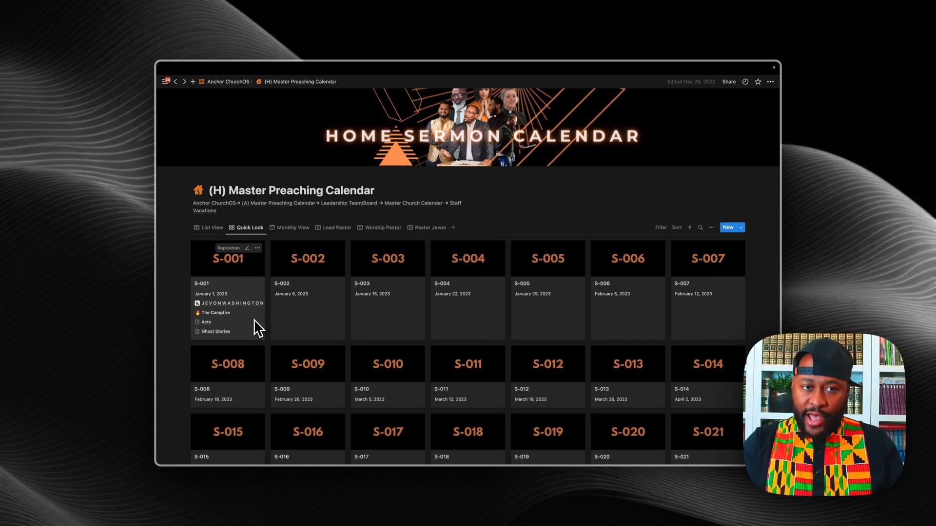
Step: Create a new page and expand it to a full page
{"action": "mouse_move", "coordinate": [166, 92]}
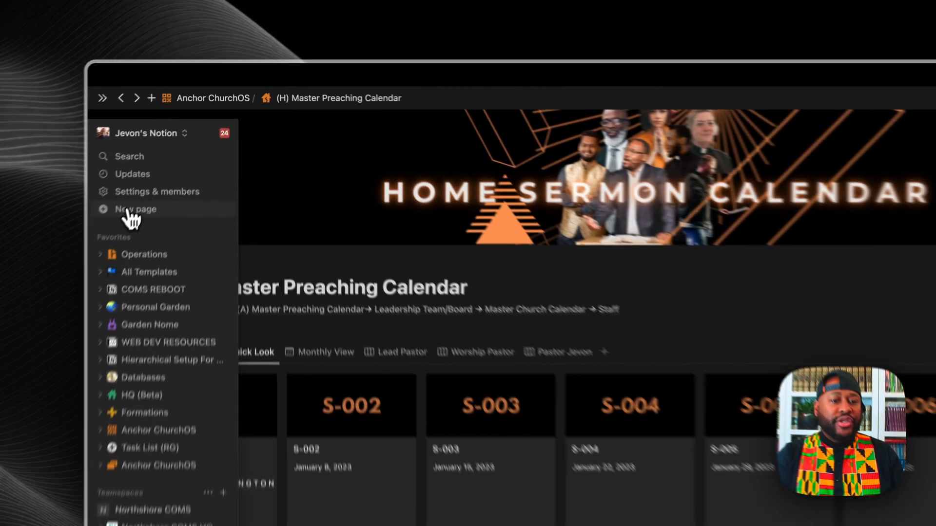
{"action": "left_click", "coordinate": [174, 145]}
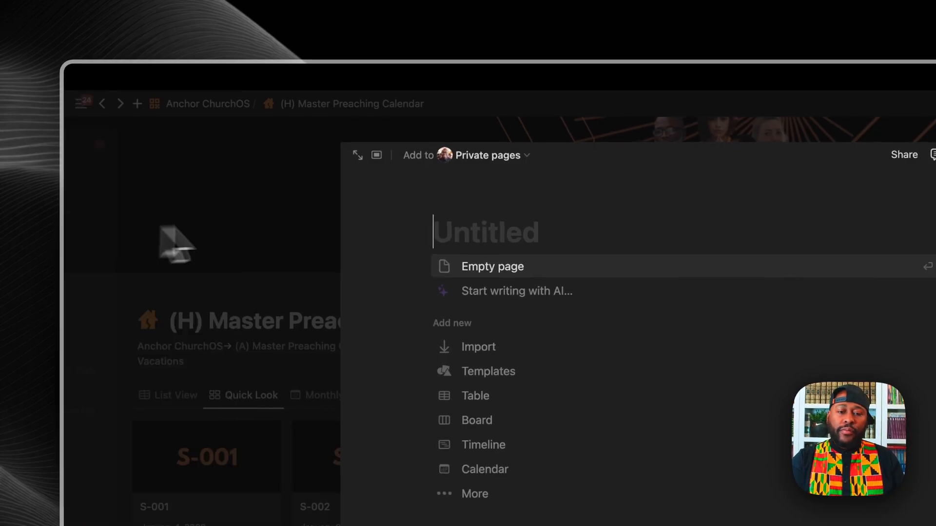
{"action": "left_click", "coordinate": [357, 155]}
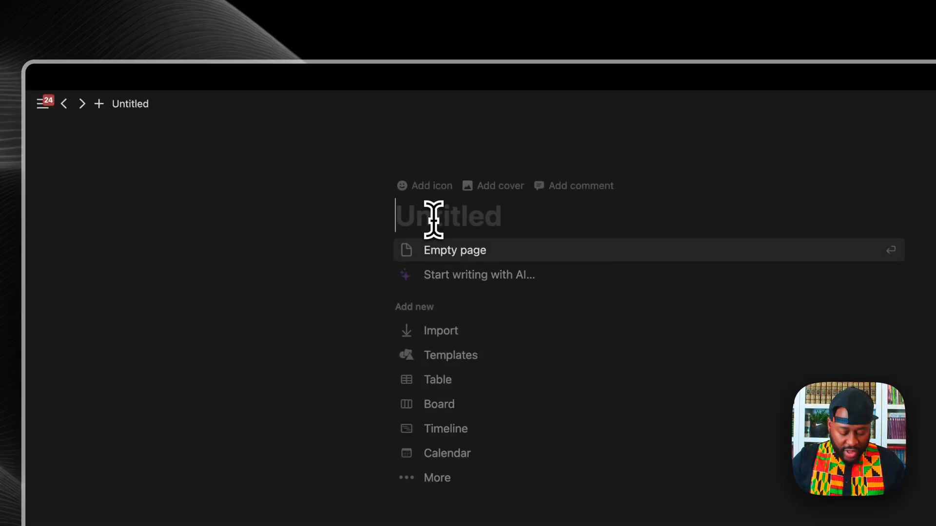
Step: Title the page 'Build With Me Church Fuel' and start it as an empty page
{"action": "type", "text": "Bui"}
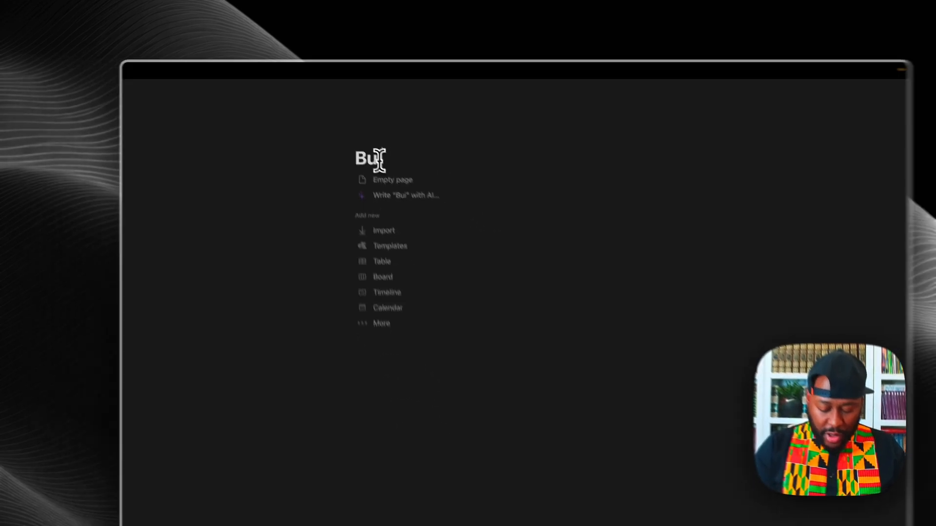
{"action": "type", "text": "ll"}
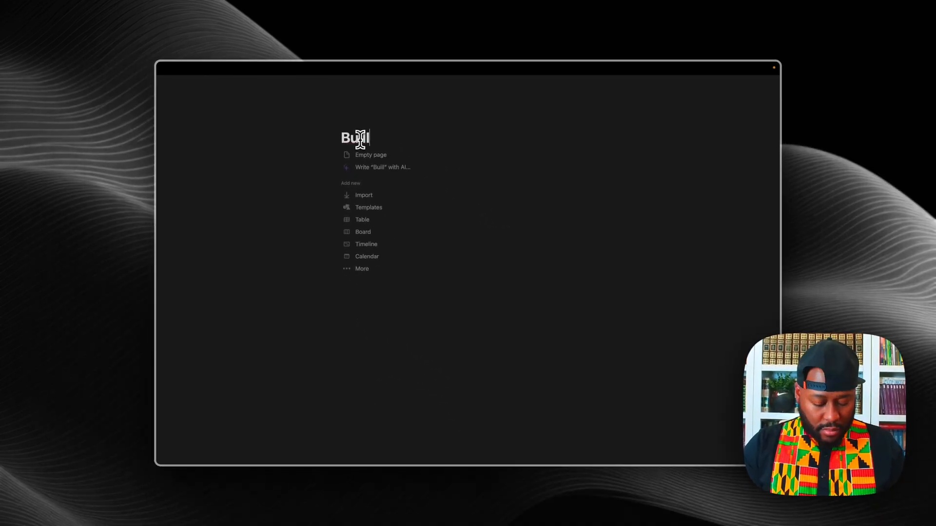
{"action": "key", "text": "BackSpace"}
{"action": "type", "text": "d With"}
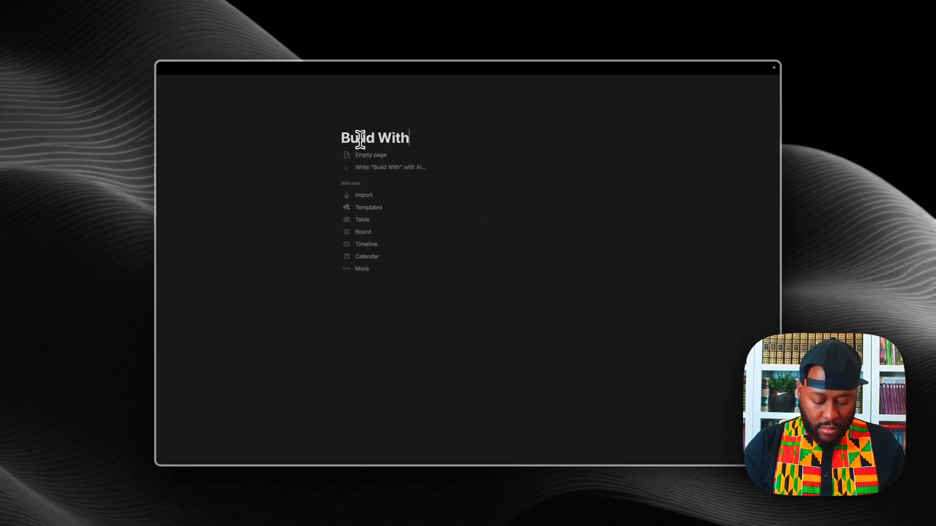
{"action": "type", "text": " Me Ch"}
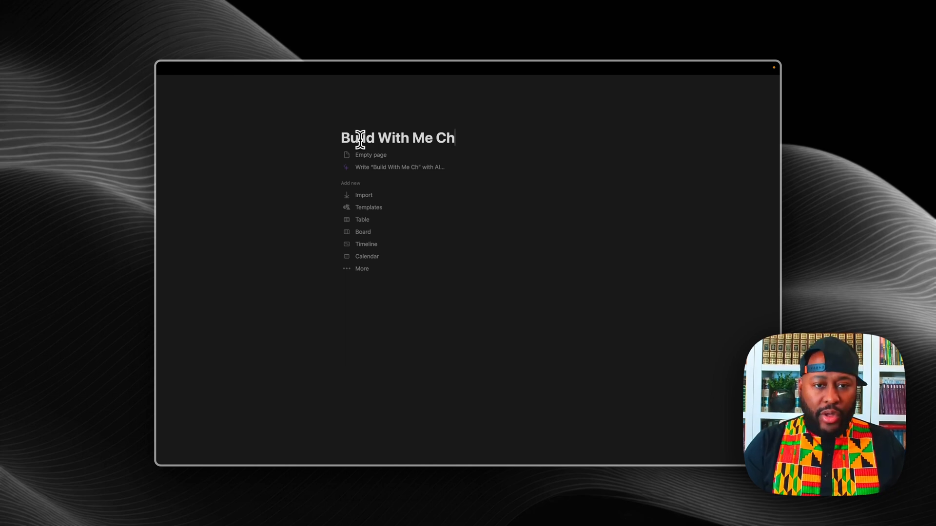
{"action": "type", "text": "urch"}
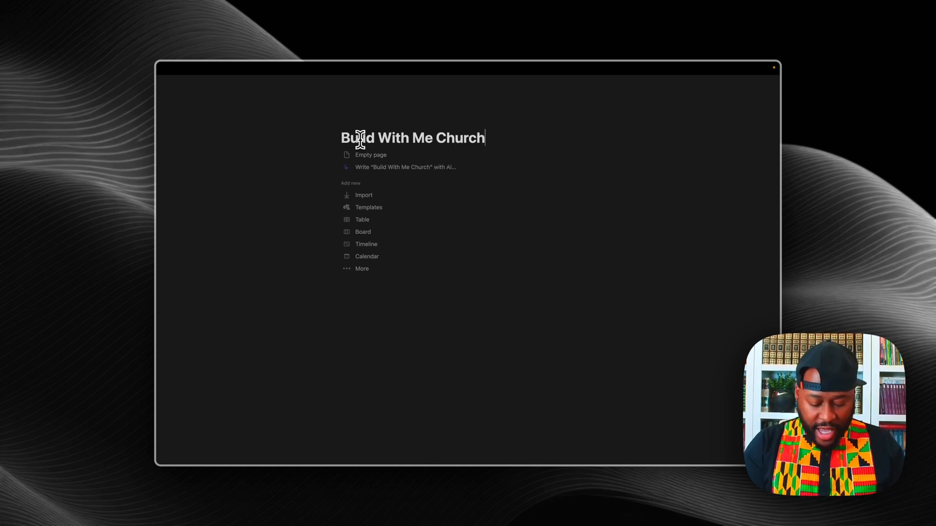
{"action": "key", "text": "BackSpace"}
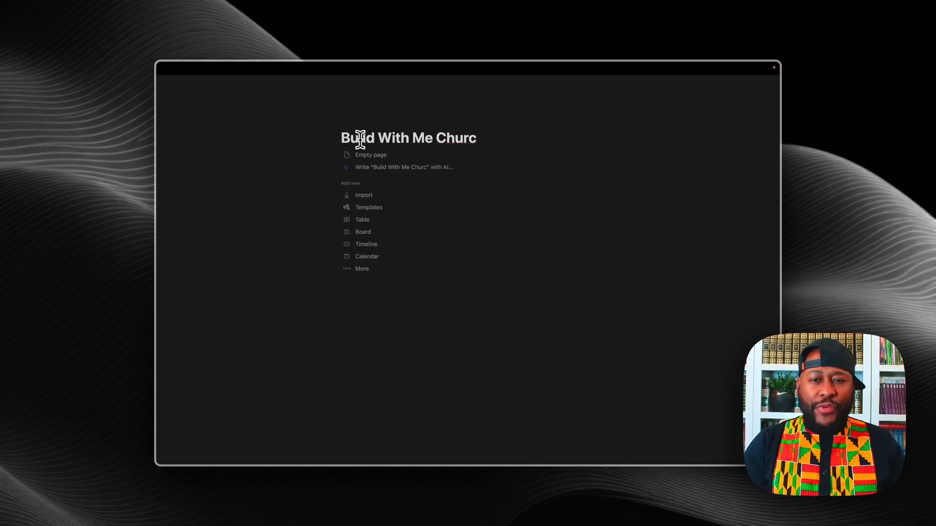
{"action": "type", "text": "h "}
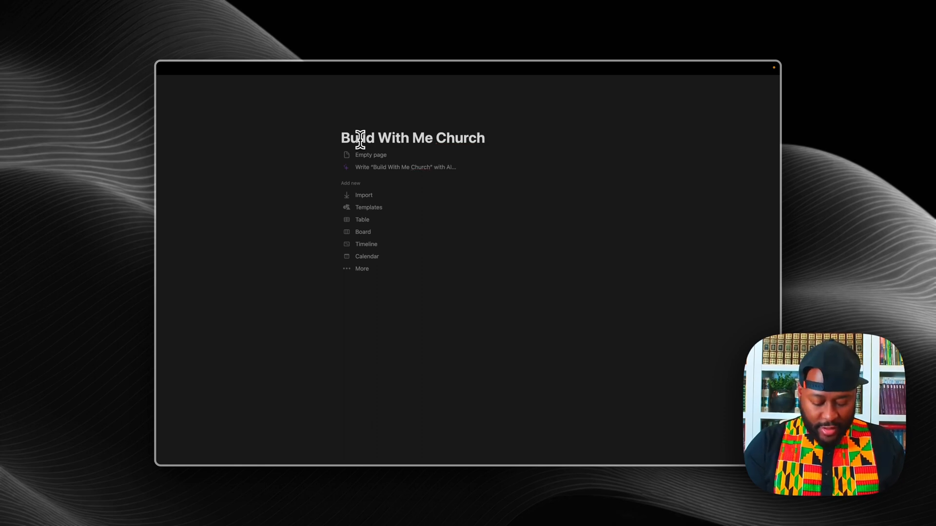
{"action": "type", "text": "f"}
{"action": "key", "text": "BackSpace"}
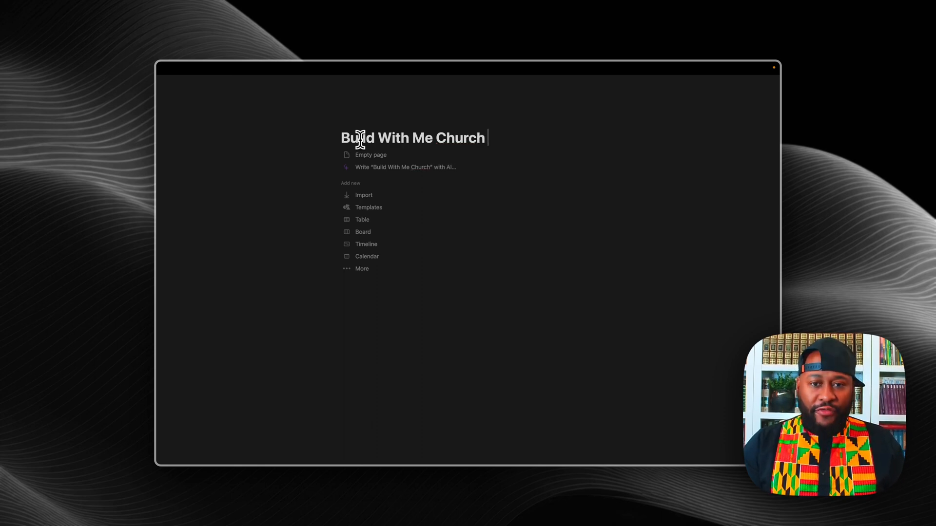
{"action": "type", "text": "FIRE"}
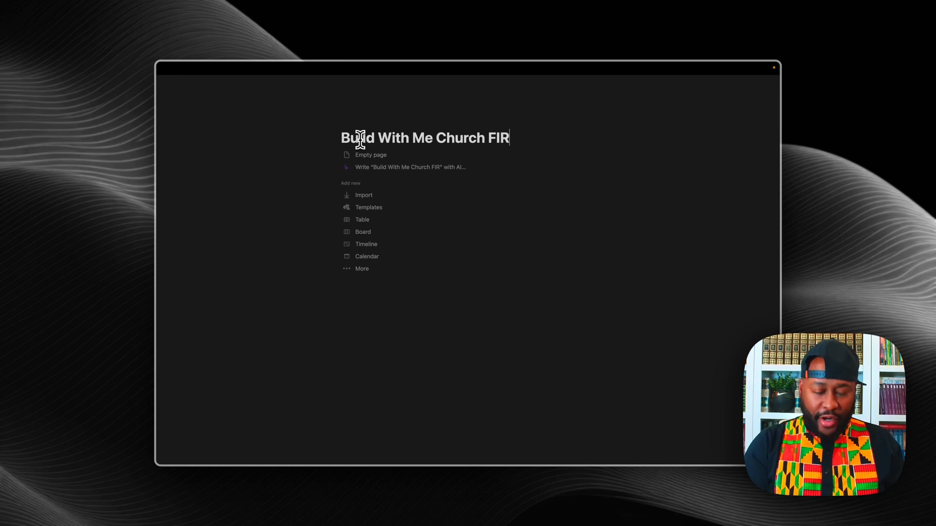
{"action": "key", "text": "BackSpace"}
{"action": "key", "text": "BackSpace"}
{"action": "key", "text": "BackSpace"}
{"action": "key", "text": "BackSpace"}
{"action": "key", "text": "BackSpace"}
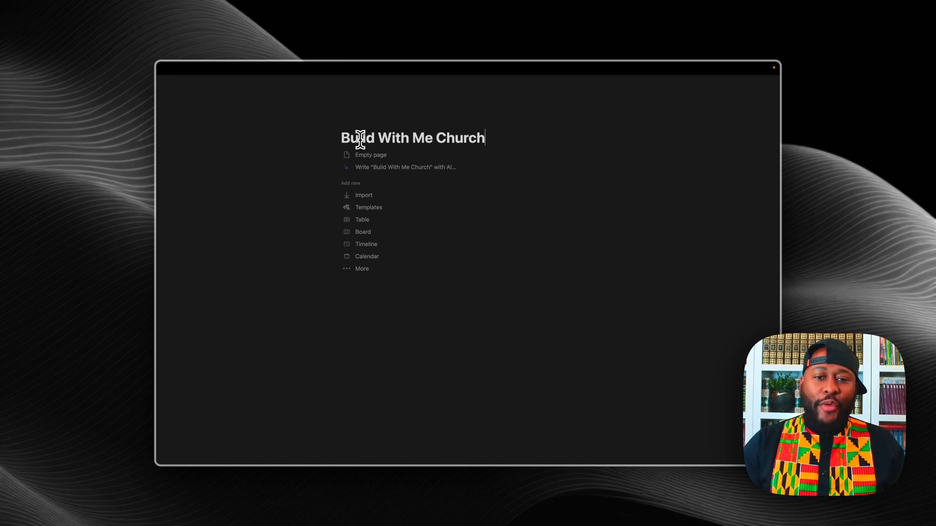
{"action": "type", "text": "Fuel"}
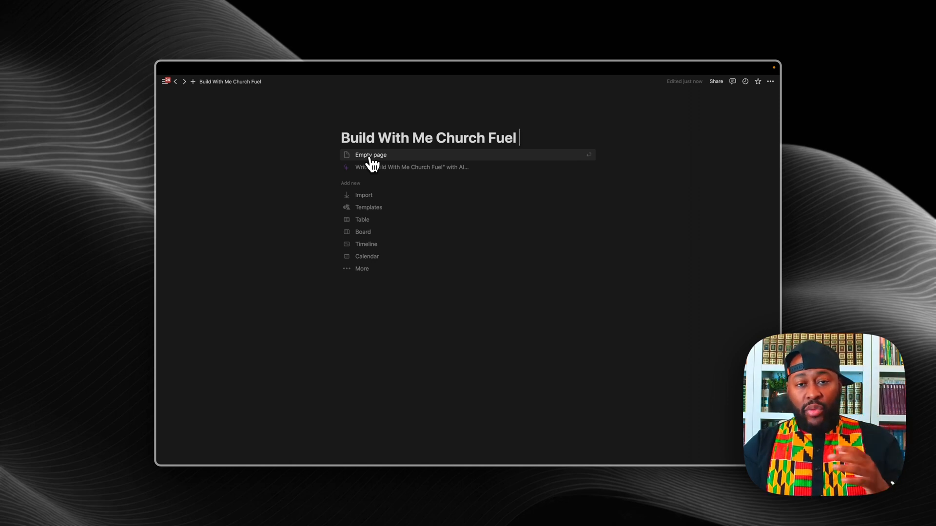
{"action": "left_click", "coordinate": [371, 158]}
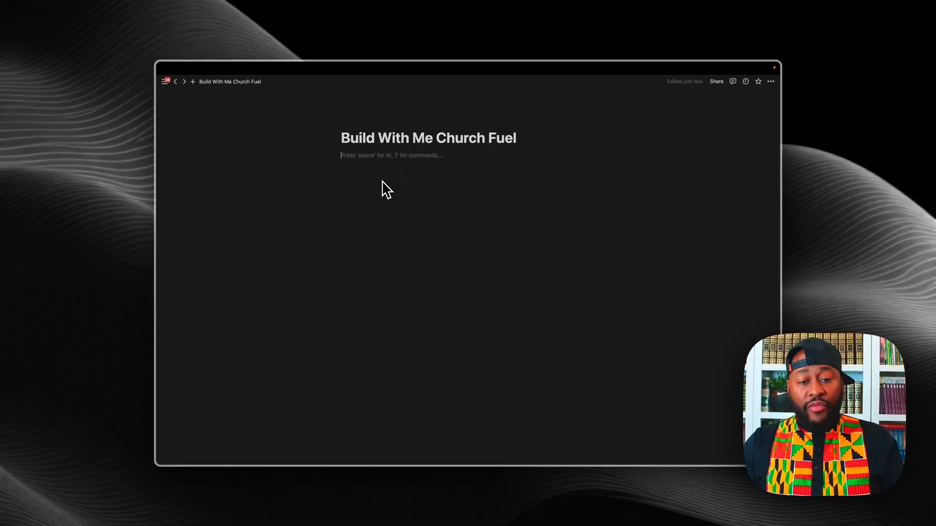
Step: Insert a sub-page with the /page command and title it 'Databases'
{"action": "type", "text": "/"}
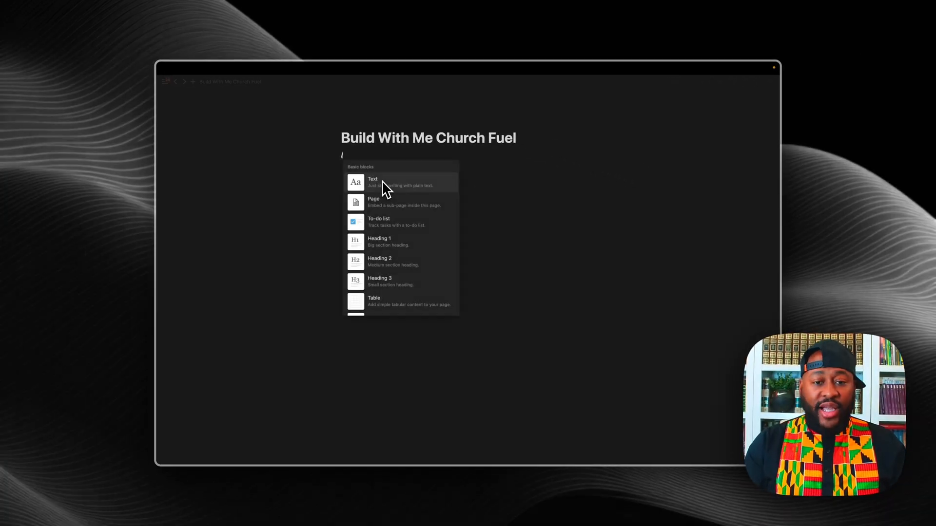
{"action": "type", "text": "ps"}
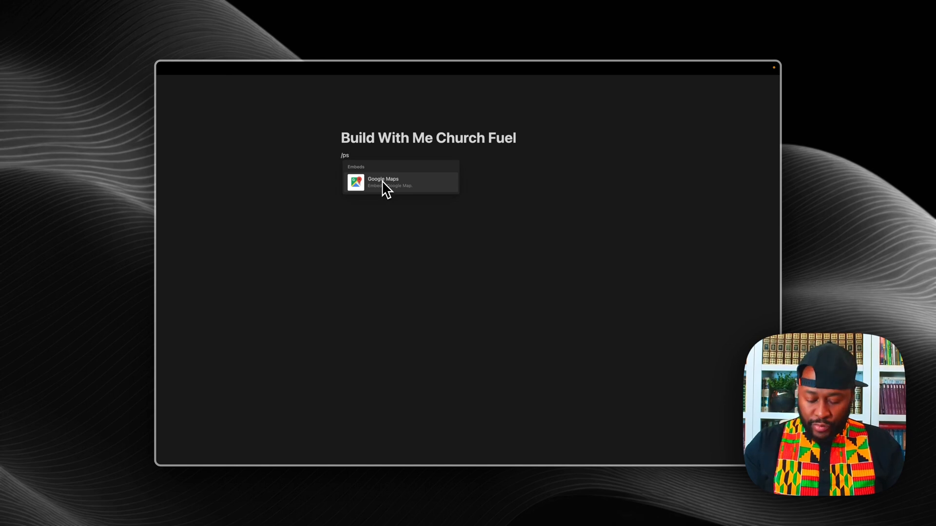
{"action": "key", "text": "BackSpace"}
{"action": "type", "text": "a"}
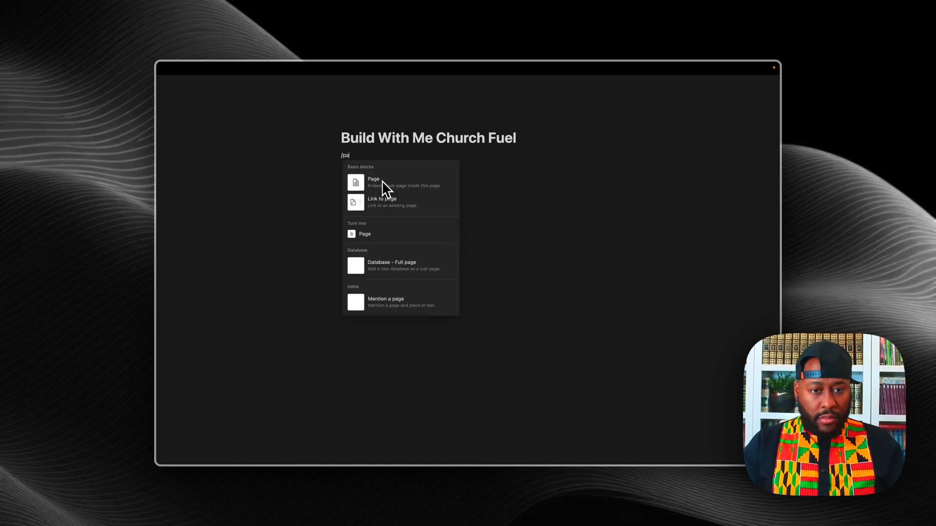
{"action": "left_click", "coordinate": [382, 180]}
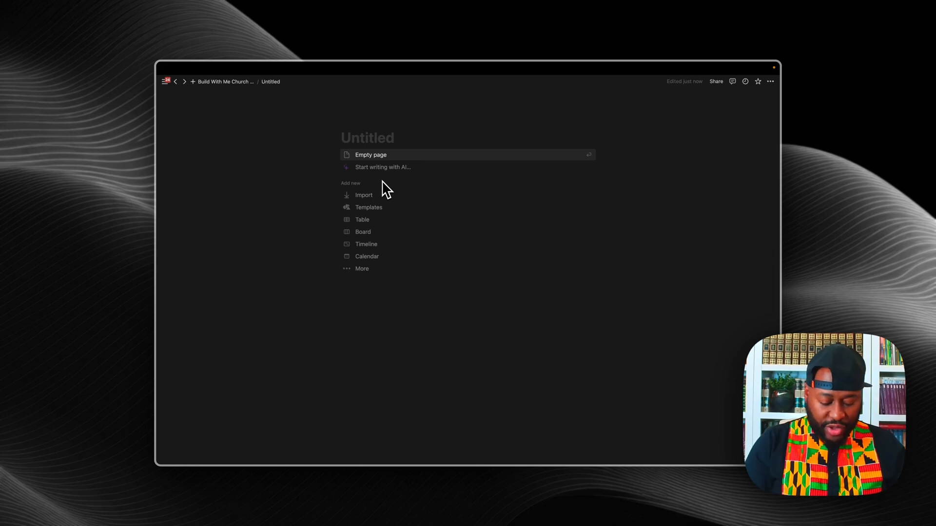
{"action": "type", "text": "Databases"}
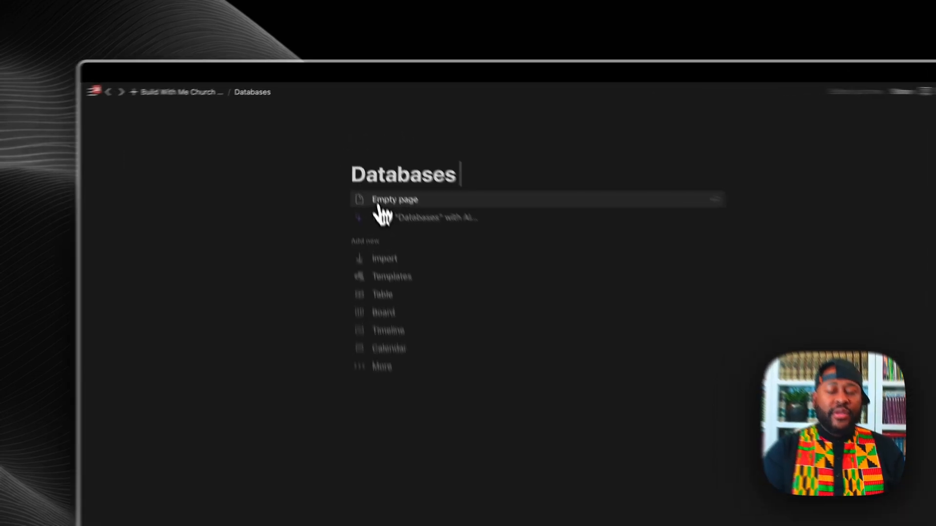
Step: Start Databases as an empty page and add an inline database titled 'Books - The Bible'
{"action": "left_click", "coordinate": [379, 207]}
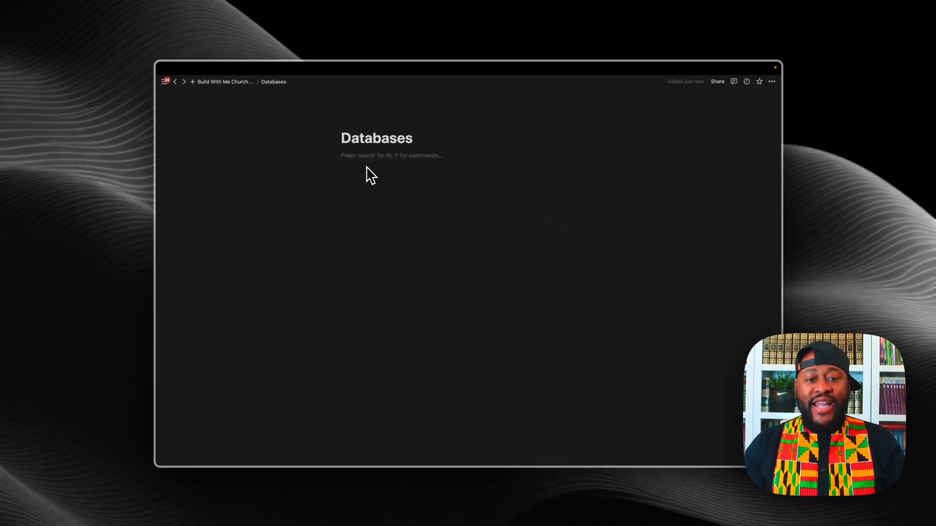
{"action": "type", "text": "/"}
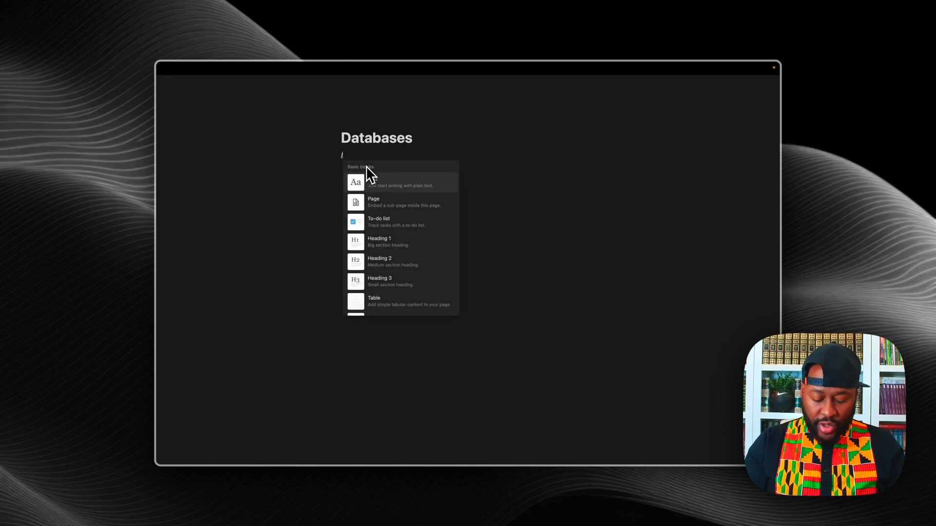
{"action": "type", "text": "inl"}
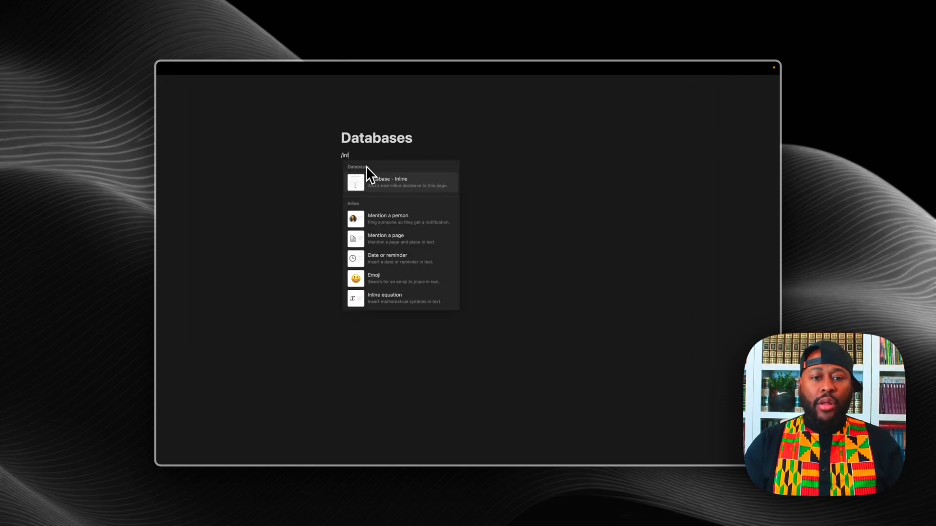
{"action": "key", "text": "Return"}
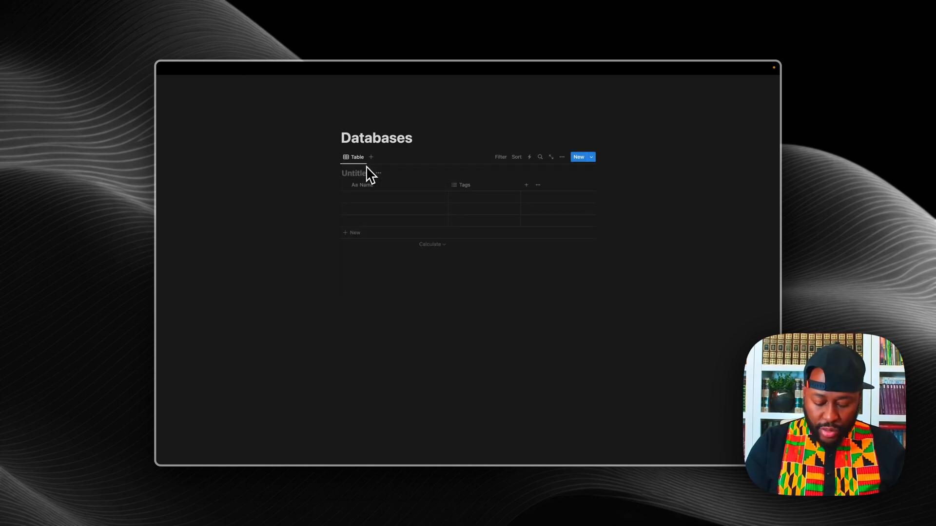
{"action": "type", "text": "Books - The"}
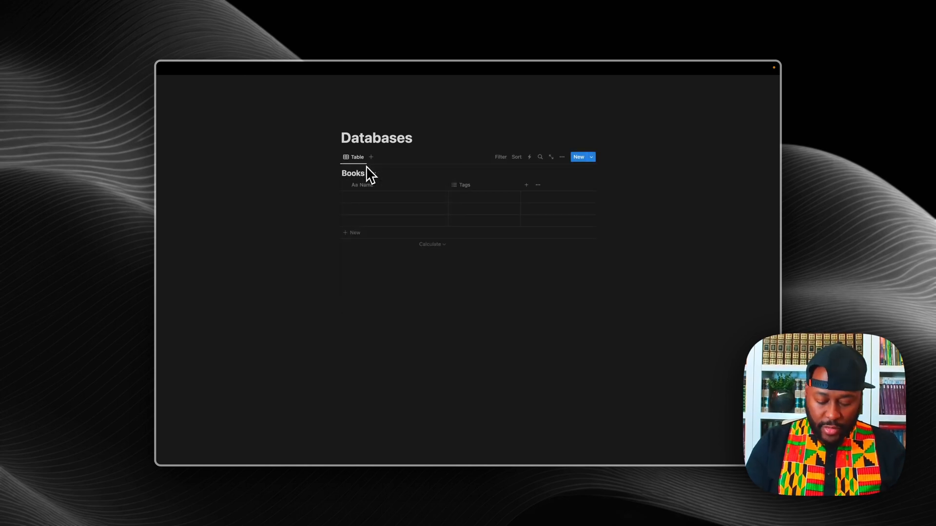
{"action": "type", "text": " Bible"}
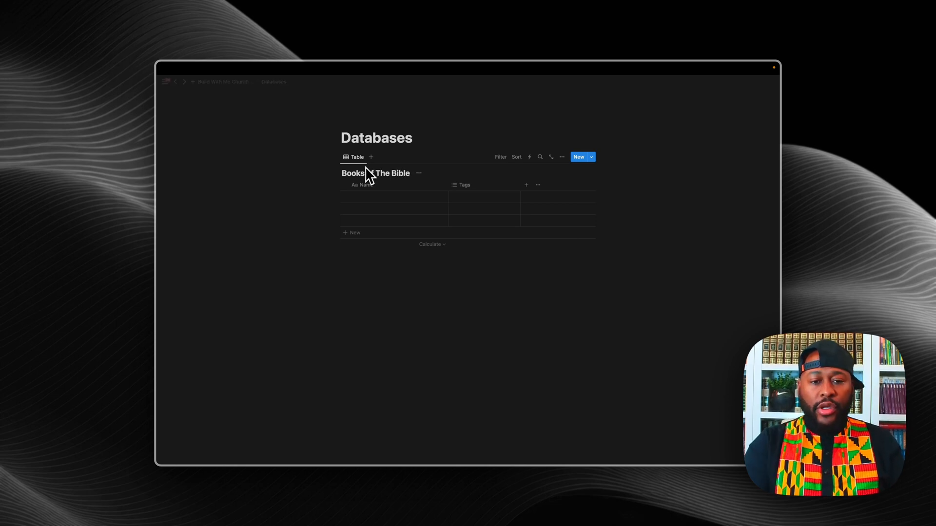
{"action": "left_click", "coordinate": [345, 258]}
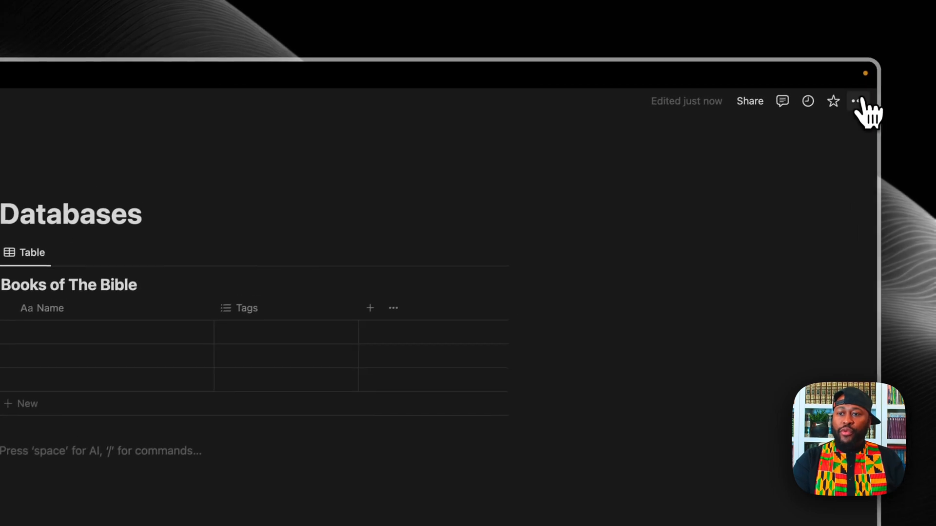
Step: Switch the page to full width and begin another inline database below the first
{"action": "left_click", "coordinate": [900, 82]}
{"action": "left_click", "coordinate": [892, 209]}
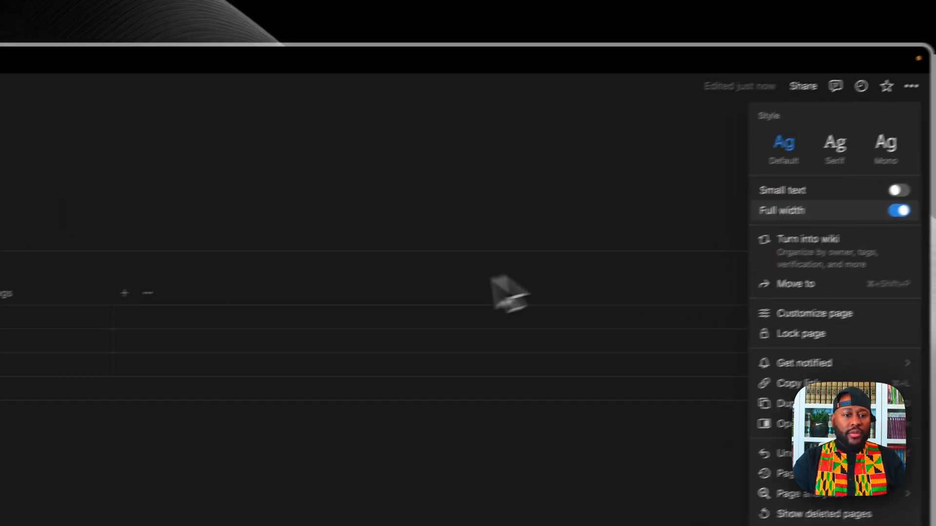
{"action": "left_click", "coordinate": [265, 313]}
{"action": "left_click", "coordinate": [262, 313]}
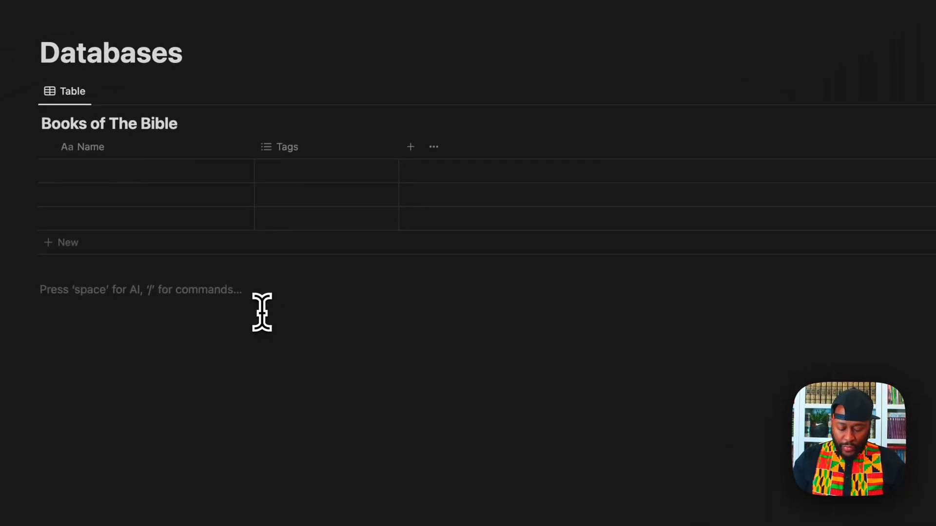
{"action": "type", "text": "/in"}
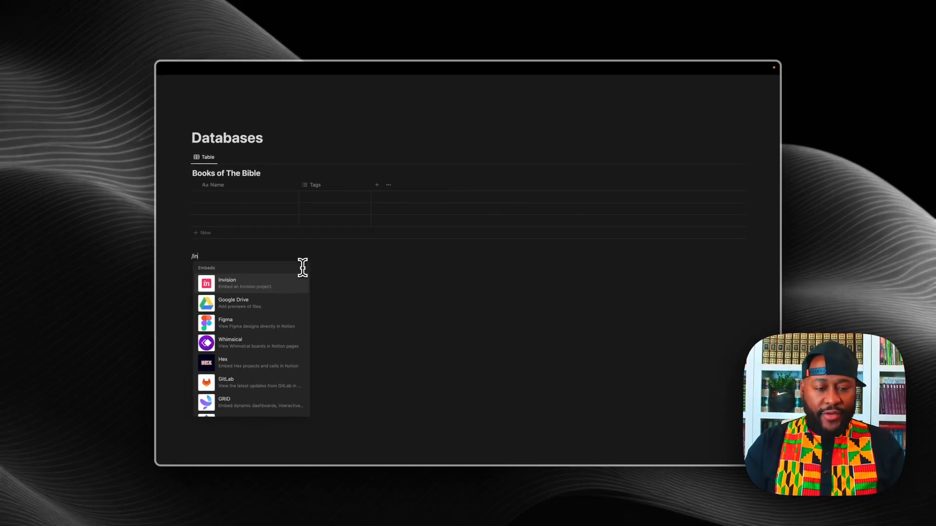
{"action": "type", "text": "lin"}
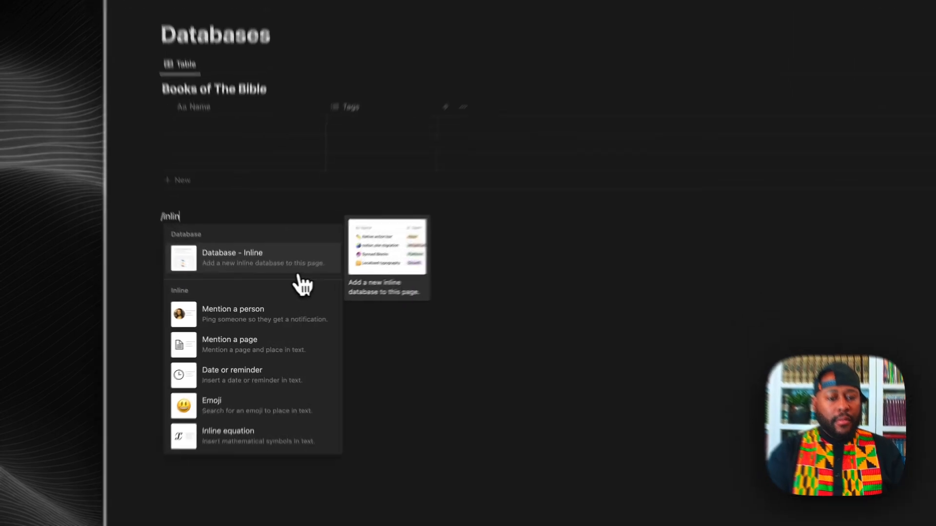
Step: Name the second table 'Mansuscripts' and add a 'Sermon Series' inline table below it
{"action": "left_click", "coordinate": [281, 286]}
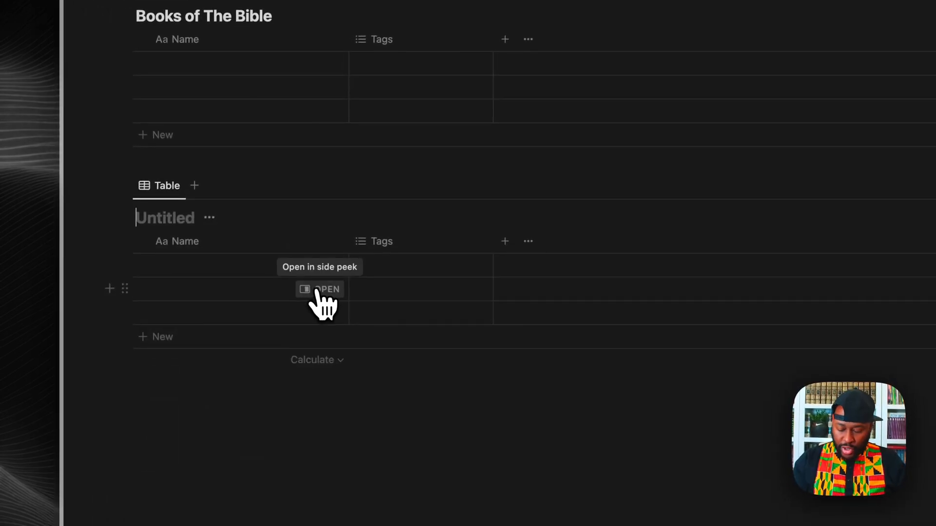
{"action": "type", "text": "Ma"}
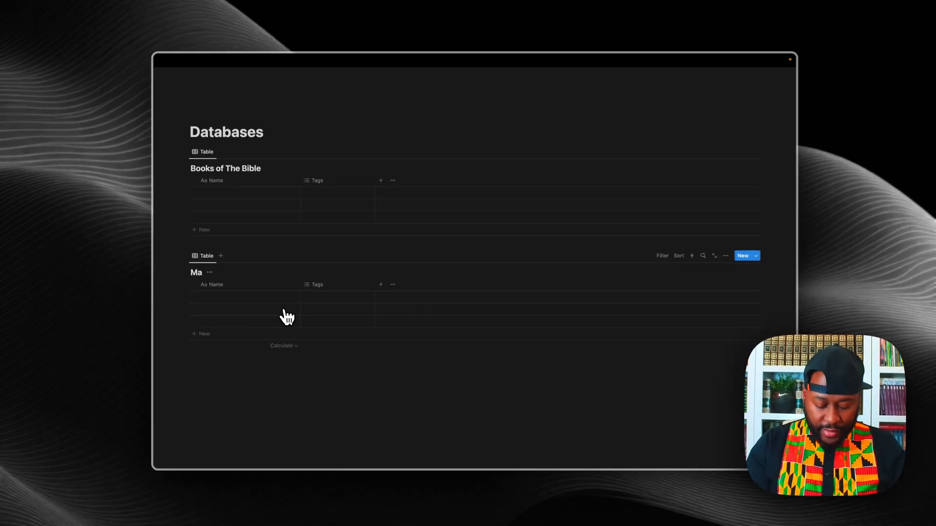
{"action": "type", "text": "nsuscrip"}
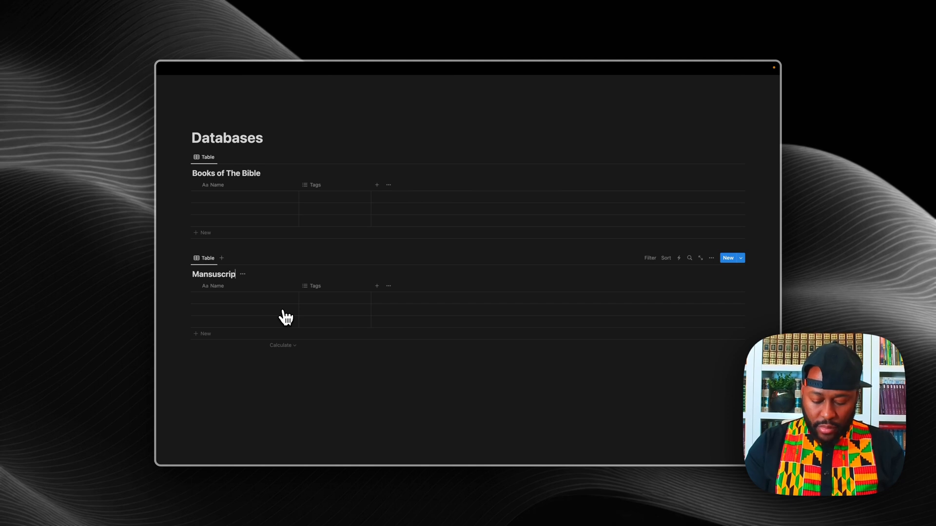
{"action": "type", "text": "ts"}
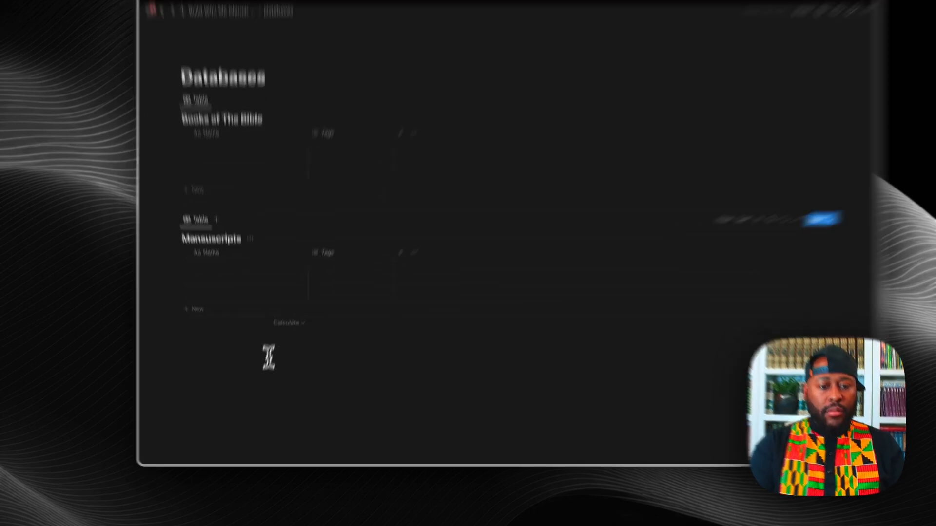
{"action": "left_click", "coordinate": [238, 387]}
{"action": "type", "text": "/inl"}
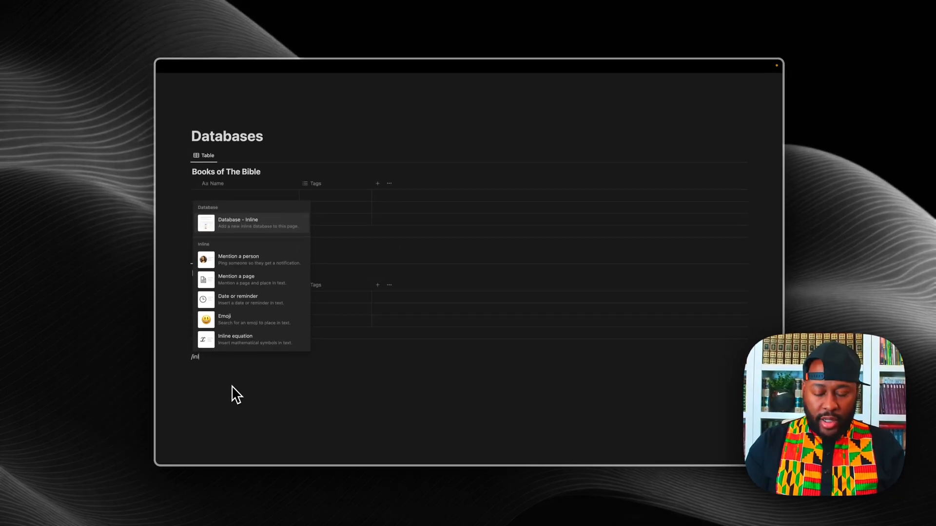
{"action": "key", "text": "Return"}
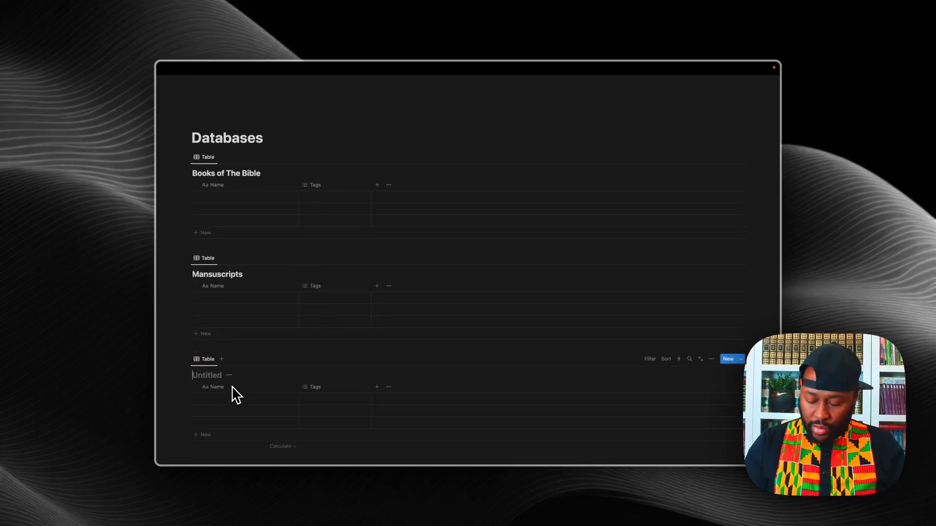
{"action": "type", "text": "Ser"}
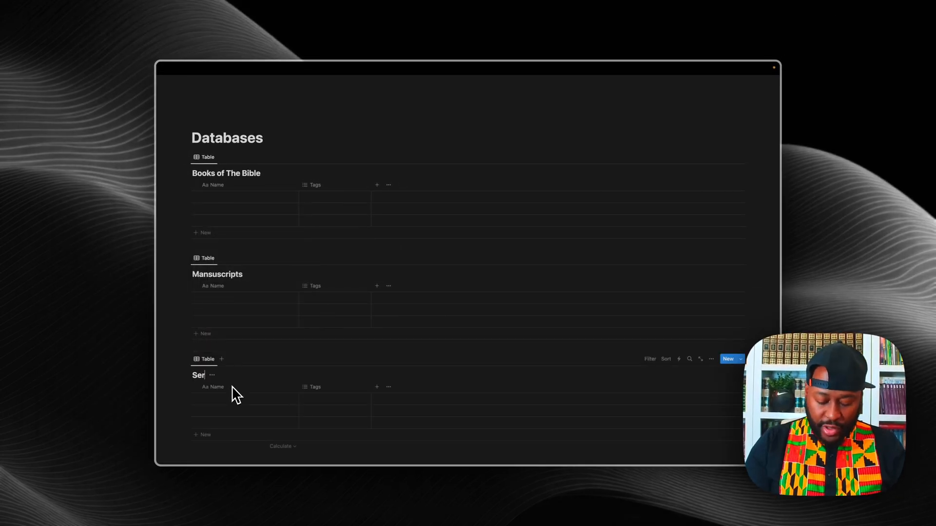
{"action": "type", "text": "mon Se"}
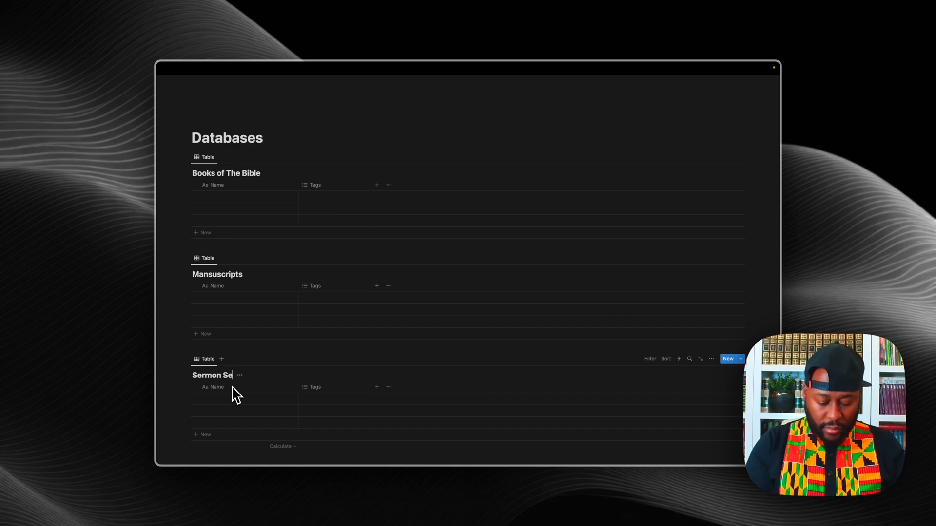
{"action": "type", "text": "ries"}
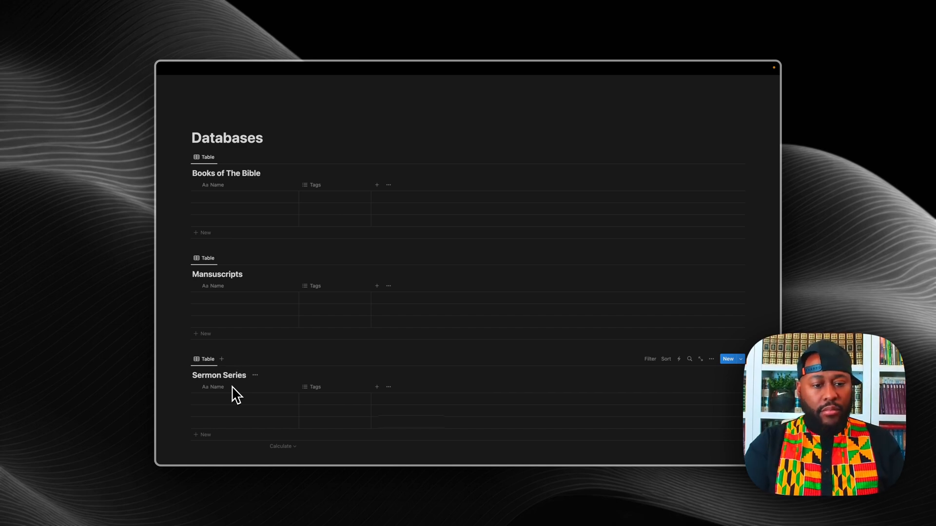
Step: Add 'Preaching Roster' and 'Index Assistant' inline tables below Sermon Series
{"action": "scroll", "coordinate": [236, 395], "scroll_direction": "down", "scroll_amount": 3}
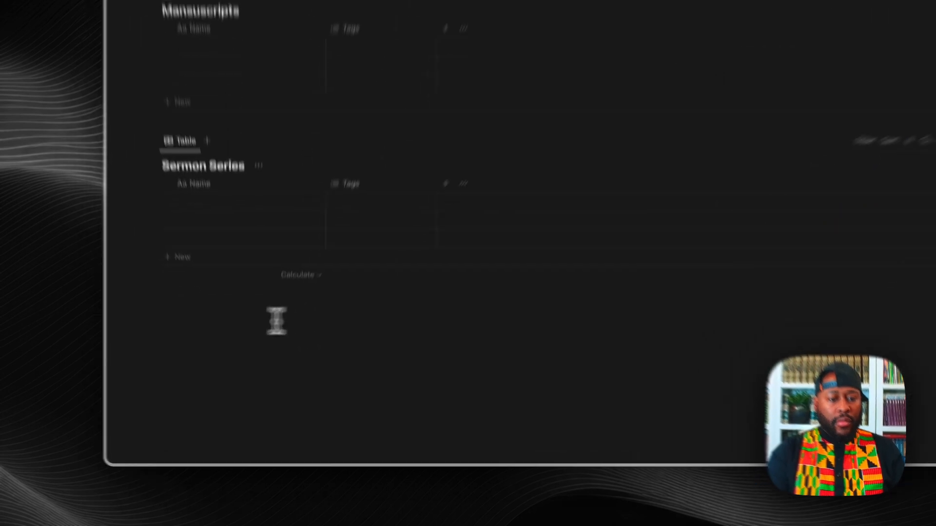
{"action": "left_click", "coordinate": [209, 320]}
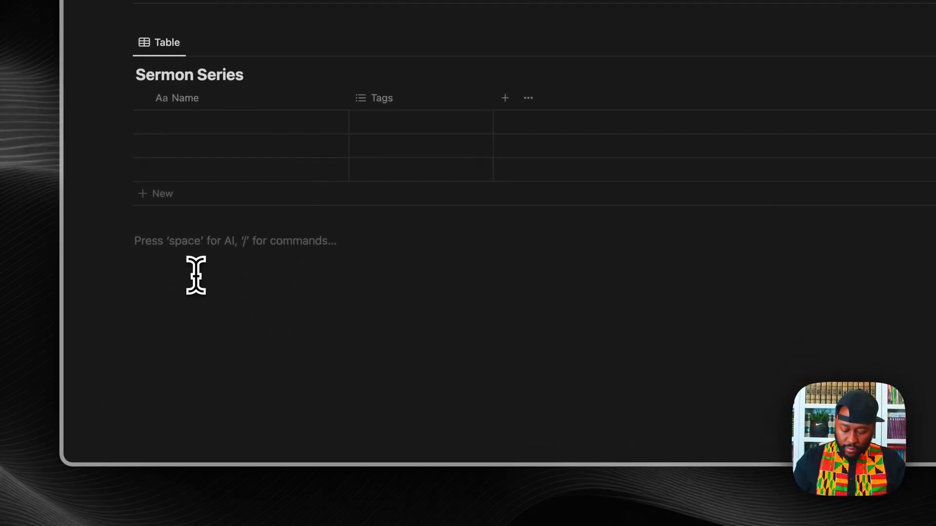
{"action": "type", "text": "/in"}
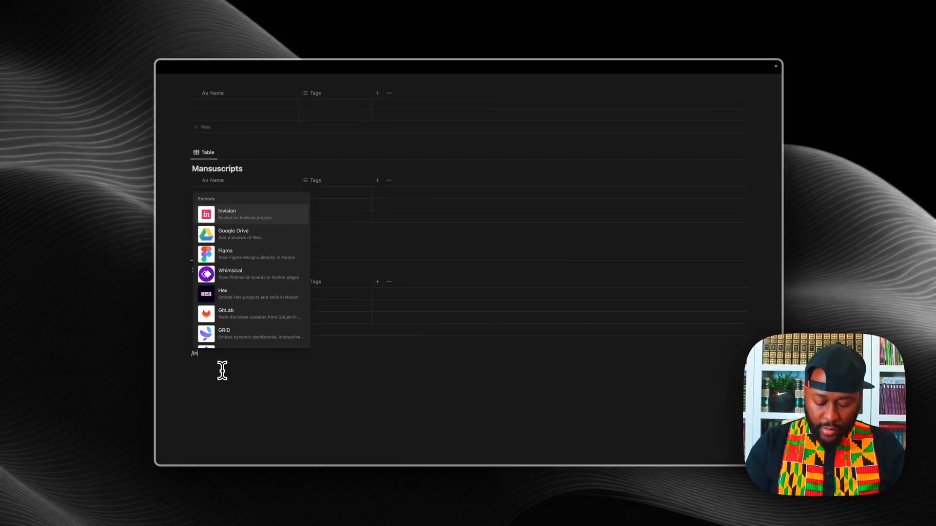
{"action": "type", "text": "li"}
{"action": "key", "text": "Return"}
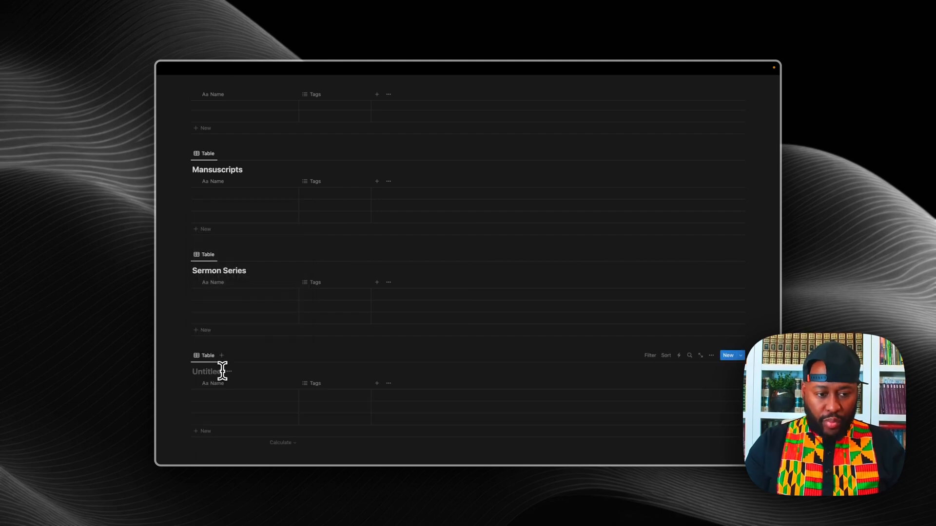
{"action": "type", "text": "eac"}
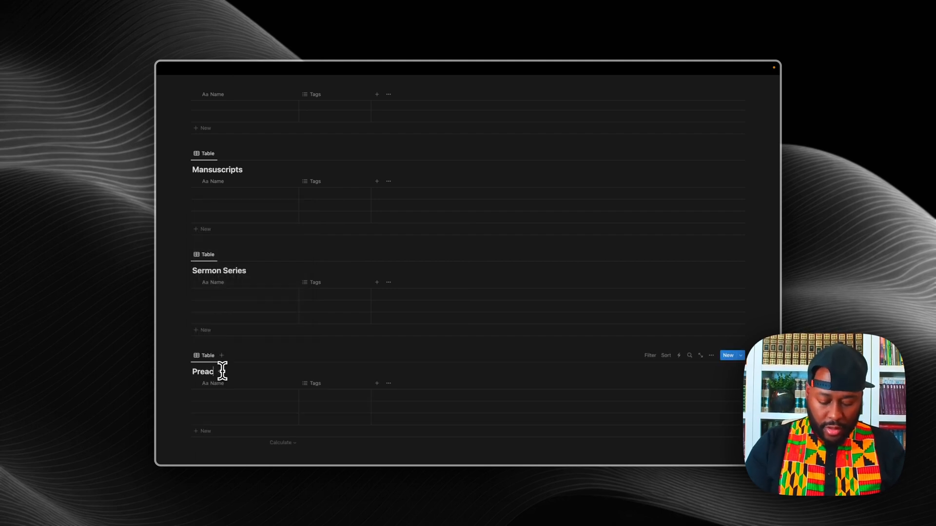
{"action": "type", "text": "hing Roster"}
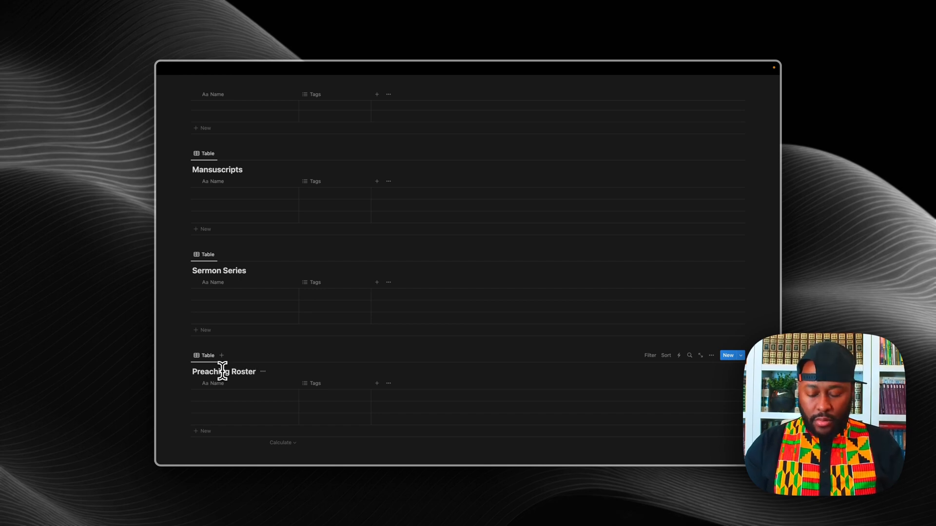
{"action": "scroll", "coordinate": [223, 371], "scroll_direction": "down", "scroll_amount": 3}
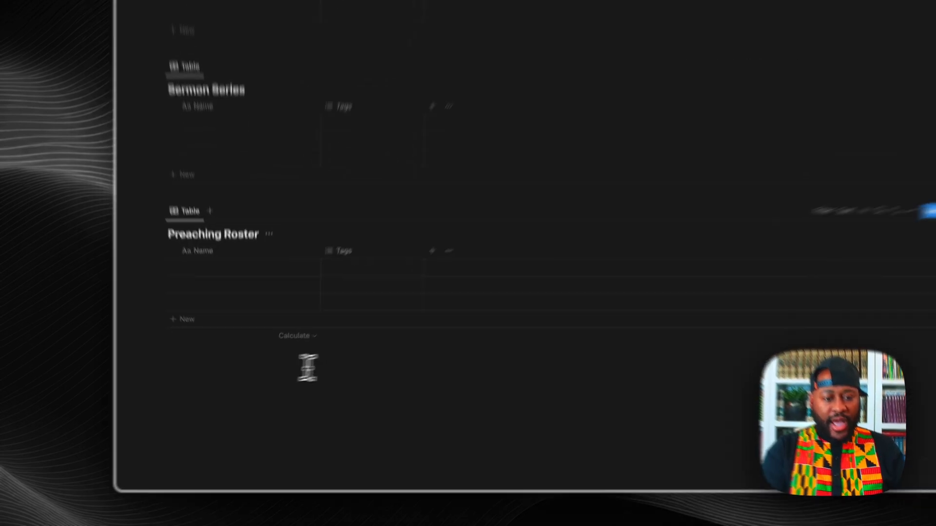
{"action": "left_click", "coordinate": [212, 385]}
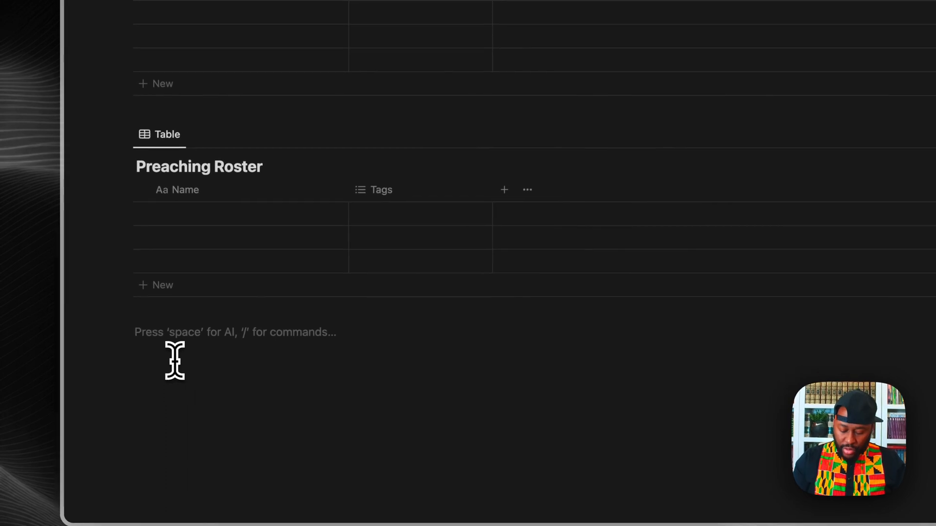
{"action": "type", "text": "/inl"}
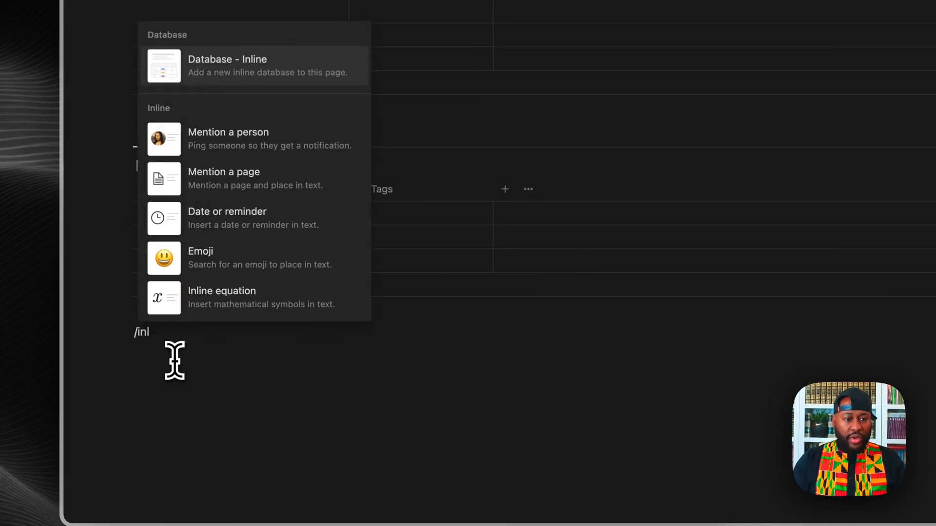
{"action": "left_click", "coordinate": [257, 72]}
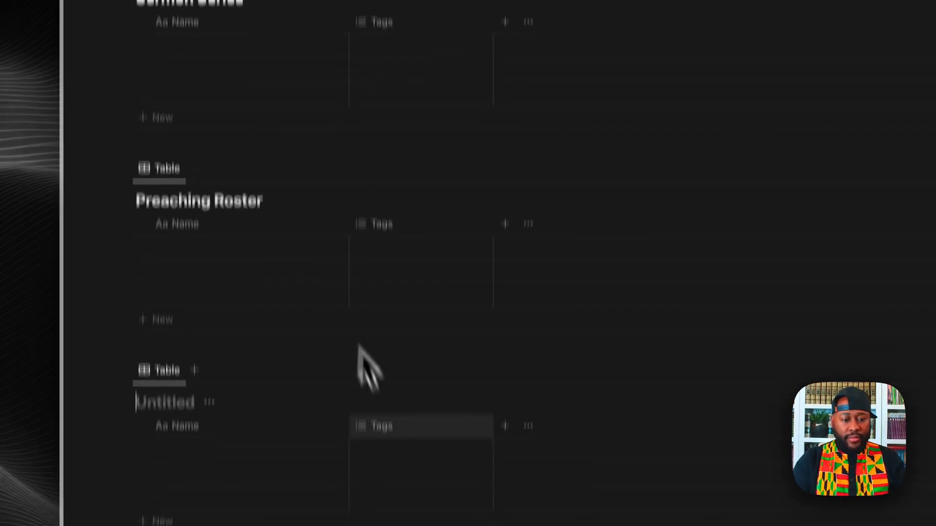
{"action": "type", "text": "In"}
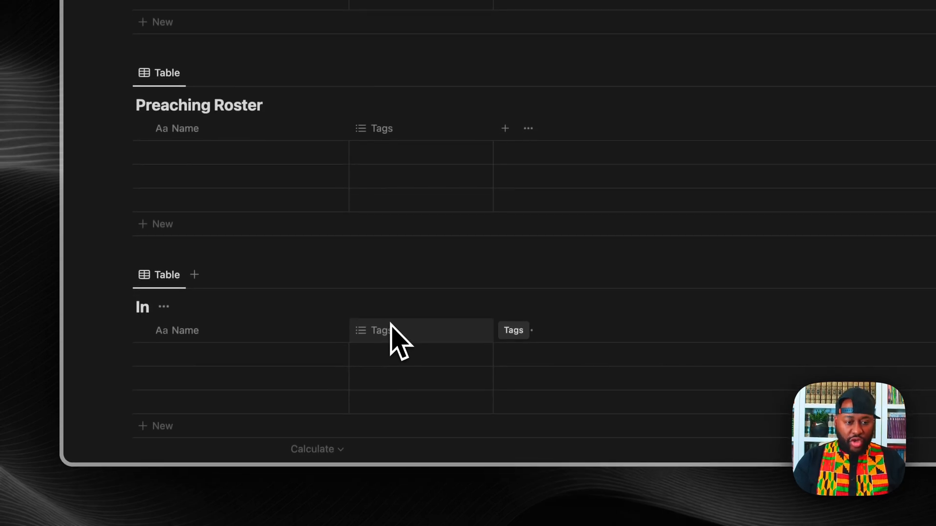
{"action": "type", "text": "dex"}
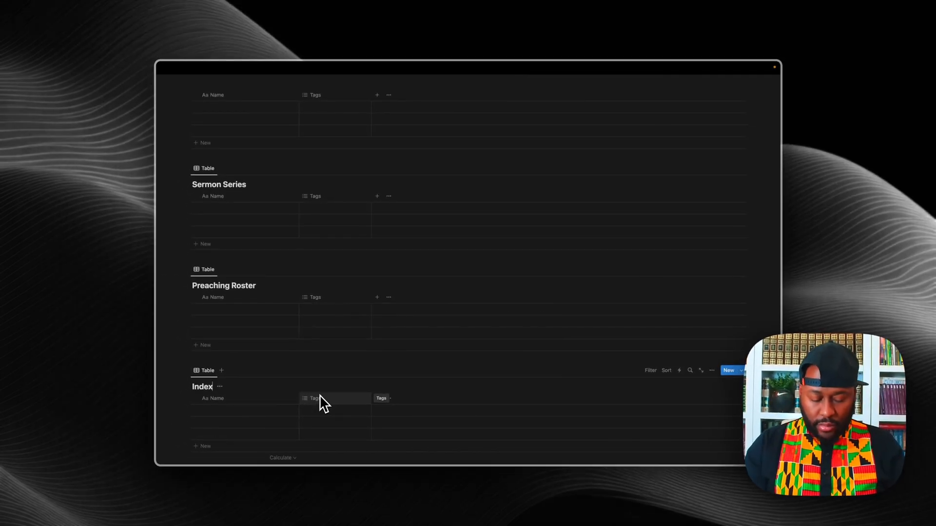
{"action": "type", "text": " A"}
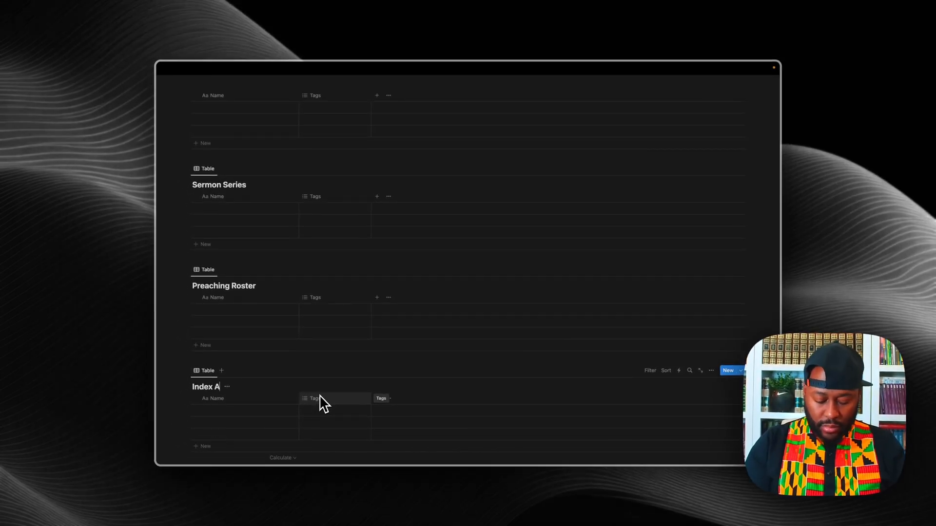
{"action": "type", "text": "ssistant"}
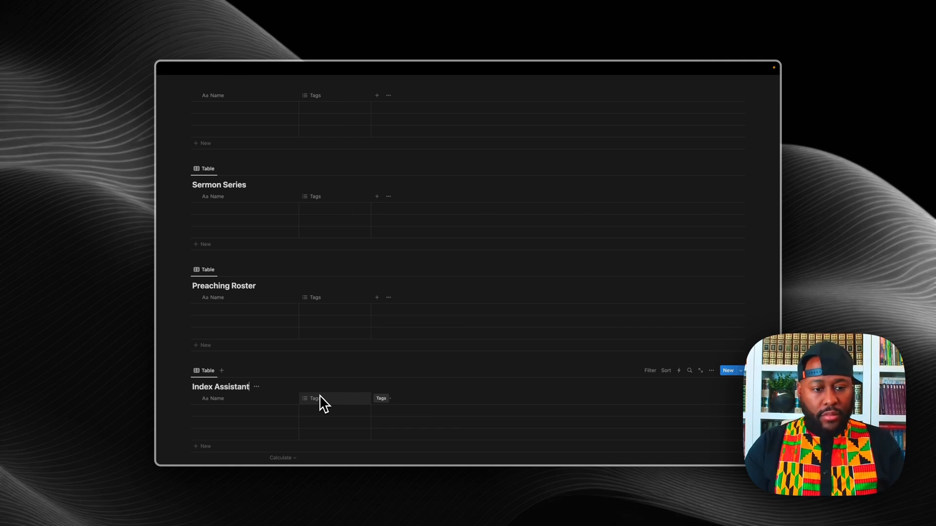
Step: Open the Ask AI prompt on a fresh line below the Index Assistant table
{"action": "scroll", "coordinate": [609, 385], "scroll_direction": "up", "scroll_amount": 4}
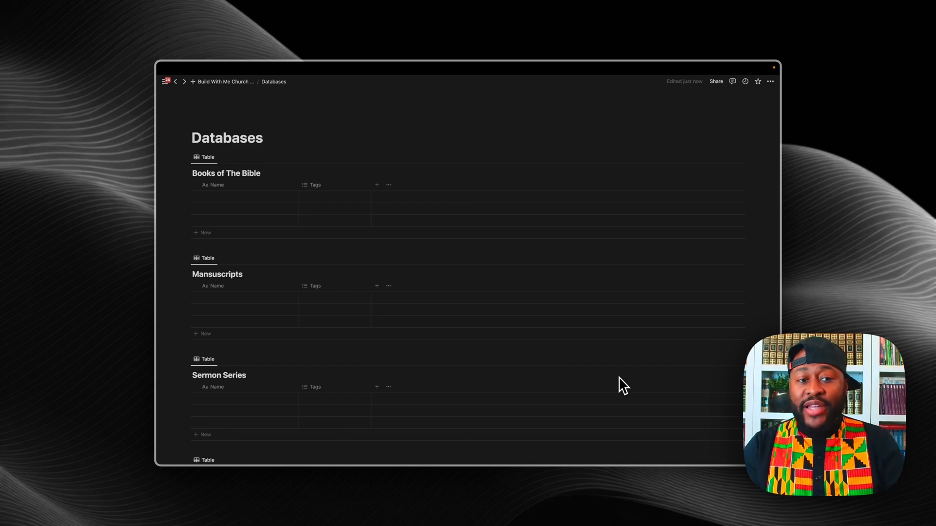
{"action": "scroll", "coordinate": [623, 386], "scroll_direction": "down", "scroll_amount": 3}
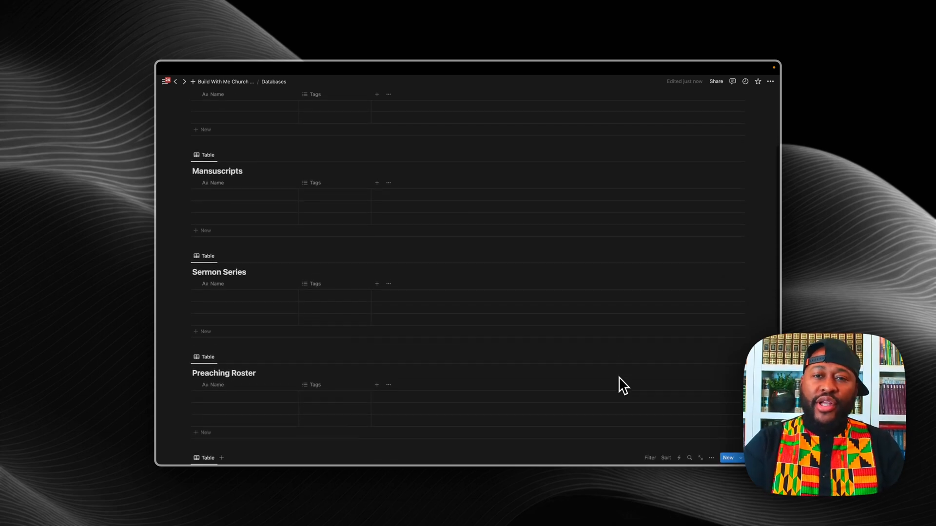
{"action": "scroll", "coordinate": [623, 386], "scroll_direction": "up", "scroll_amount": 2}
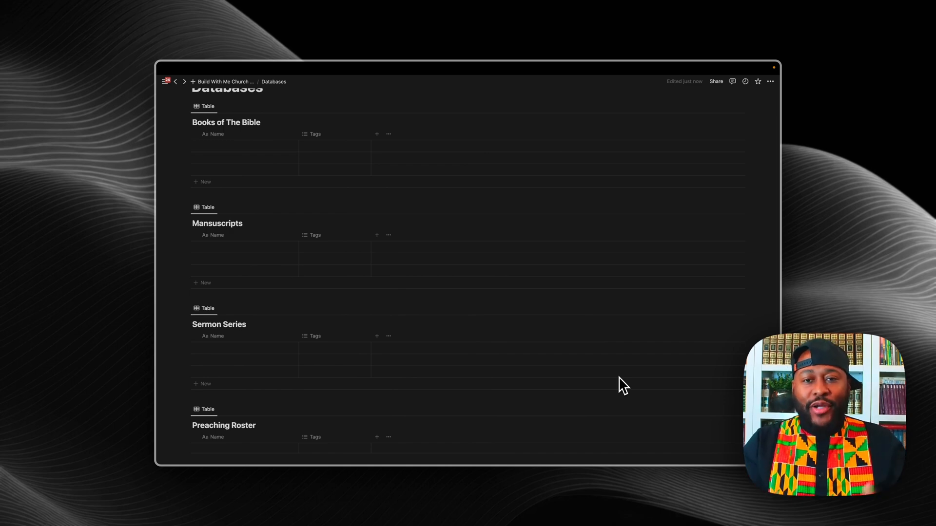
{"action": "scroll", "coordinate": [623, 386], "scroll_direction": "up", "scroll_amount": 1}
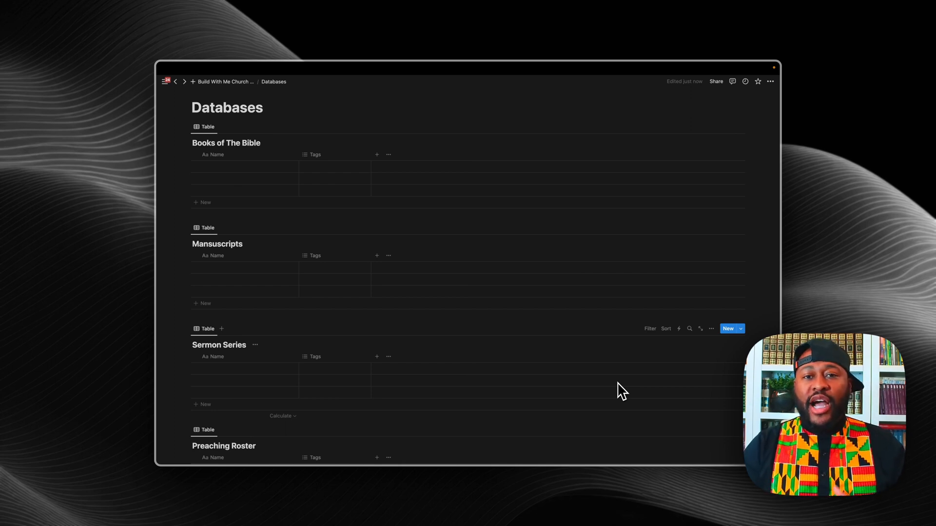
{"action": "scroll", "coordinate": [619, 390], "scroll_direction": "down", "scroll_amount": 5}
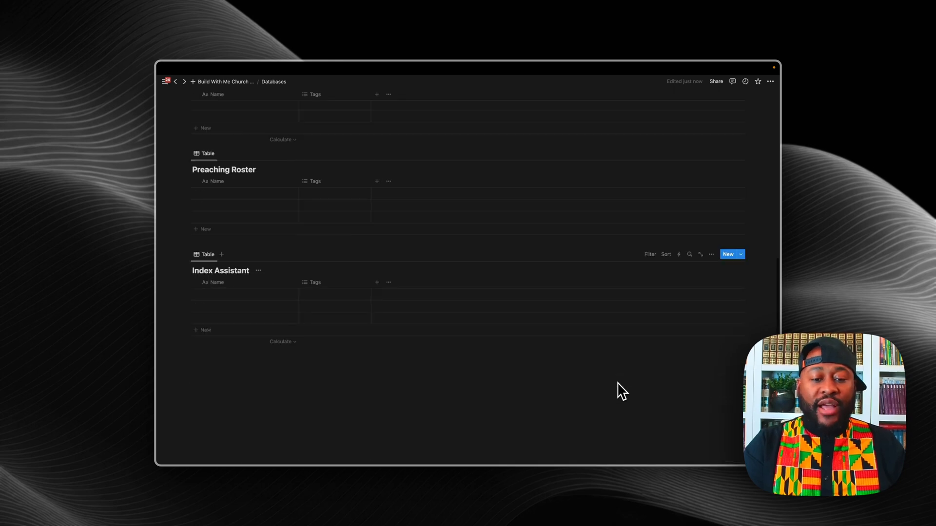
{"action": "left_click", "coordinate": [284, 387]}
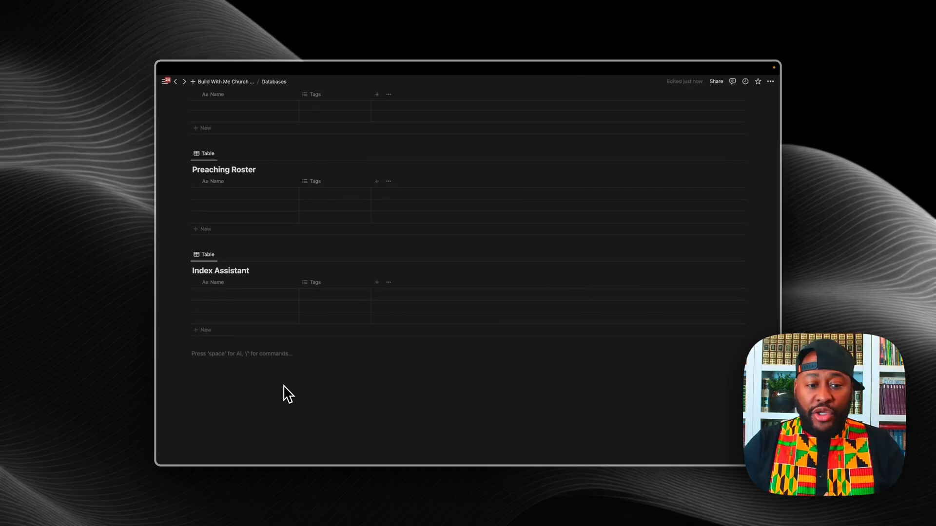
{"action": "key", "text": "Return"}
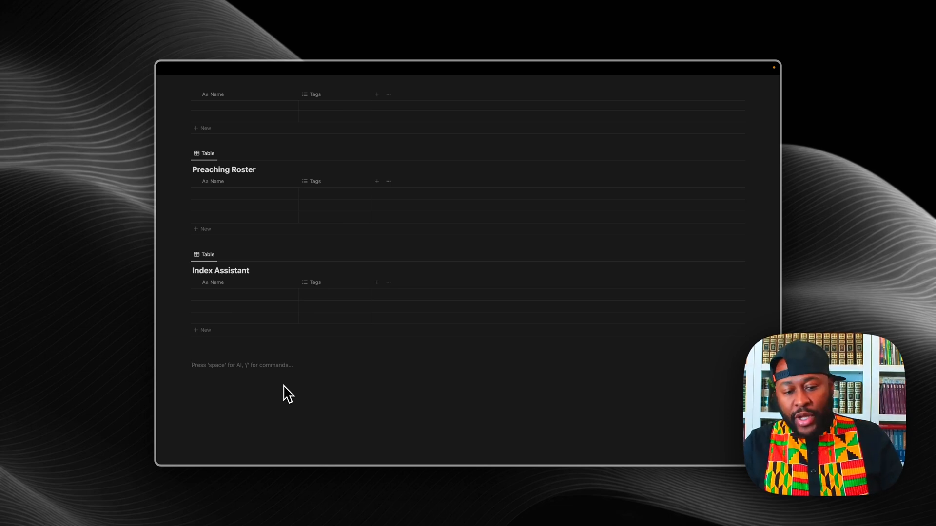
{"action": "key", "text": "space"}
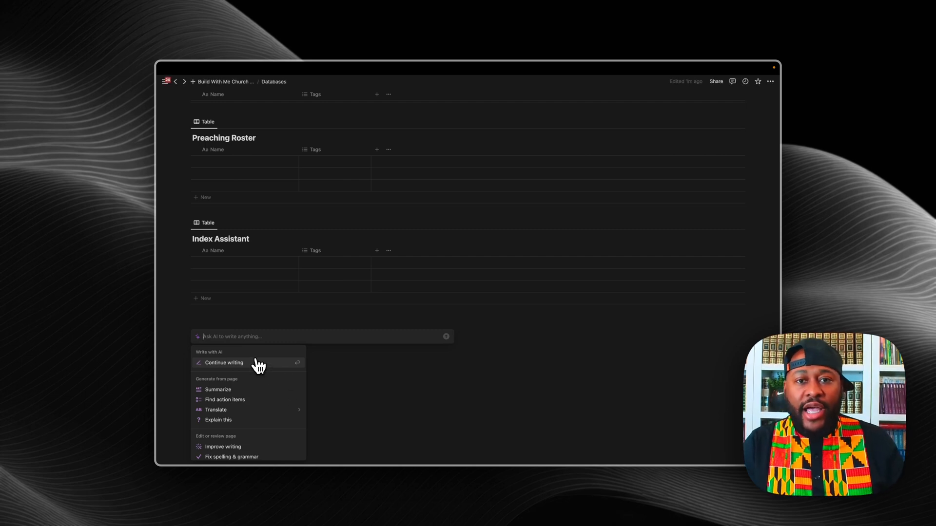
Step: Submit the prompt 'please list all of the 66 books of the bible' and accept the generated list
{"action": "type", "text": "wr"}
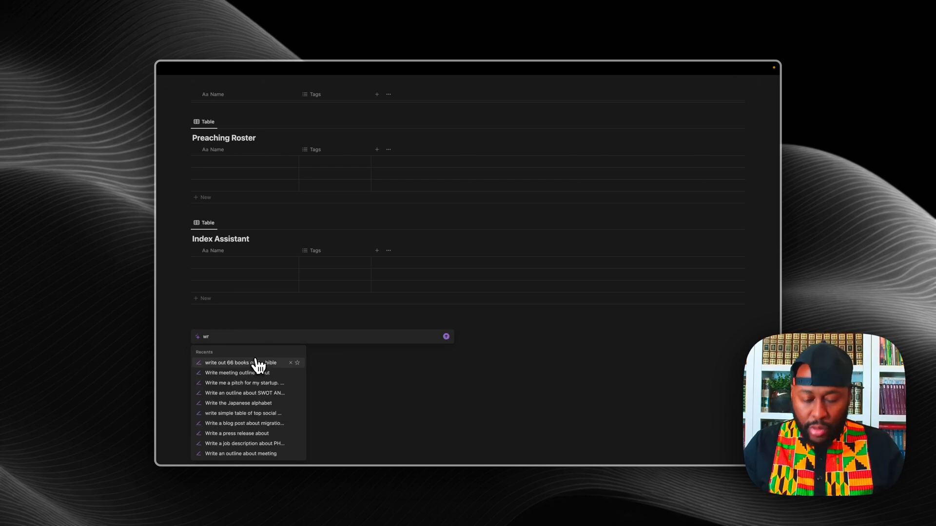
{"action": "key", "text": "BackSpace"}
{"action": "key", "text": "BackSpace"}
{"action": "type", "text": "pleae"}
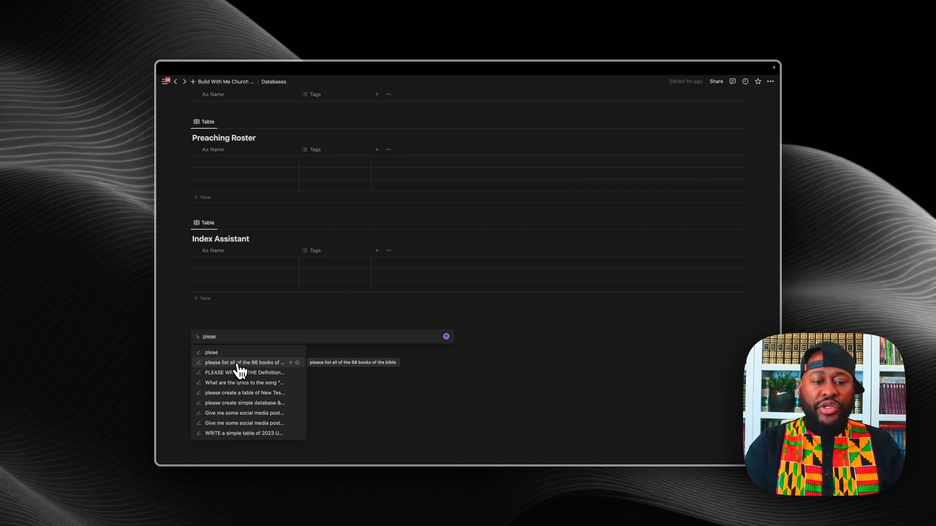
{"action": "left_click", "coordinate": [239, 363]}
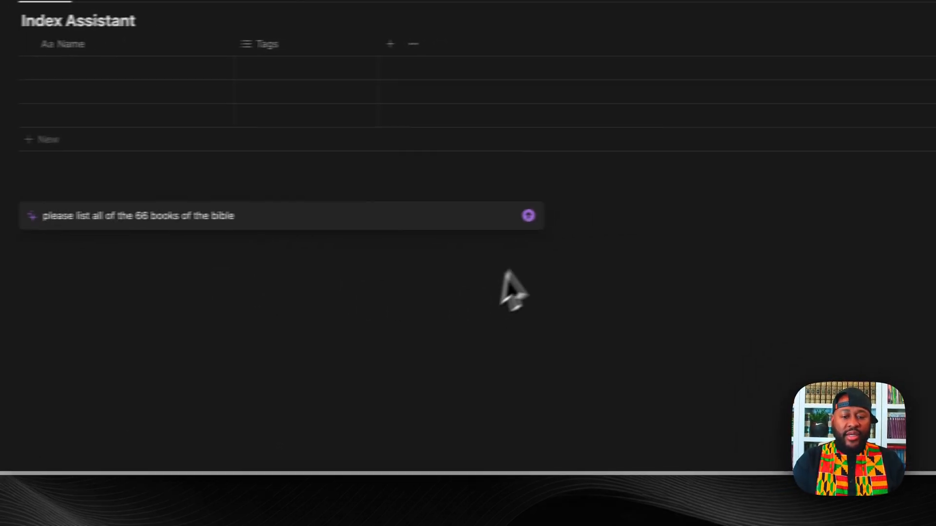
{"action": "left_click", "coordinate": [489, 218]}
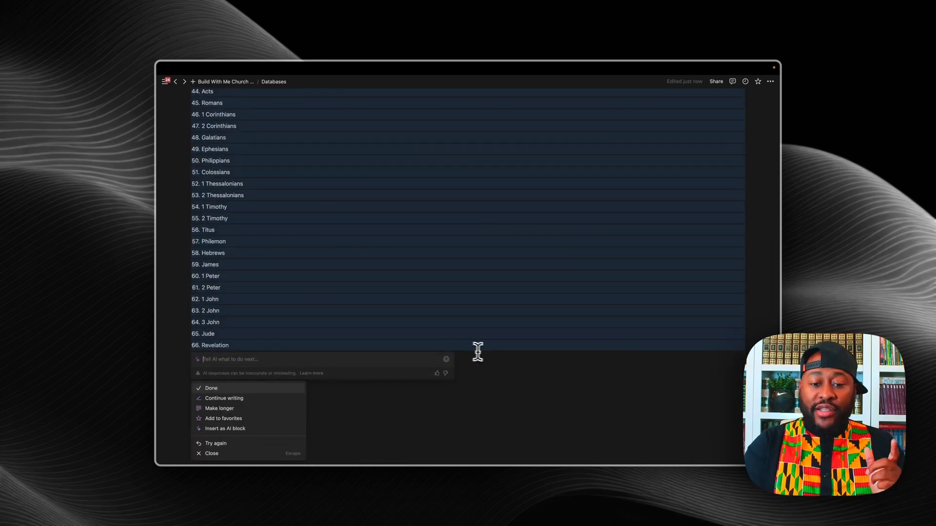
{"action": "key", "text": "Return"}
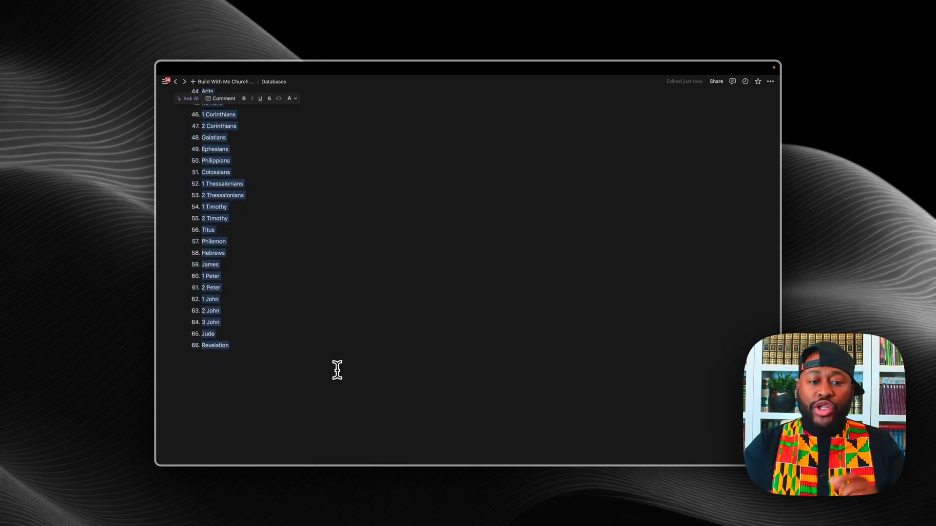
Step: Select the whole generated book list and drag it into the Books - The Bible table as rows
{"action": "left_click", "coordinate": [285, 359]}
{"action": "left_click_drag", "start_coordinate": [201, 359], "coordinate": [212, 144]}
{"action": "scroll", "coordinate": [212, 144], "scroll_direction": "up", "scroll_amount": 20}
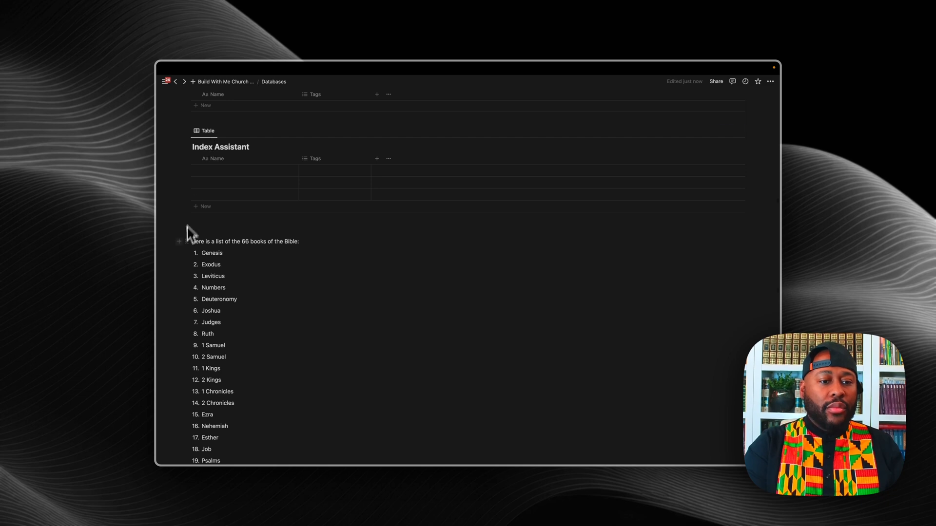
{"action": "left_click_drag", "start_coordinate": [201, 252], "coordinate": [283, 441]}
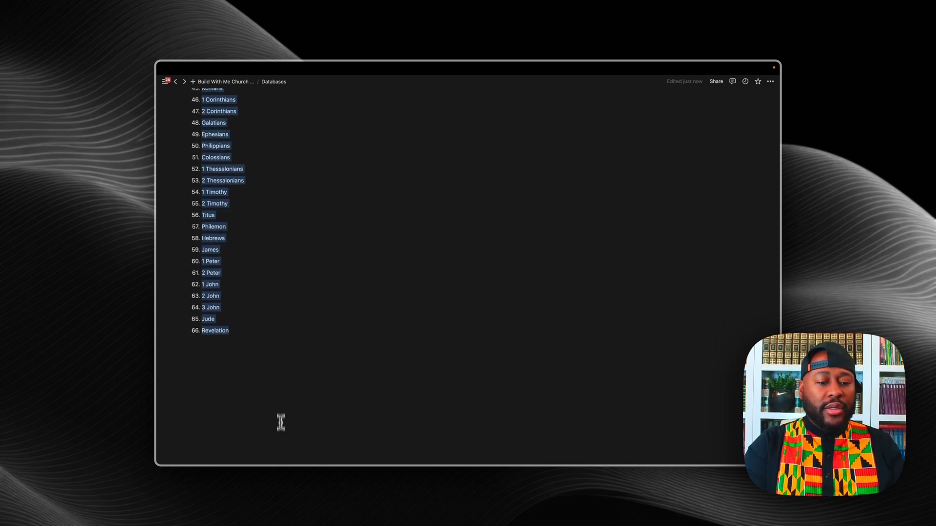
{"action": "scroll", "coordinate": [280, 422], "scroll_direction": "up", "scroll_amount": 10}
{"action": "scroll", "coordinate": [280, 418], "scroll_direction": "up", "scroll_amount": 3}
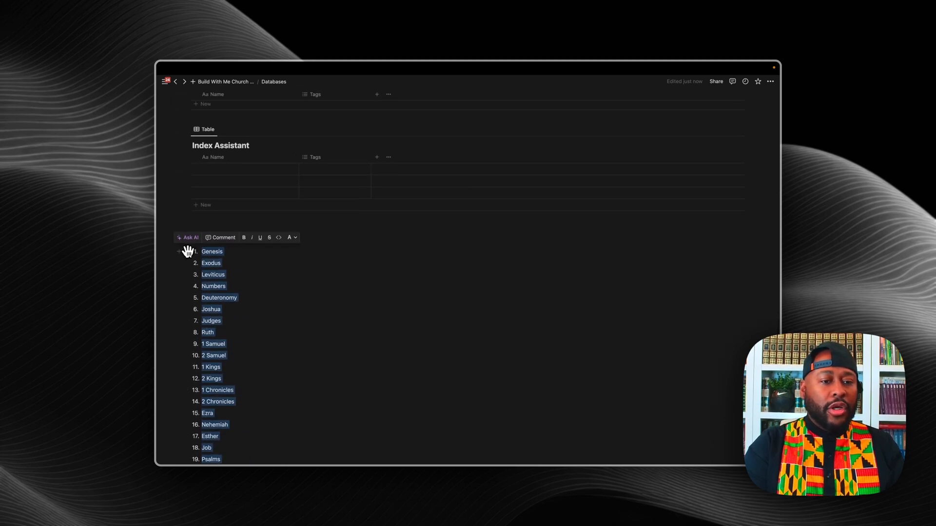
{"action": "left_click_drag", "start_coordinate": [190, 251], "coordinate": [217, 198]}
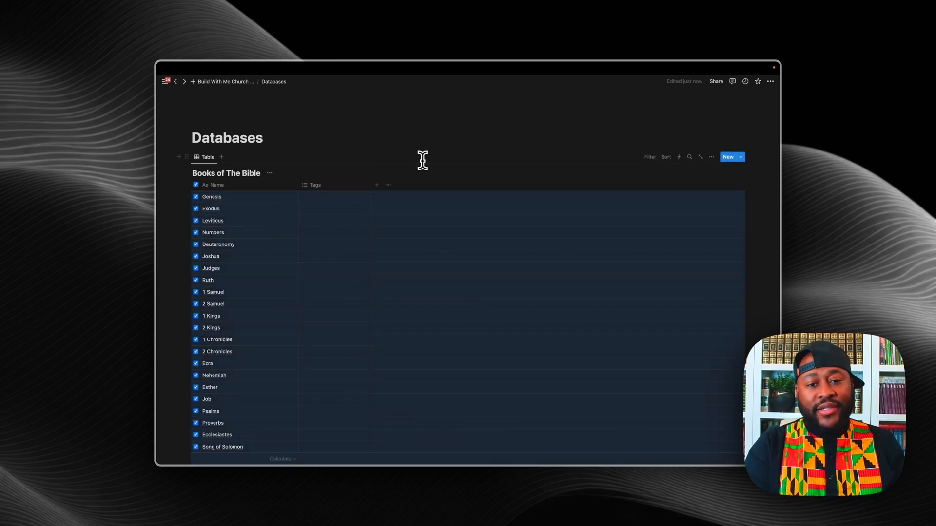
{"action": "left_click", "coordinate": [441, 179]}
{"action": "scroll", "coordinate": [443, 181], "scroll_direction": "down", "scroll_amount": 2}
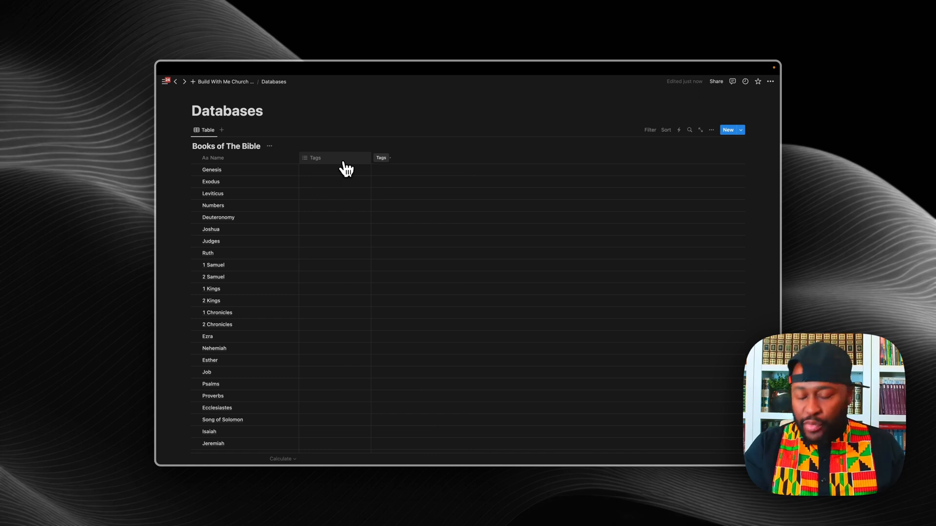
Step: Create OT and NT options in Genesis's Tags cell, leaving Genesis tagged OT only
{"action": "left_click", "coordinate": [342, 162]}
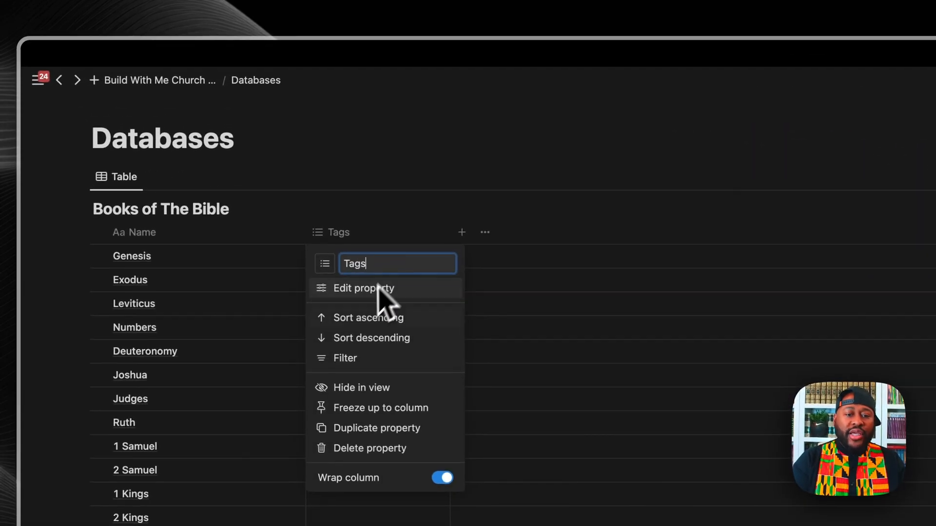
{"action": "left_click", "coordinate": [417, 235]}
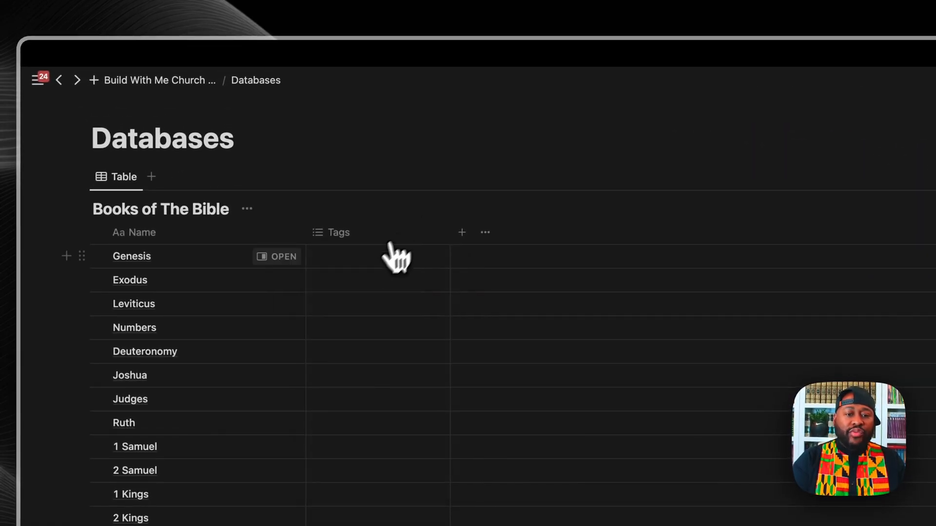
{"action": "left_click", "coordinate": [365, 268]}
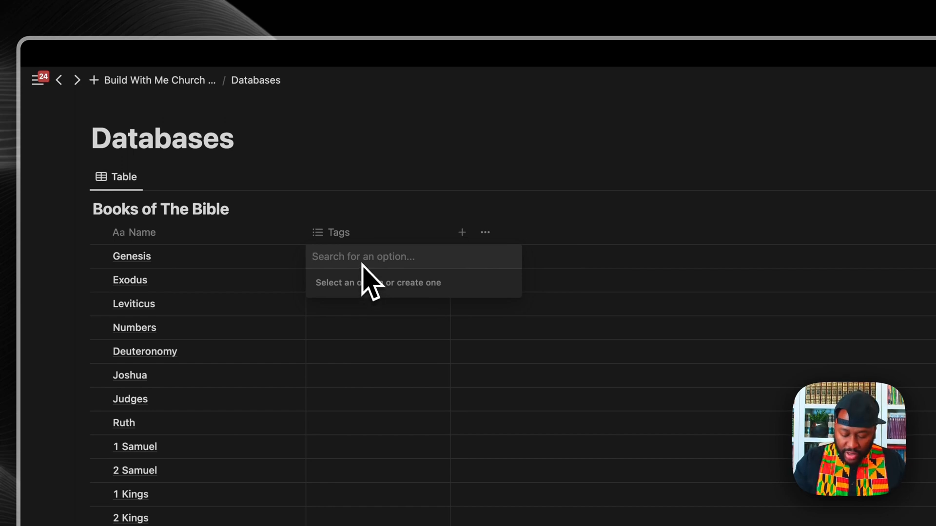
{"action": "type", "text": "OT"}
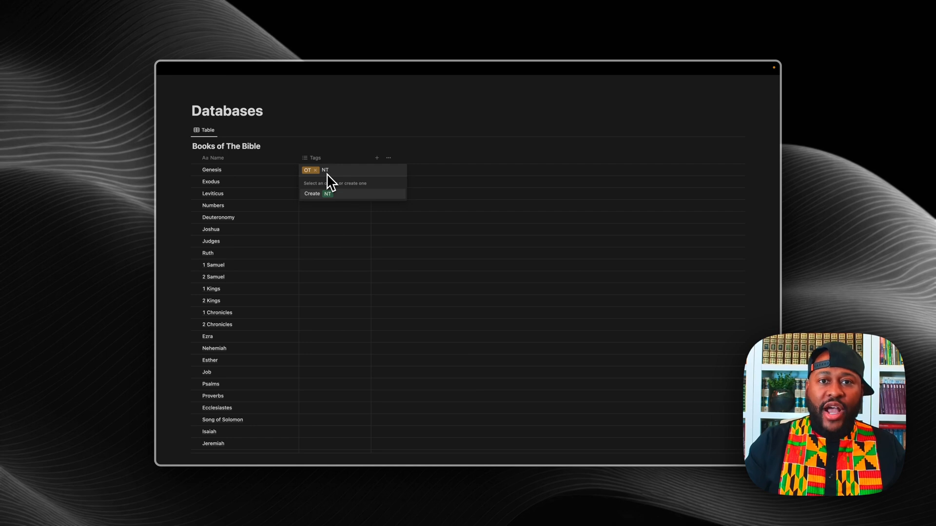
{"action": "key", "text": "Return"}
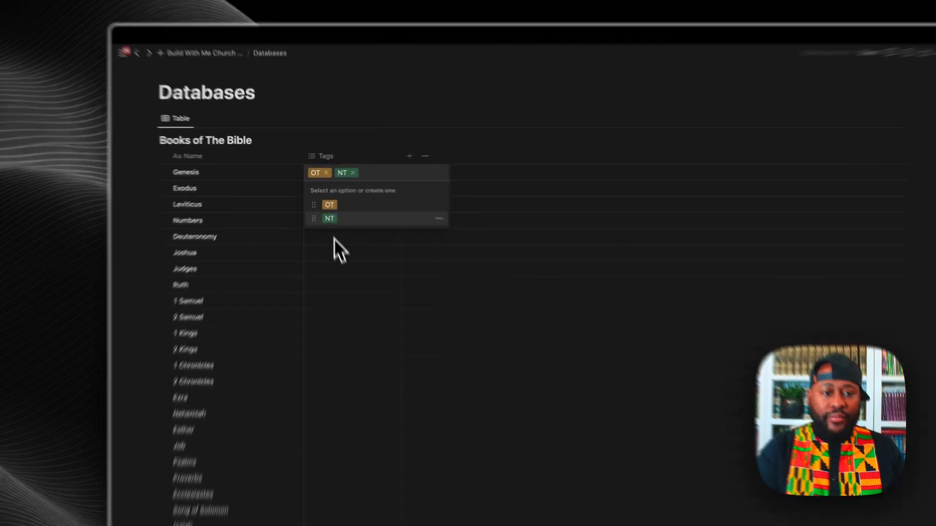
{"action": "key", "text": "Escape"}
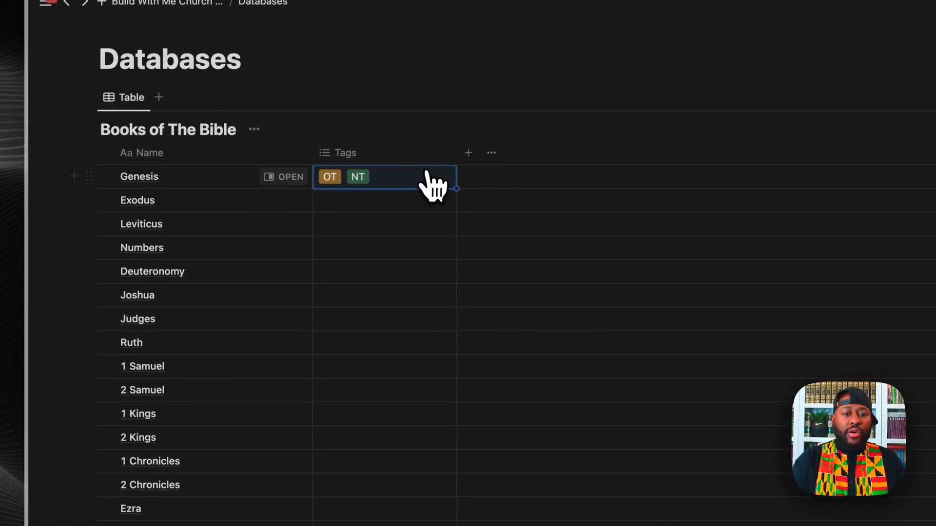
{"action": "left_click", "coordinate": [380, 176]}
{"action": "key", "text": "BackSpace"}
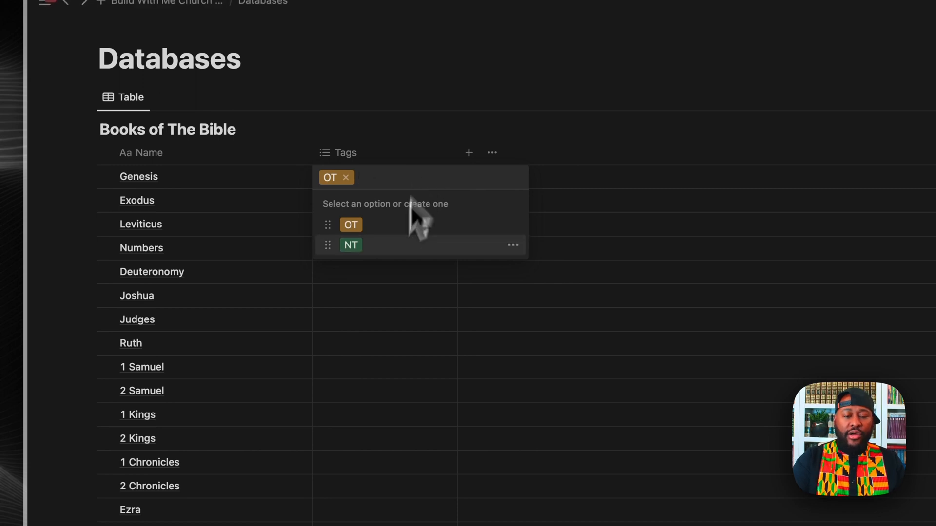
{"action": "key", "text": "Escape"}
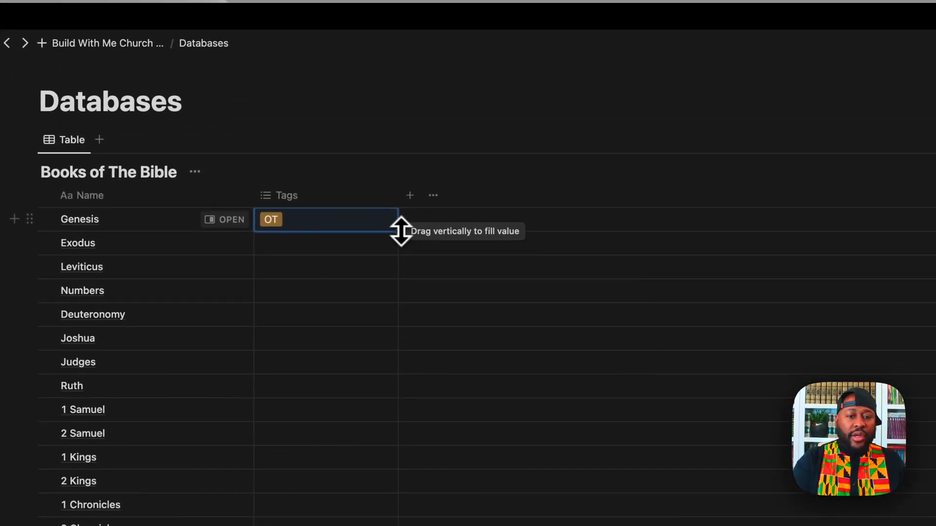
Step: Fill the OT tag down from Genesis to Malachi and load the remaining books
{"action": "left_click_drag", "start_coordinate": [401, 231], "coordinate": [382, 525]}
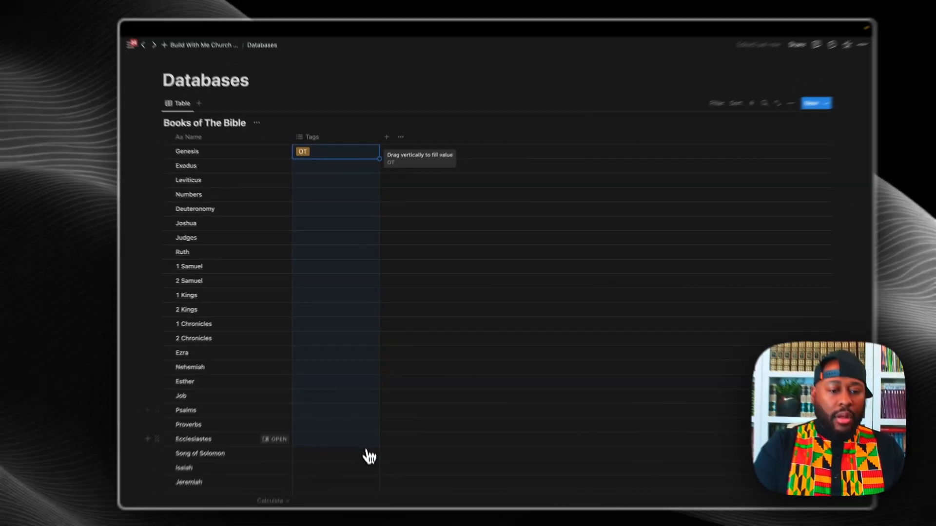
{"action": "mouse_move", "coordinate": [369, 456]}
{"action": "left_mouse_down"}
{"action": "mouse_move", "coordinate": [366, 486]}
{"action": "mouse_move", "coordinate": [373, 373]}
{"action": "mouse_move", "coordinate": [368, 441]}
{"action": "left_mouse_up"}
{"action": "left_click_drag", "start_coordinate": [361, 409], "coordinate": [362, 367]}
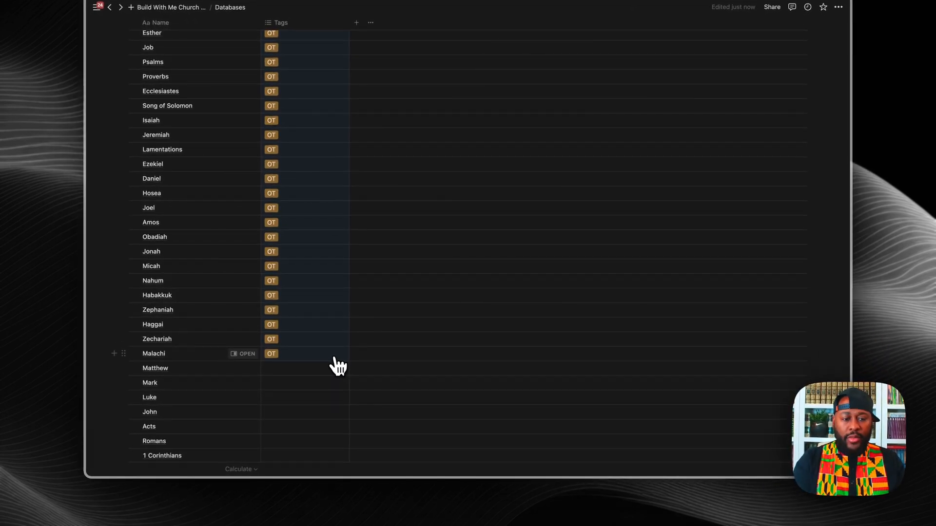
{"action": "scroll", "coordinate": [346, 360], "scroll_direction": "down", "scroll_amount": 5}
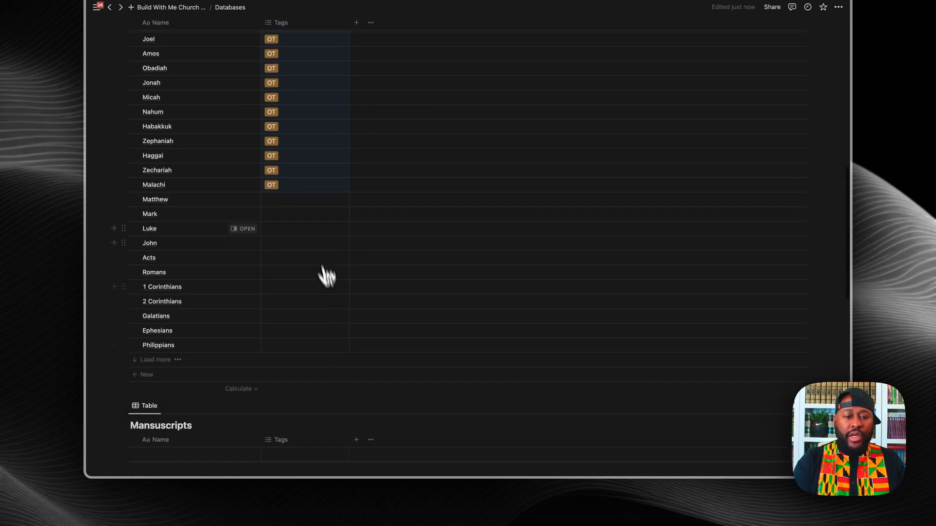
{"action": "left_click", "coordinate": [158, 363]}
{"action": "scroll", "coordinate": [159, 370], "scroll_direction": "down", "scroll_amount": 5}
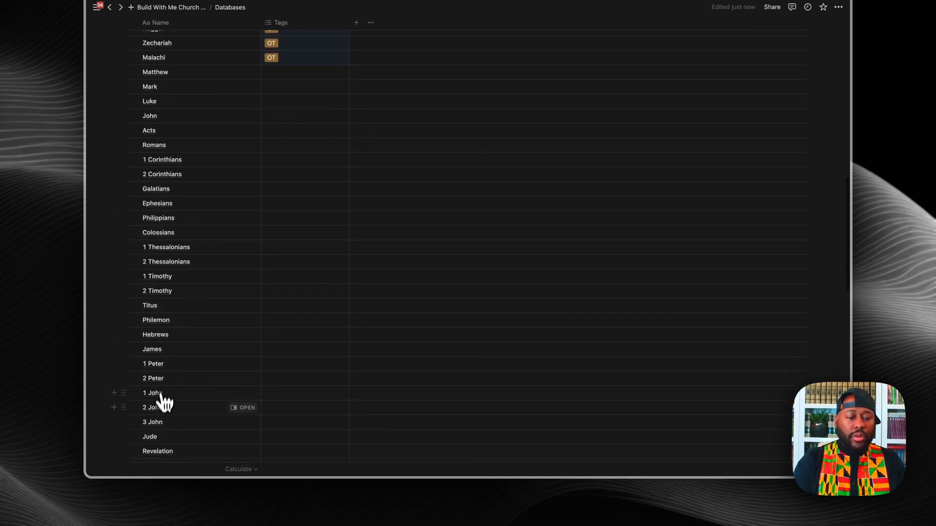
{"action": "scroll", "coordinate": [156, 428], "scroll_direction": "up", "scroll_amount": 4}
{"action": "scroll", "coordinate": [203, 347], "scroll_direction": "up", "scroll_amount": 3}
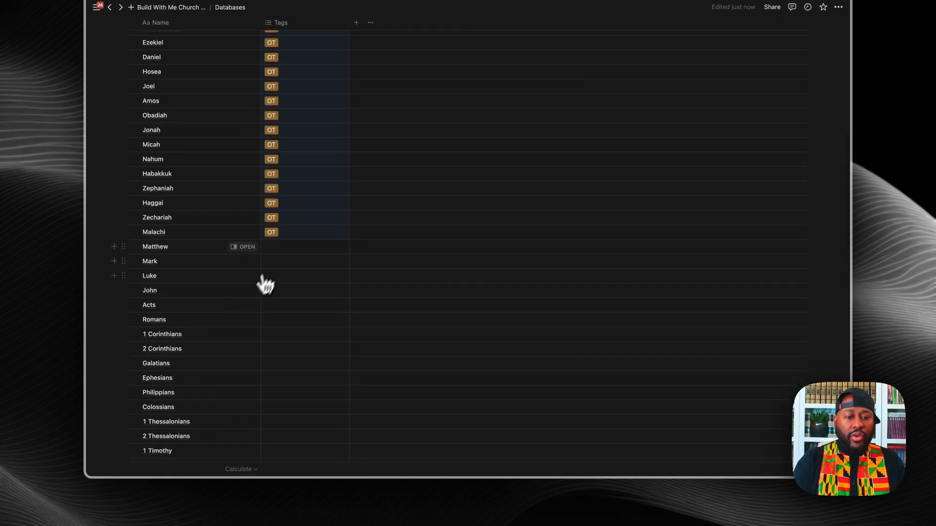
Step: Tag Matthew as NT and fill NT down through Revelation
{"action": "left_click", "coordinate": [288, 251]}
{"action": "left_click", "coordinate": [282, 290]}
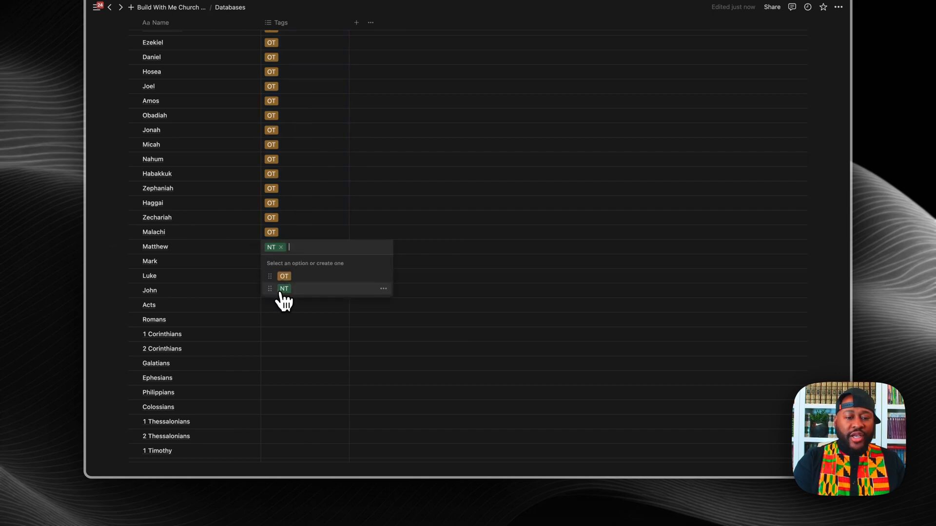
{"action": "key", "text": "Escape"}
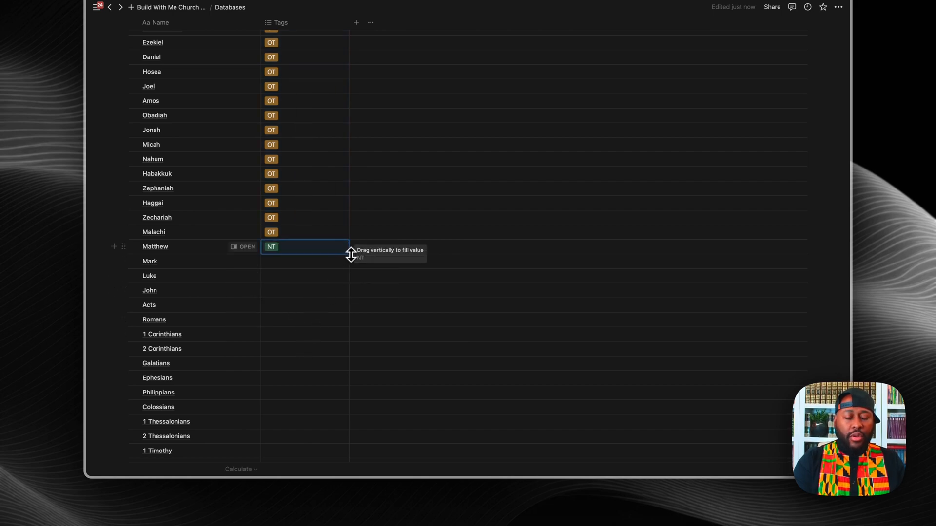
{"action": "left_click_drag", "start_coordinate": [349, 254], "coordinate": [347, 415]}
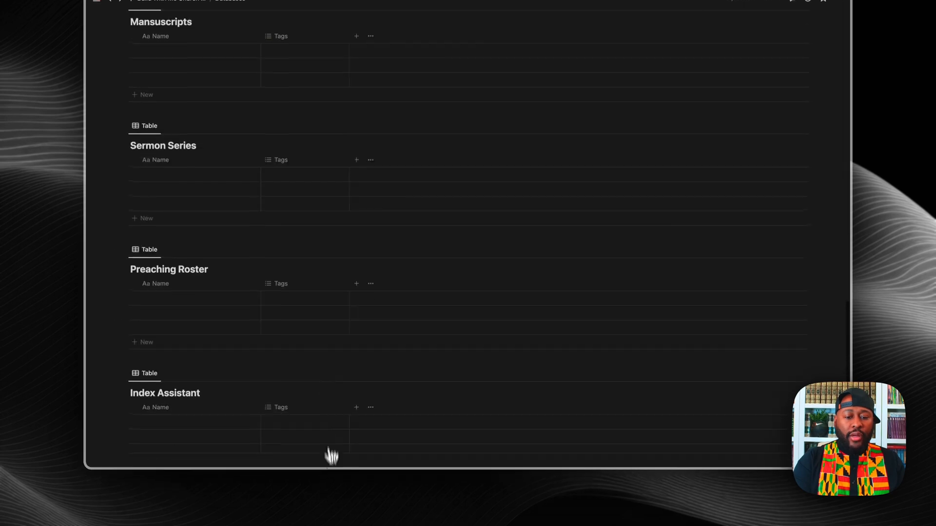
{"action": "scroll", "coordinate": [326, 265], "scroll_direction": "up", "scroll_amount": 3}
{"action": "left_click_drag", "start_coordinate": [319, 113], "coordinate": [330, 209]}
{"action": "scroll", "coordinate": [362, 211], "scroll_direction": "up", "scroll_amount": 10}
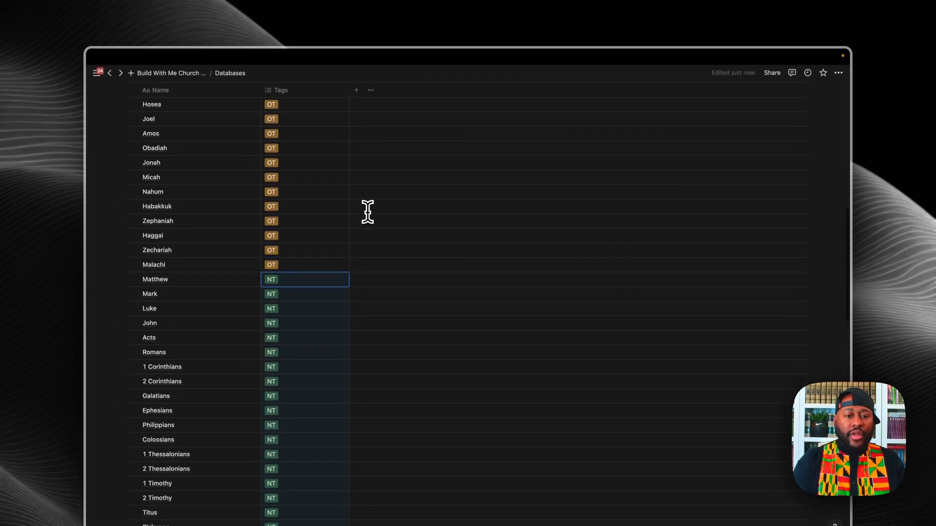
{"action": "left_click", "coordinate": [369, 247]}
{"action": "scroll", "coordinate": [370, 249], "scroll_direction": "up", "scroll_amount": 2}
{"action": "scroll", "coordinate": [370, 249], "scroll_direction": "up", "scroll_amount": 10}
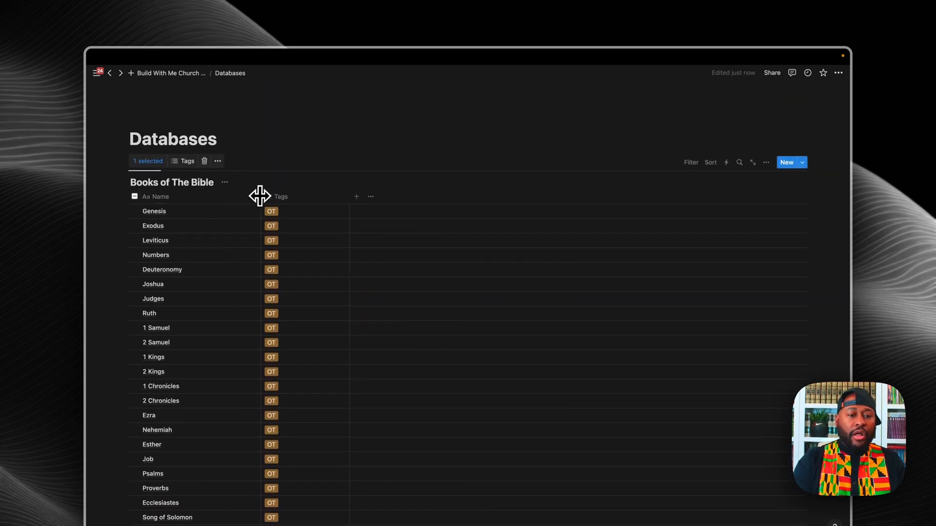
Step: Drag the Name and Tags column borders left to make both columns narrower
{"action": "left_click_drag", "start_coordinate": [258, 194], "coordinate": [221, 199]}
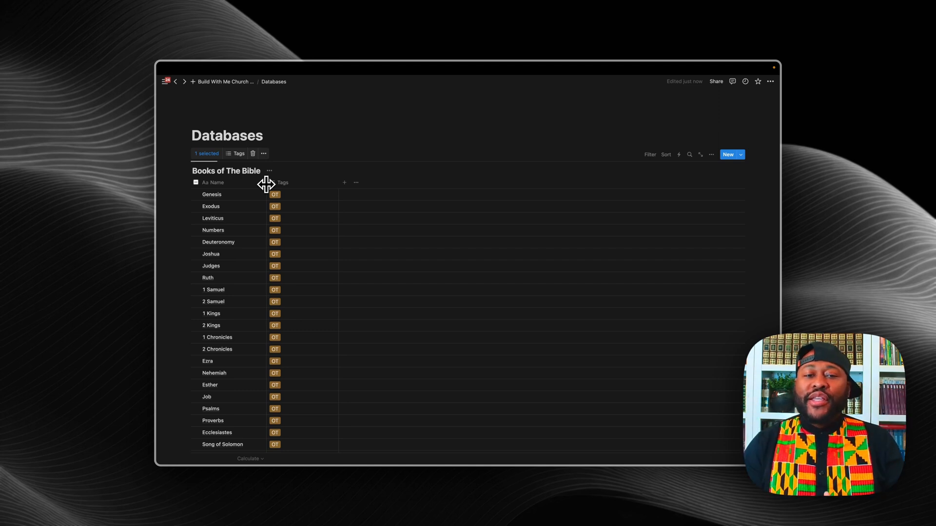
{"action": "left_click", "coordinate": [402, 143]}
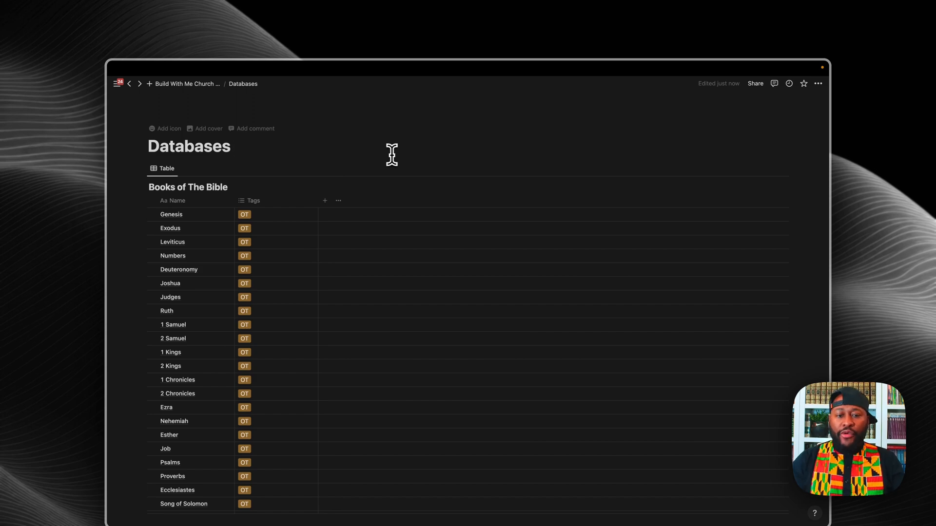
{"action": "left_click_drag", "start_coordinate": [318, 203], "coordinate": [276, 202]}
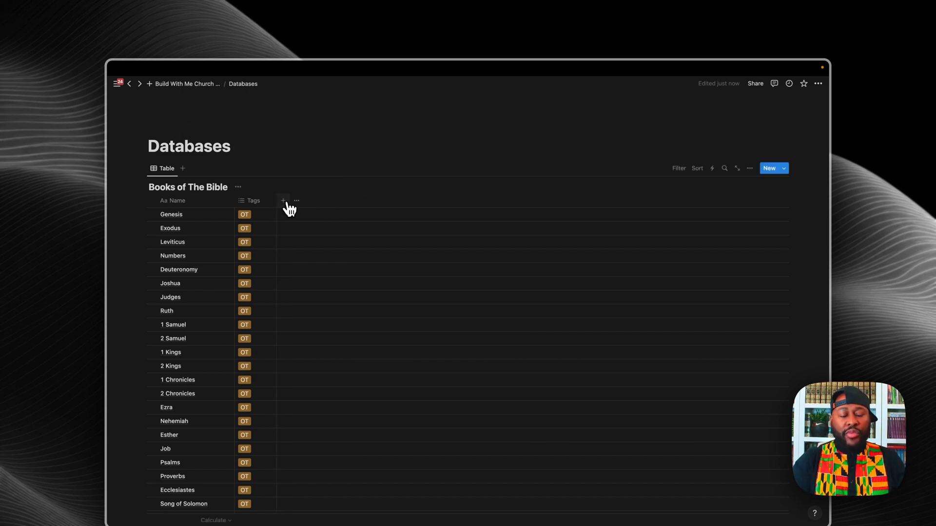
Step: Add a Select property named Genre to Books of The Bible and start typing a Torah option
{"action": "left_click", "coordinate": [284, 201]}
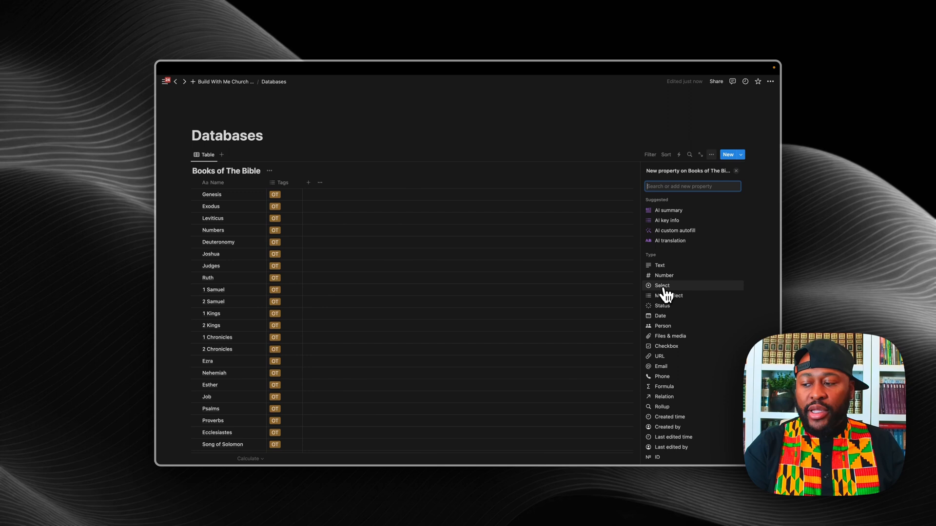
{"action": "left_click", "coordinate": [663, 287]}
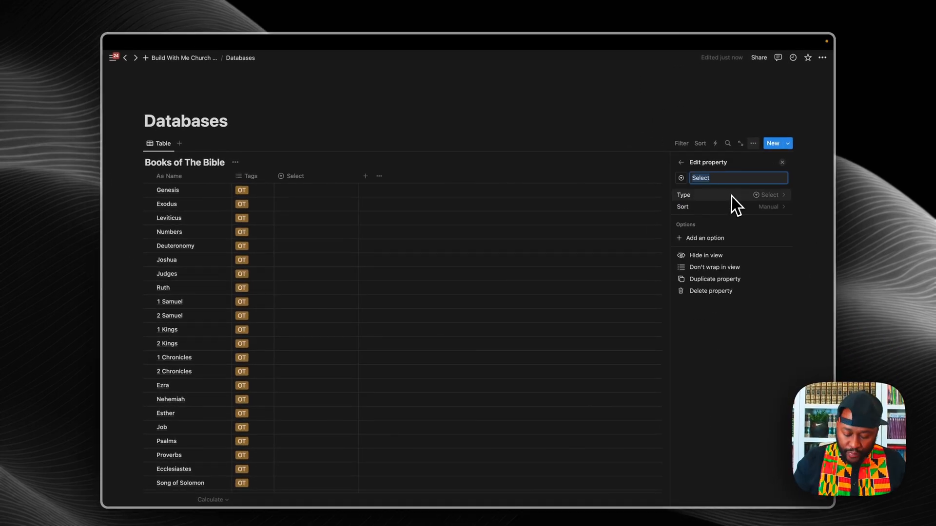
{"action": "key", "text": "BackSpace"}
{"action": "type", "text": "Genre"}
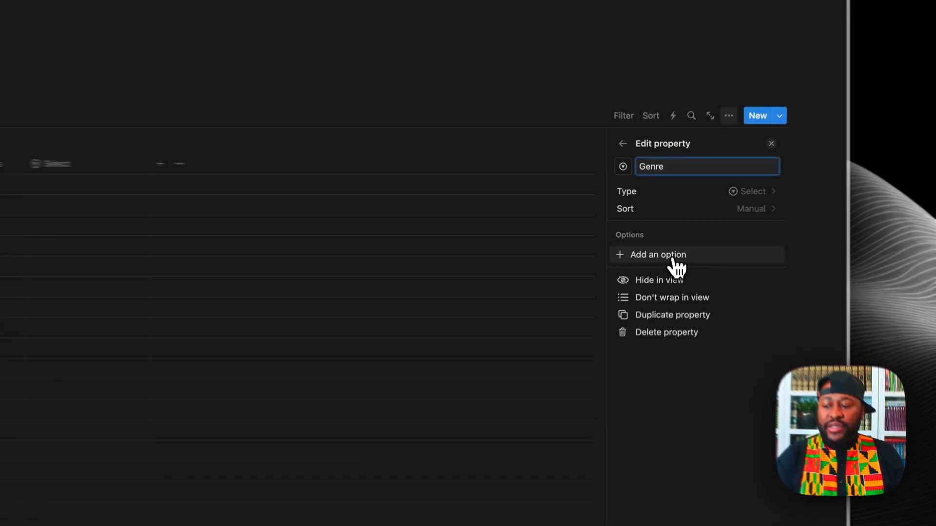
{"action": "left_click", "coordinate": [680, 237]}
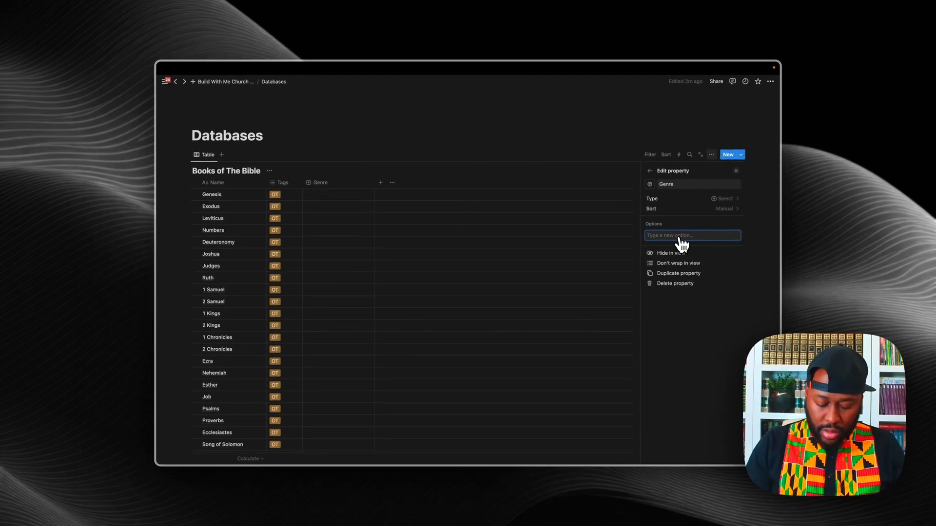
{"action": "type", "text": "Torah: The La"}
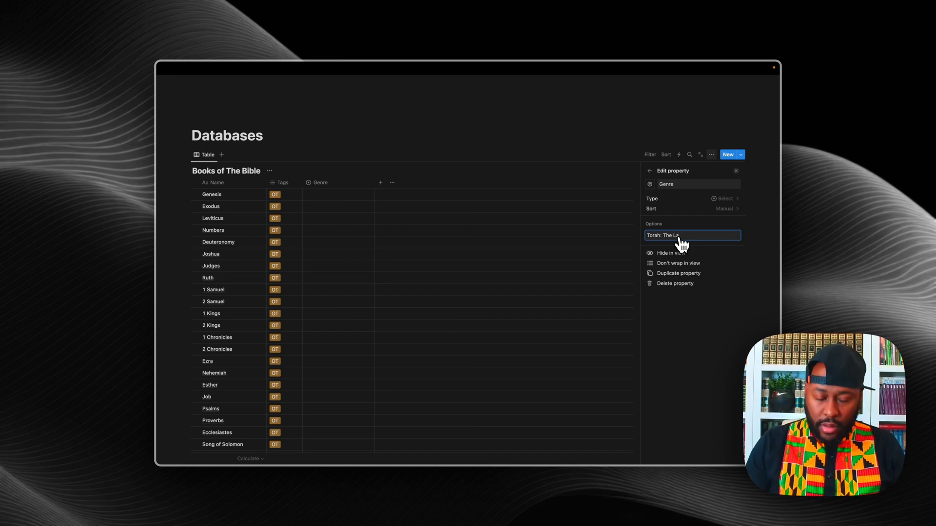
Step: Complete 'Torah: The Law of Moses', then add 'Nevim: The Prophets' and 'Ketuvim: The Writings' as Genre options
{"action": "type", "text": "w of "}
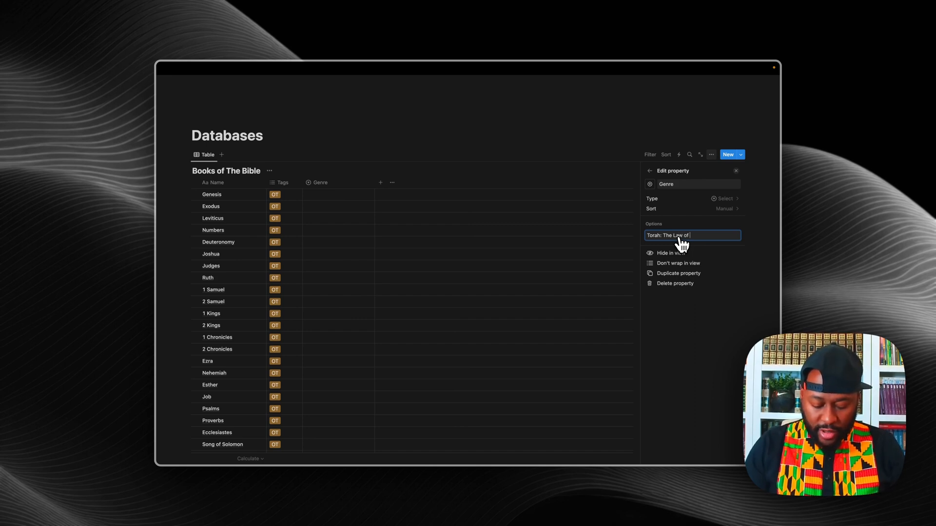
{"action": "type", "text": "Moses"}
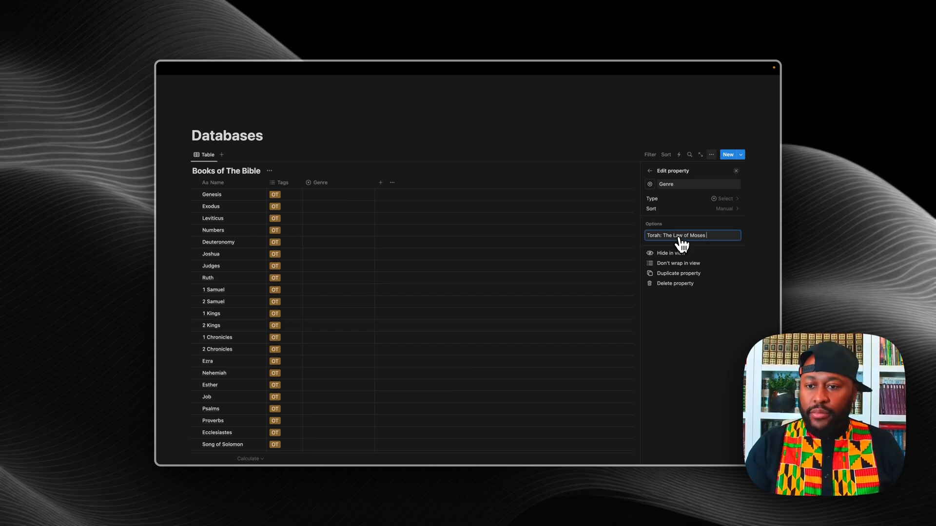
{"action": "key", "text": "Return"}
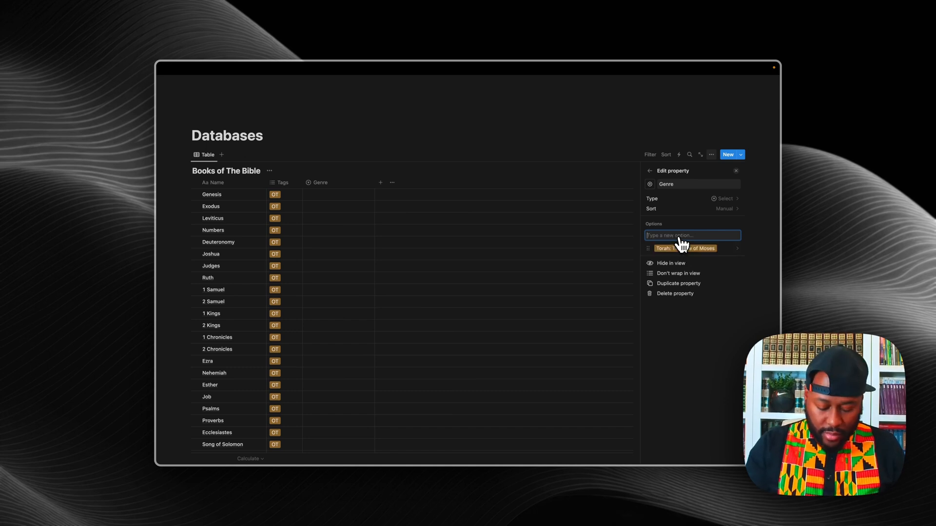
{"action": "type", "text": "Nevim"}
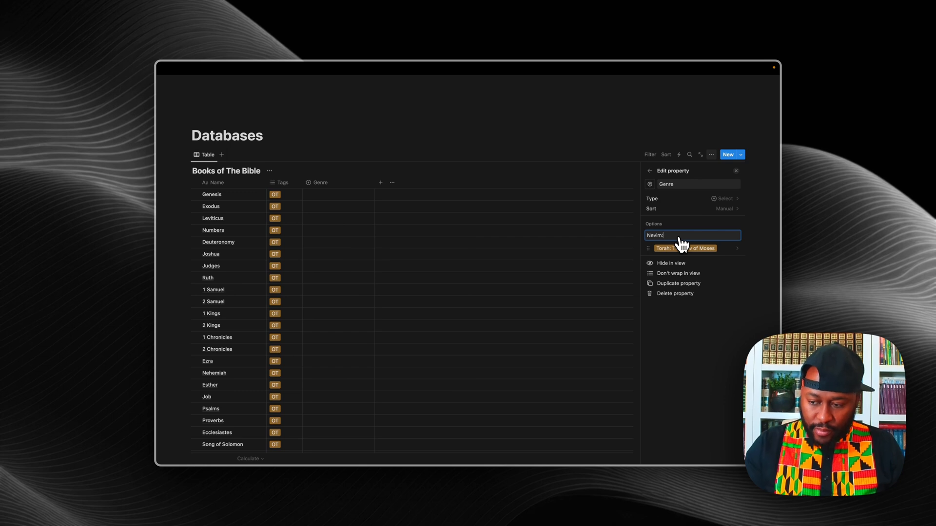
{"action": "type", "text": ": The "}
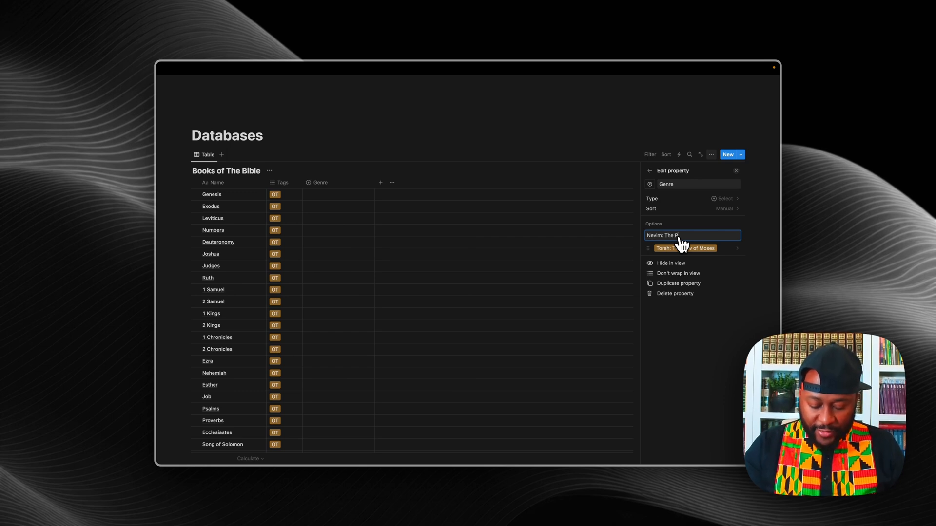
{"action": "type", "text": "Prop"}
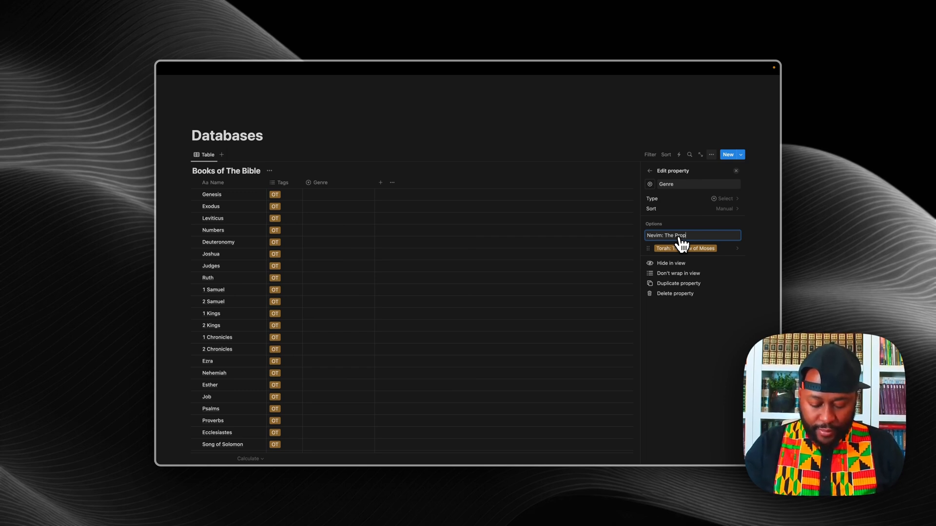
{"action": "type", "text": "hets"}
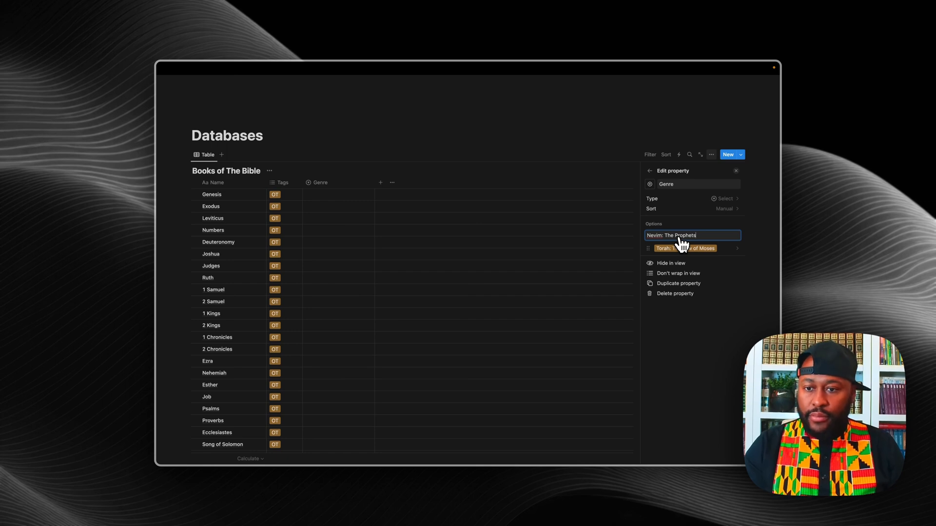
{"action": "key", "text": "Return"}
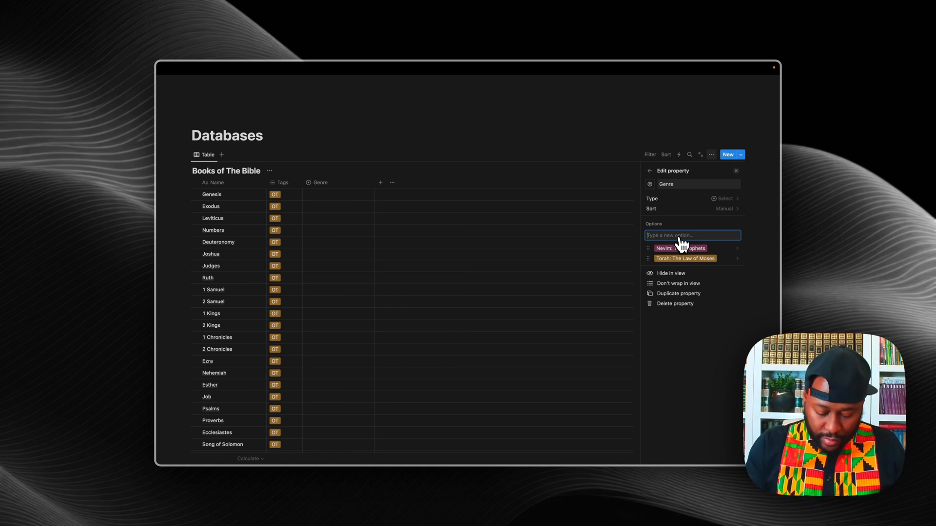
{"action": "type", "text": "Ket"}
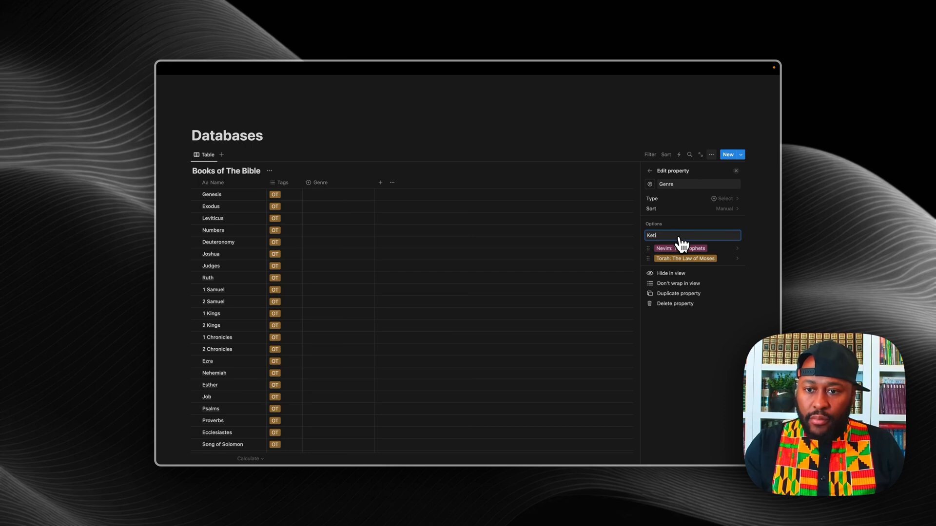
{"action": "type", "text": "uvi"}
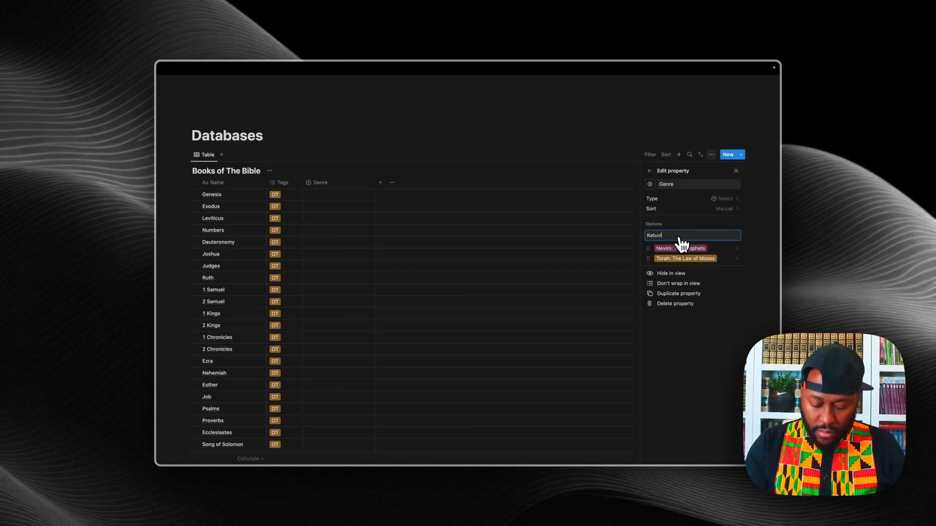
{"action": "type", "text": "m"}
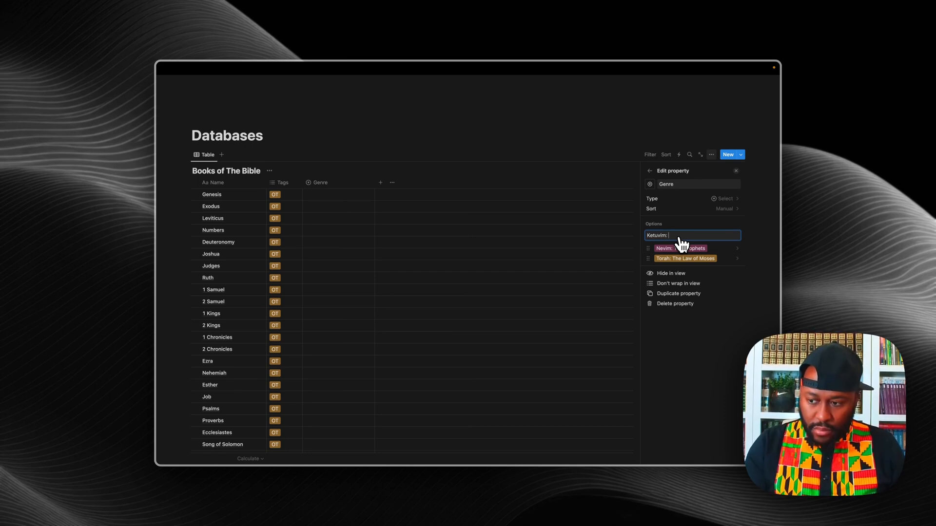
{"action": "type", "text": ": The"}
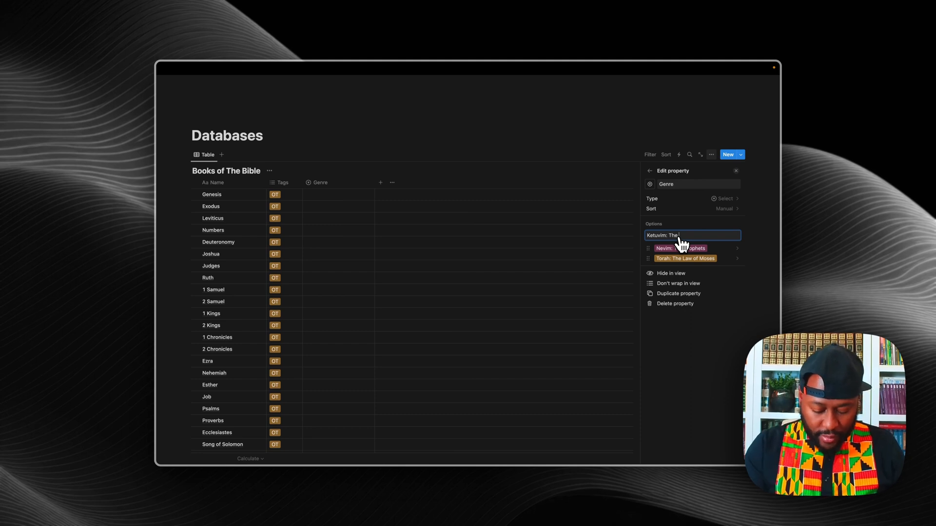
{"action": "type", "text": " W"}
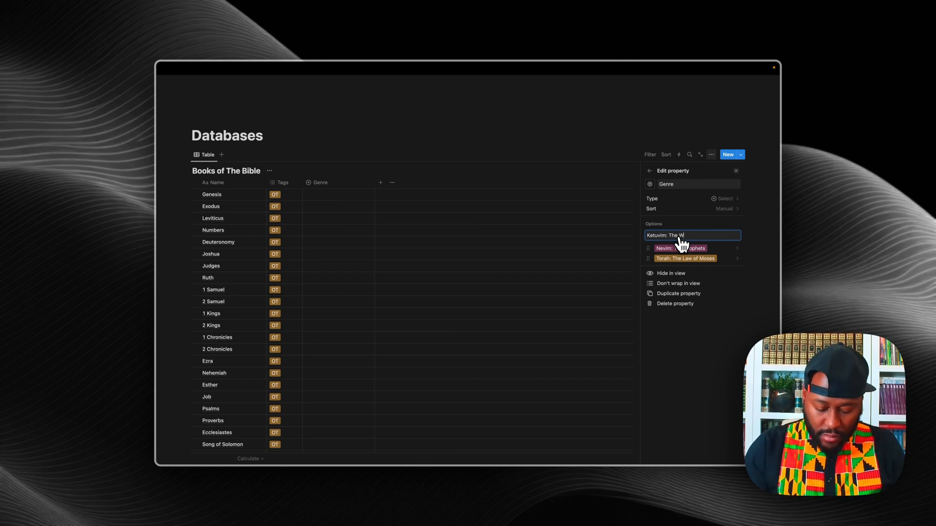
{"action": "type", "text": "ritings"}
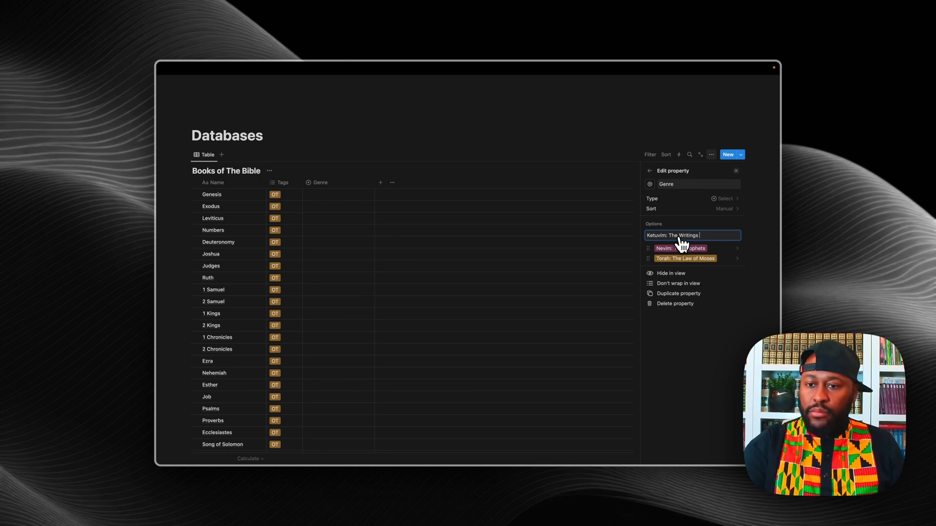
{"action": "key", "text": "Return"}
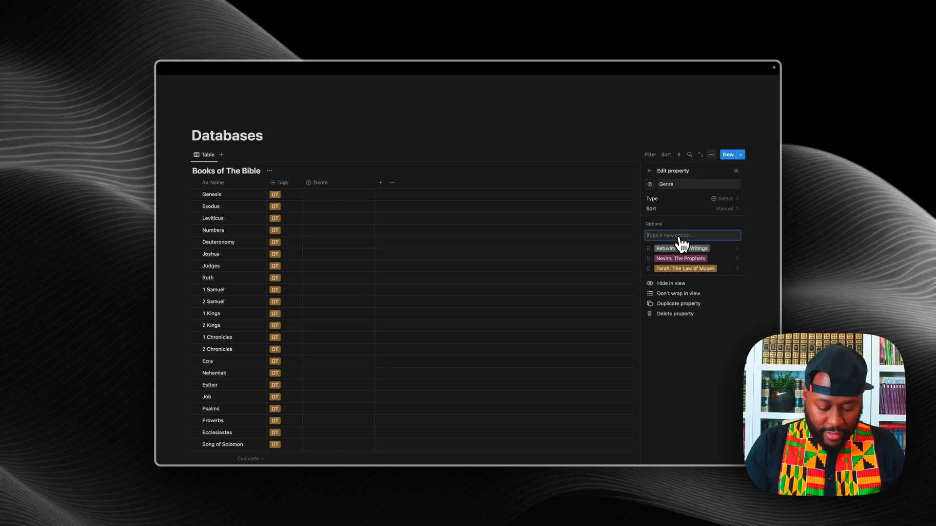
Step: Add the Genre options 'Besorah: The Good News' and 'Messianic Writings: The Letters', correcting a typo
{"action": "type", "text": "Besorah:"}
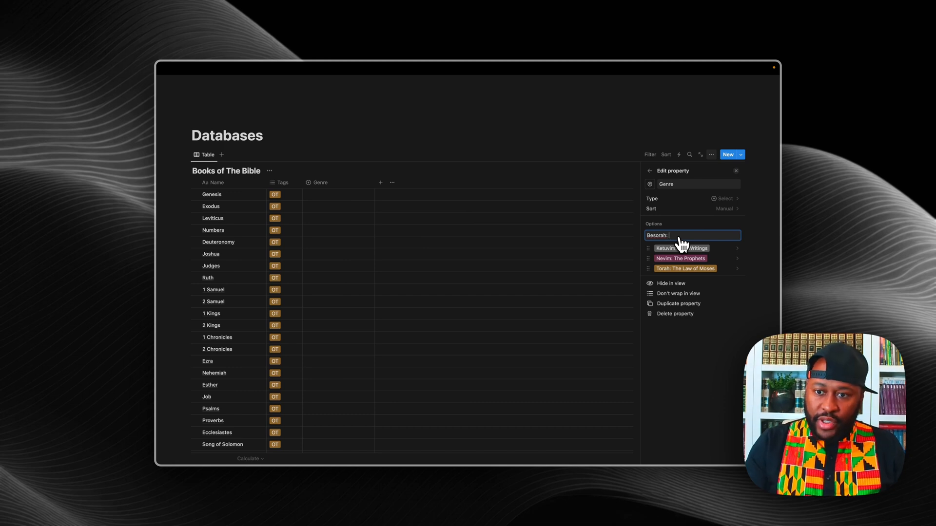
{"action": "type", "text": "The"}
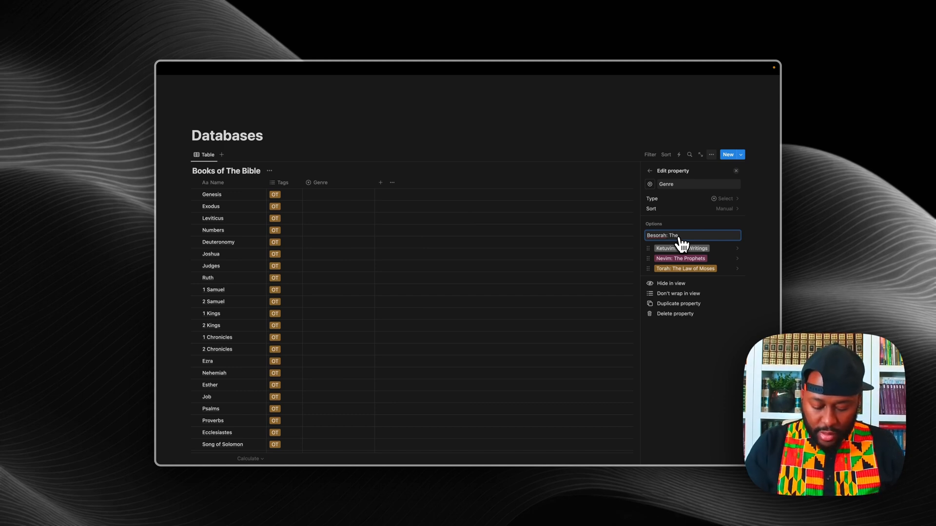
{"action": "type", "text": " Good Ne"}
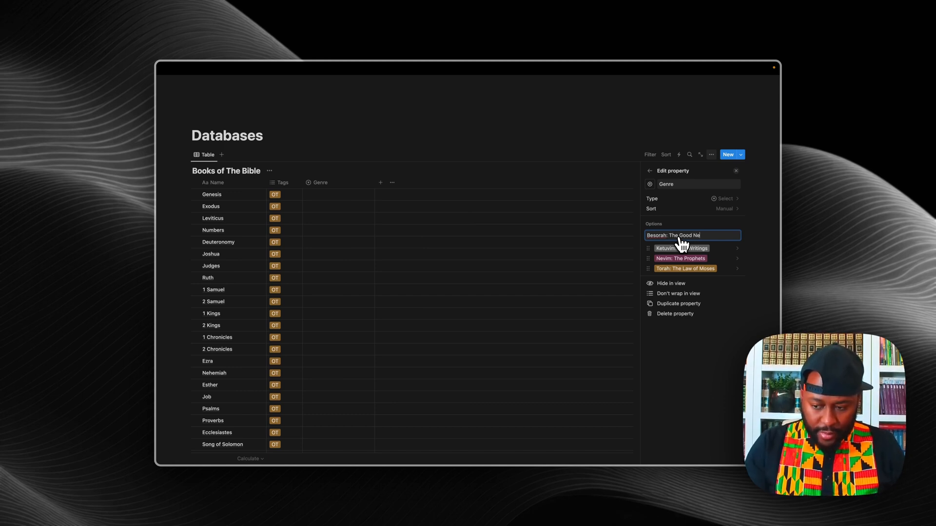
{"action": "type", "text": "w"}
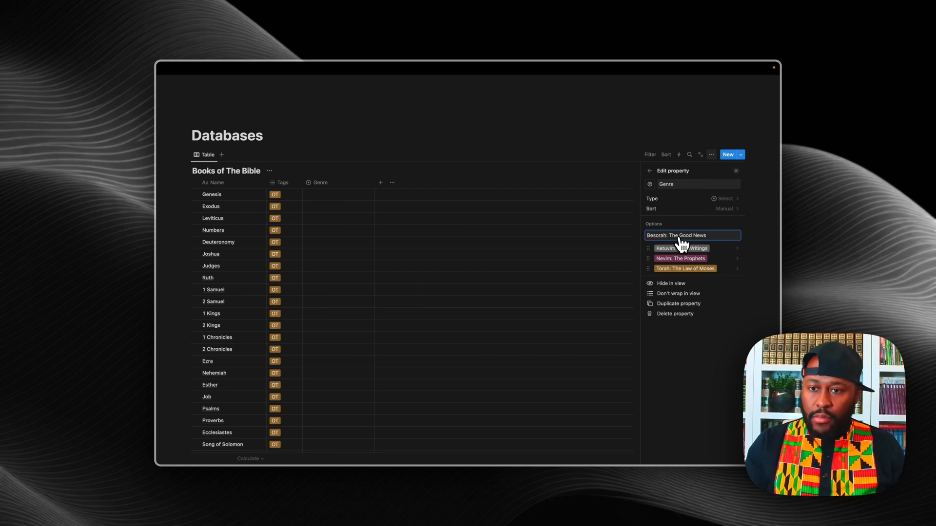
{"action": "type", "text": "s"}
{"action": "key", "text": "Return"}
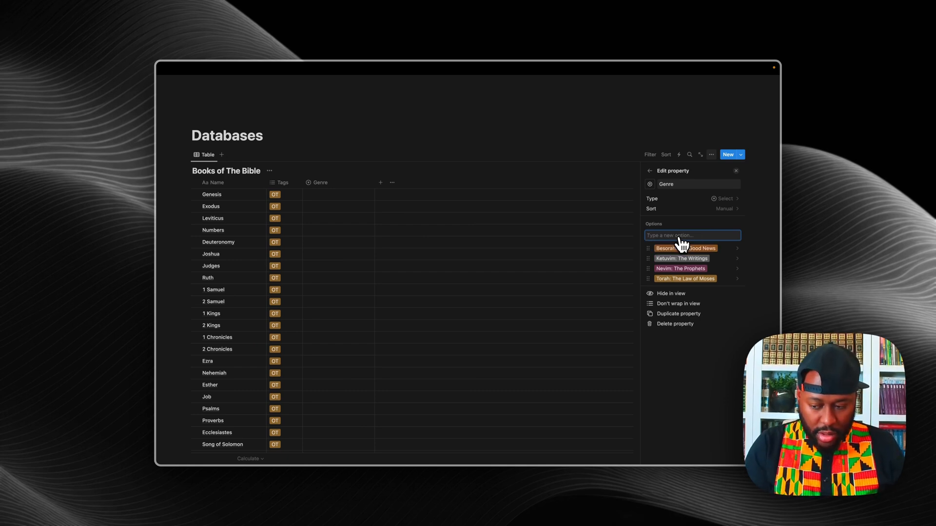
{"action": "type", "text": "Messi"}
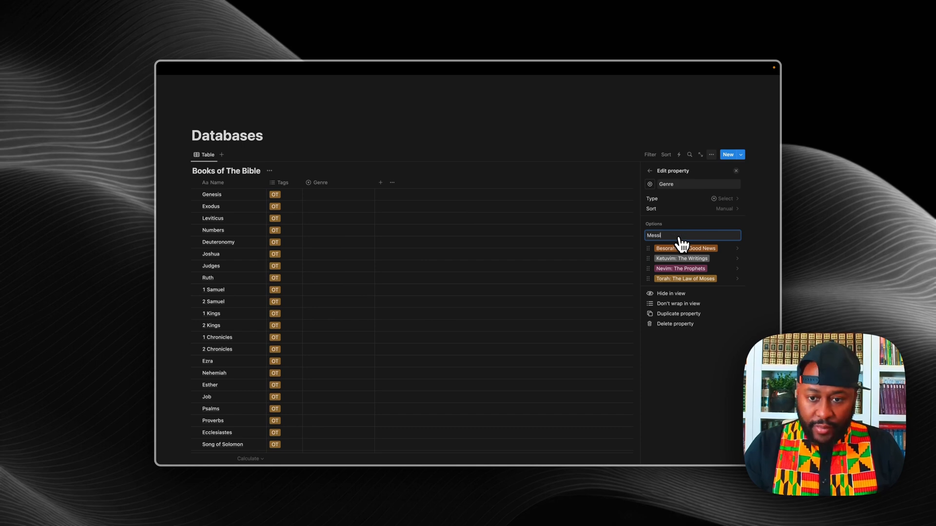
{"action": "type", "text": "anic Writings"}
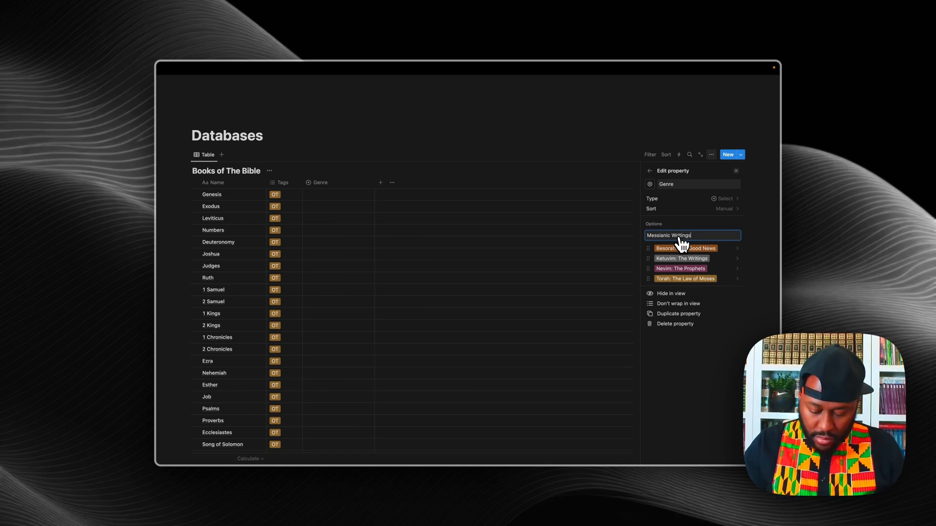
{"action": "type", "text": ": Lett"}
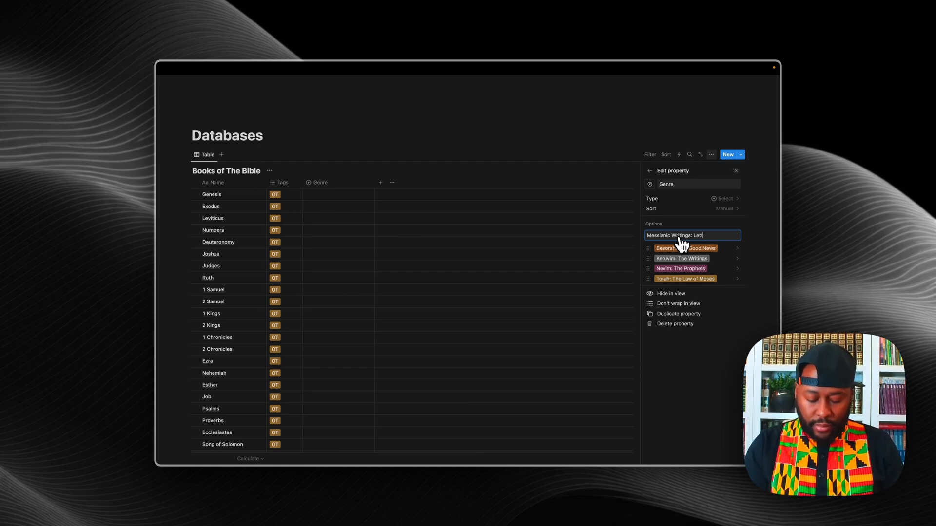
{"action": "key", "text": "BackSpace"}
{"action": "key", "text": "BackSpace"}
{"action": "key", "text": "BackSpace"}
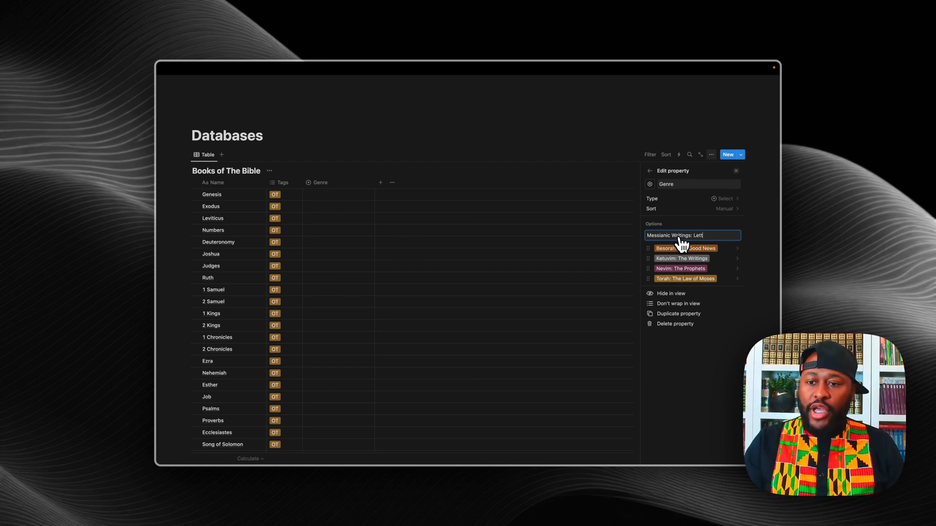
{"action": "type", "text": "The "}
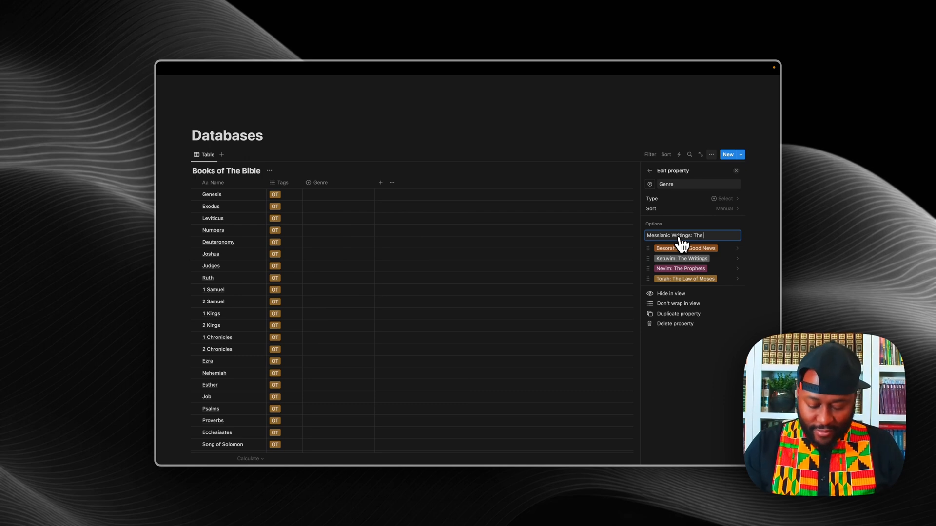
{"action": "type", "text": "Letters"}
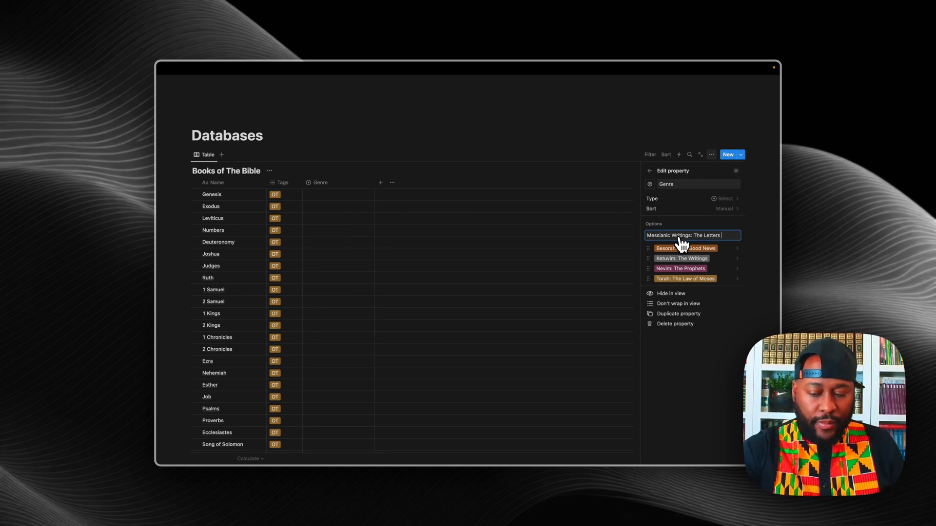
{"action": "key", "text": "Return"}
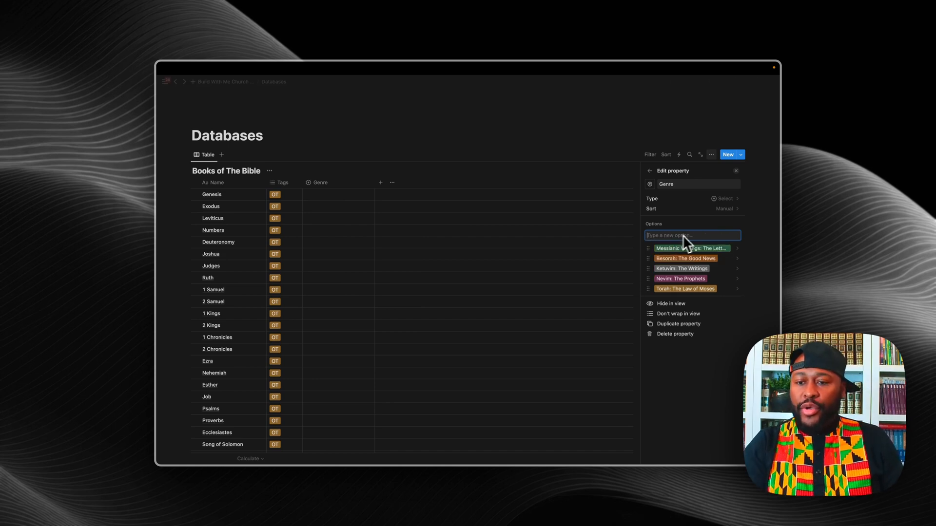
{"action": "left_click", "coordinate": [660, 184]}
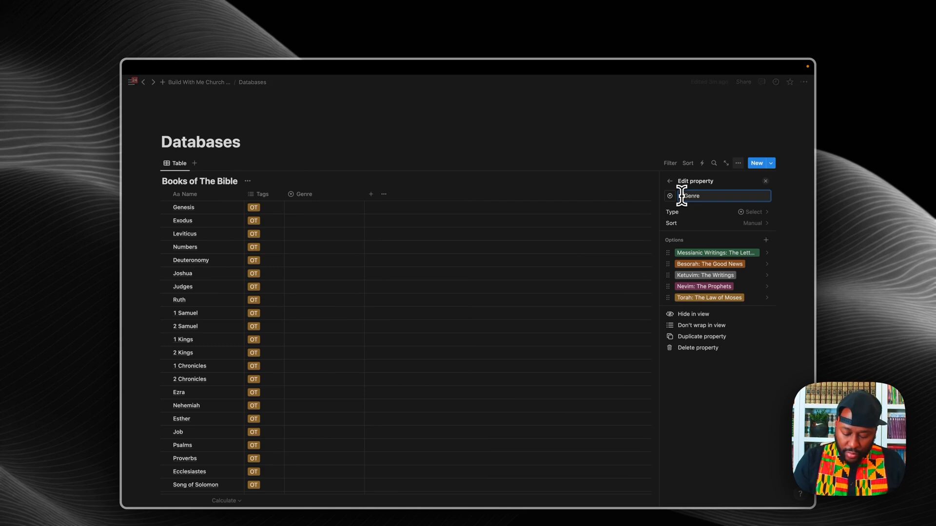
Step: Change the property name from Genre to 'Biblical Genre'
{"action": "type", "text": "Biblical"}
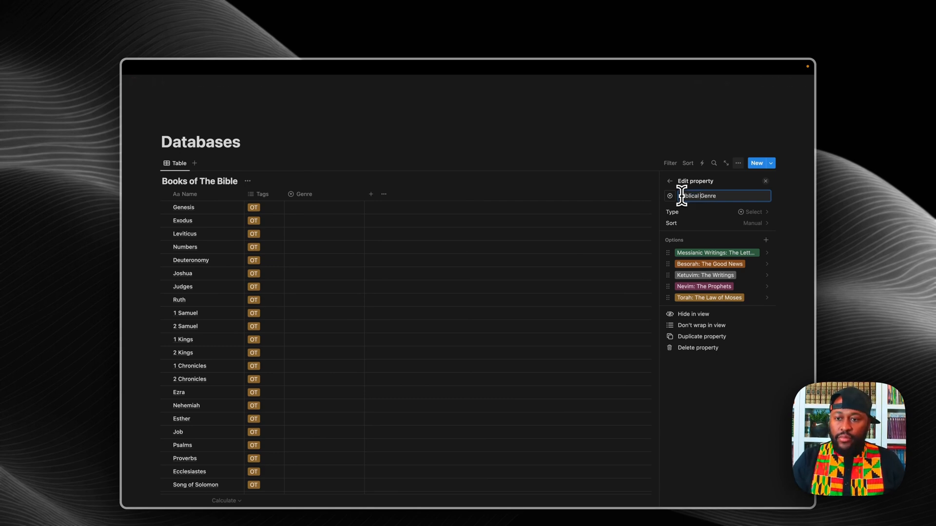
{"action": "left_click", "coordinate": [491, 190]}
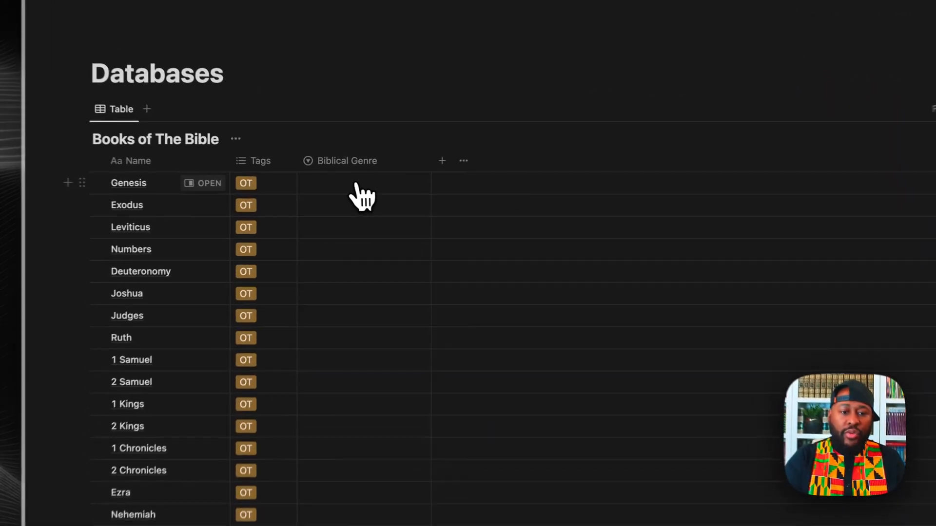
Step: Set Genesis through Deuteronomy to Torah: The Law of Moses
{"action": "left_click", "coordinate": [354, 198]}
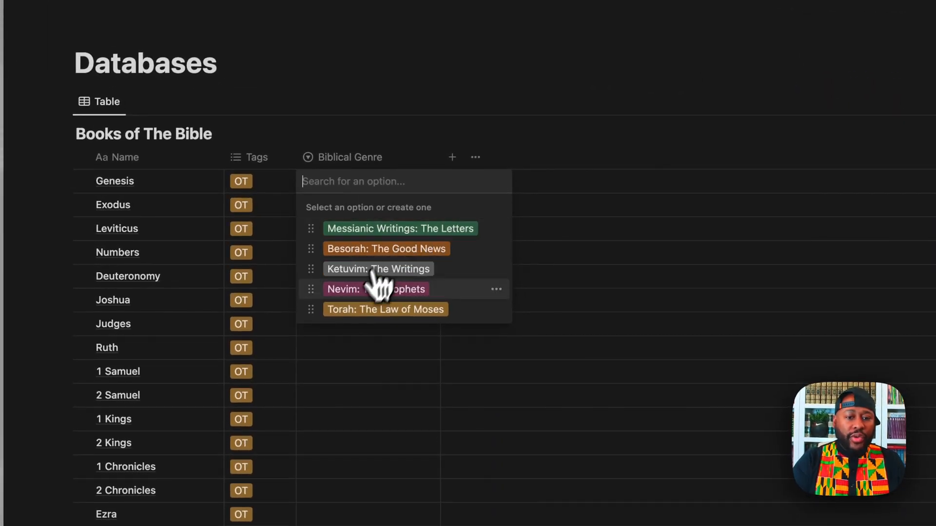
{"action": "left_click", "coordinate": [370, 312]}
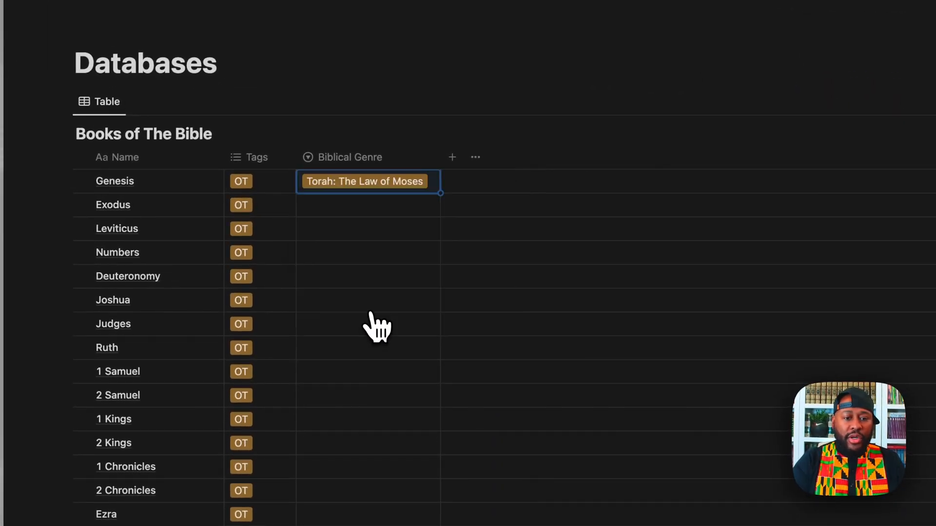
{"action": "left_click_drag", "start_coordinate": [440, 193], "coordinate": [445, 288]}
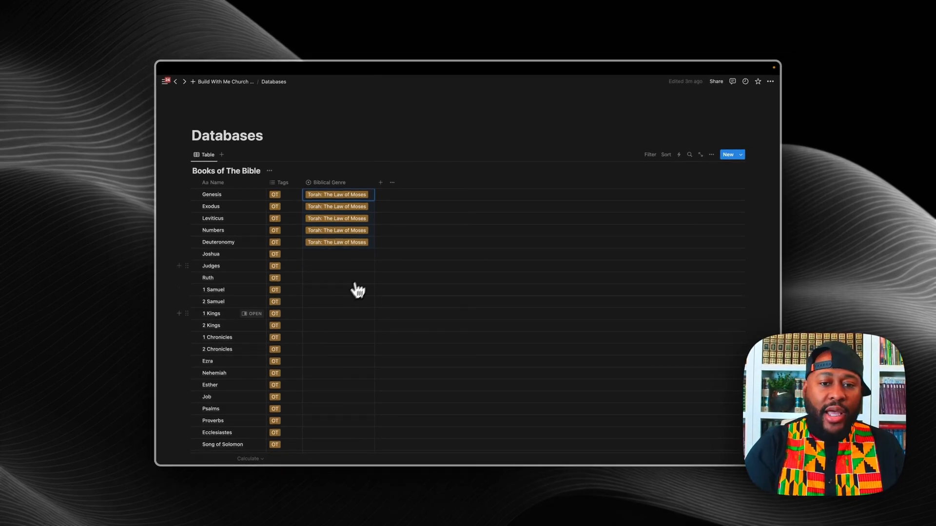
Step: Set Joshua through Malachi to Nevim: The Prophets
{"action": "left_click", "coordinate": [345, 257]}
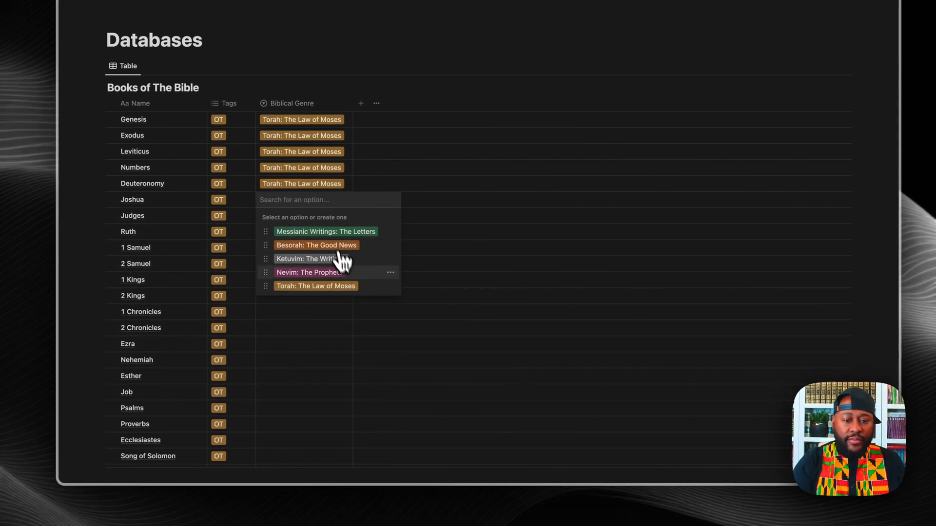
{"action": "left_click", "coordinate": [324, 282]}
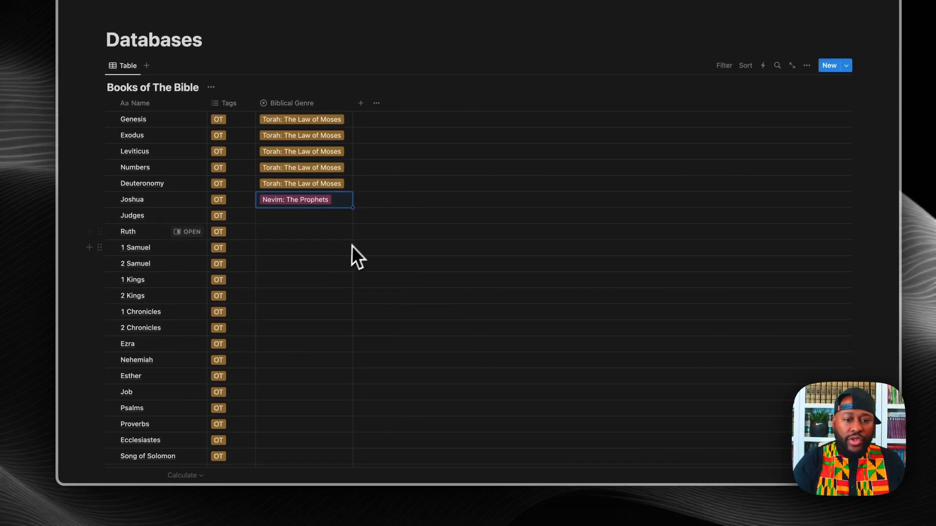
{"action": "left_click_drag", "start_coordinate": [352, 208], "coordinate": [368, 390]}
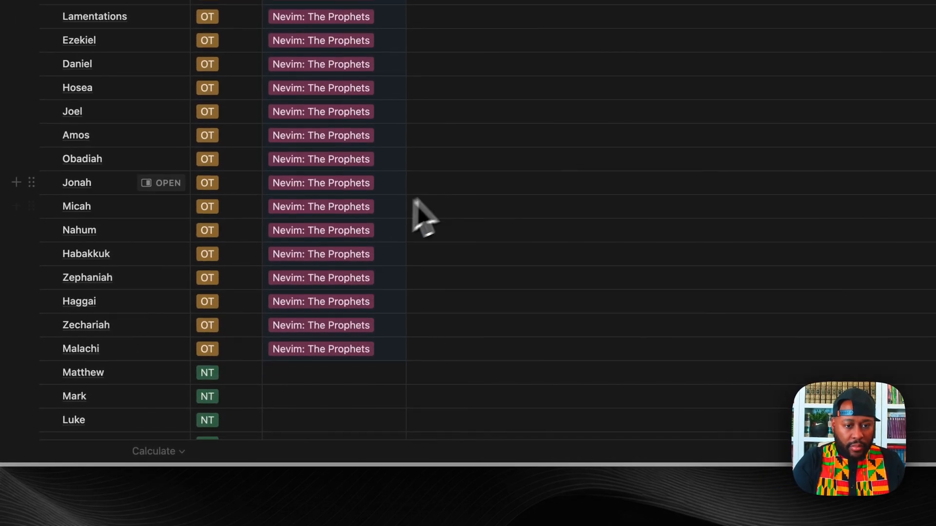
{"action": "scroll", "coordinate": [441, 312], "scroll_direction": "down", "scroll_amount": 5}
{"action": "scroll", "coordinate": [479, 254], "scroll_direction": "down", "scroll_amount": 5}
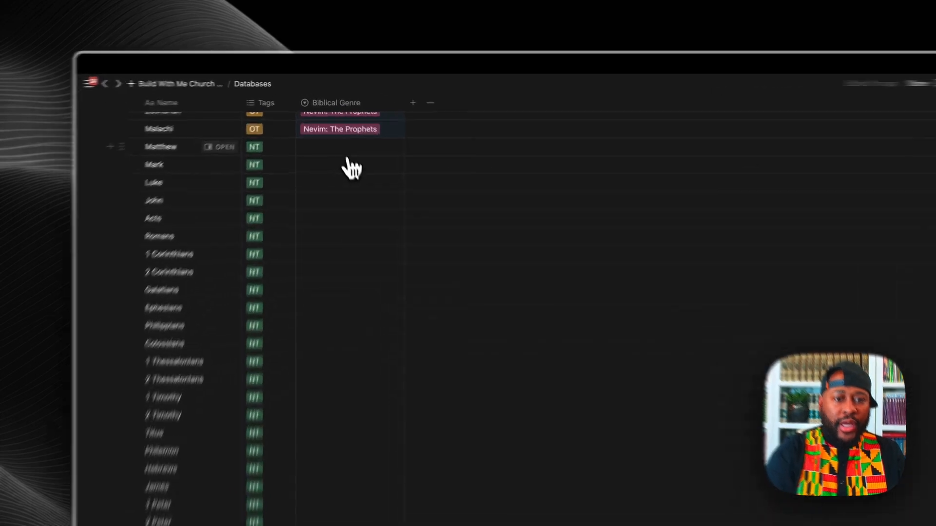
Step: Set Matthew through Acts to Besorah: The Good News
{"action": "left_click", "coordinate": [338, 125]}
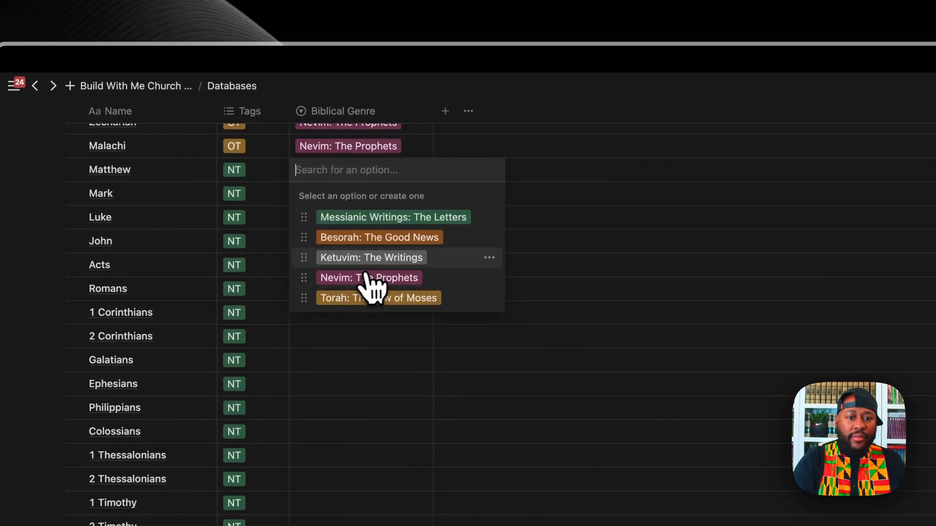
{"action": "left_click", "coordinate": [380, 237]}
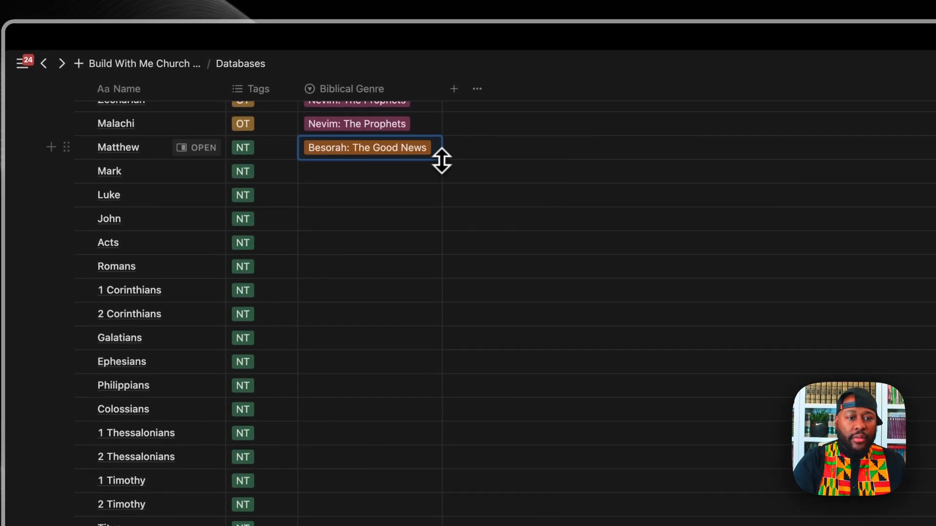
{"action": "left_click_drag", "start_coordinate": [441, 155], "coordinate": [439, 247]}
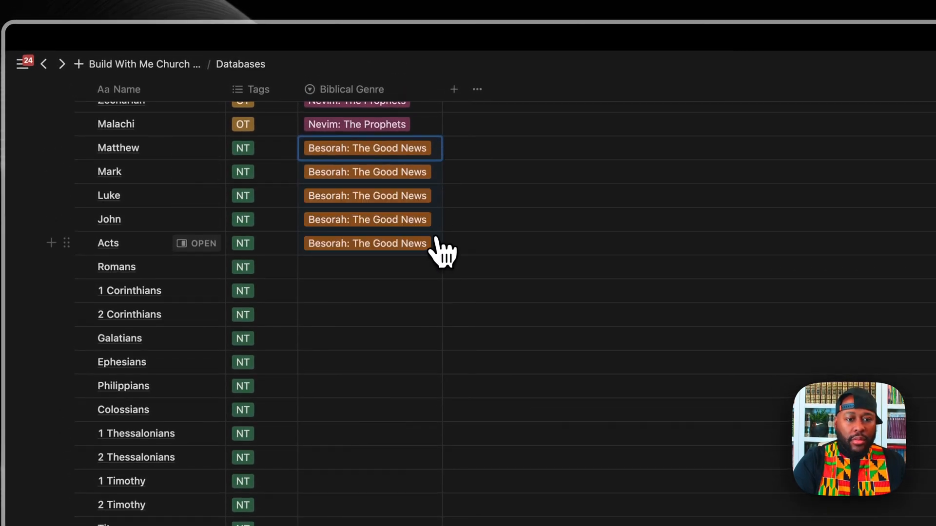
Step: Set Romans through Revelation to Messianic Writings: The Letters
{"action": "scroll", "coordinate": [392, 295], "scroll_direction": "down", "scroll_amount": 5}
{"action": "scroll", "coordinate": [397, 306], "scroll_direction": "down", "scroll_amount": 5}
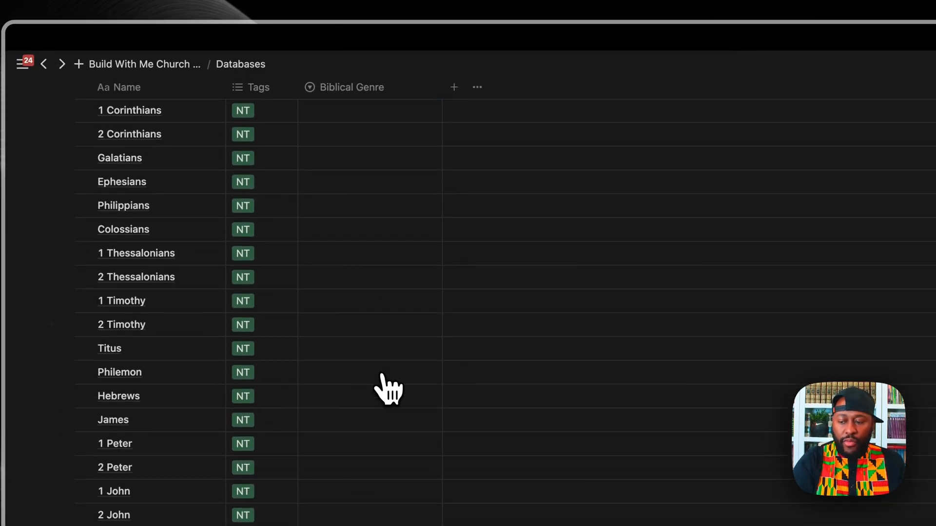
{"action": "scroll", "coordinate": [371, 195], "scroll_direction": "up", "scroll_amount": 7}
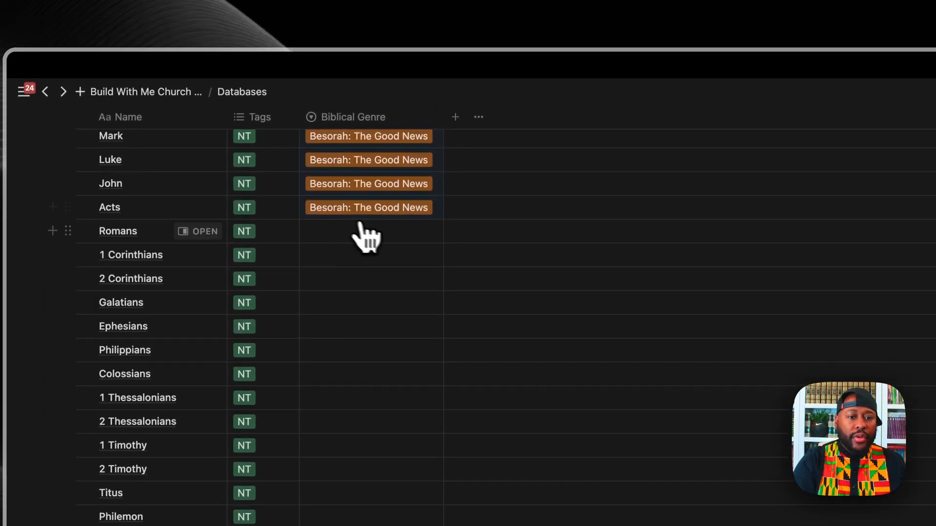
{"action": "left_click", "coordinate": [381, 233]}
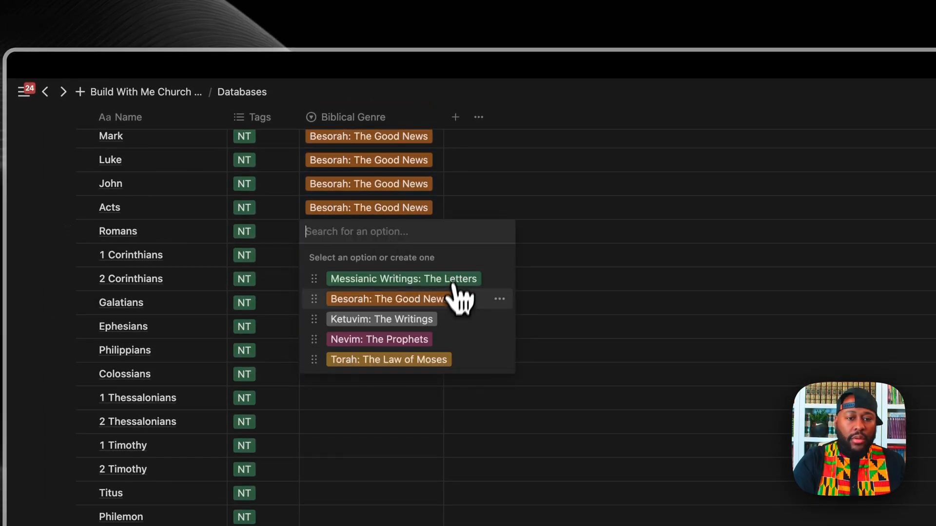
{"action": "left_click", "coordinate": [411, 281]}
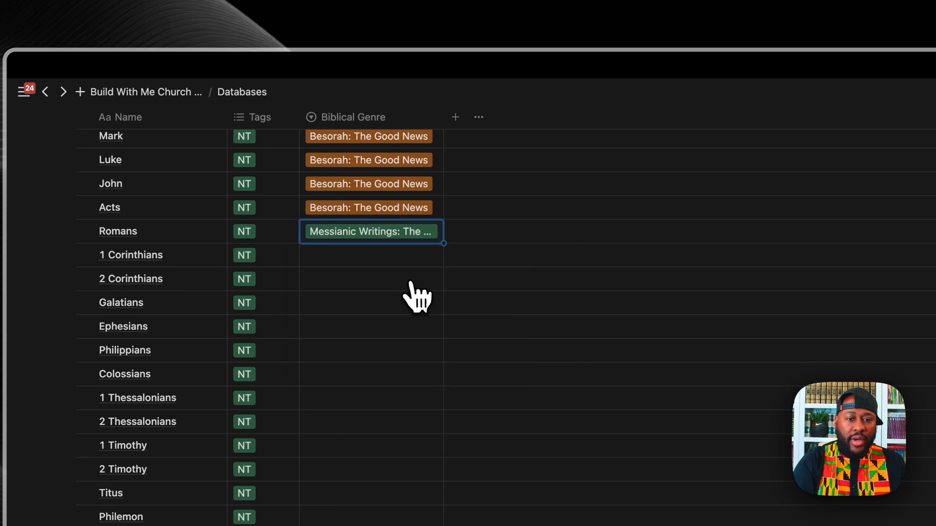
{"action": "left_click_drag", "start_coordinate": [443, 243], "coordinate": [456, 525]}
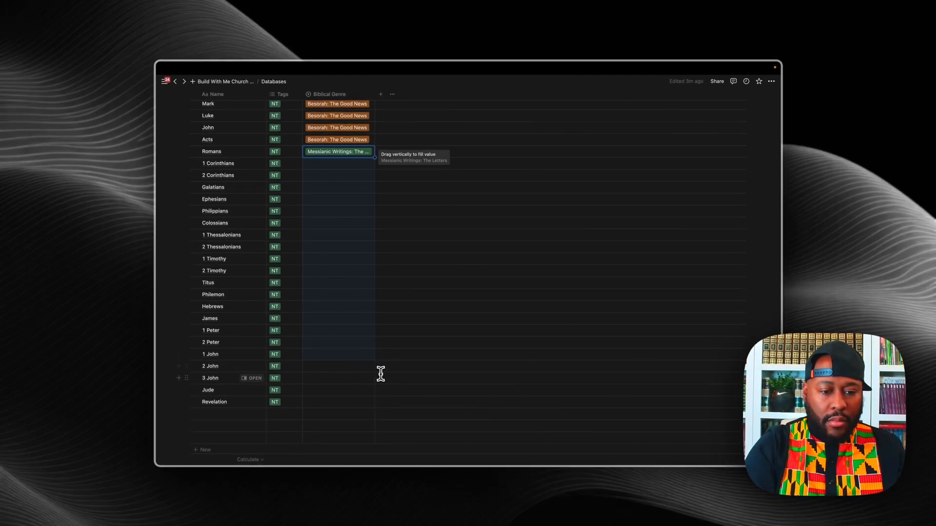
{"action": "left_click_drag", "start_coordinate": [380, 374], "coordinate": [380, 401]}
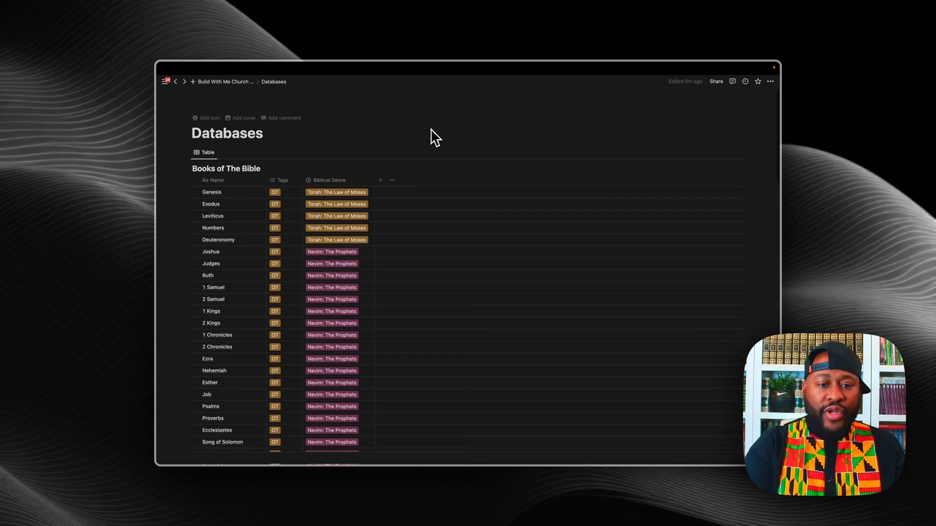
{"action": "scroll", "coordinate": [435, 138], "scroll_direction": "down", "scroll_amount": 20}
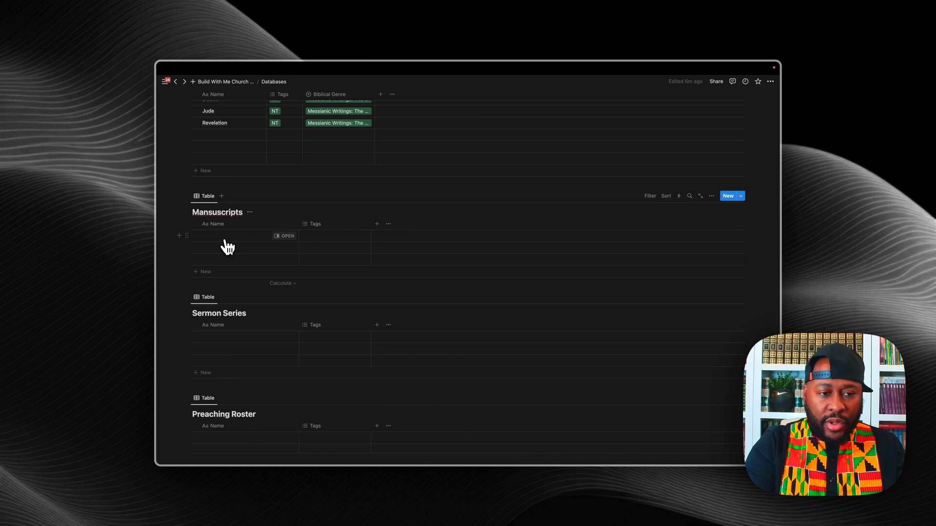
Step: Select the Manuscripts table's name column header to rename it
{"action": "left_click", "coordinate": [224, 240]}
{"action": "left_click", "coordinate": [221, 226]}
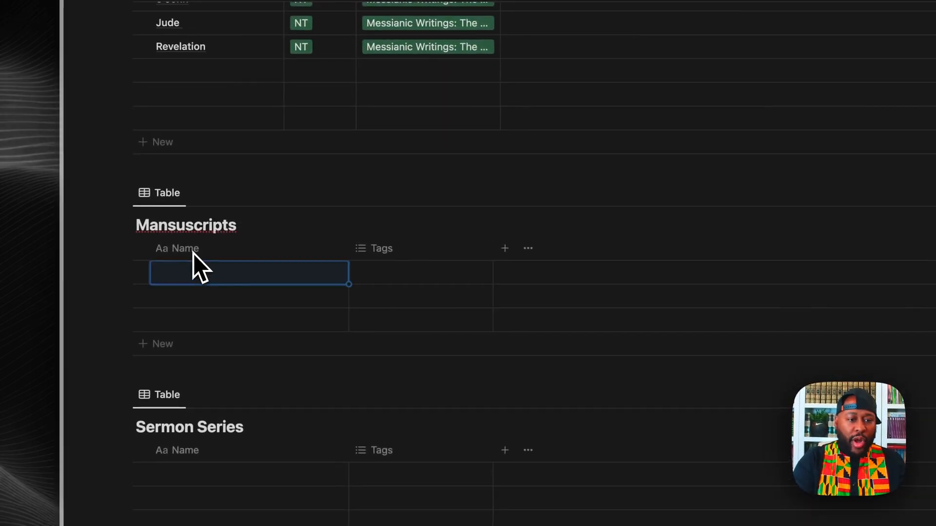
{"action": "left_click", "coordinate": [193, 251]}
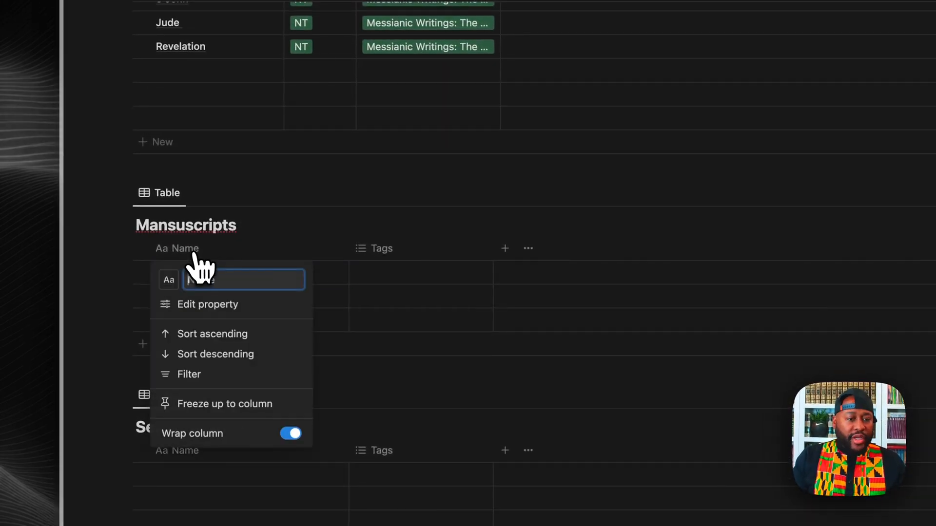
Step: Rename the name column to 'Manuscript Name' and fix the table title to read 'Manuscripts Name'
{"action": "type", "text": "Manuscript"}
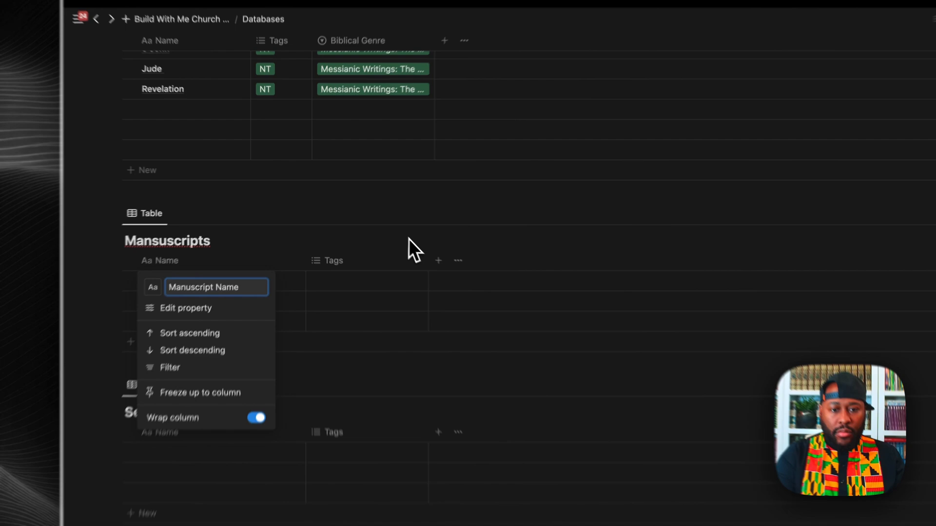
{"action": "left_click", "coordinate": [359, 211]}
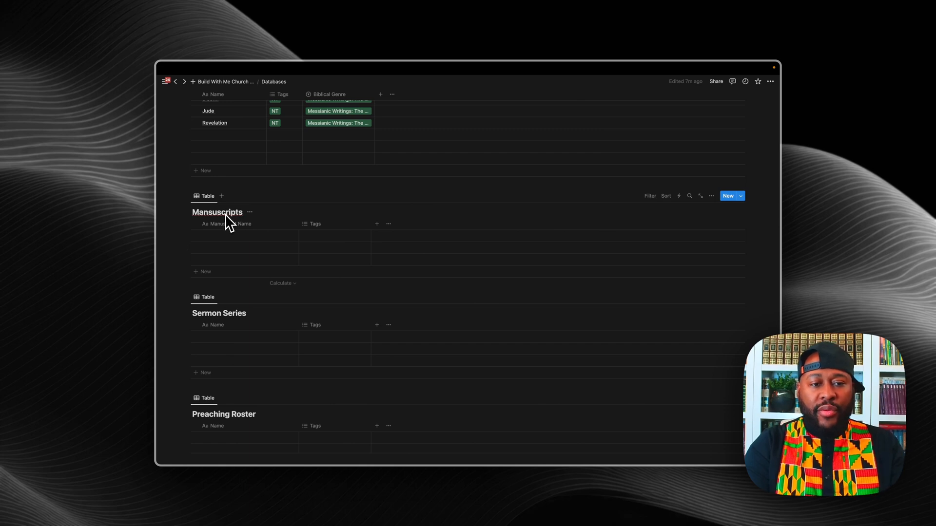
{"action": "left_click", "coordinate": [213, 212]}
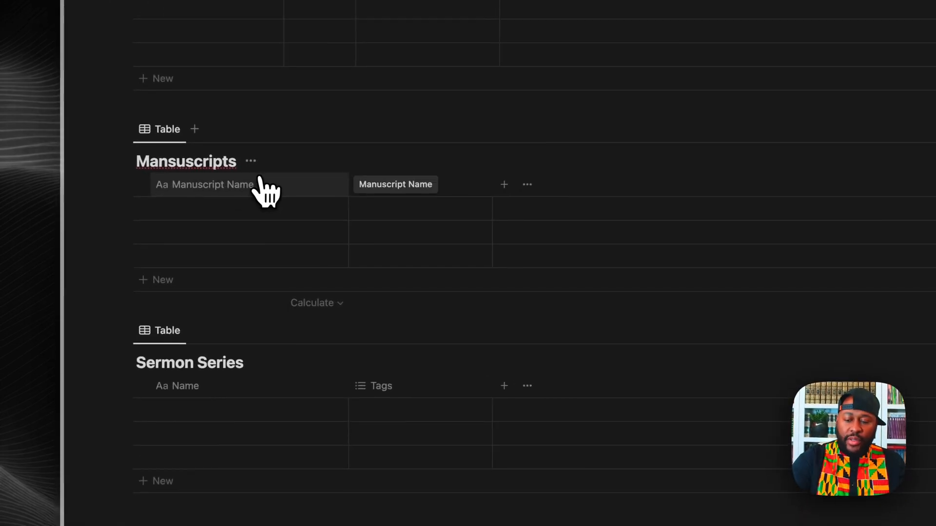
{"action": "key", "text": "BackSpace"}
{"action": "left_click", "coordinate": [253, 185]}
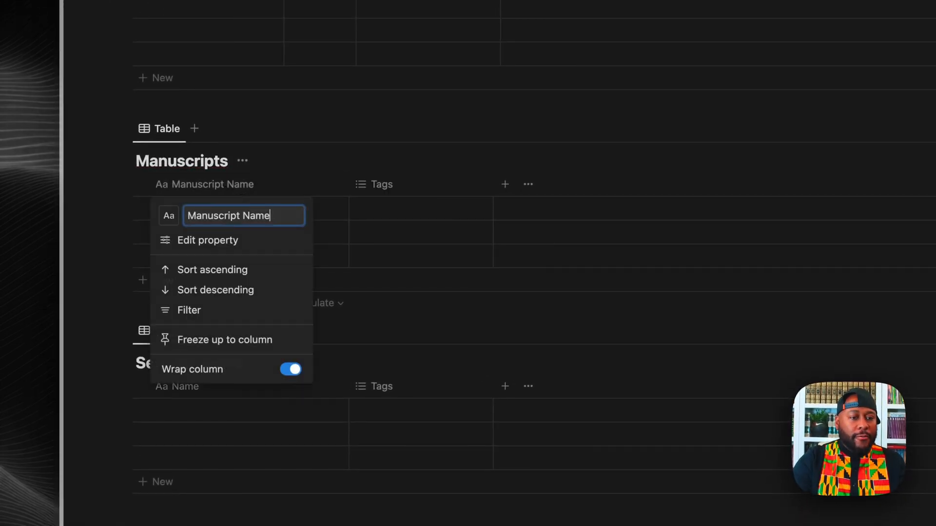
{"action": "left_click", "coordinate": [371, 280]}
{"action": "left_click", "coordinate": [213, 235]}
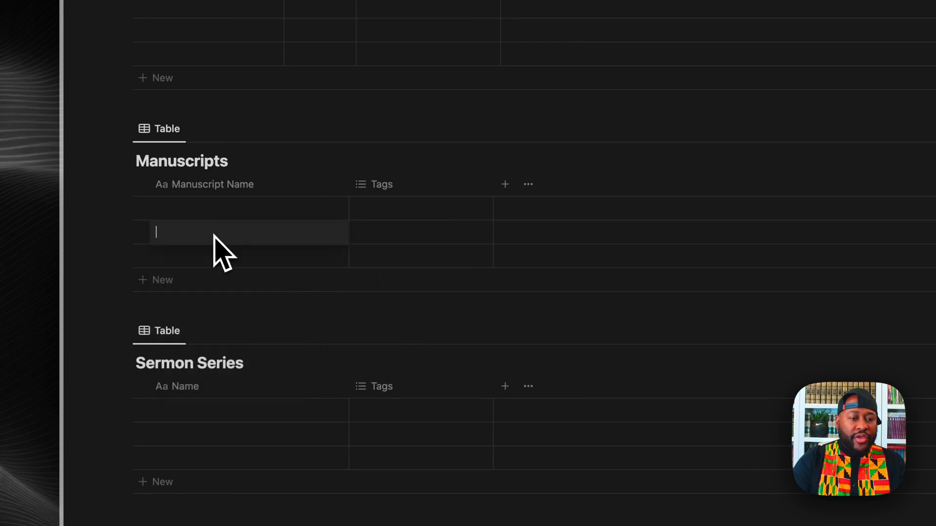
{"action": "left_click", "coordinate": [225, 160]}
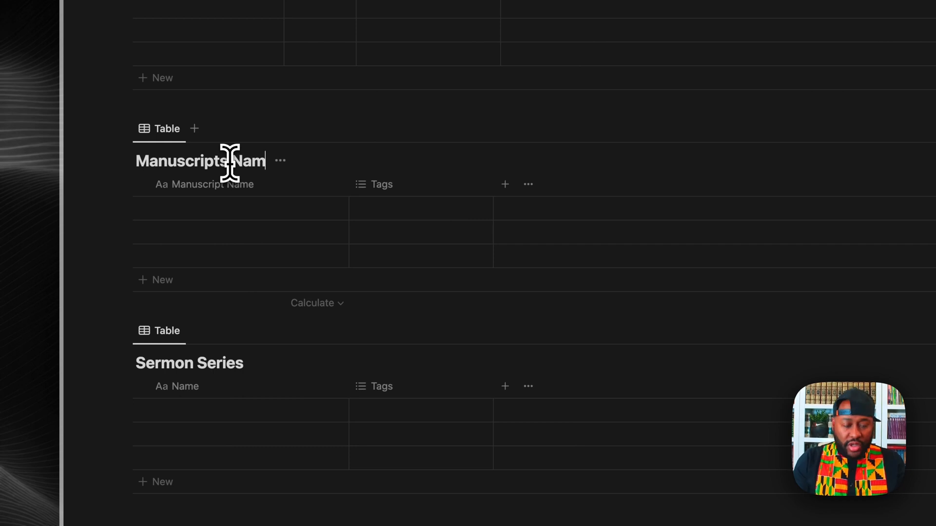
{"action": "left_click", "coordinate": [222, 209]}
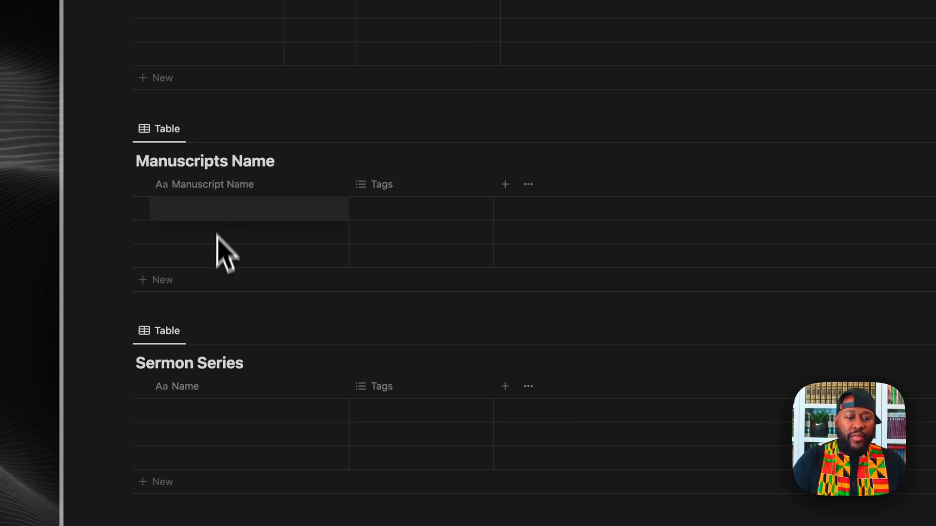
{"action": "scroll", "coordinate": [264, 305], "scroll_direction": "down", "scroll_amount": 3}
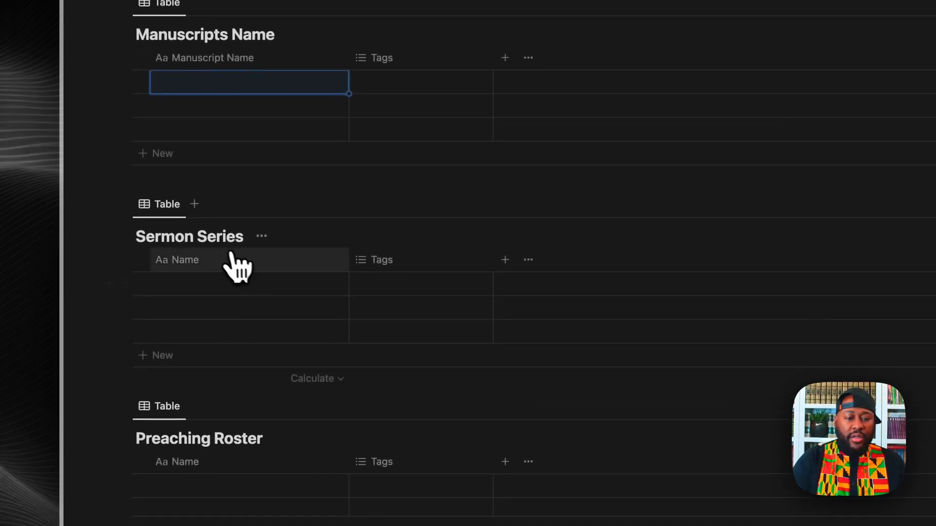
Step: Type 'Sermon Series' before Name in the Sermon Series table's first column header
{"action": "left_click", "coordinate": [218, 262]}
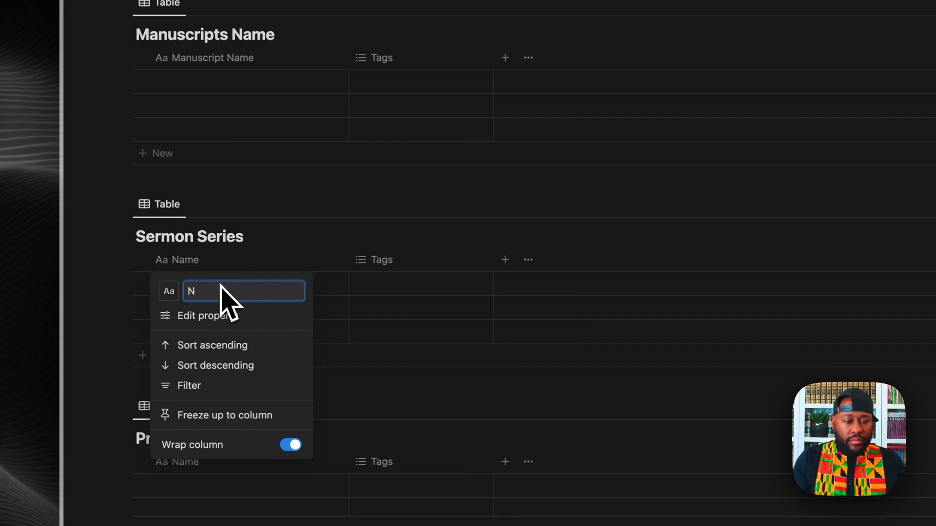
{"action": "type", "text": "Sermon Se"}
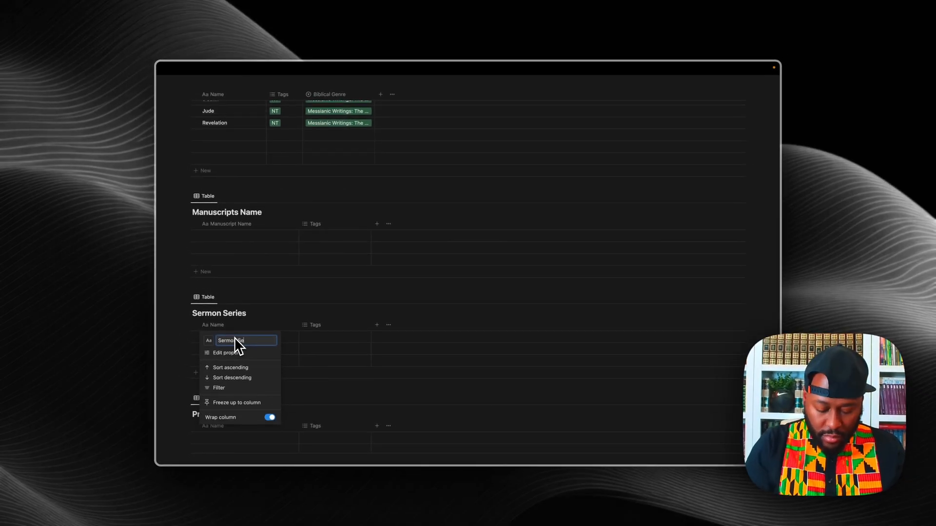
{"action": "type", "text": "ries Name"}
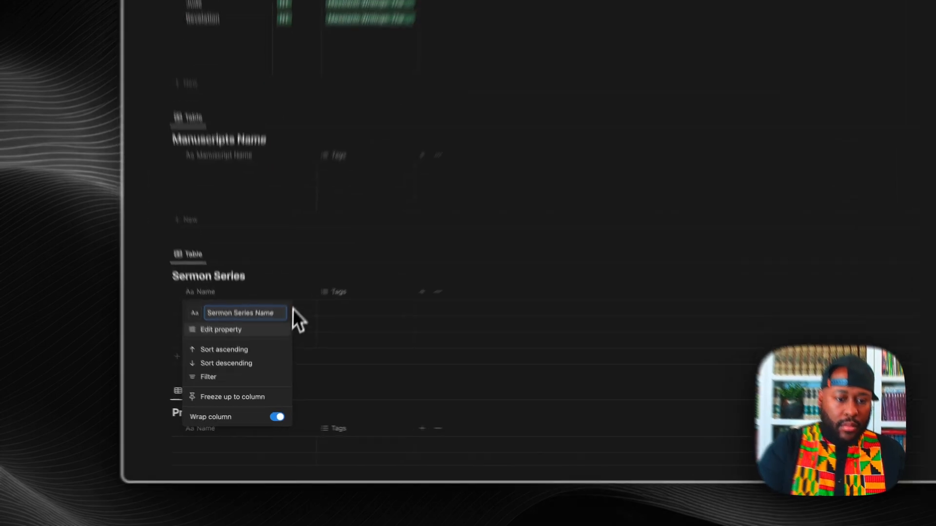
{"action": "left_click", "coordinate": [285, 318]}
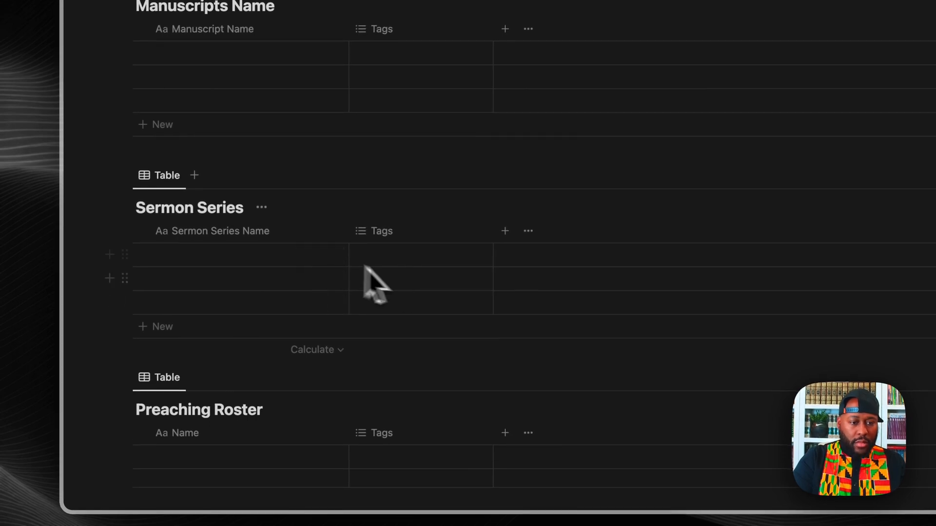
{"action": "scroll", "coordinate": [365, 272], "scroll_direction": "down", "scroll_amount": 5}
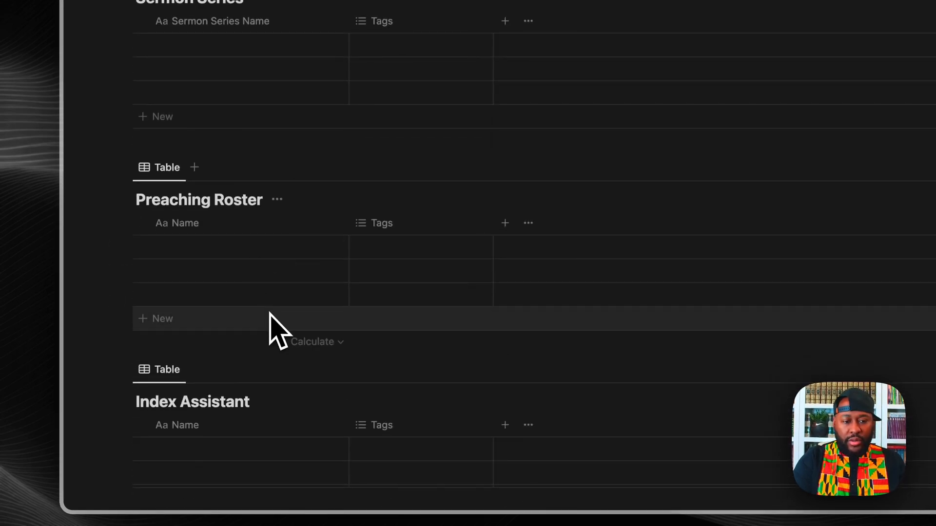
Step: Rename the Preaching Roster table's first column to 'Speaker Name'
{"action": "left_click", "coordinate": [221, 225]}
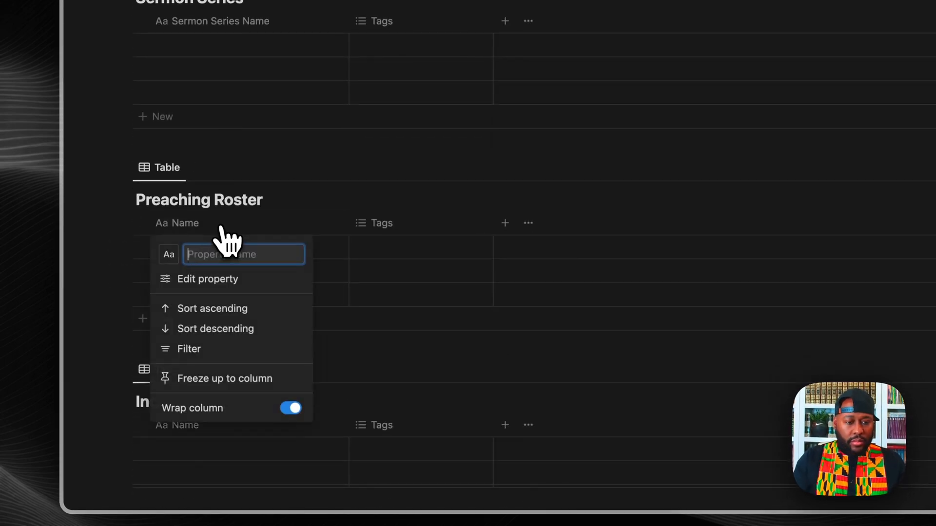
{"action": "type", "text": "Speaker Name"}
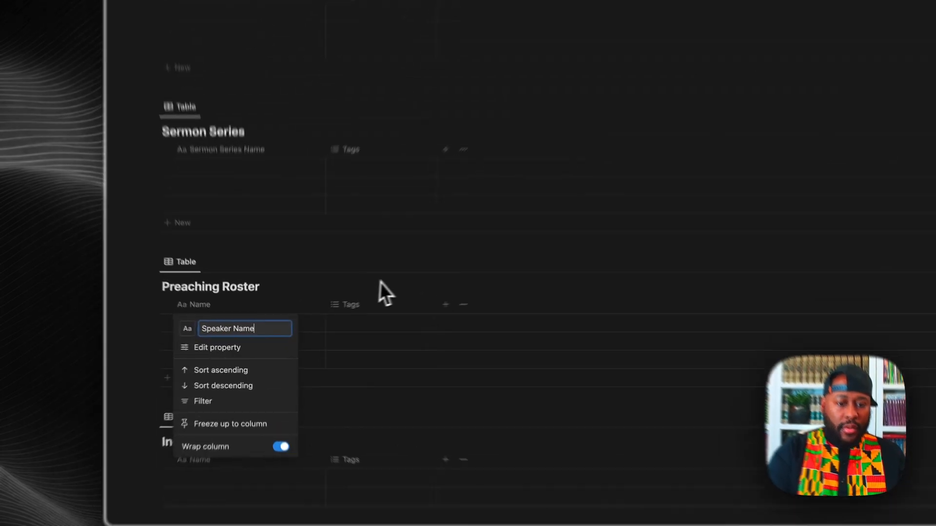
{"action": "left_click", "coordinate": [337, 309]}
{"action": "scroll", "coordinate": [341, 312], "scroll_direction": "down", "scroll_amount": 5}
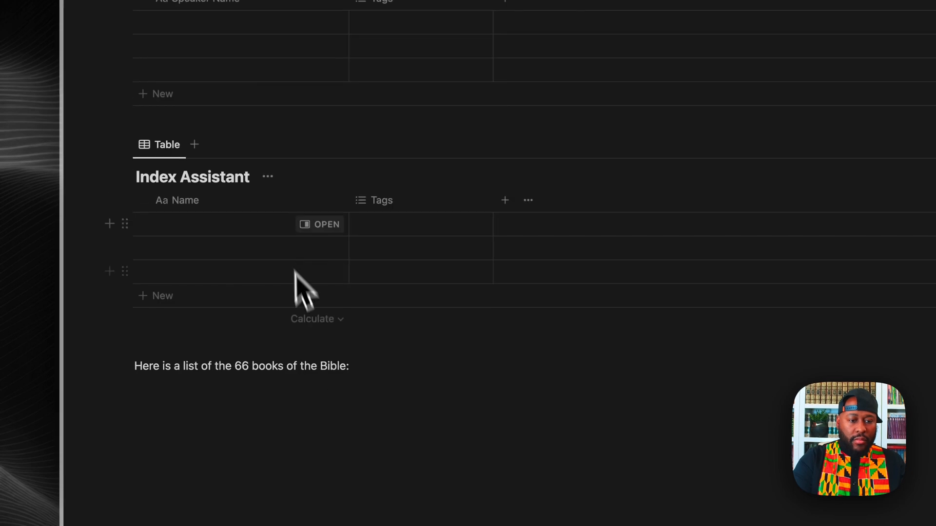
Step: Rename the Index Assistant table's first column to 'Index Assistant'
{"action": "left_click", "coordinate": [220, 204]}
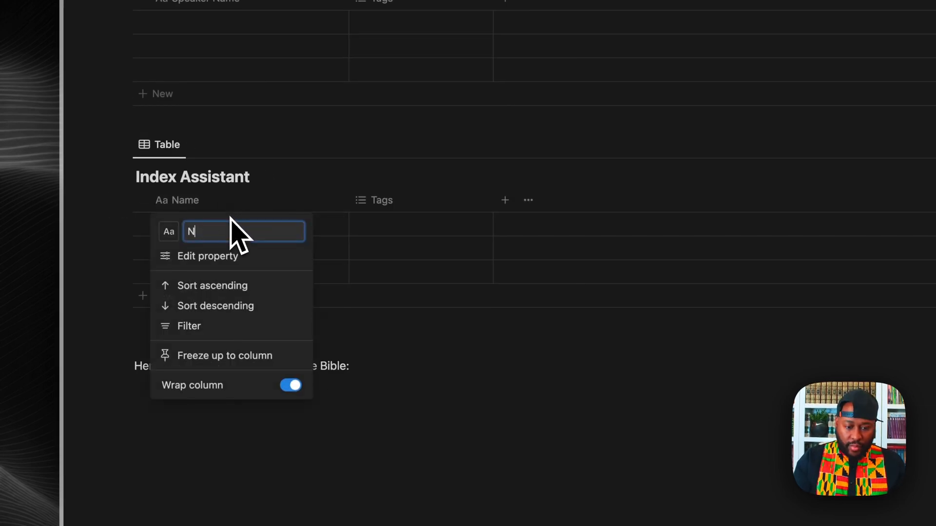
{"action": "key", "text": "BackSpace"}
{"action": "type", "text": "Index"}
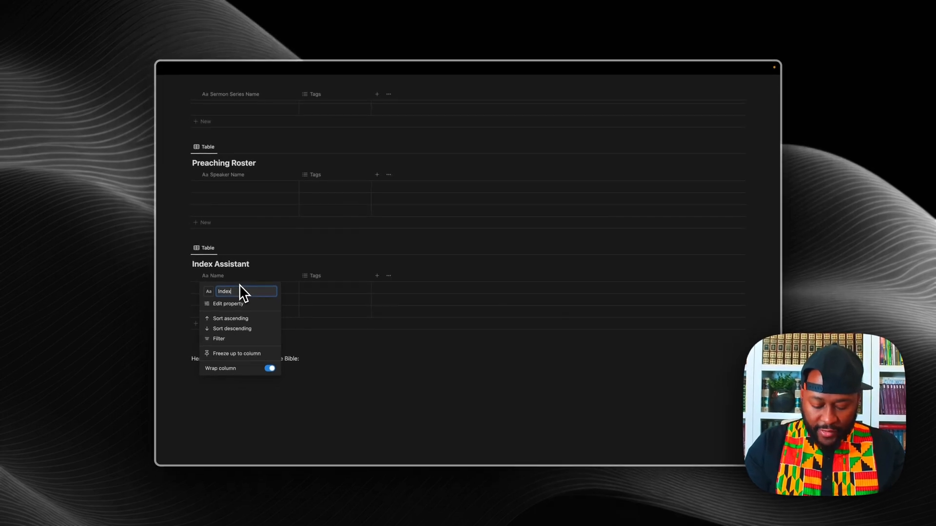
{"action": "type", "text": " Assistant"}
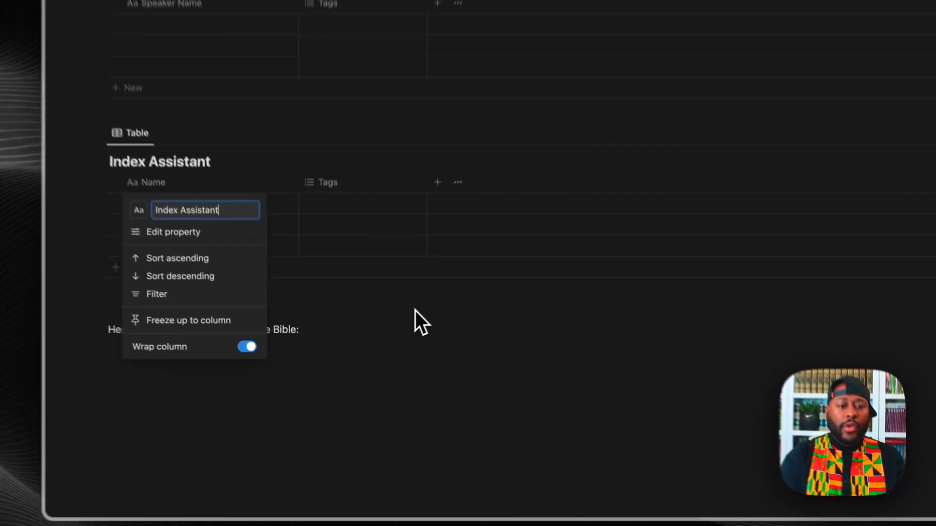
{"action": "left_click", "coordinate": [360, 344]}
{"action": "scroll", "coordinate": [366, 230], "scroll_direction": "up", "scroll_amount": 20}
{"action": "scroll", "coordinate": [366, 230], "scroll_direction": "down", "scroll_amount": 14}
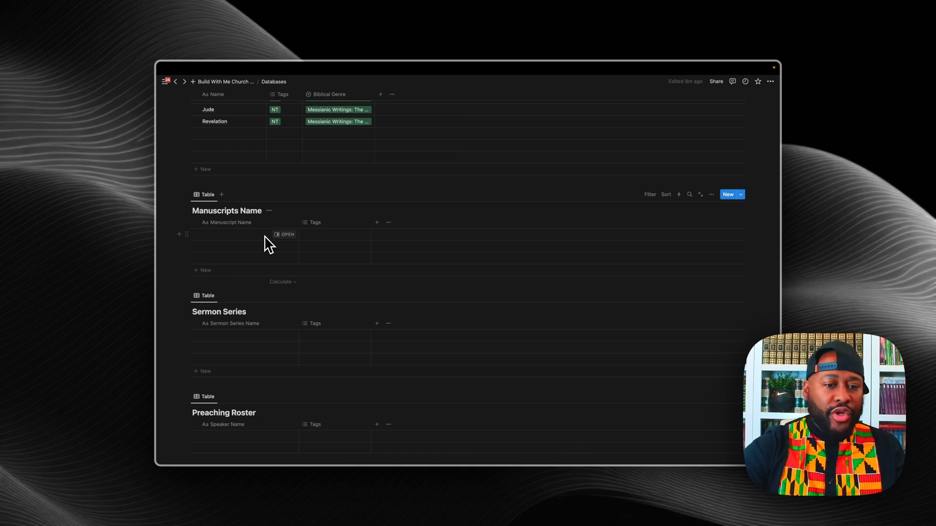
Step: Review the Books of The Bible table, then open the Preaching Roster Tags column options
{"action": "scroll", "coordinate": [264, 234], "scroll_direction": "up", "scroll_amount": 3}
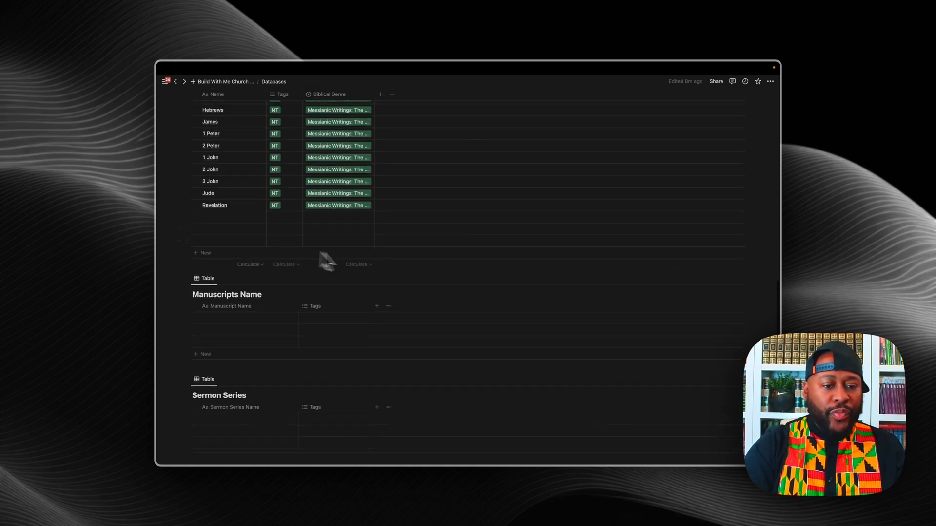
{"action": "scroll", "coordinate": [358, 271], "scroll_direction": "up", "scroll_amount": 15}
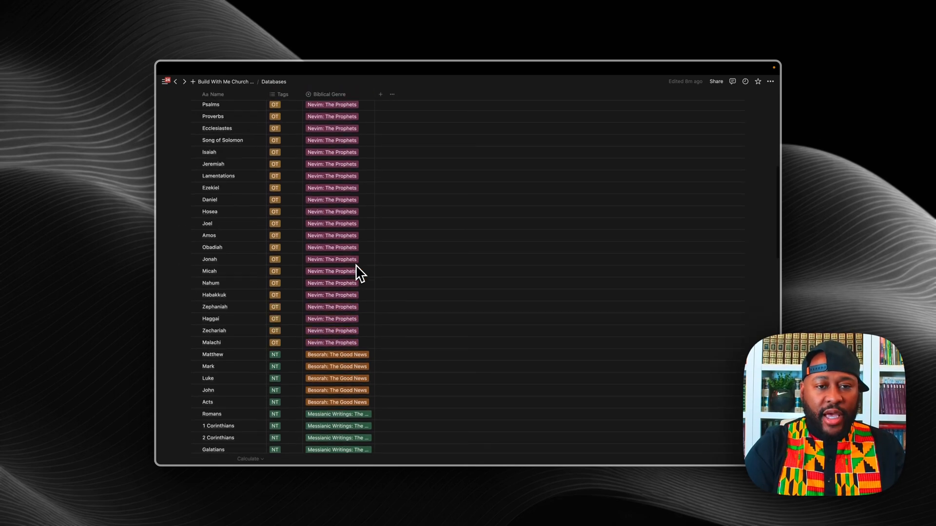
{"action": "scroll", "coordinate": [359, 273], "scroll_direction": "up", "scroll_amount": 5}
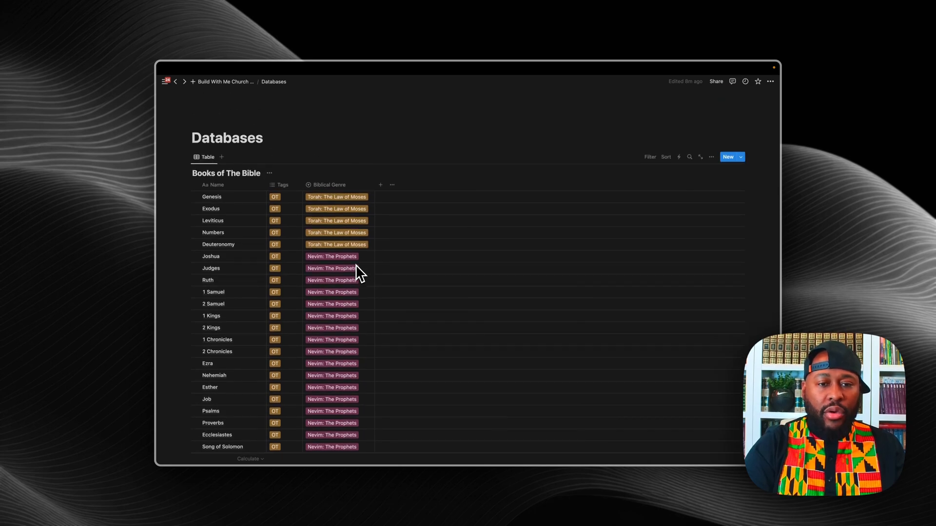
{"action": "scroll", "coordinate": [360, 273], "scroll_direction": "down", "scroll_amount": 20}
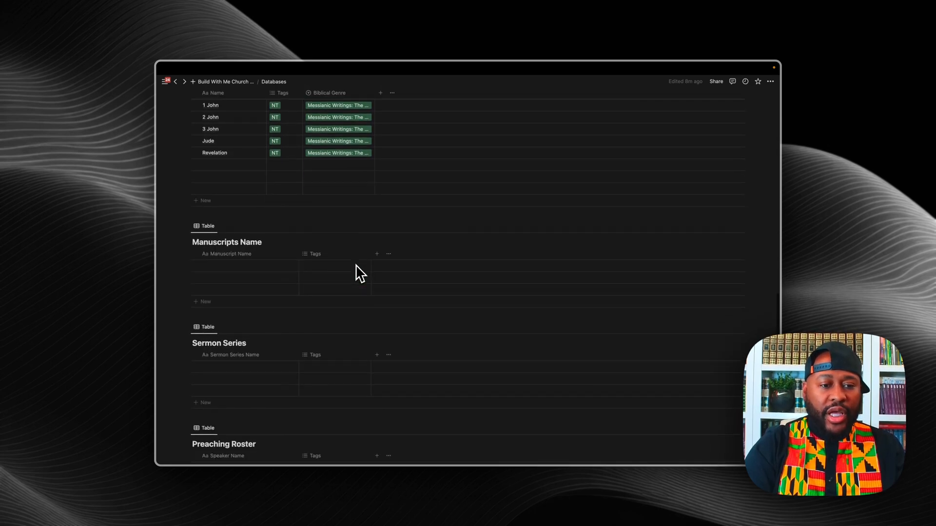
{"action": "scroll", "coordinate": [359, 273], "scroll_direction": "down", "scroll_amount": 1}
{"action": "scroll", "coordinate": [359, 271], "scroll_direction": "down", "scroll_amount": 2}
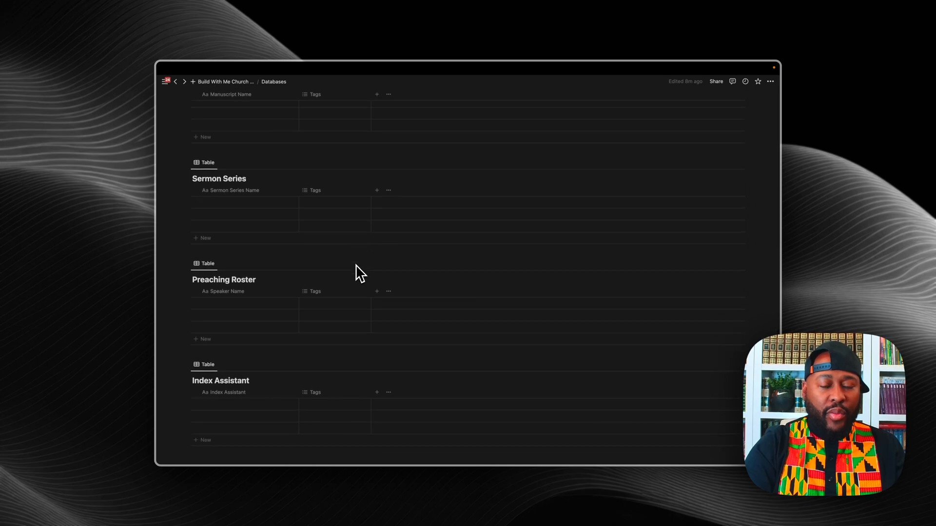
{"action": "left_click", "coordinate": [324, 293]}
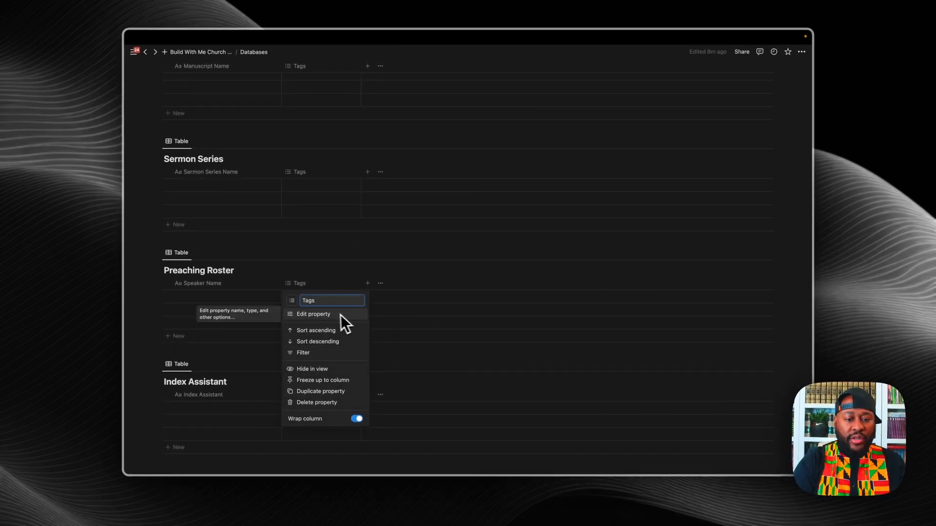
Step: Change the Preaching Roster Tags property type to Phone
{"action": "left_click", "coordinate": [424, 335]}
{"action": "left_click", "coordinate": [317, 299]}
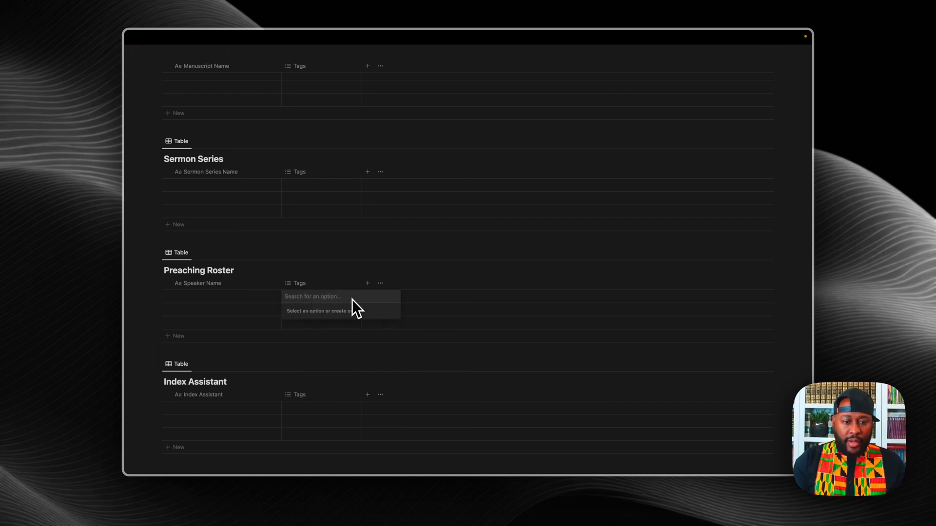
{"action": "left_click", "coordinate": [288, 283]}
{"action": "left_click", "coordinate": [288, 283]}
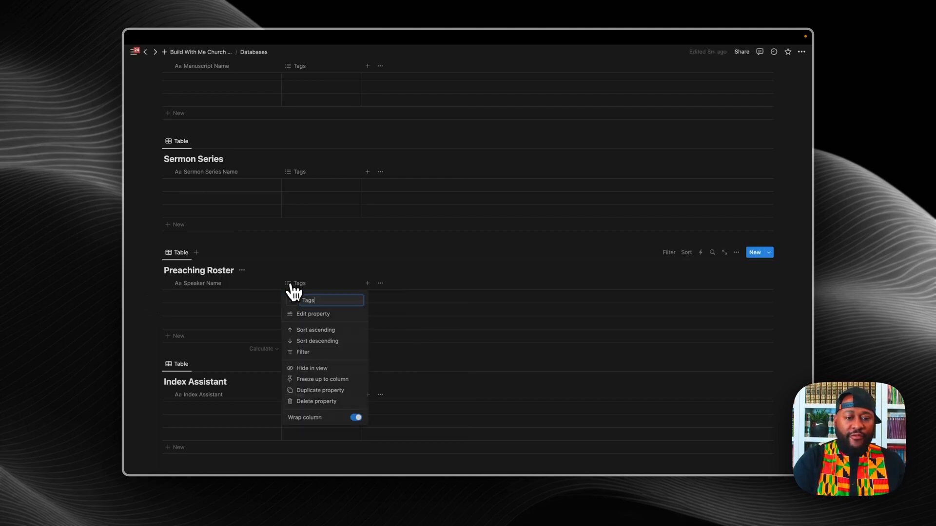
{"action": "left_click", "coordinate": [314, 314]}
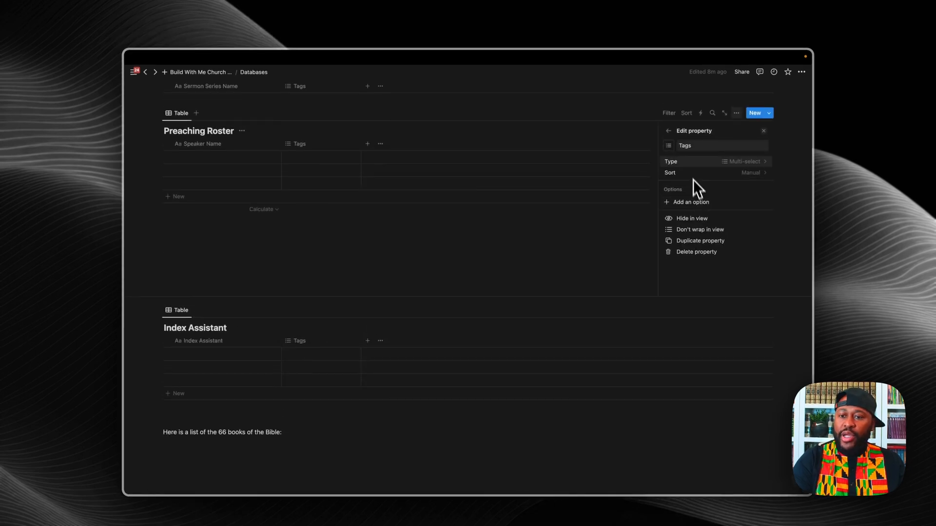
{"action": "left_click", "coordinate": [735, 167]}
{"action": "scroll", "coordinate": [699, 258], "scroll_direction": "down", "scroll_amount": 5}
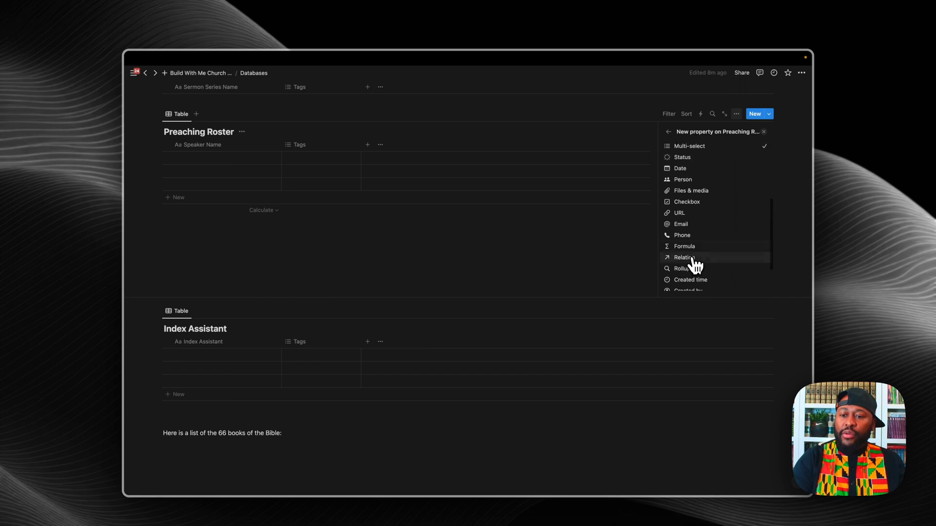
{"action": "left_click", "coordinate": [682, 236]}
{"action": "left_click", "coordinate": [606, 256]}
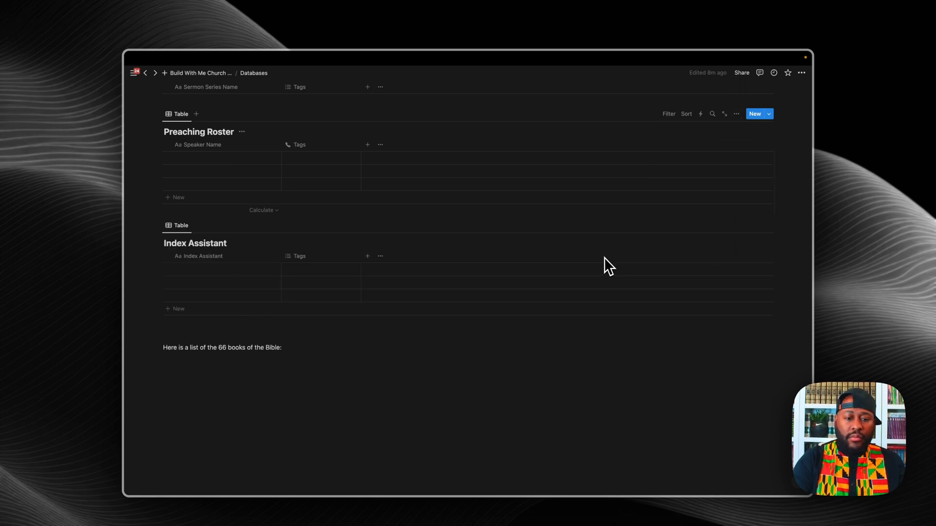
Step: Add an Email property to the Preaching Roster table
{"action": "left_click", "coordinate": [370, 148]}
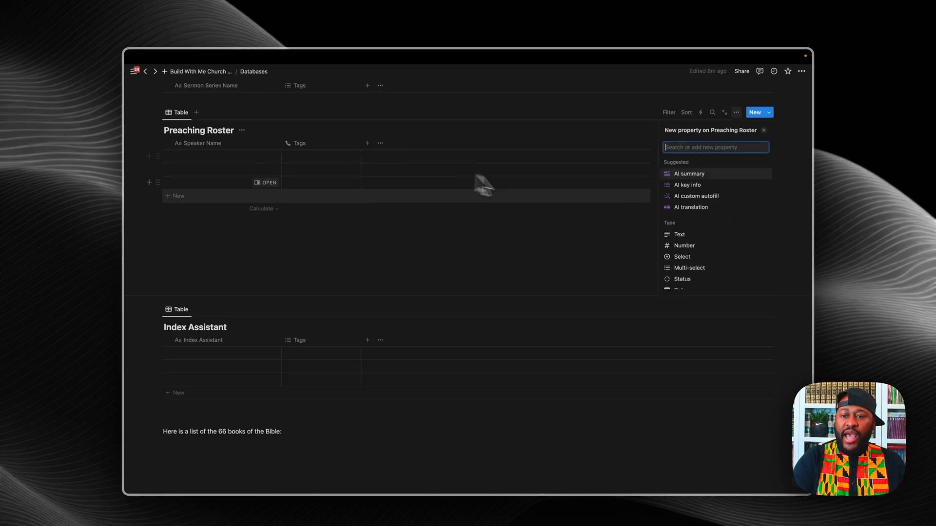
{"action": "type", "text": "emai"}
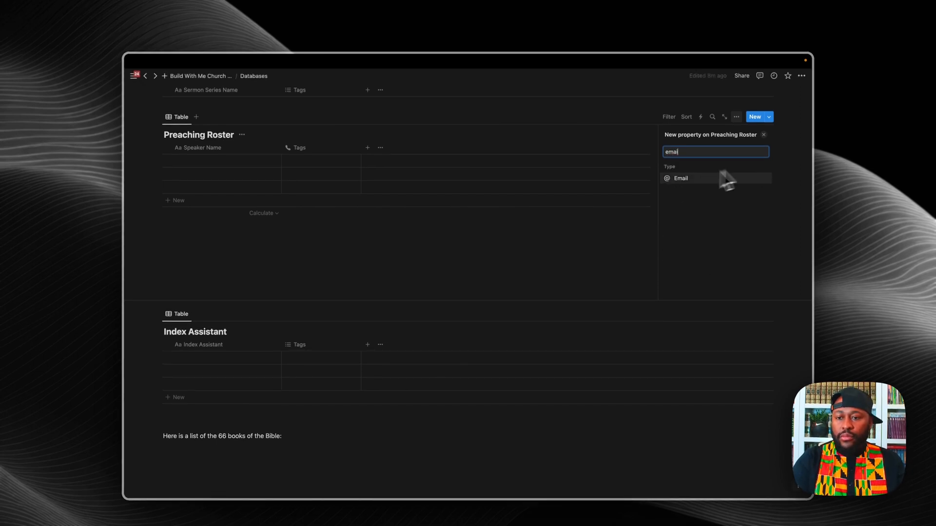
{"action": "left_click", "coordinate": [675, 180]}
{"action": "left_click", "coordinate": [585, 255]}
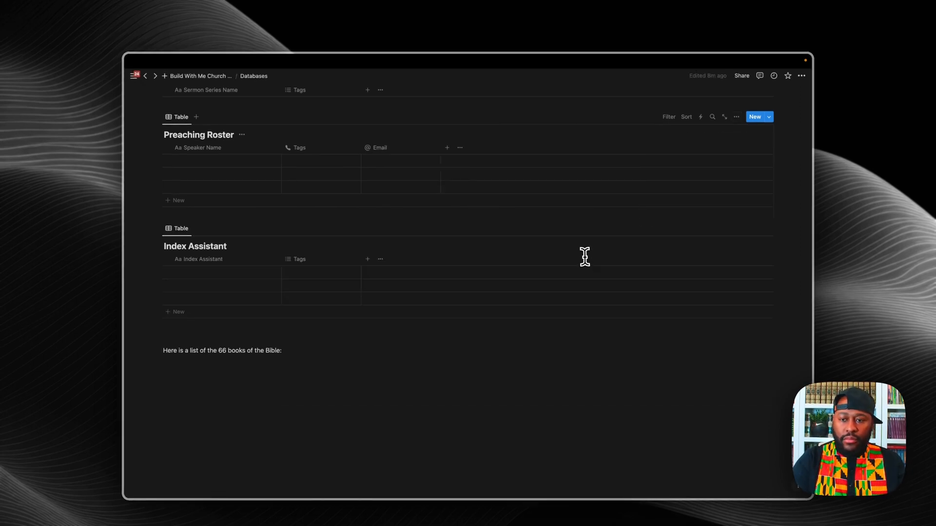
{"action": "scroll", "coordinate": [356, 268], "scroll_direction": "up", "scroll_amount": 3}
{"action": "scroll", "coordinate": [351, 268], "scroll_direction": "up", "scroll_amount": 2}
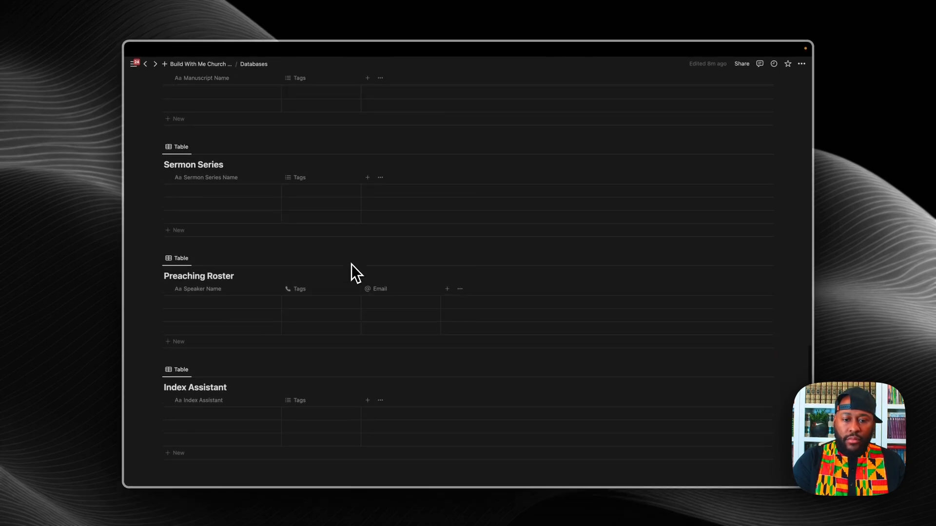
Step: Add a Text property named Bio to Preaching Roster
{"action": "left_click", "coordinate": [447, 289]}
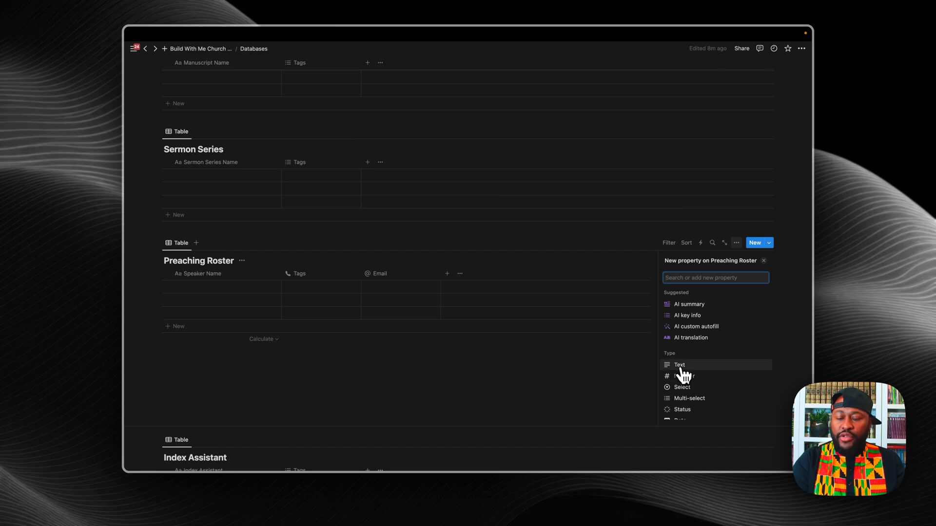
{"action": "left_click", "coordinate": [682, 365]}
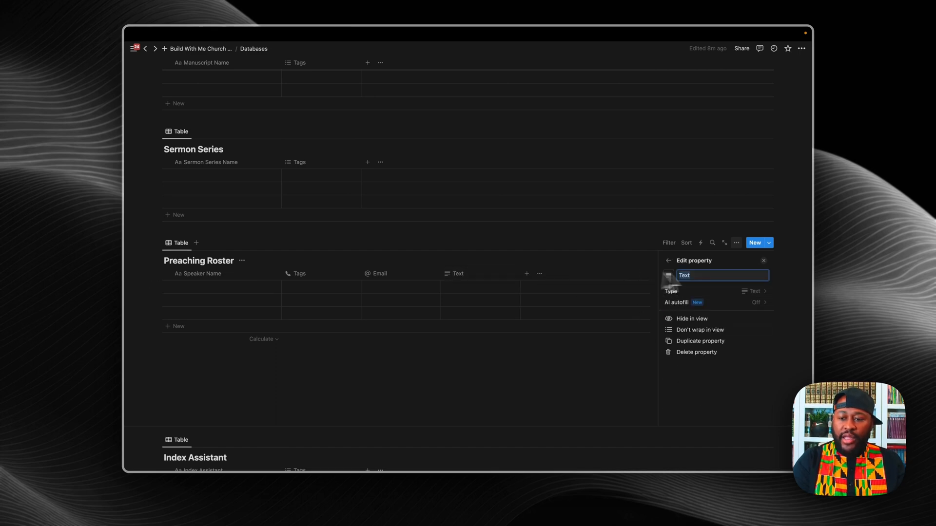
{"action": "type", "text": "Bio"}
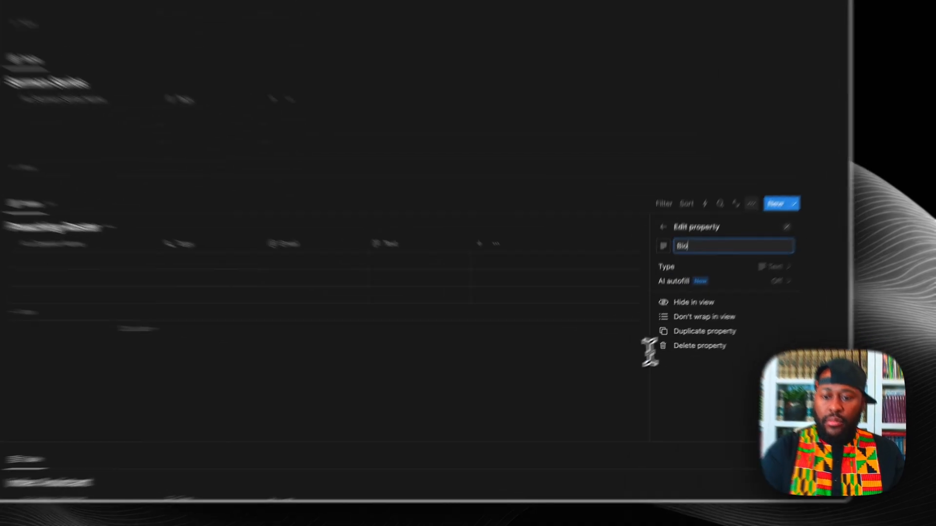
{"action": "left_click", "coordinate": [585, 376]}
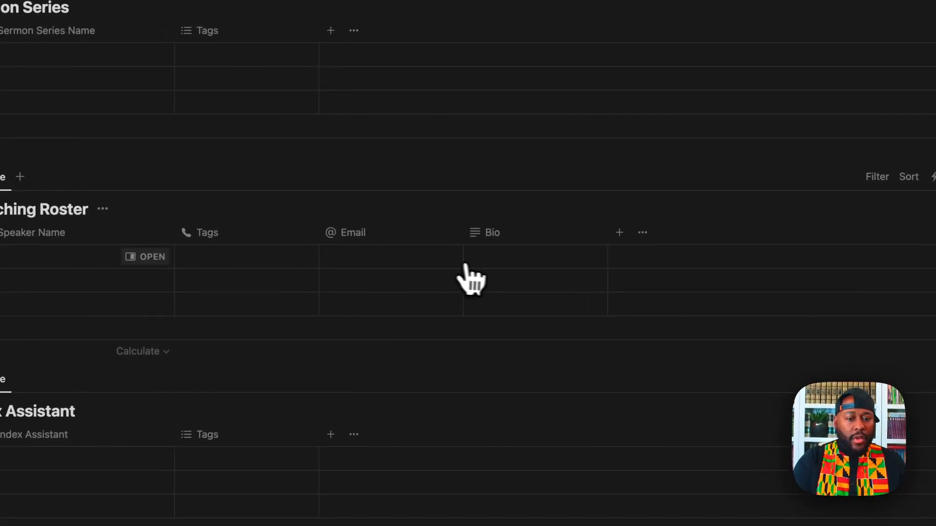
Step: Add a Files & media property named Headshot to Preaching Roster
{"action": "left_click", "coordinate": [561, 227]}
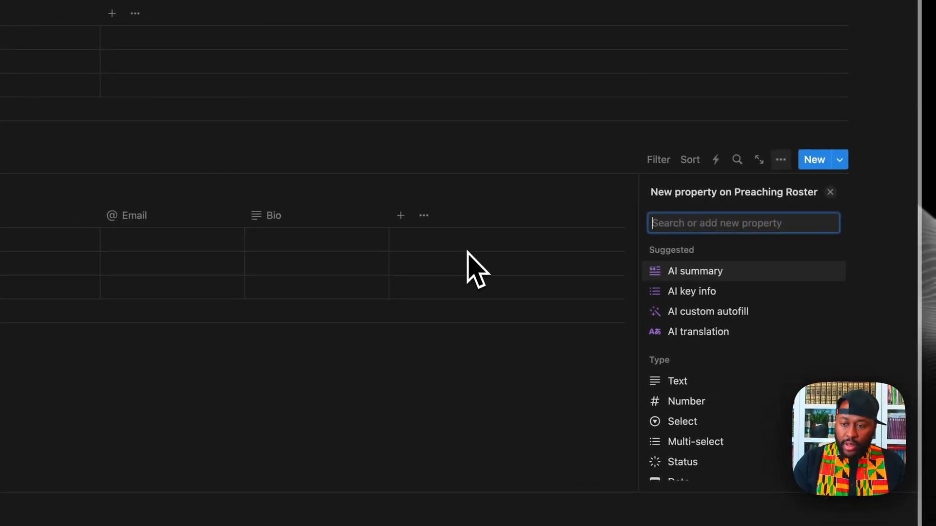
{"action": "left_click", "coordinate": [680, 381]}
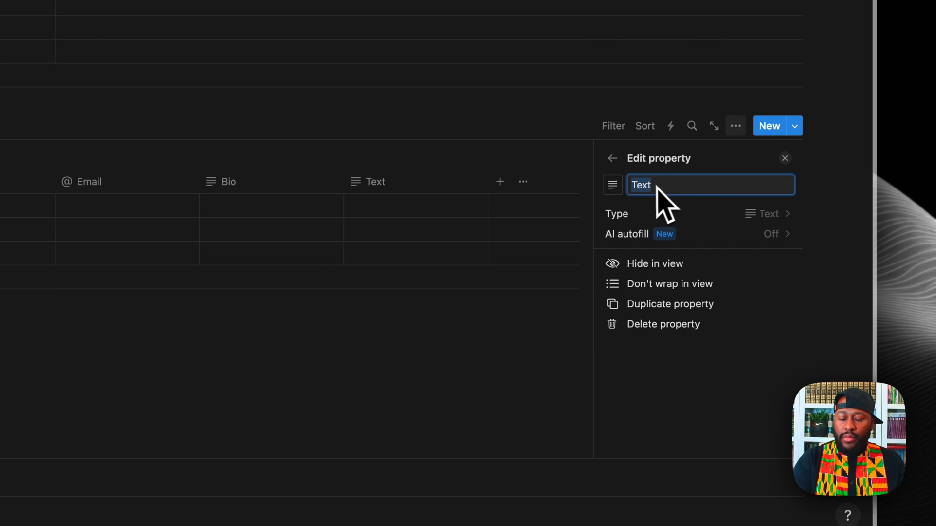
{"action": "left_click", "coordinate": [634, 218]}
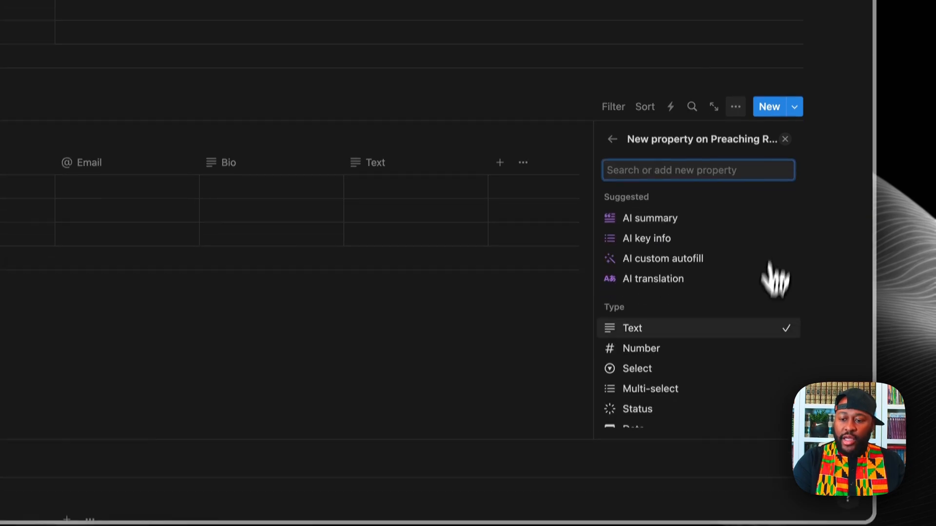
{"action": "scroll", "coordinate": [755, 332], "scroll_direction": "down", "scroll_amount": 6}
{"action": "scroll", "coordinate": [656, 360], "scroll_direction": "up", "scroll_amount": 3}
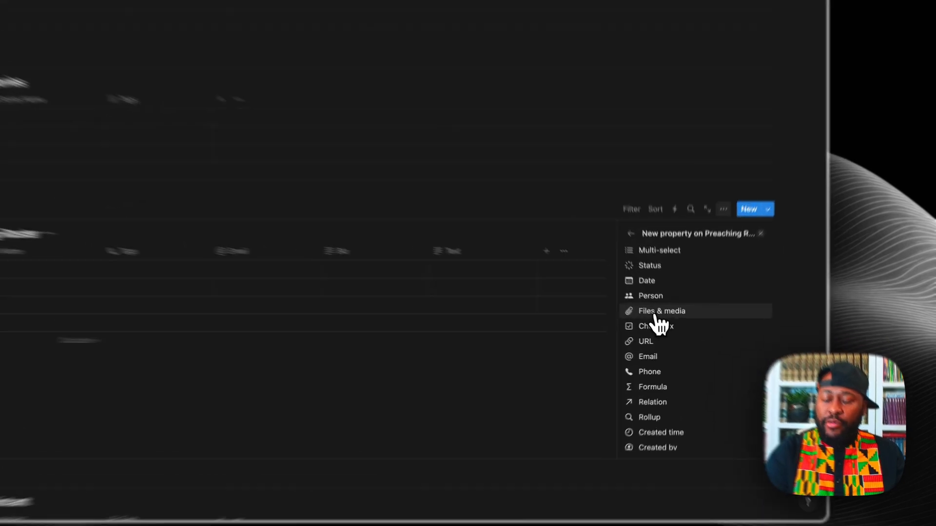
{"action": "left_click", "coordinate": [668, 326]}
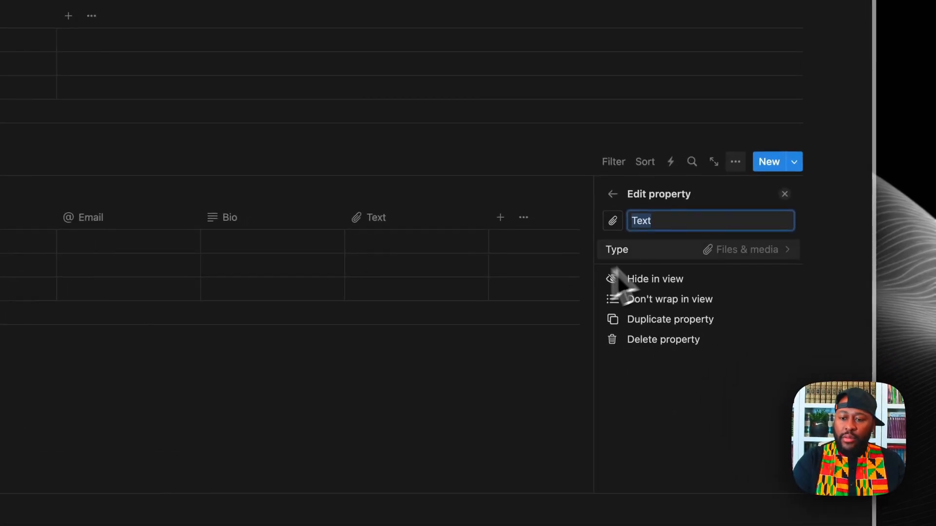
{"action": "type", "text": "Headshot"}
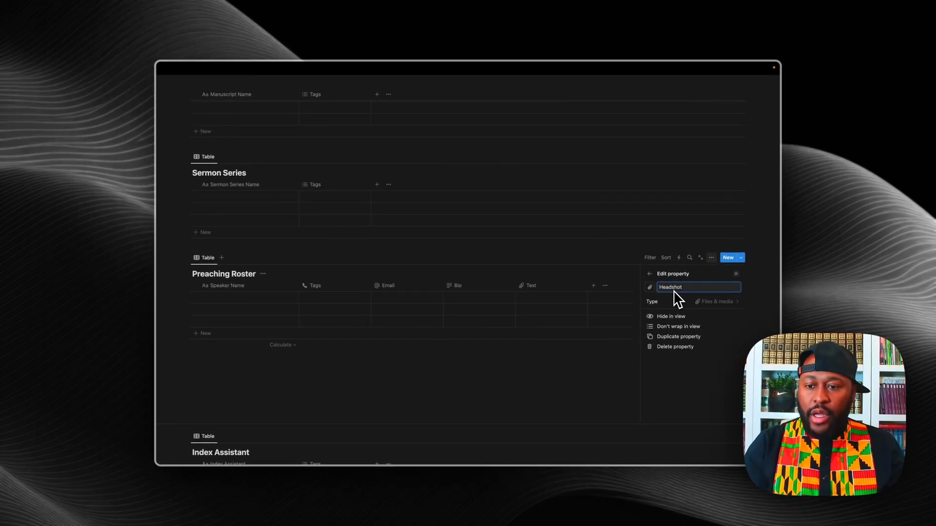
{"action": "left_click", "coordinate": [593, 359]}
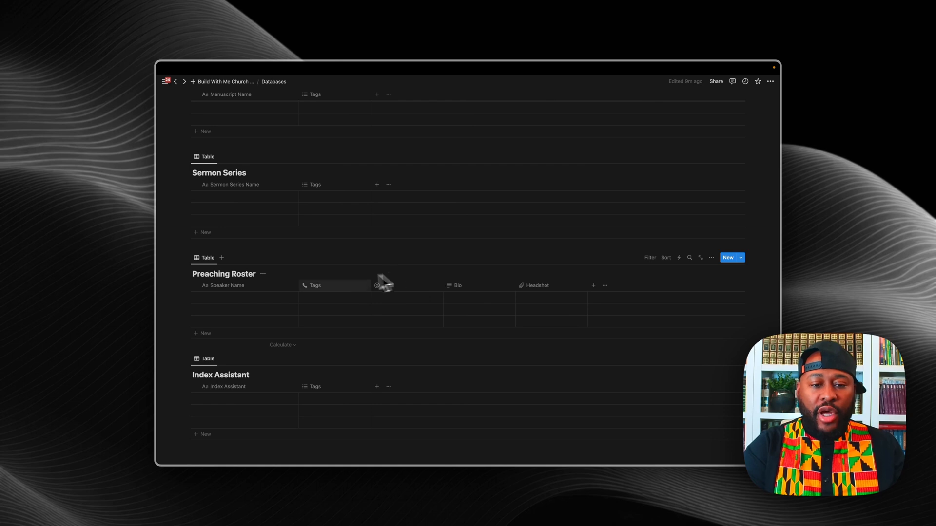
Step: Rename the Tags column to Phone
{"action": "left_click", "coordinate": [324, 286]}
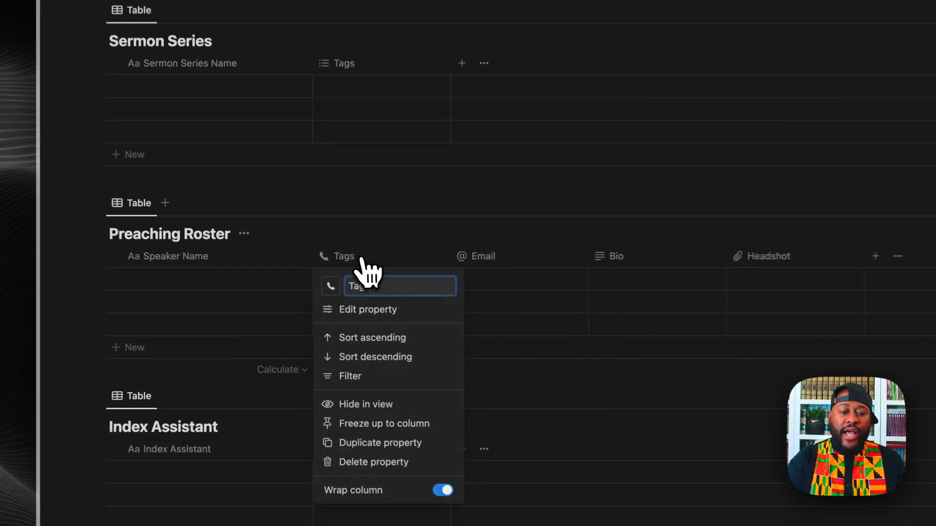
{"action": "key", "text": "BackSpace"}
{"action": "key", "text": "BackSpace"}
{"action": "key", "text": "BackSpace"}
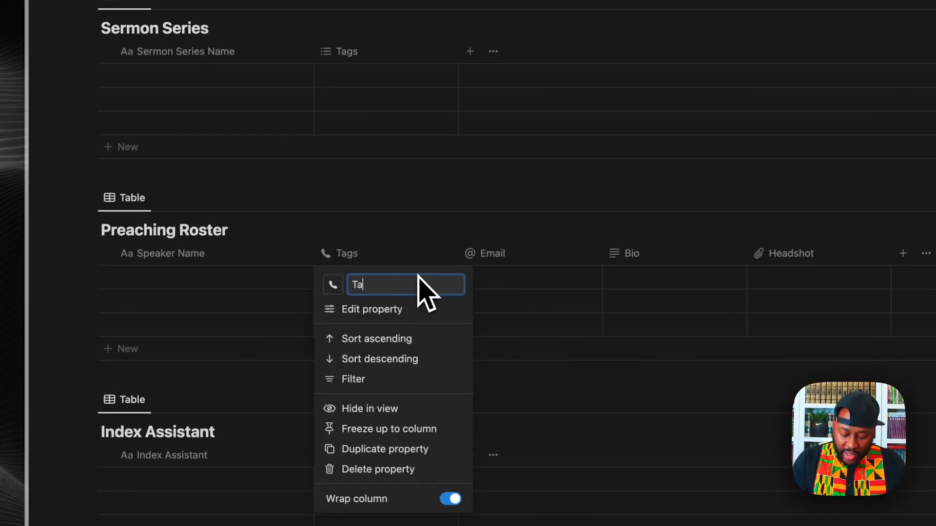
{"action": "key", "text": "BackSpace"}
{"action": "type", "text": "Phone"}
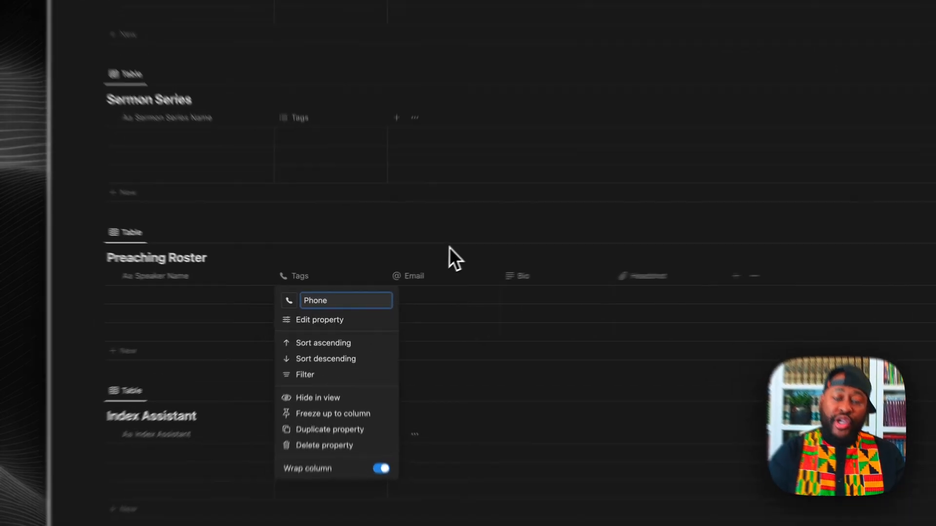
{"action": "left_click", "coordinate": [410, 267]}
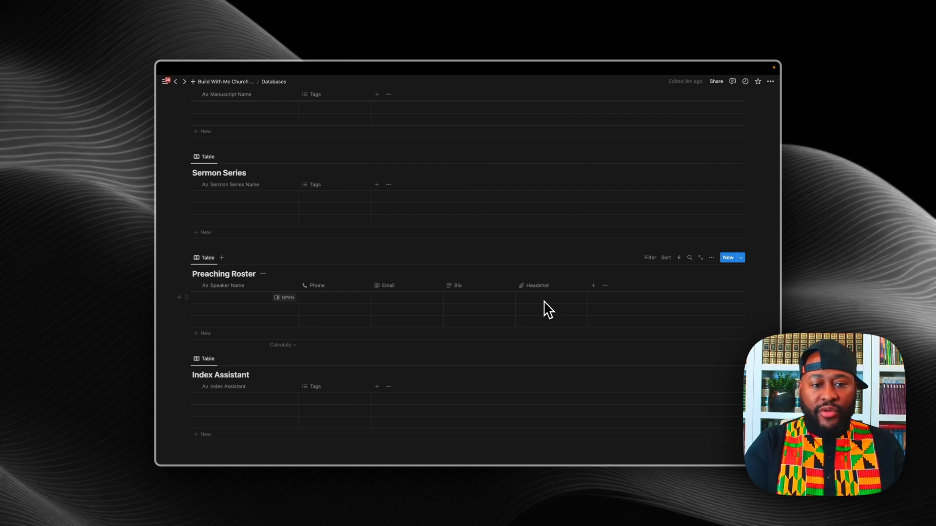
{"action": "scroll", "coordinate": [548, 310], "scroll_direction": "up", "scroll_amount": 10}
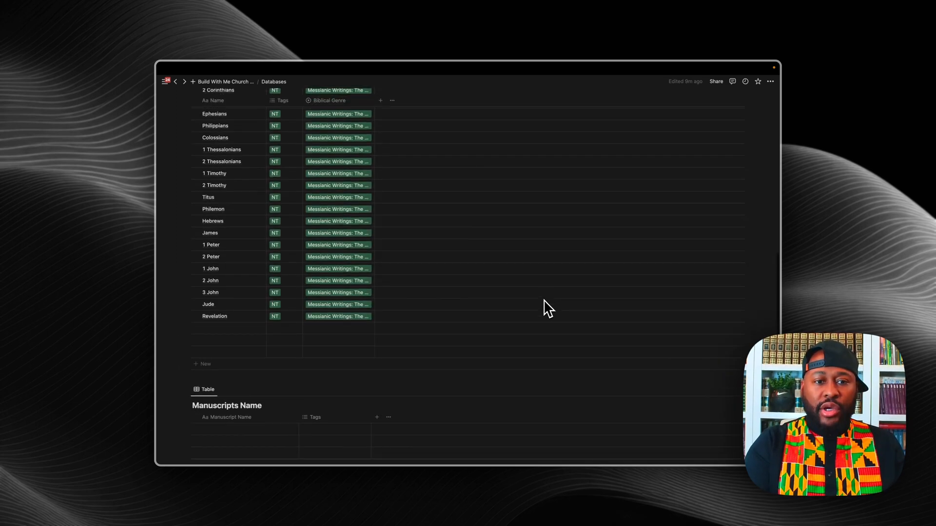
Step: Convert the Manuscripts Tags property into a two-way relation with Index Assistant
{"action": "scroll", "coordinate": [549, 310], "scroll_direction": "down", "scroll_amount": 5}
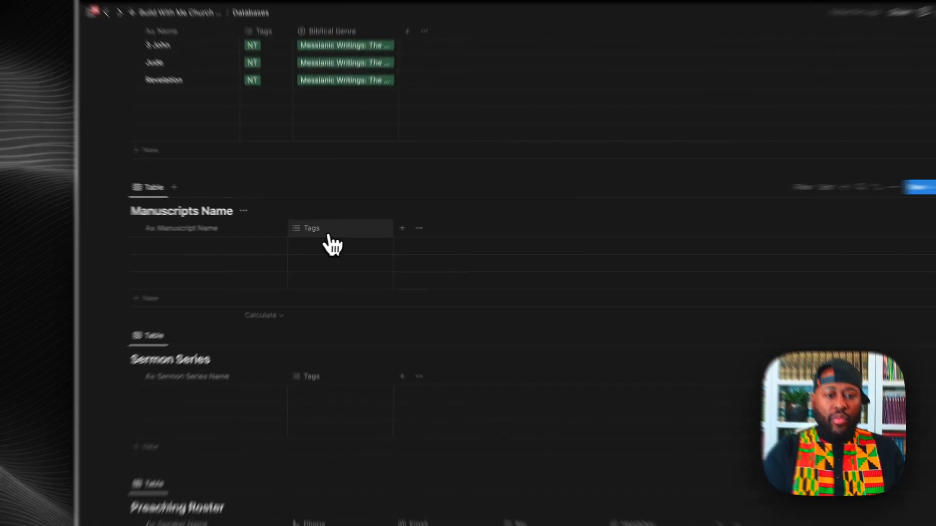
{"action": "left_click", "coordinate": [326, 229]}
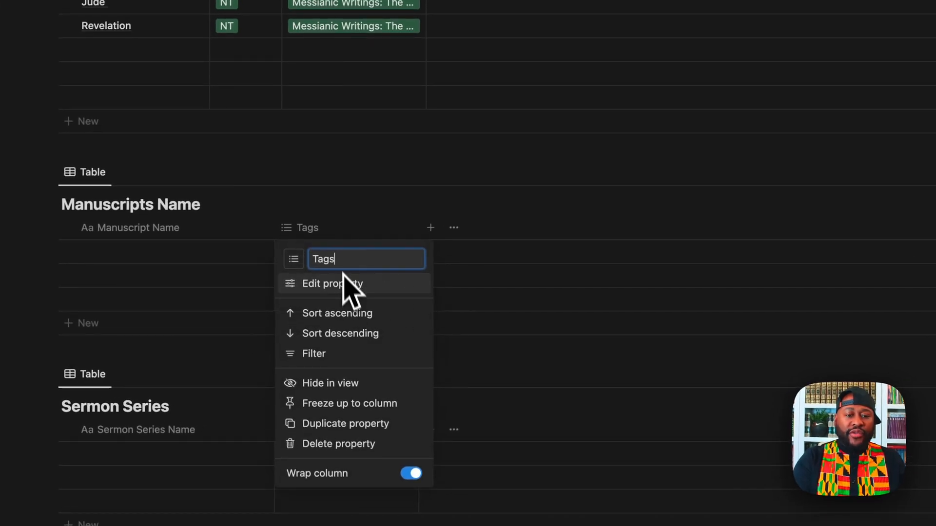
{"action": "left_click", "coordinate": [308, 229]}
{"action": "left_click", "coordinate": [291, 228]}
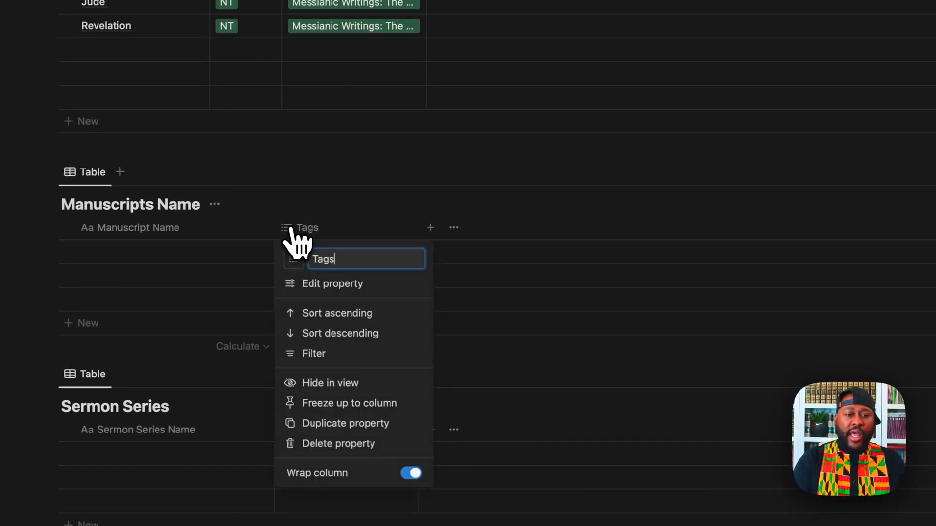
{"action": "left_click", "coordinate": [319, 290]}
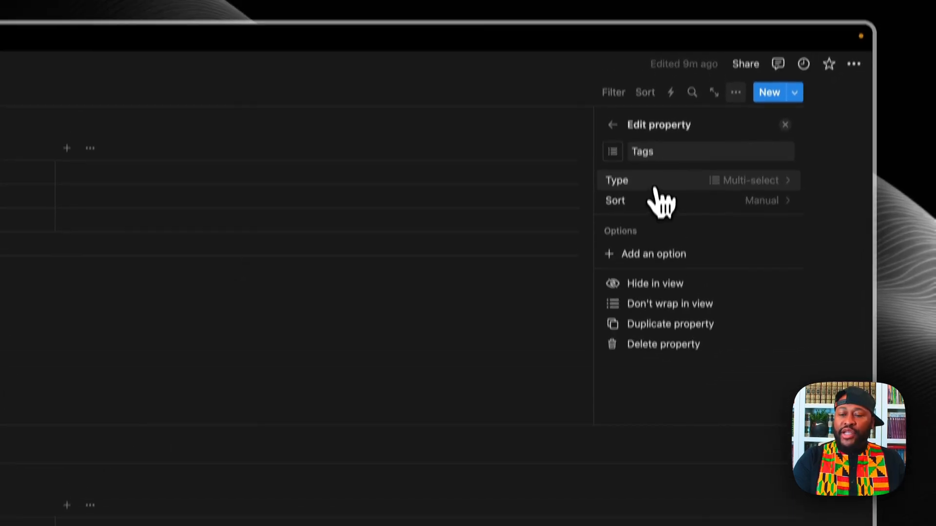
{"action": "left_click", "coordinate": [655, 182]}
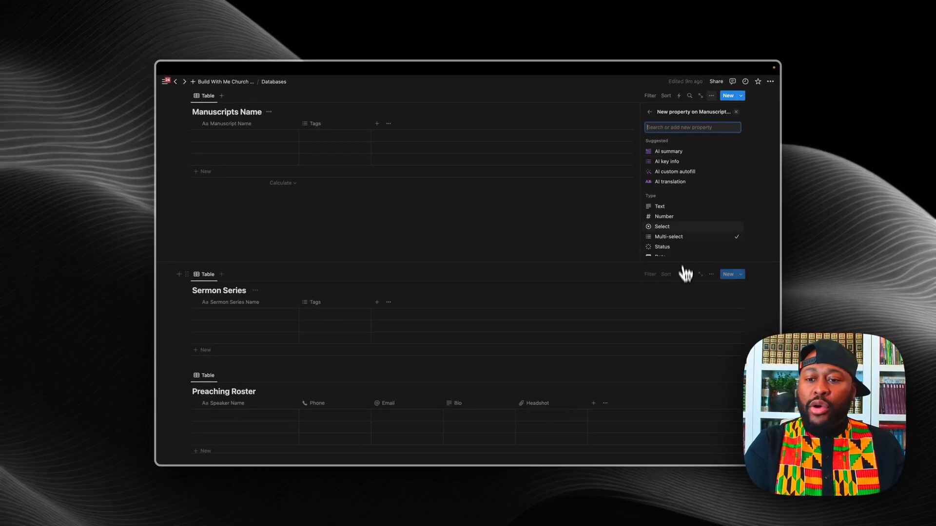
{"action": "scroll", "coordinate": [683, 234], "scroll_direction": "down", "scroll_amount": 5}
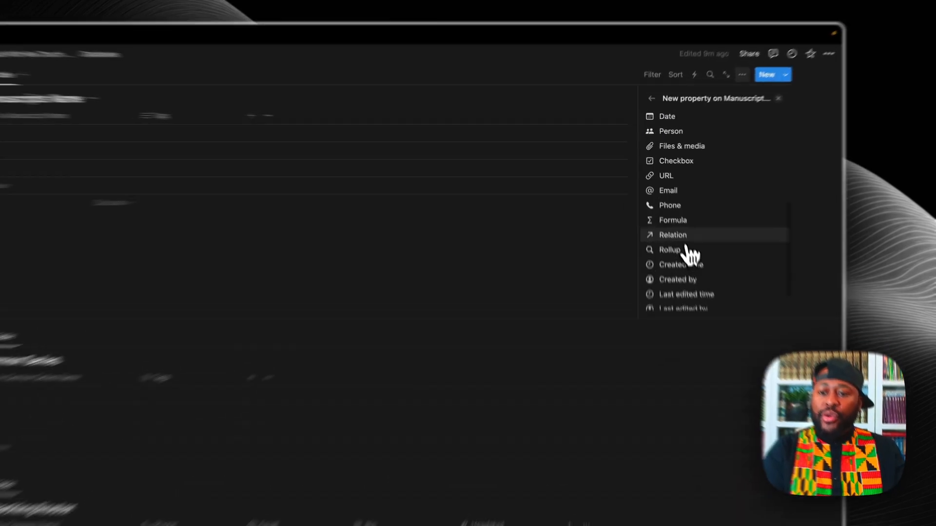
{"action": "left_click", "coordinate": [664, 205]}
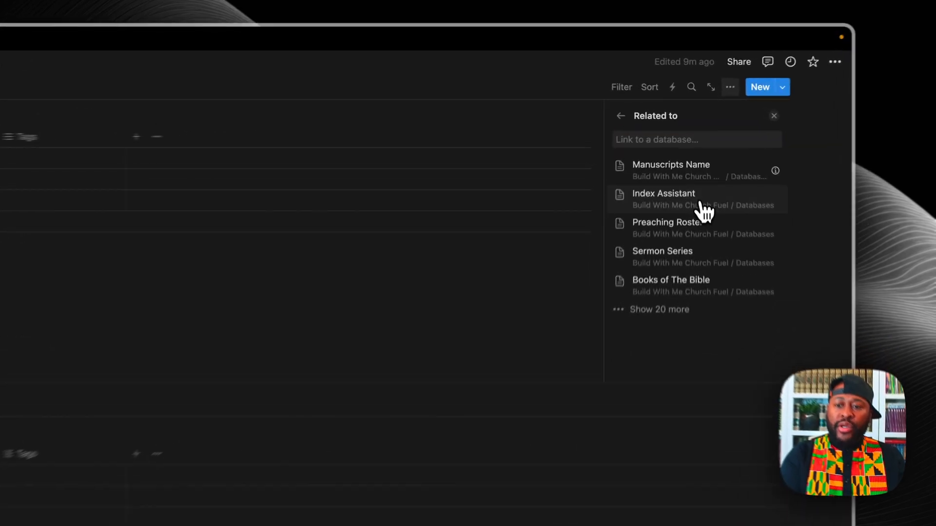
{"action": "left_click", "coordinate": [697, 164]}
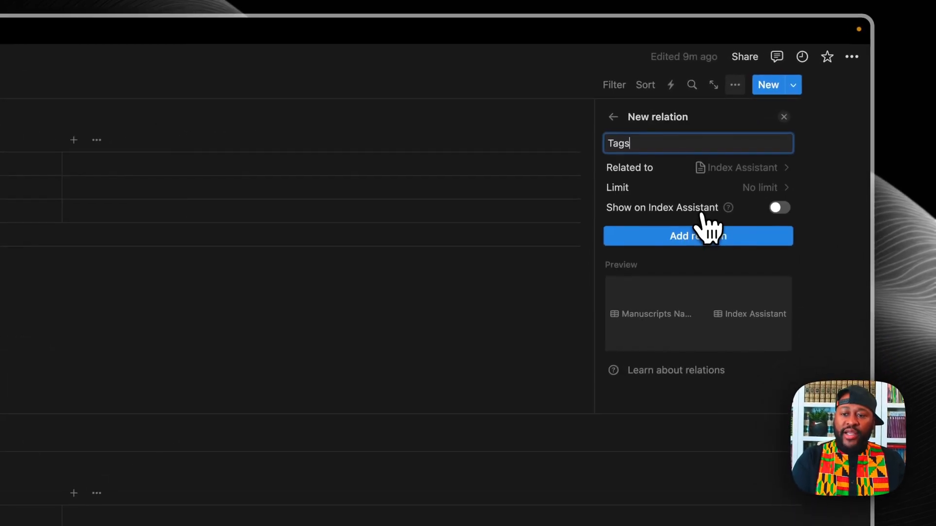
{"action": "left_click", "coordinate": [734, 158]}
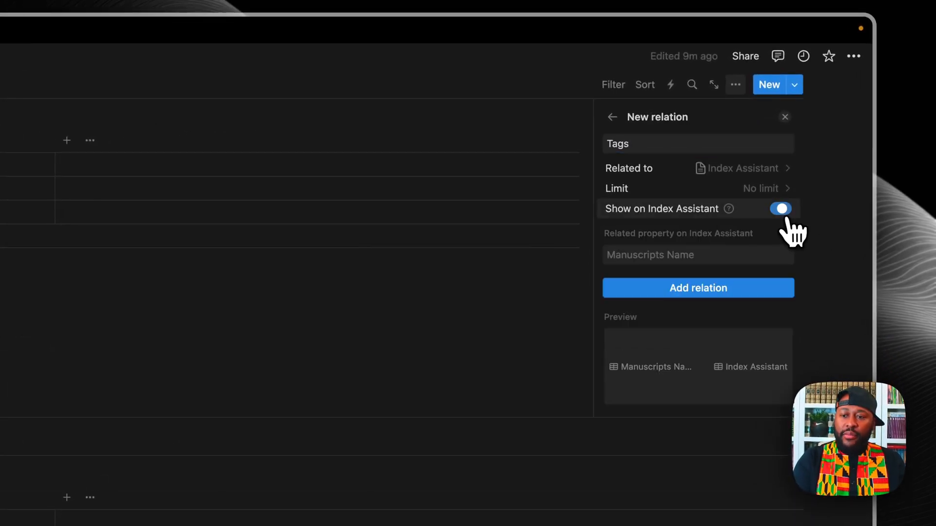
{"action": "left_click", "coordinate": [684, 292]}
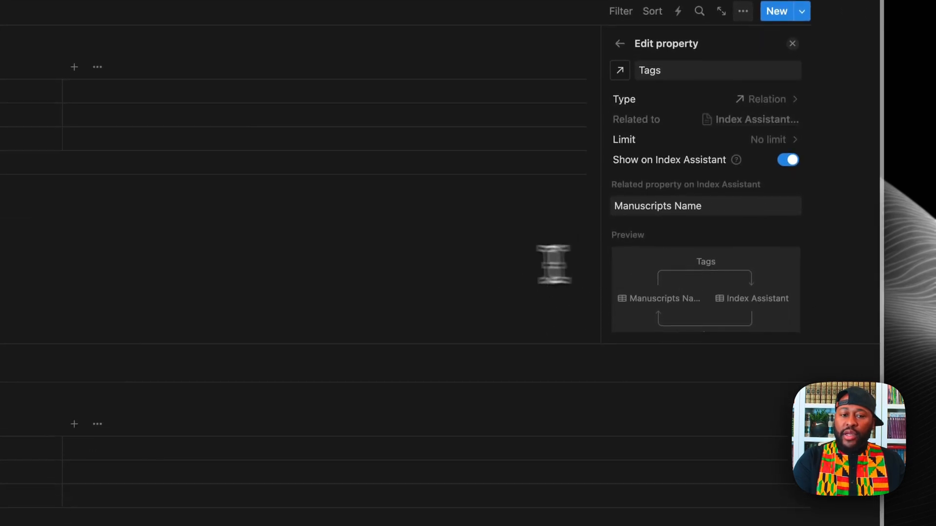
{"action": "left_click", "coordinate": [541, 264]}
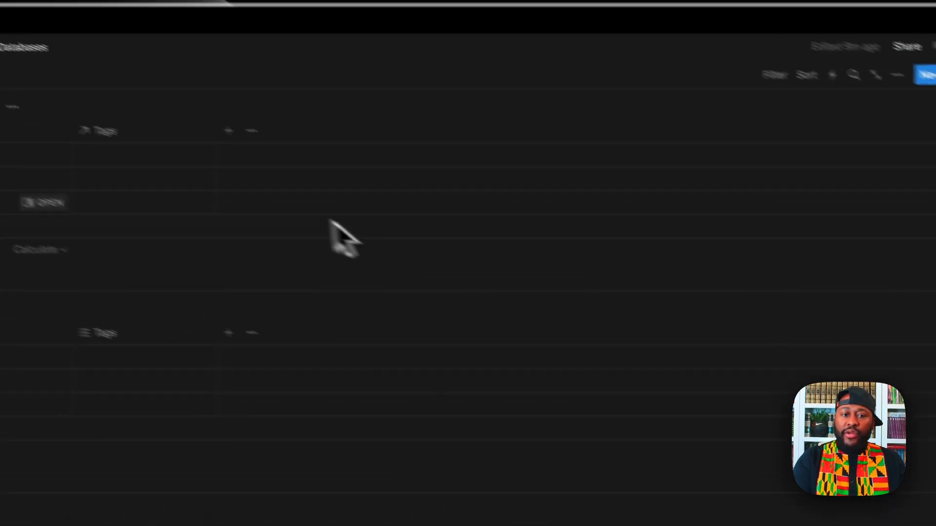
Step: Clear the relation column's name so it is left unnamed
{"action": "left_click", "coordinate": [149, 133]}
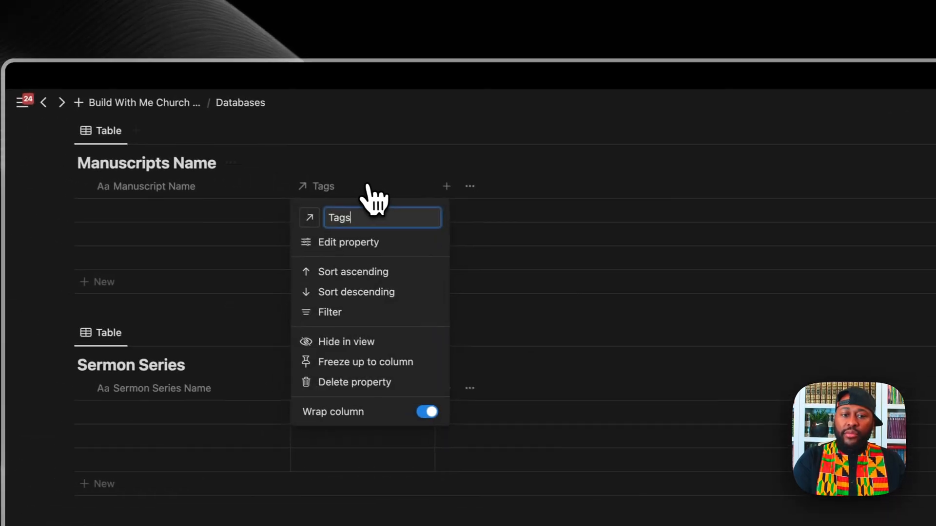
{"action": "key", "text": "BackSpace"}
{"action": "key", "text": "BackSpace"}
{"action": "key", "text": "BackSpace"}
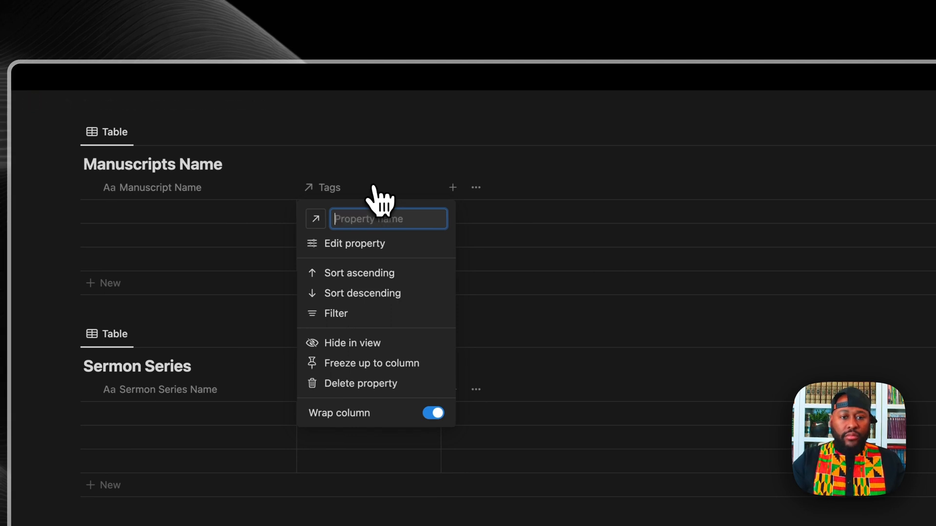
{"action": "left_click", "coordinate": [380, 168]}
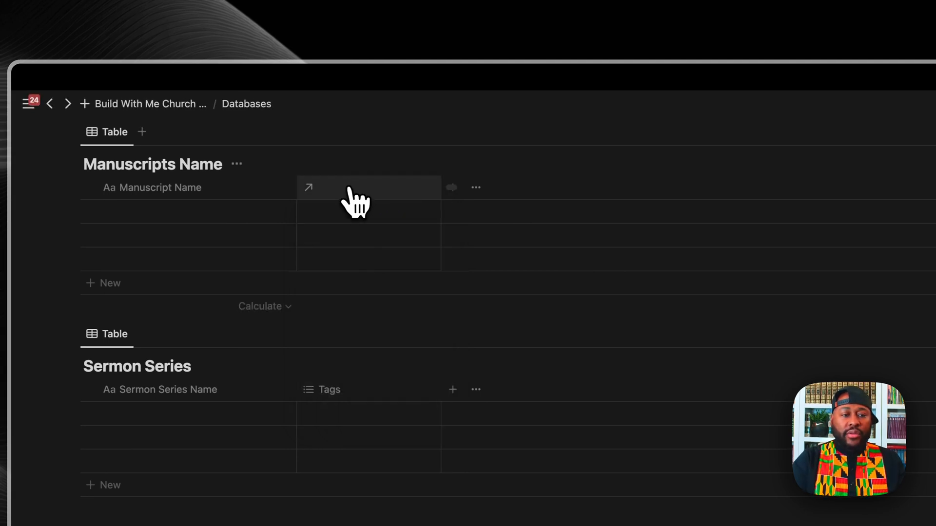
{"action": "left_click", "coordinate": [352, 212]}
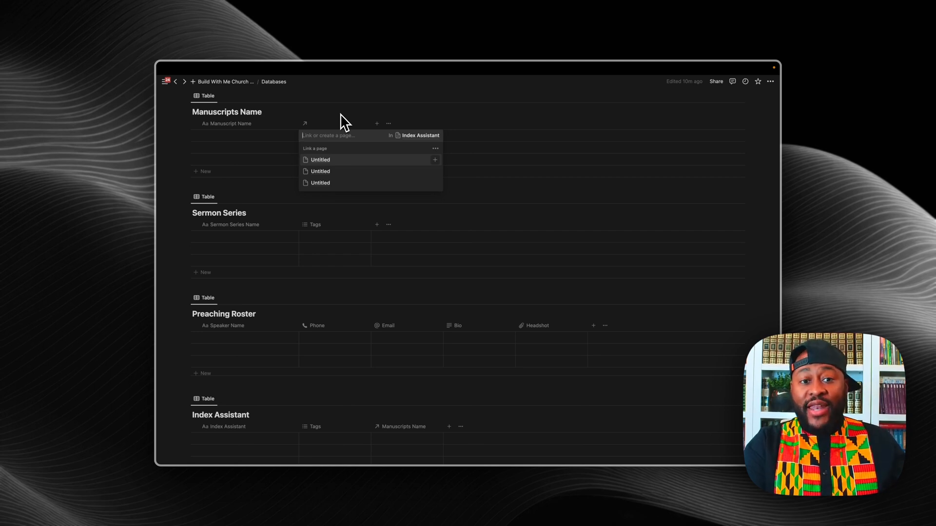
Step: Add a two-way Preaching Roster relation to the Manuscripts Name table
{"action": "key", "text": "Escape"}
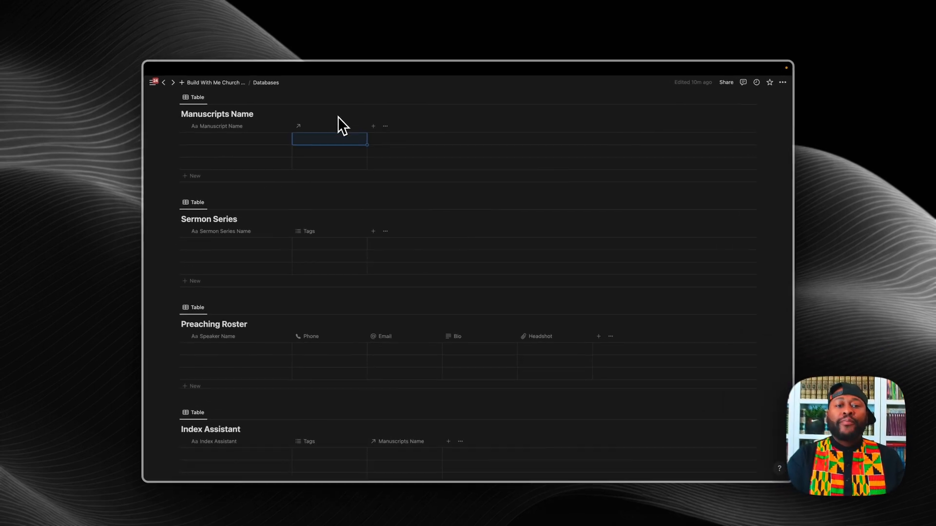
{"action": "left_click", "coordinate": [373, 127]}
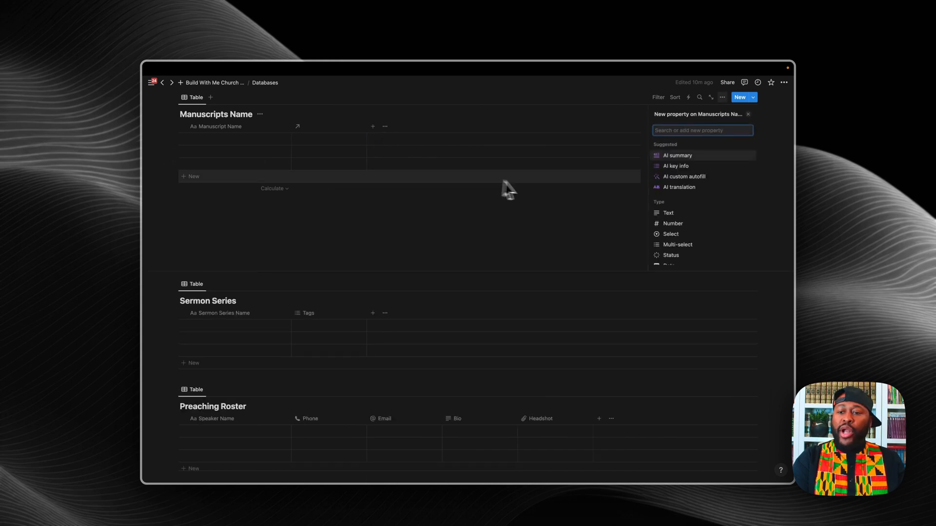
{"action": "scroll", "coordinate": [663, 243], "scroll_direction": "down", "scroll_amount": 5}
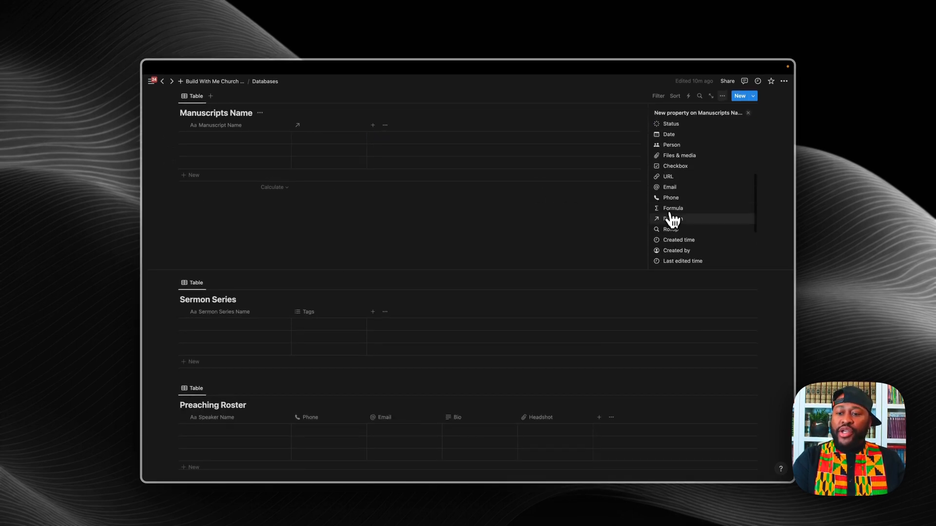
{"action": "left_click", "coordinate": [673, 220]}
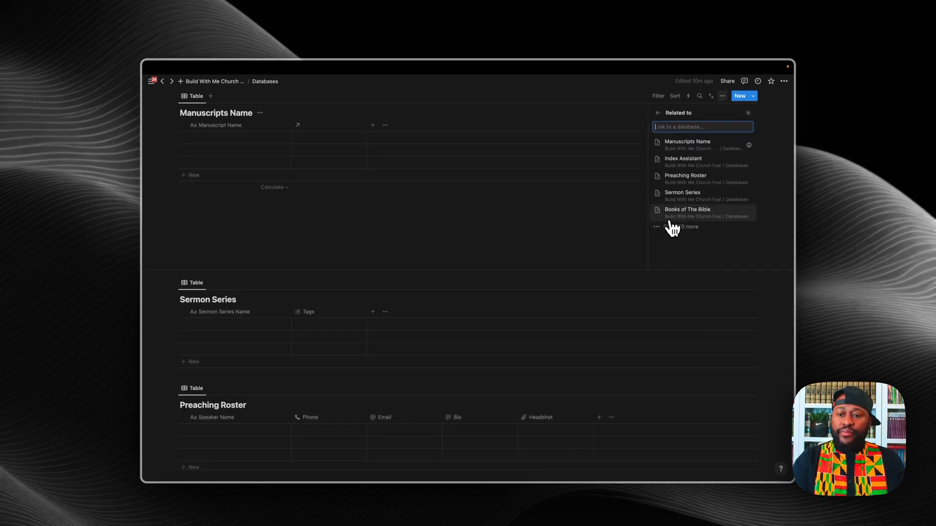
{"action": "left_click", "coordinate": [689, 181]}
{"action": "left_click", "coordinate": [746, 161]}
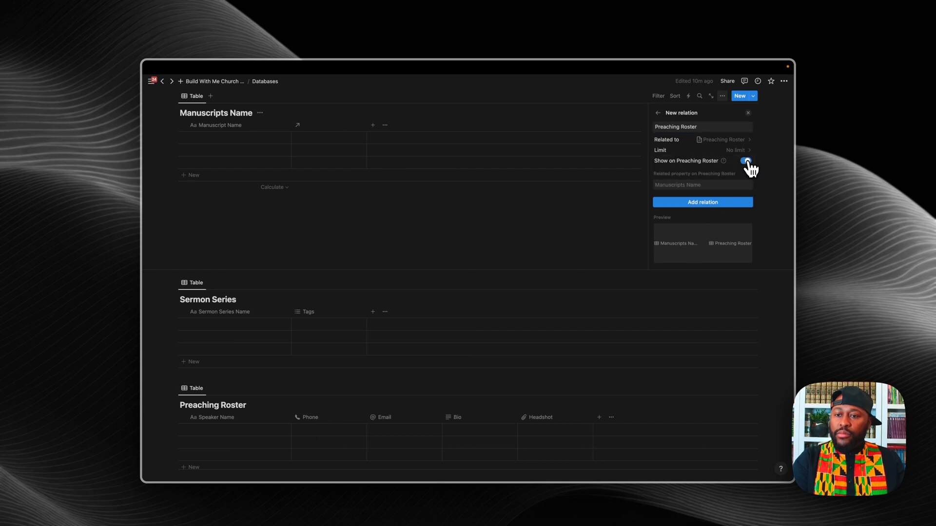
{"action": "left_click", "coordinate": [697, 203]}
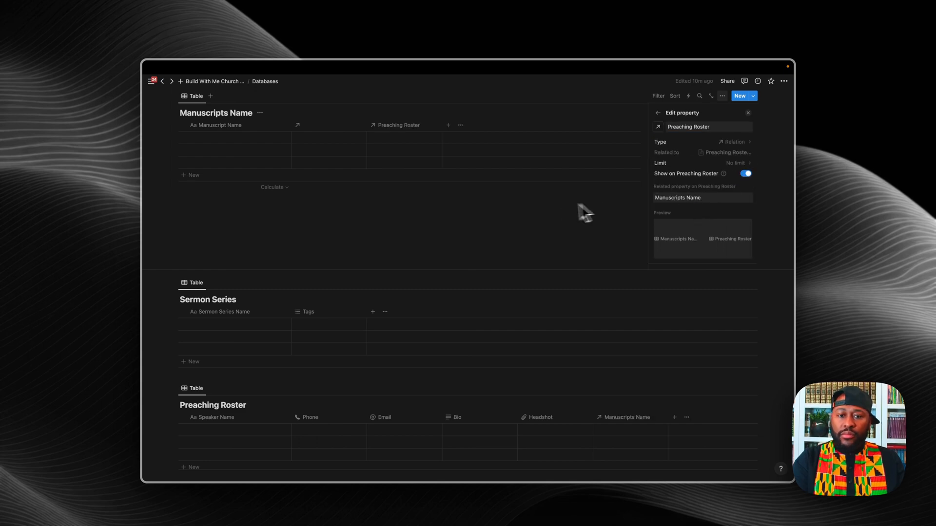
{"action": "left_click", "coordinate": [453, 130]}
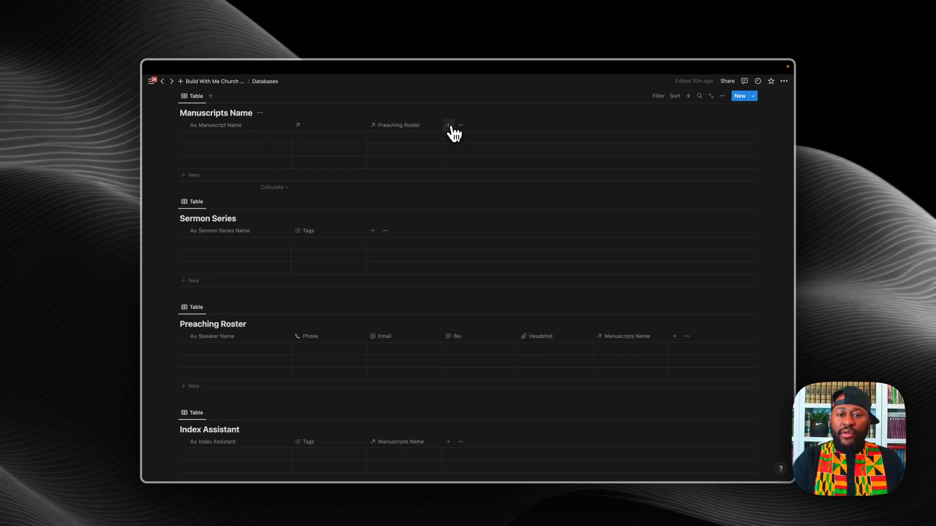
Step: Add a two-way Sermon Series relation to Manuscripts Name
{"action": "left_click", "coordinate": [448, 126]}
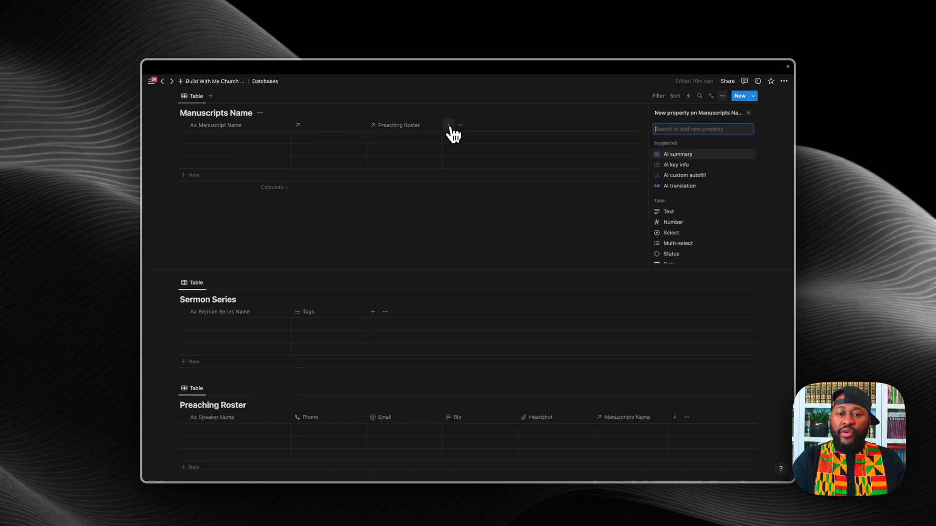
{"action": "scroll", "coordinate": [658, 207], "scroll_direction": "down", "scroll_amount": 5}
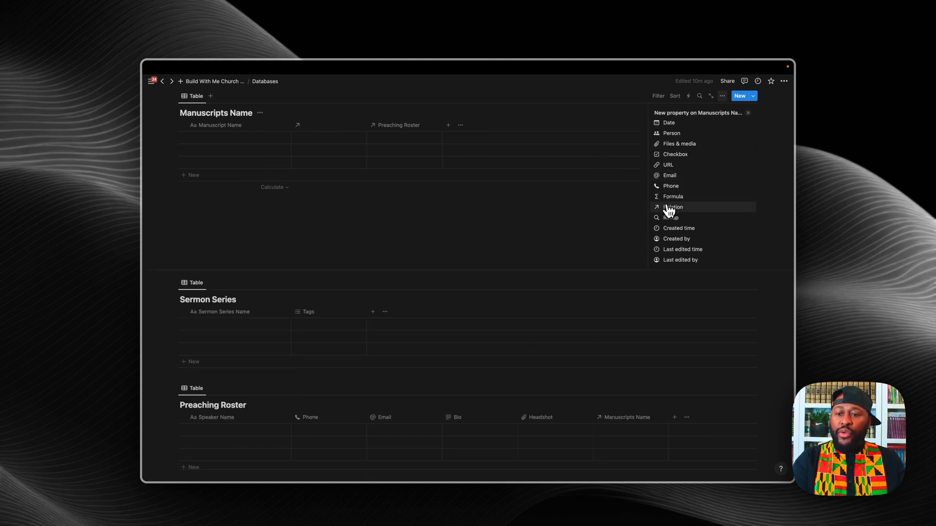
{"action": "left_click", "coordinate": [665, 208]}
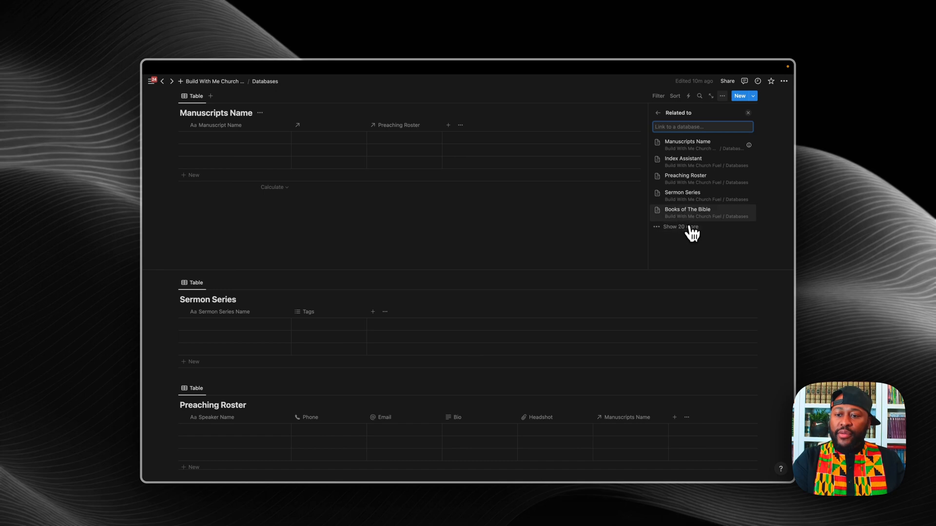
{"action": "left_click", "coordinate": [685, 199]}
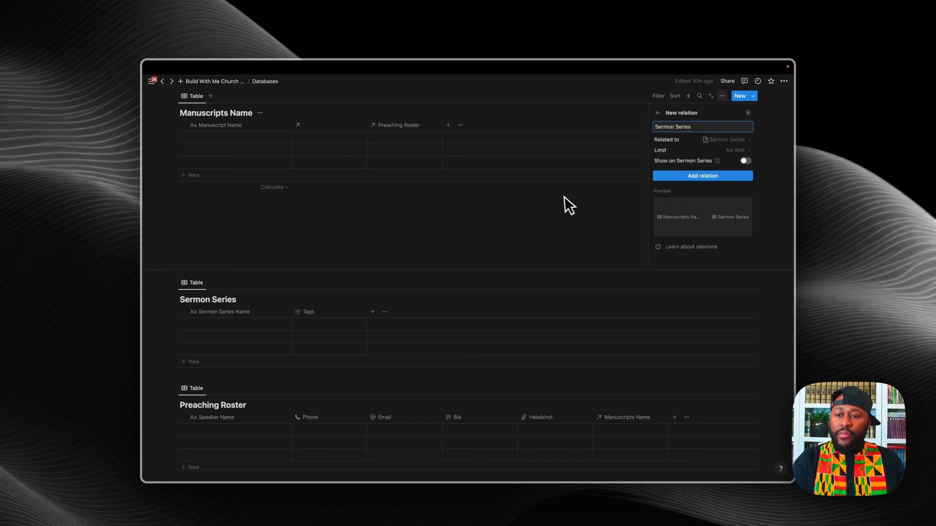
{"action": "left_click", "coordinate": [744, 161]}
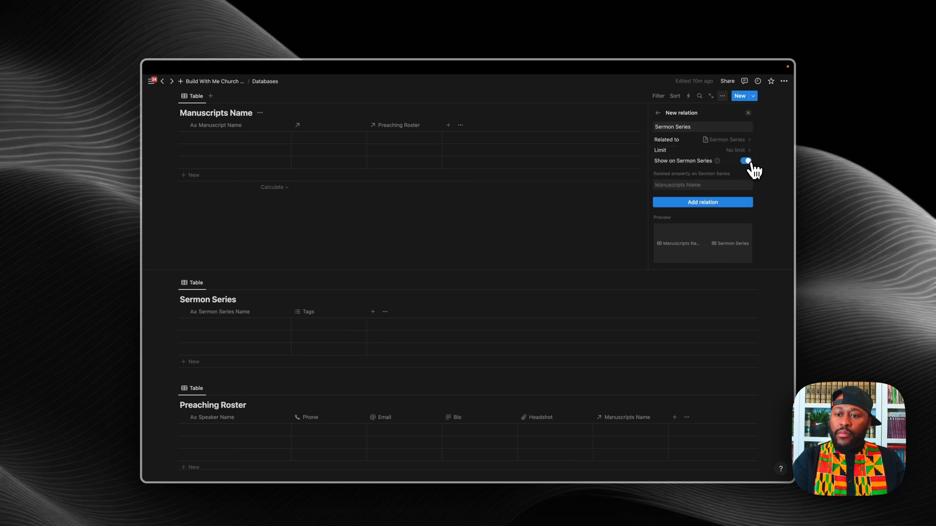
{"action": "left_click", "coordinate": [700, 204]}
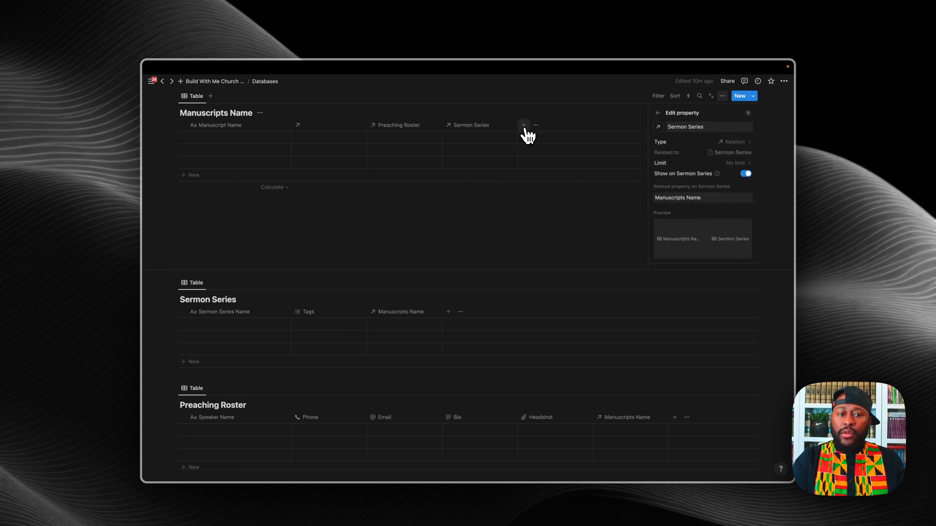
{"action": "key", "text": "Escape"}
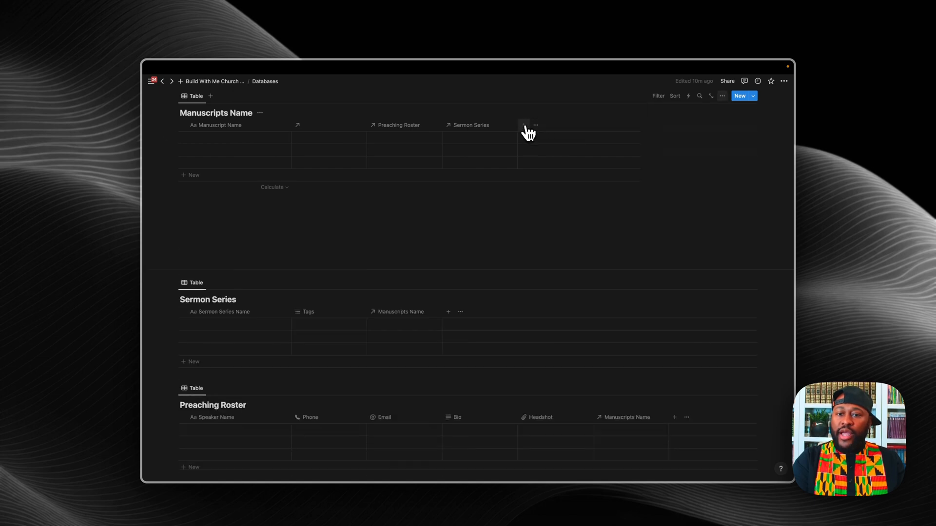
Step: Add a two-way Books of The Bible relation to Manuscripts Name
{"action": "left_click", "coordinate": [524, 126]}
{"action": "scroll", "coordinate": [674, 200], "scroll_direction": "down", "scroll_amount": 5}
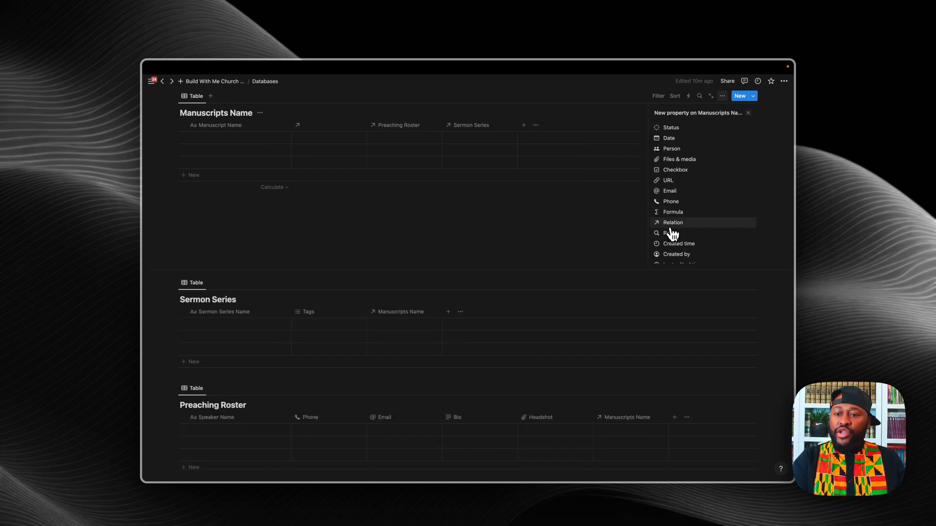
{"action": "left_click", "coordinate": [670, 226]}
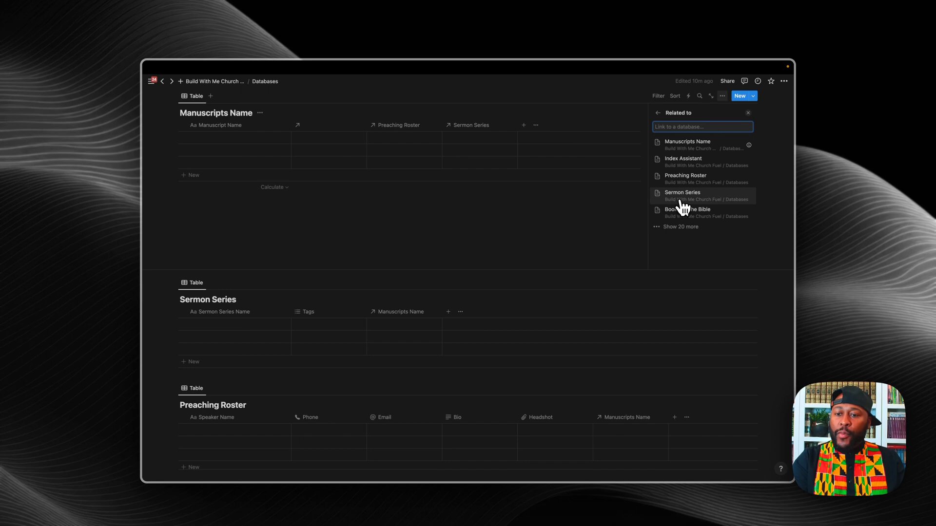
{"action": "left_click", "coordinate": [682, 213]}
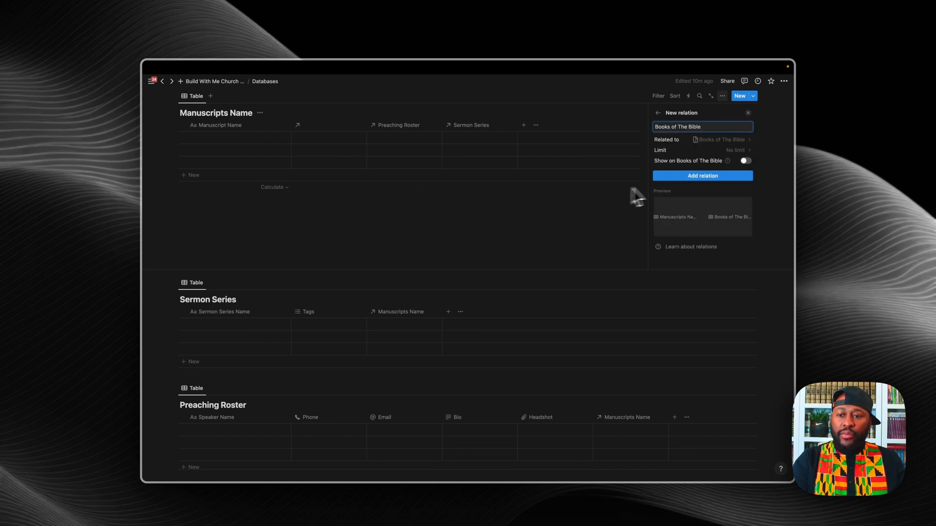
{"action": "left_click", "coordinate": [745, 161]}
{"action": "left_click", "coordinate": [697, 203]}
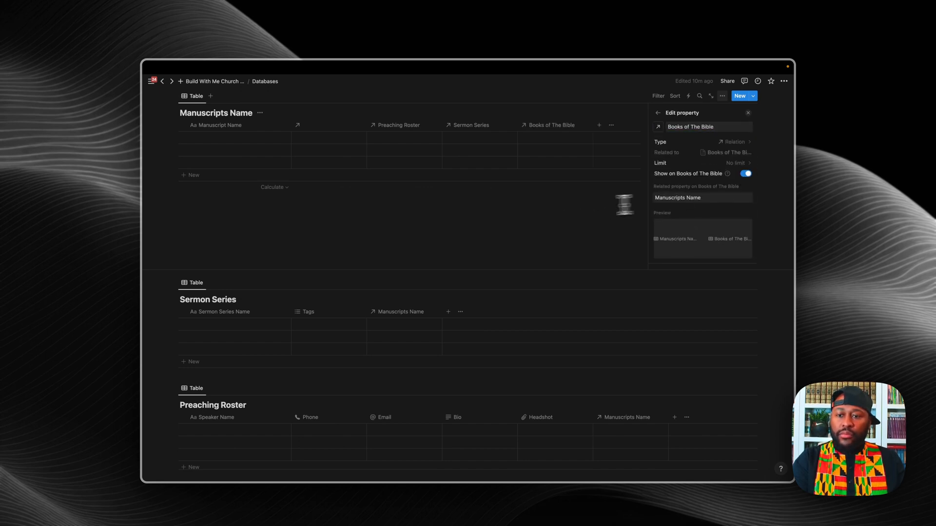
{"action": "left_click", "coordinate": [519, 226]}
{"action": "scroll", "coordinate": [519, 226], "scroll_direction": "up", "scroll_amount": 5}
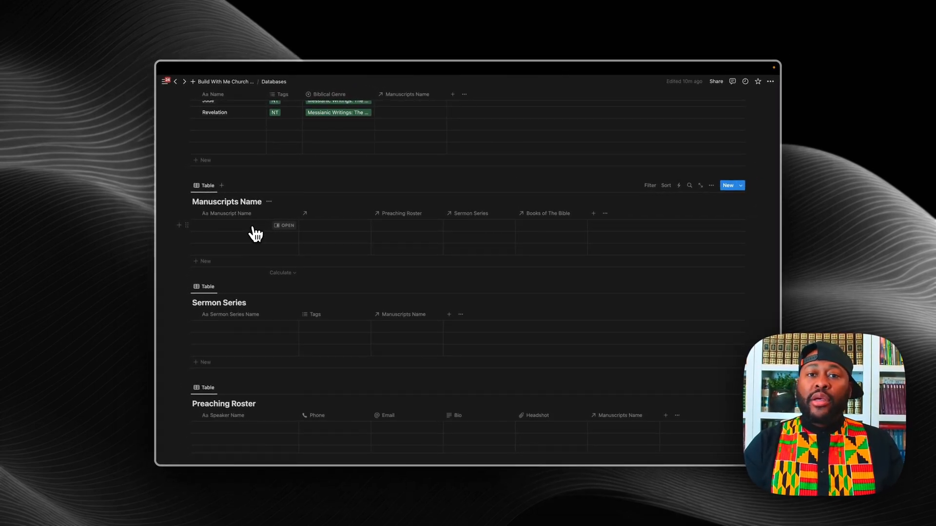
Step: Link the first Manuscripts row to the first Untitled Index Assistant page
{"action": "left_click", "coordinate": [245, 226]}
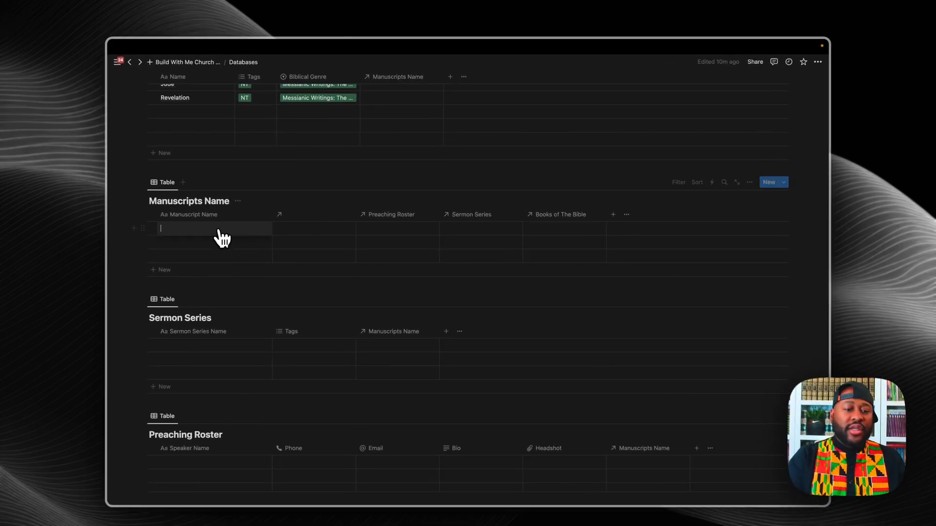
{"action": "left_click", "coordinate": [226, 231]}
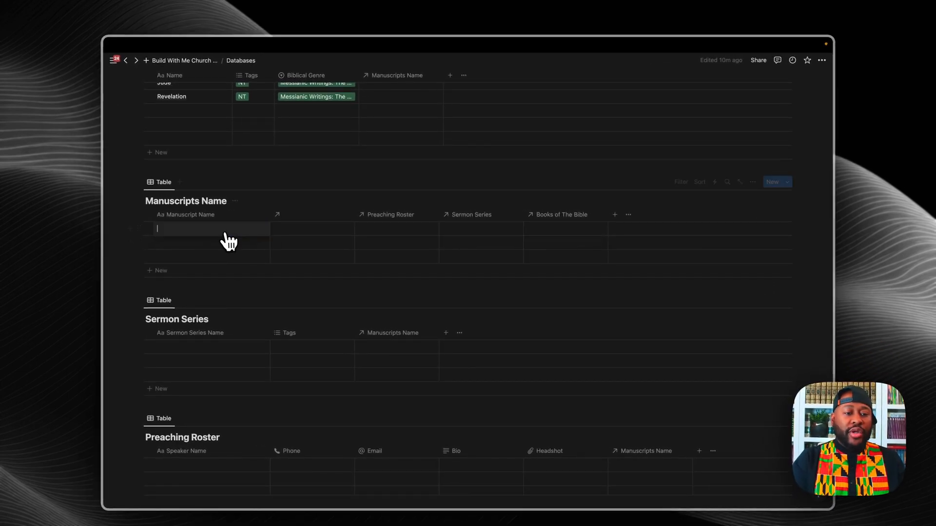
{"action": "left_click", "coordinate": [309, 234]}
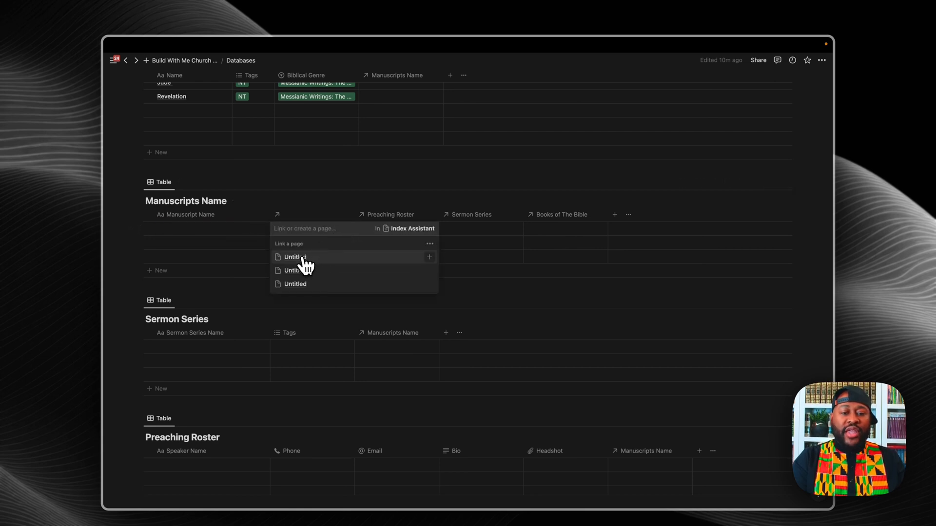
{"action": "left_click", "coordinate": [296, 257]}
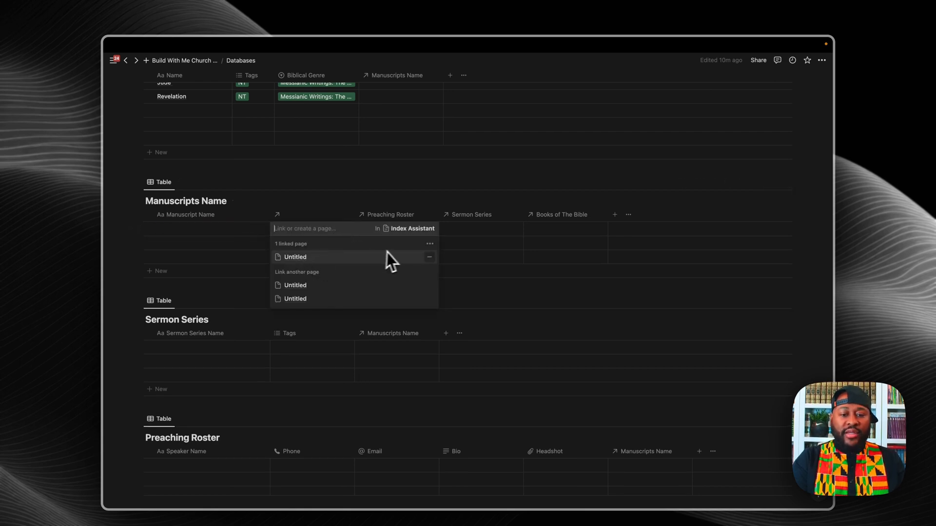
{"action": "key", "text": "Escape"}
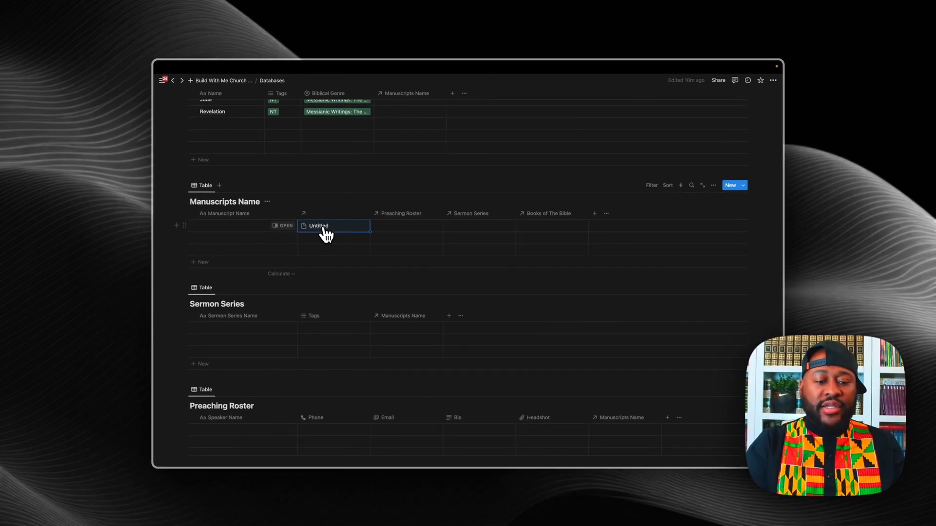
{"action": "scroll", "coordinate": [329, 266], "scroll_direction": "down", "scroll_amount": 5}
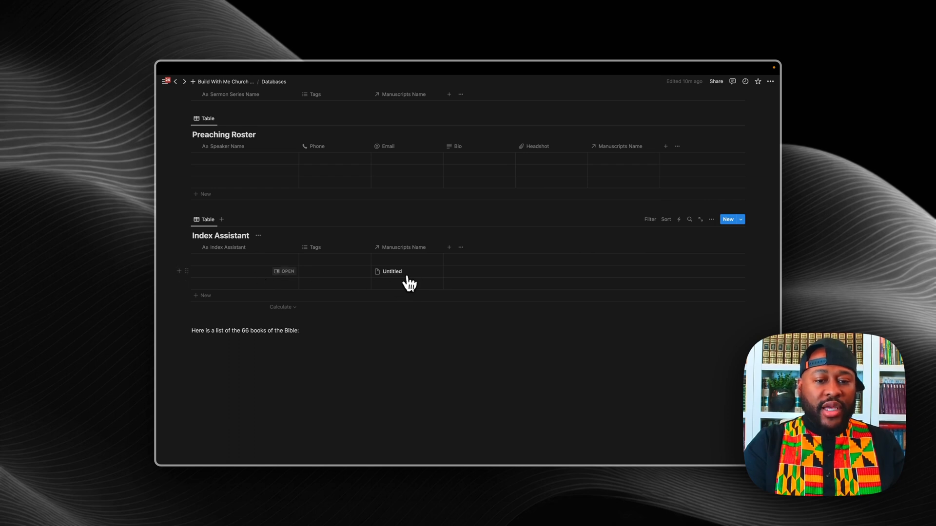
Step: Title the linked Index Assistant entry S-01, leaving its Tags empty
{"action": "left_click", "coordinate": [234, 272]}
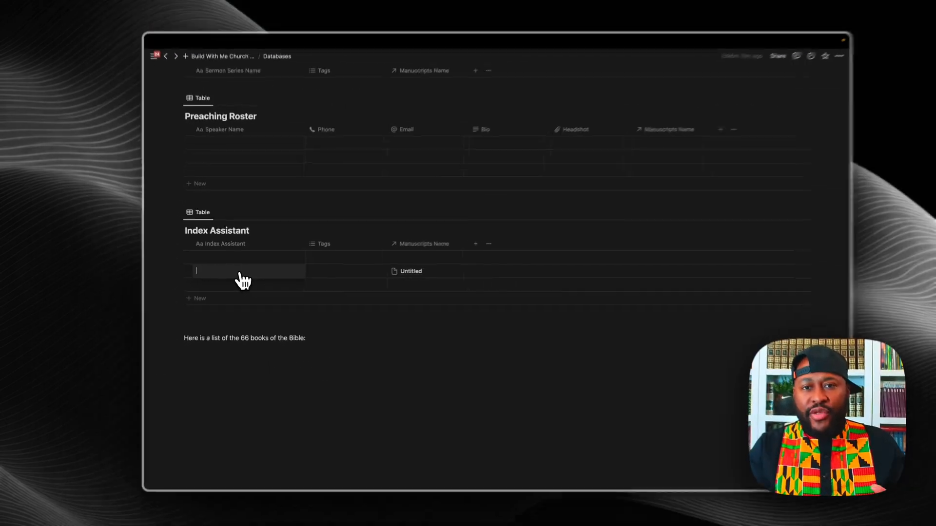
{"action": "type", "text": "S-01"}
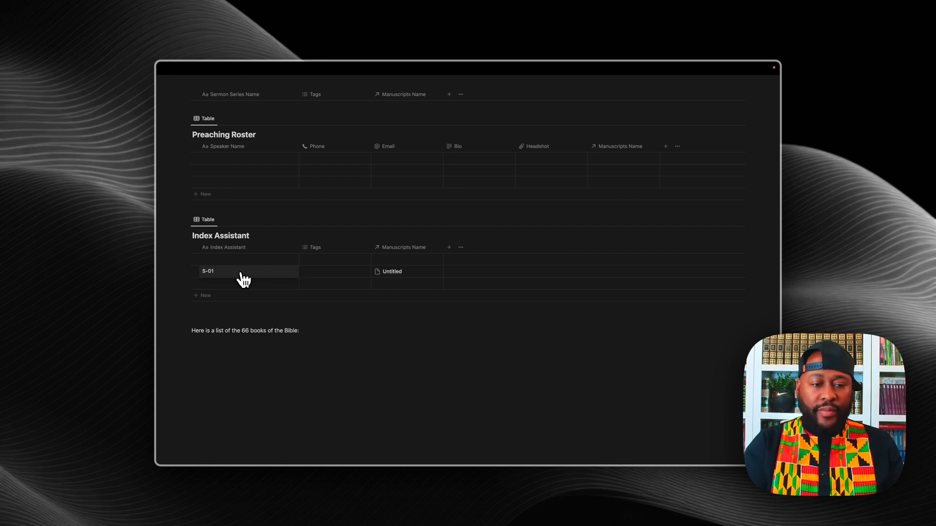
{"action": "left_click", "coordinate": [236, 365]}
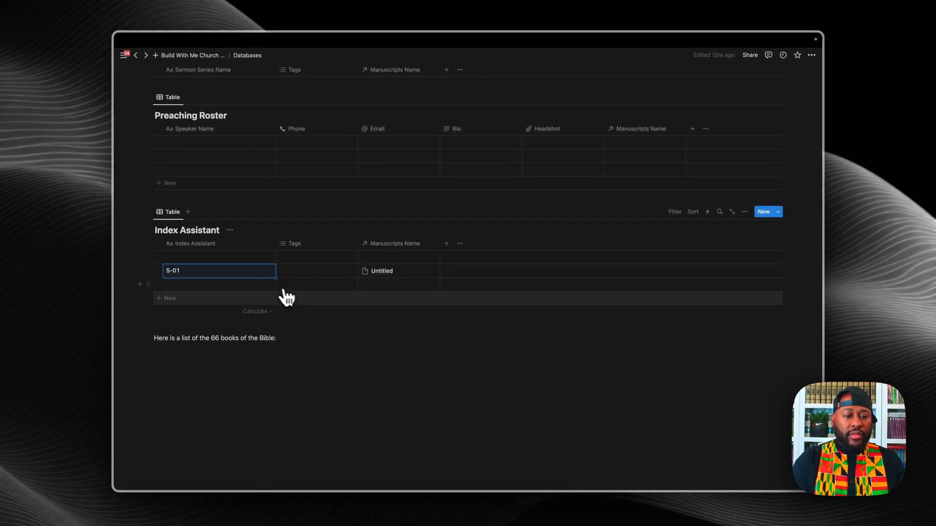
{"action": "left_click", "coordinate": [323, 273]}
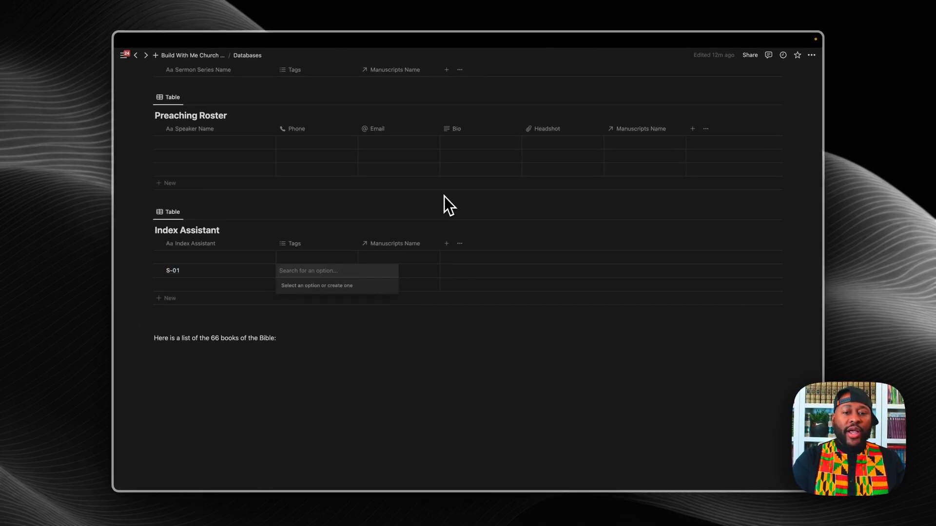
{"action": "key", "text": "Escape"}
{"action": "scroll", "coordinate": [444, 112], "scroll_direction": "up", "scroll_amount": 10}
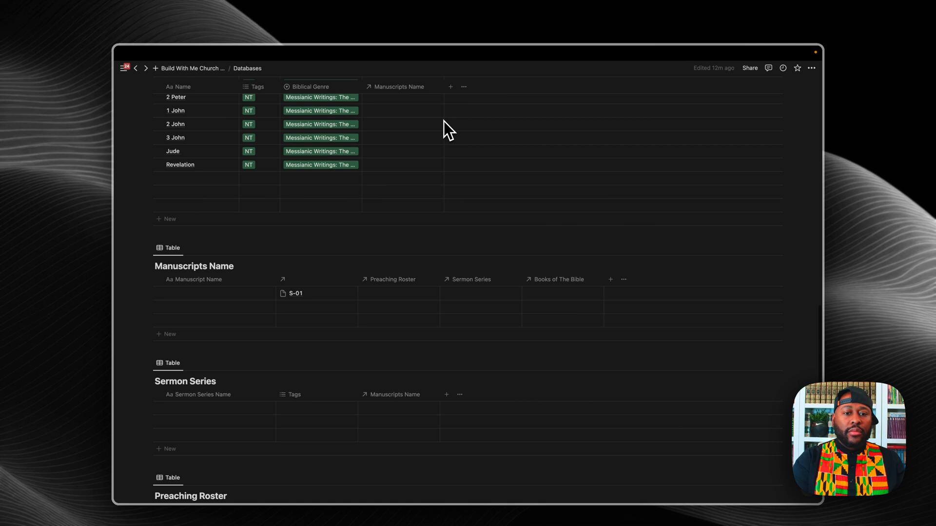
{"action": "scroll", "coordinate": [443, 121], "scroll_direction": "up", "scroll_amount": 2}
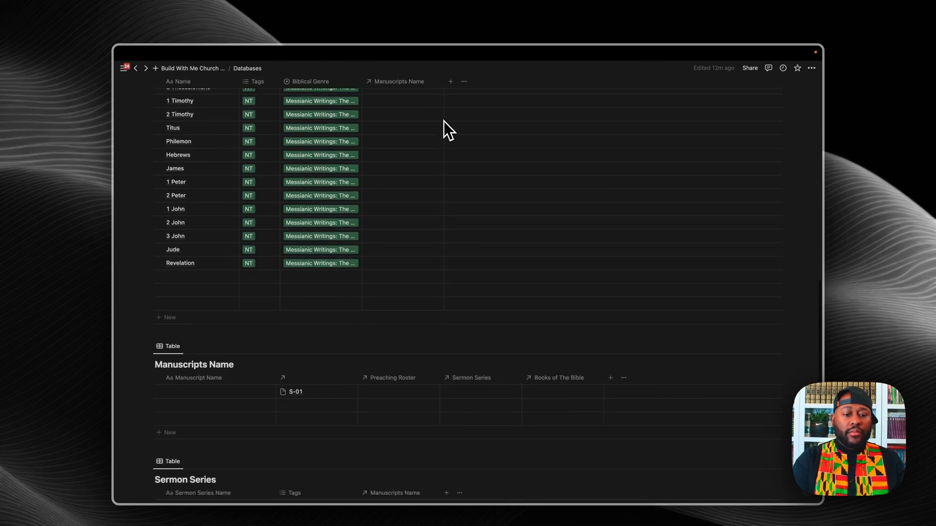
{"action": "scroll", "coordinate": [443, 121], "scroll_direction": "down", "scroll_amount": 1}
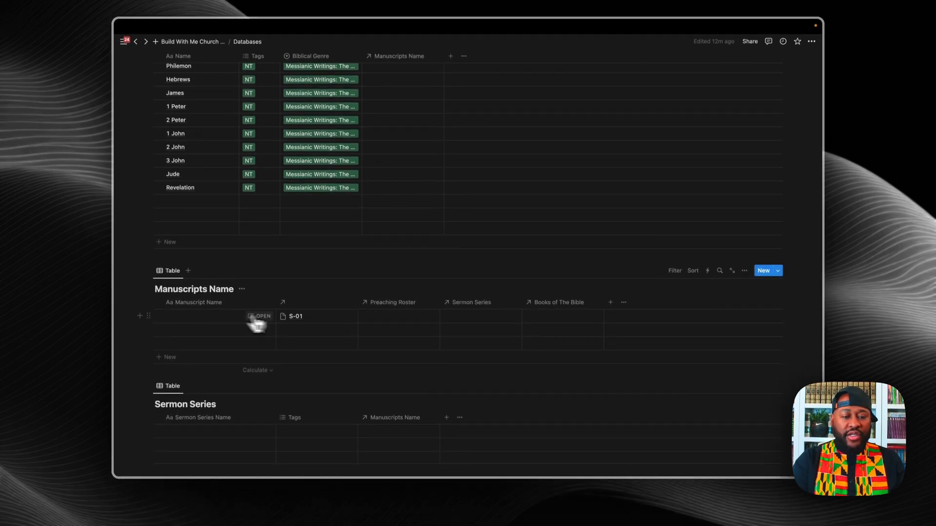
{"action": "left_click", "coordinate": [199, 322]}
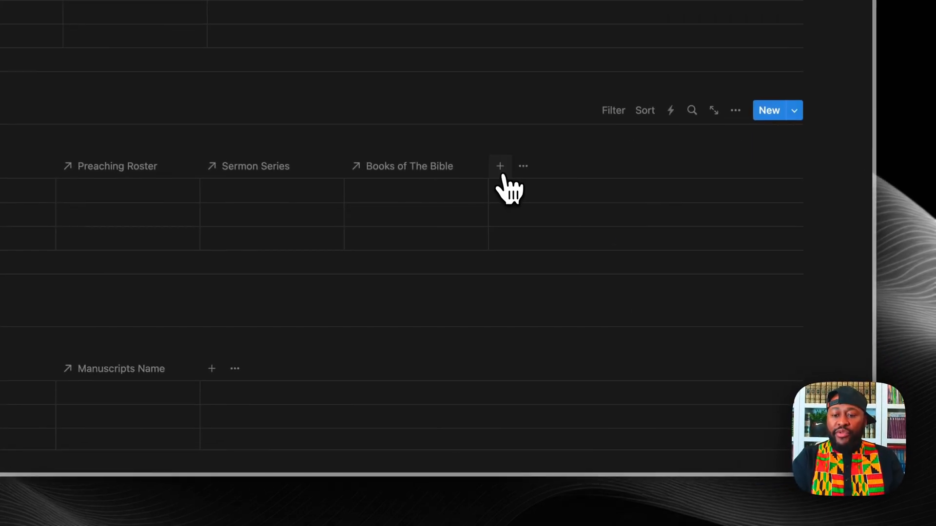
Step: Add a Select property named Quarter to Manuscripts Name
{"action": "left_click", "coordinate": [593, 311]}
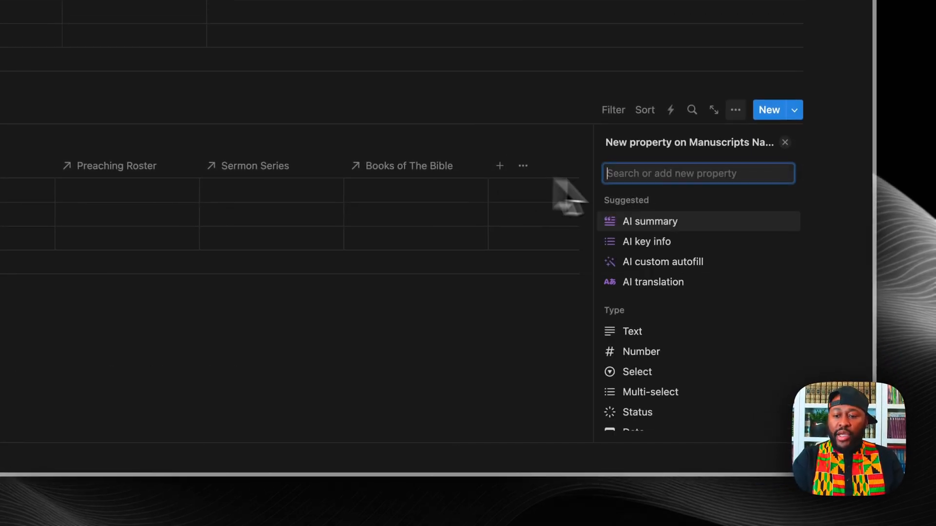
{"action": "scroll", "coordinate": [675, 346], "scroll_direction": "down", "scroll_amount": 3}
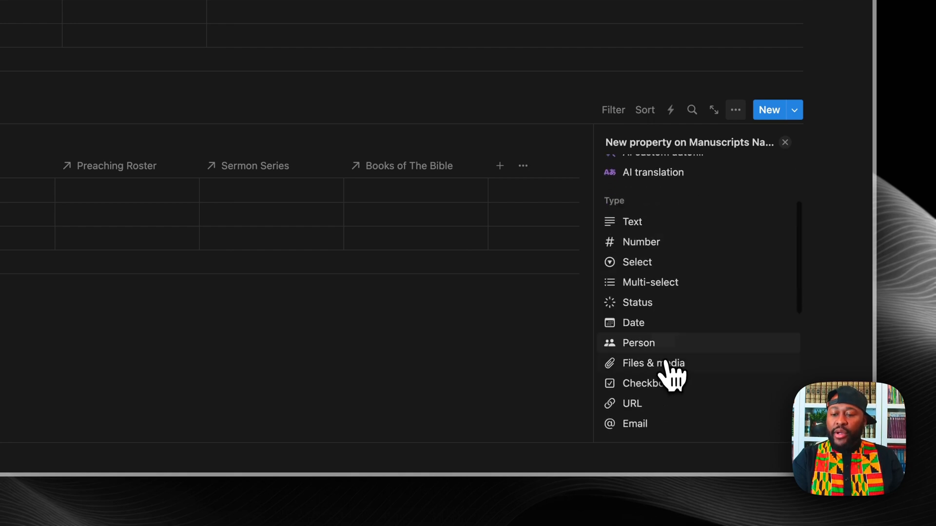
{"action": "left_click", "coordinate": [642, 265]}
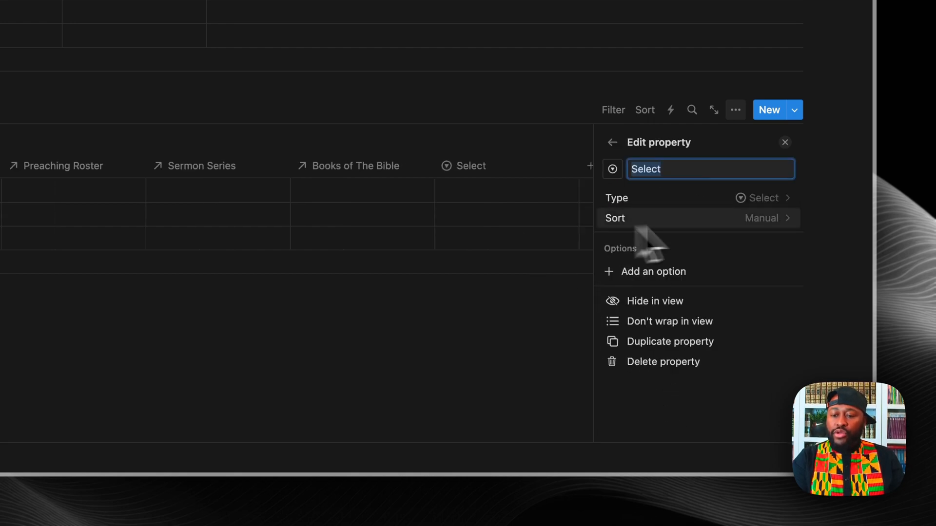
{"action": "key", "text": "BackSpace"}
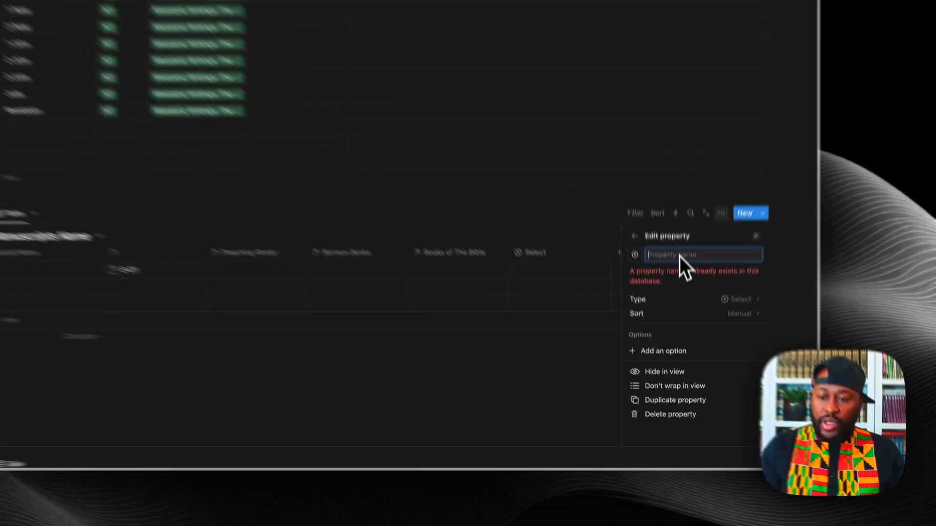
{"action": "type", "text": "Quarter"}
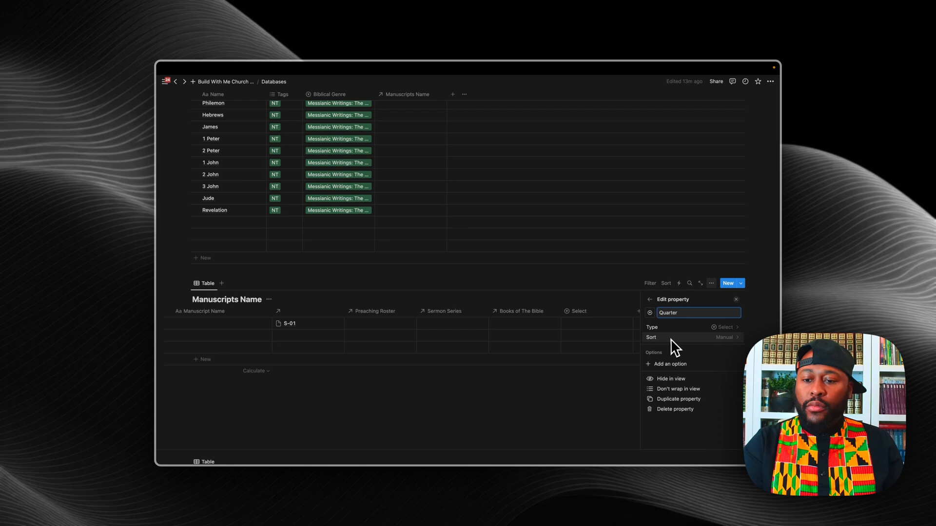
Step: Give Quarter the options Q1, Q2, Q3 and Q4
{"action": "left_click", "coordinate": [670, 364]}
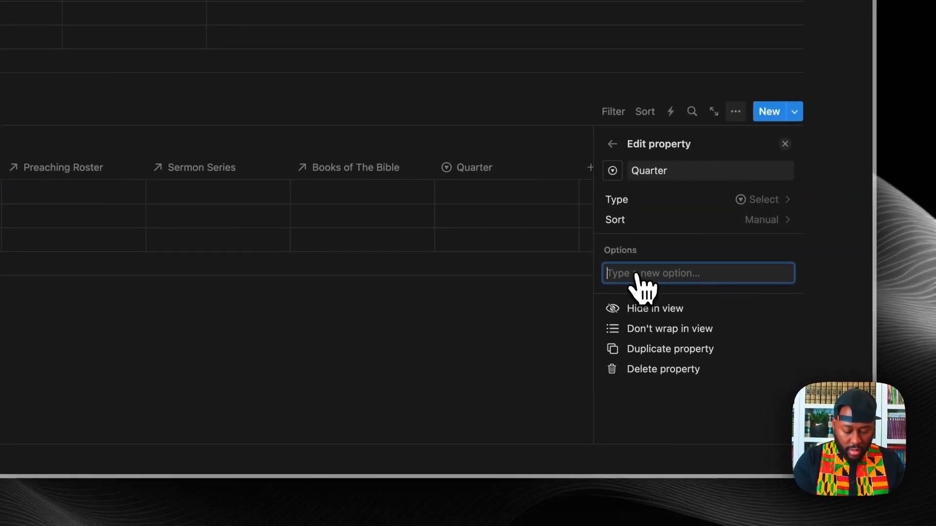
{"action": "type", "text": "Q1"}
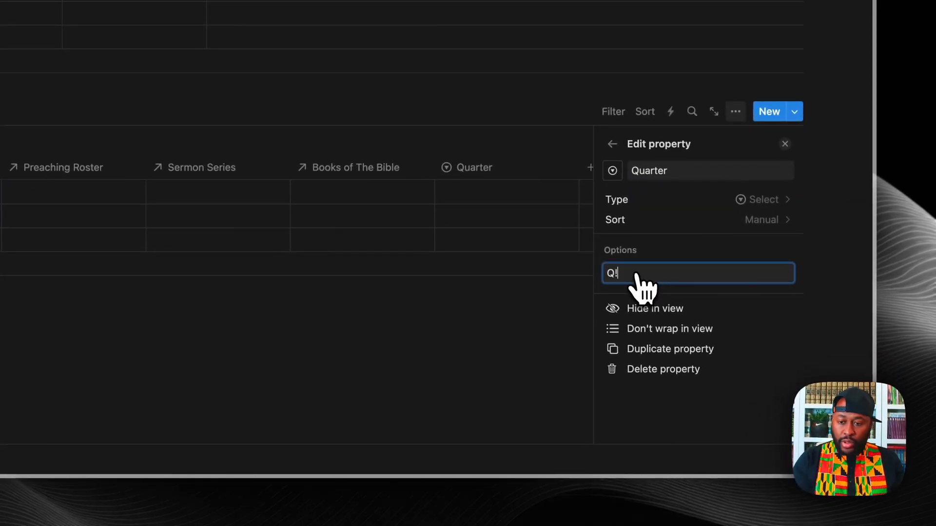
{"action": "key", "text": "Return"}
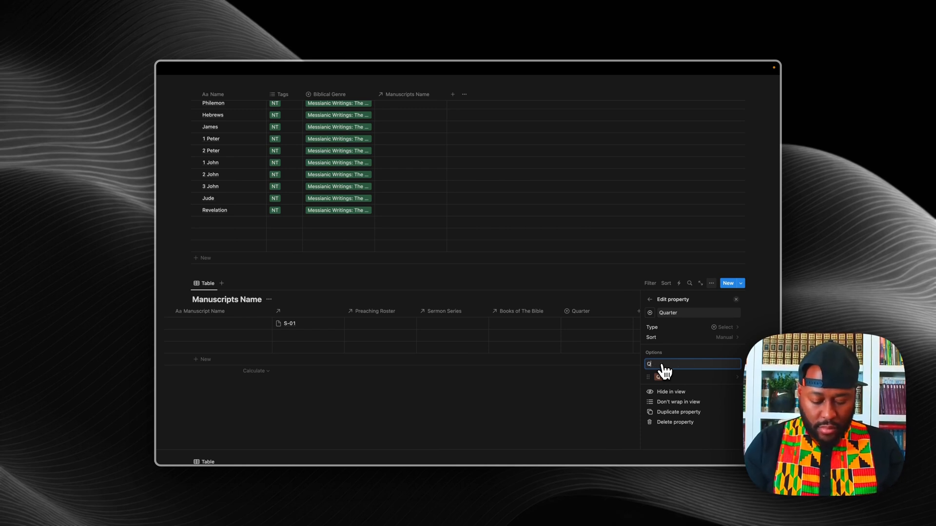
{"action": "type", "text": "Q2"}
{"action": "key", "text": "Return"}
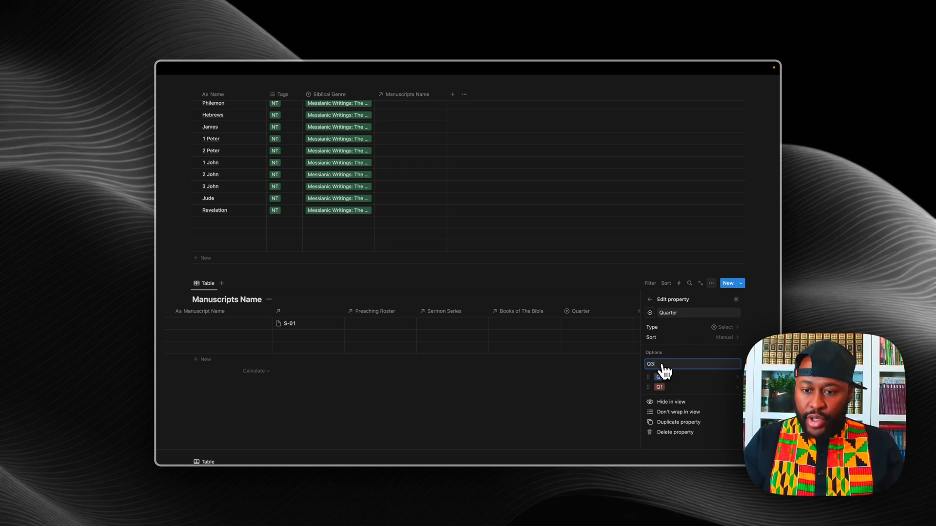
{"action": "key", "text": "Return"}
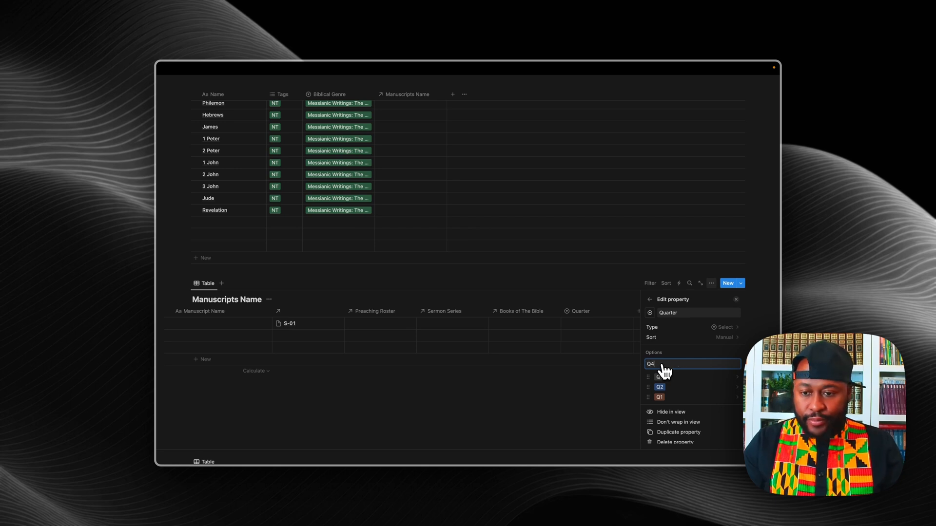
{"action": "type", "text": "Q4"}
{"action": "key", "text": "Return"}
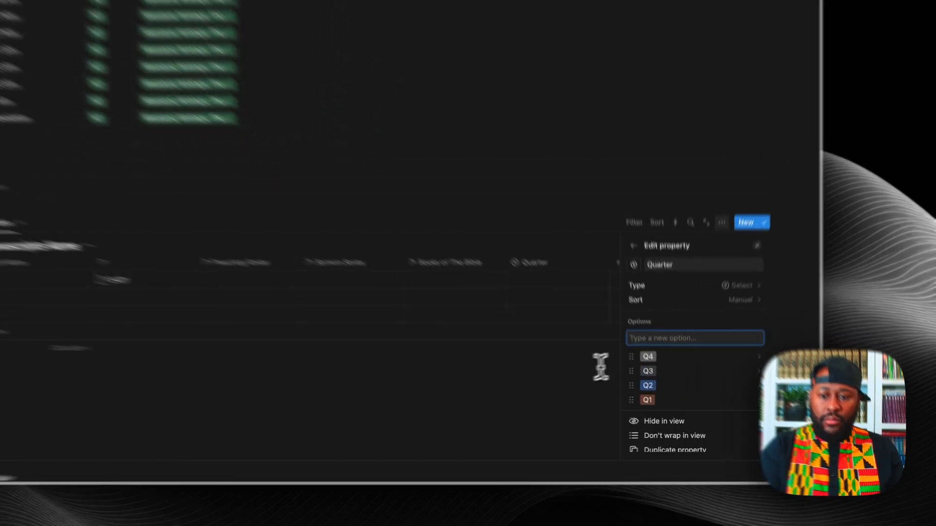
{"action": "left_click", "coordinate": [571, 392]}
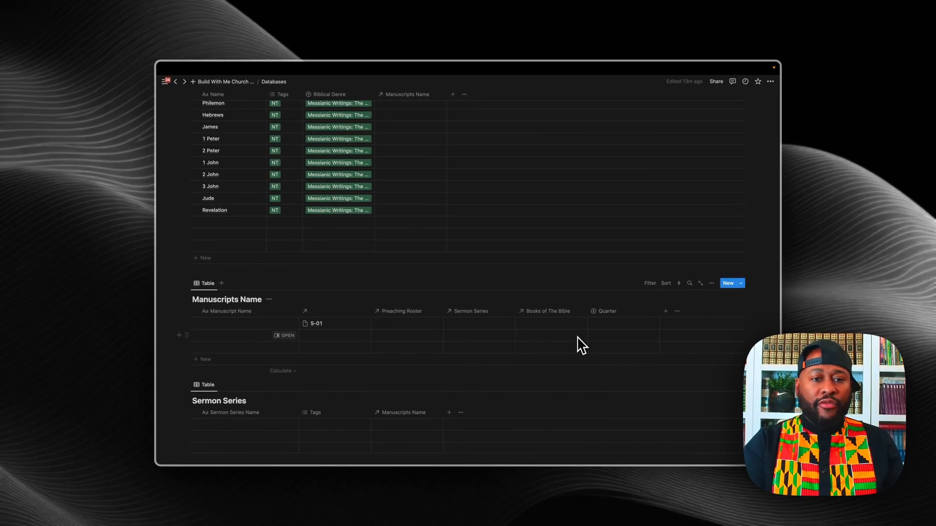
{"action": "scroll", "coordinate": [581, 346], "scroll_direction": "down", "scroll_amount": 4}
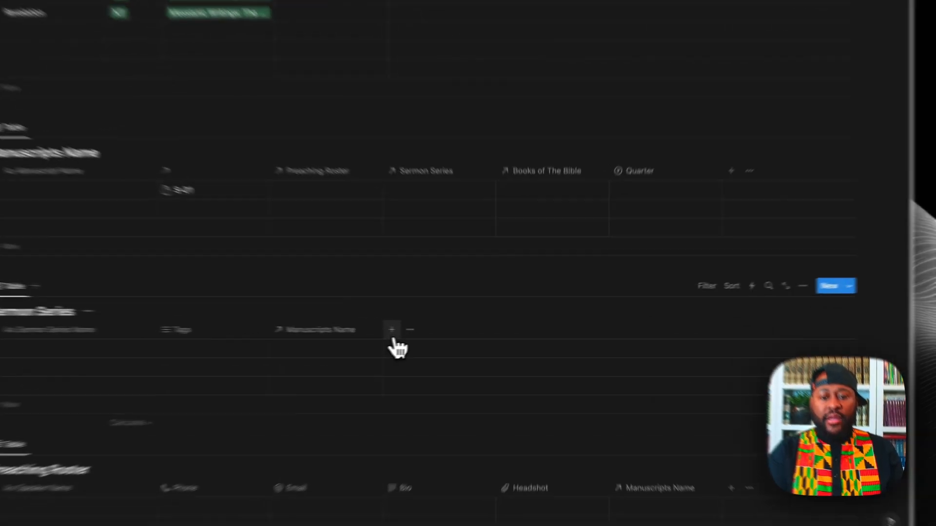
{"action": "left_click", "coordinate": [449, 329]}
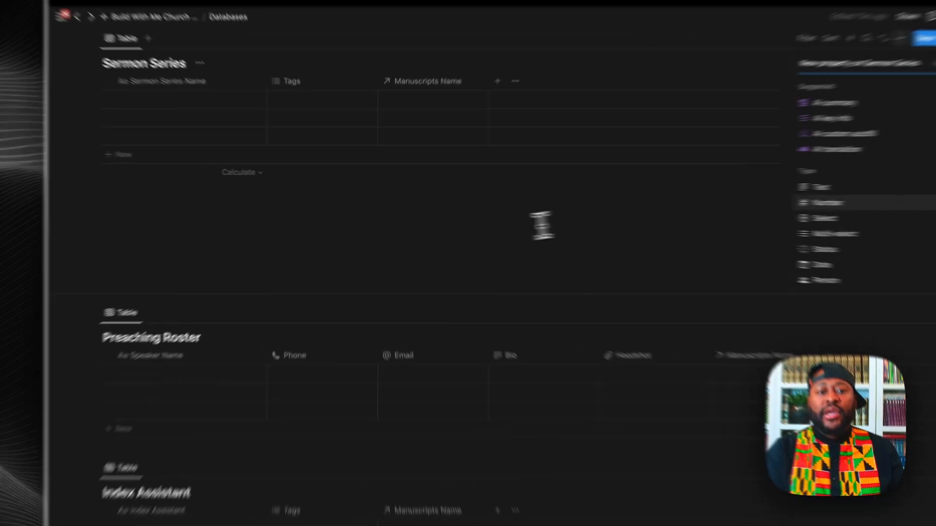
{"action": "left_click", "coordinate": [439, 223]}
{"action": "scroll", "coordinate": [437, 223], "scroll_direction": "up", "scroll_amount": 7}
{"action": "scroll", "coordinate": [514, 243], "scroll_direction": "down", "scroll_amount": 5}
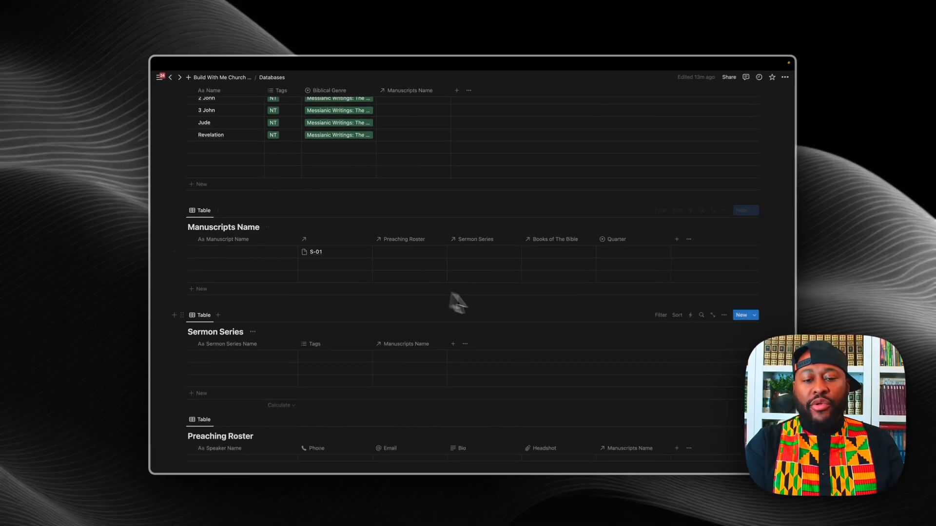
{"action": "scroll", "coordinate": [575, 314], "scroll_direction": "down", "scroll_amount": 4}
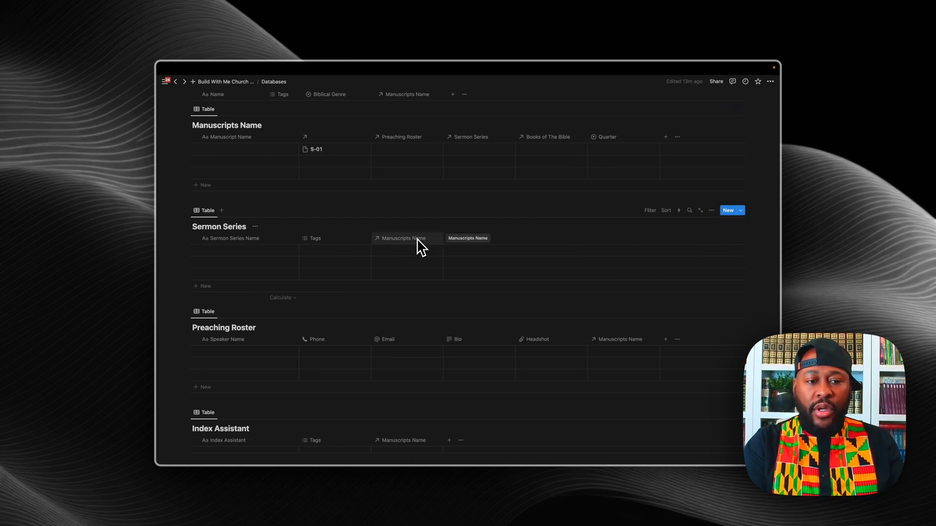
{"action": "scroll", "coordinate": [416, 238], "scroll_direction": "up", "scroll_amount": 1}
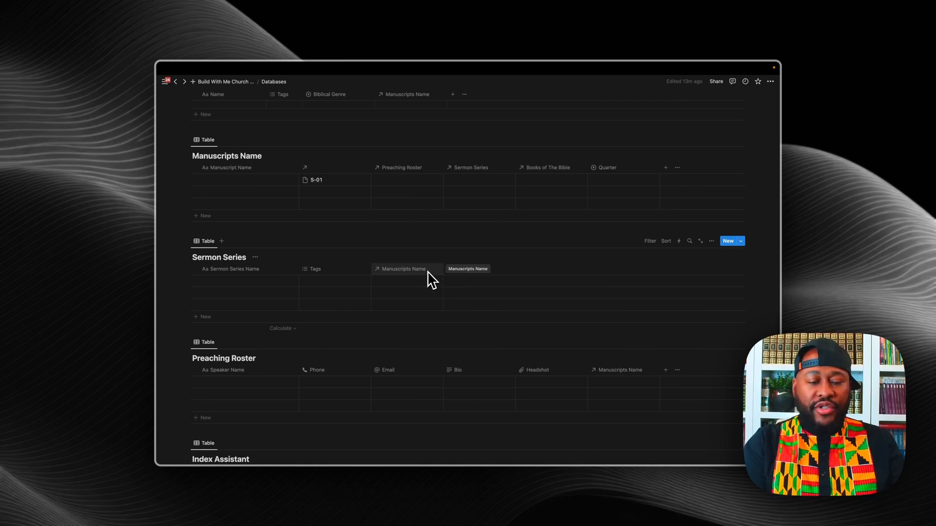
{"action": "scroll", "coordinate": [431, 280], "scroll_direction": "down", "scroll_amount": 1}
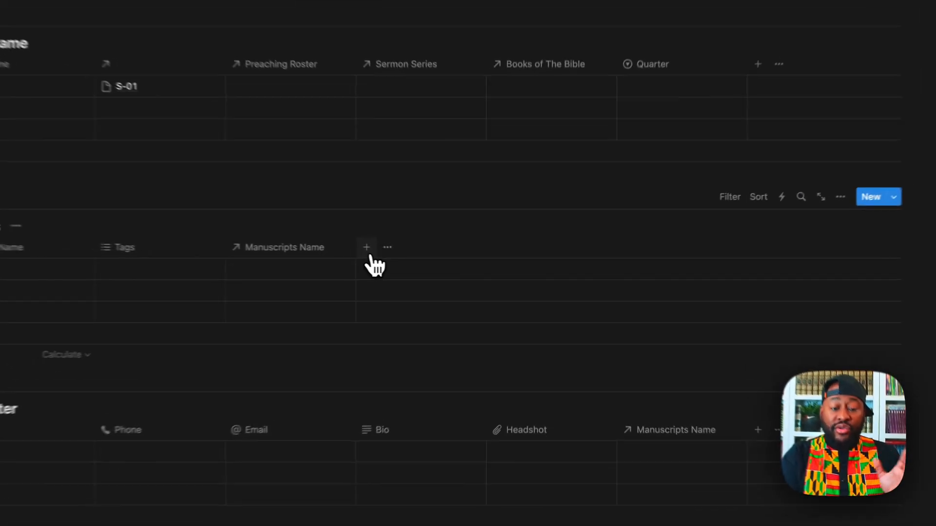
Step: Begin a Books of The Bible relation on Sermon Series, then abandon the unfinished setup
{"action": "left_click", "coordinate": [449, 264]}
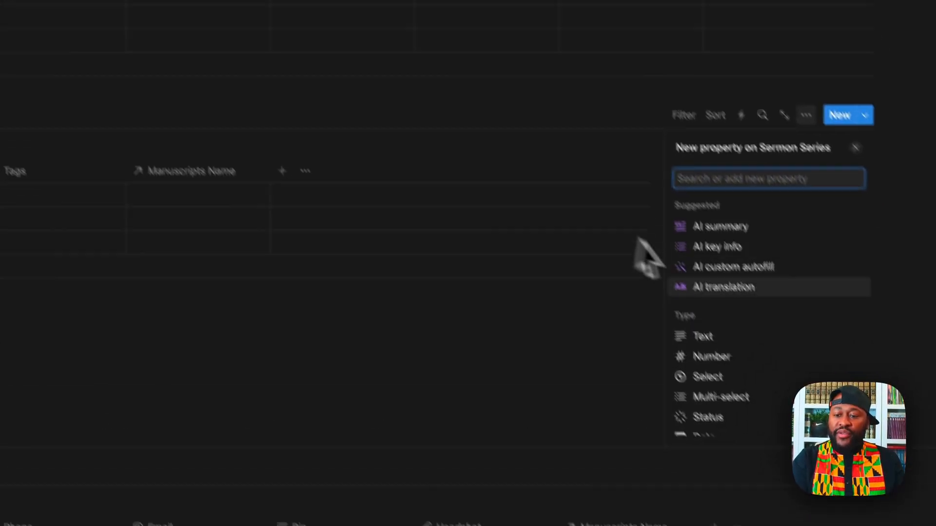
{"action": "scroll", "coordinate": [689, 251], "scroll_direction": "down", "scroll_amount": 5}
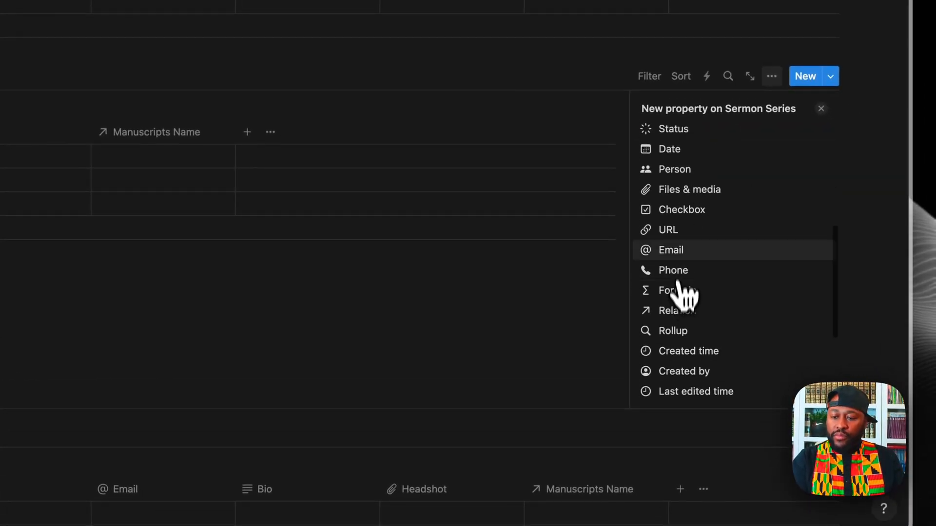
{"action": "left_click", "coordinate": [680, 313]}
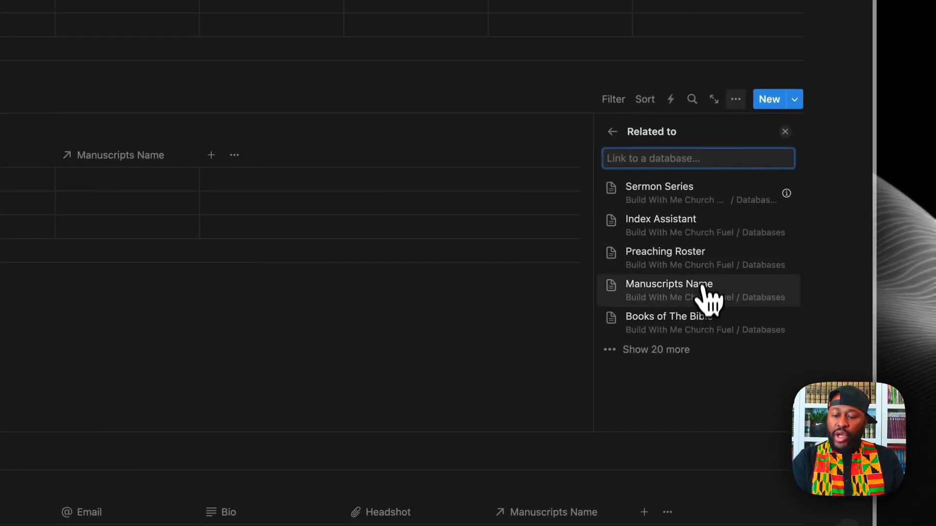
{"action": "left_click", "coordinate": [701, 323]}
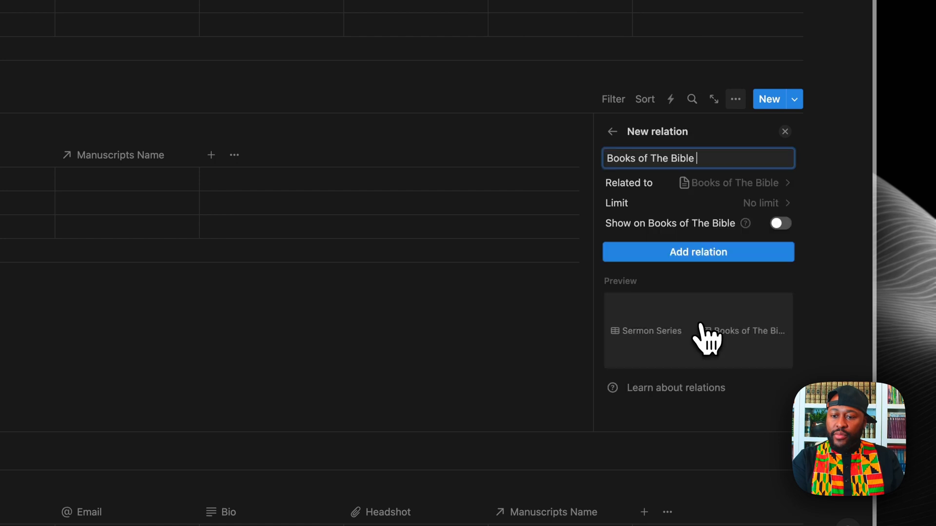
{"action": "left_click", "coordinate": [781, 223]}
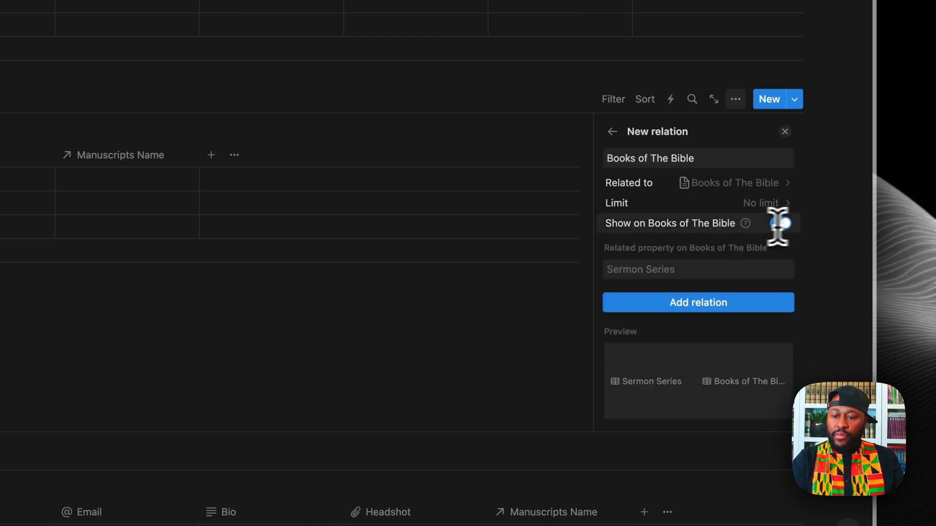
{"action": "left_click", "coordinate": [483, 326]}
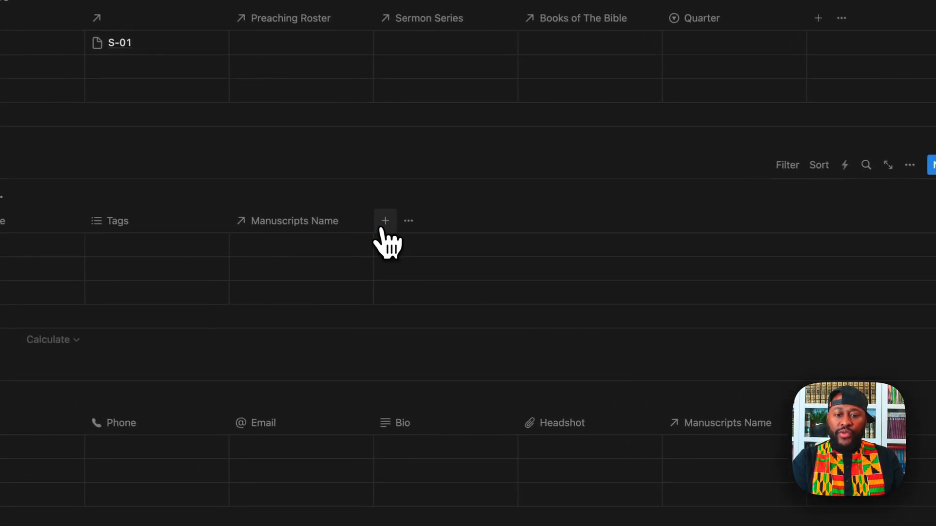
Step: Create the two-way Books of The Bible relation on Sermon Series
{"action": "left_click", "coordinate": [380, 221]}
{"action": "scroll", "coordinate": [648, 341], "scroll_direction": "down", "scroll_amount": 3}
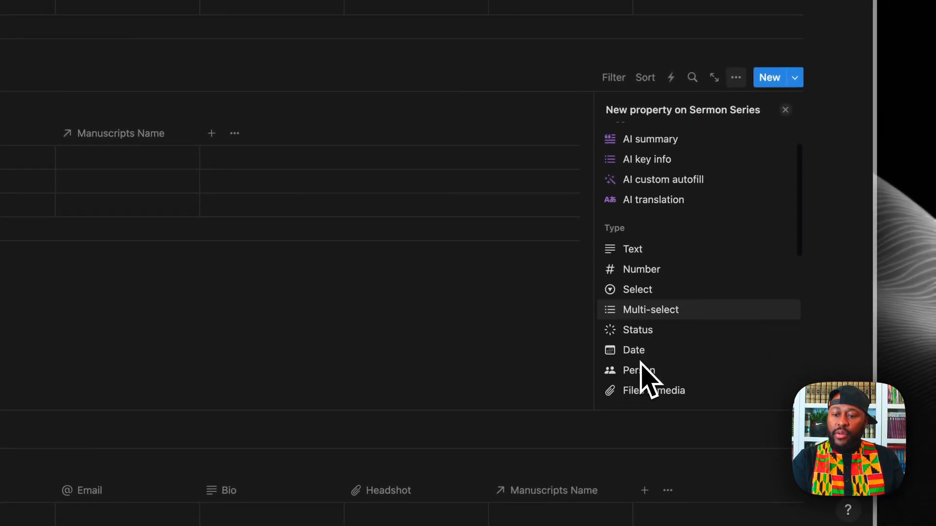
{"action": "scroll", "coordinate": [648, 317], "scroll_direction": "down", "scroll_amount": 4}
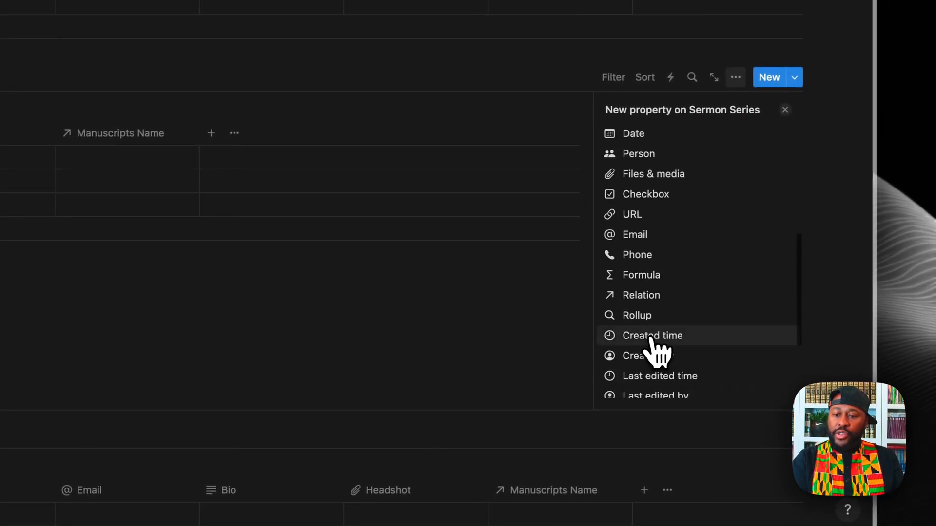
{"action": "left_click", "coordinate": [639, 295]}
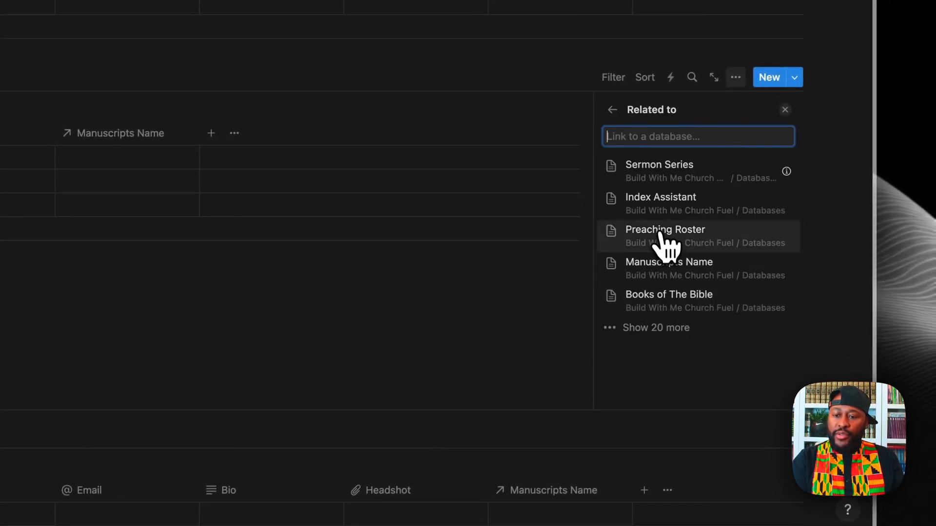
{"action": "left_click", "coordinate": [664, 307]}
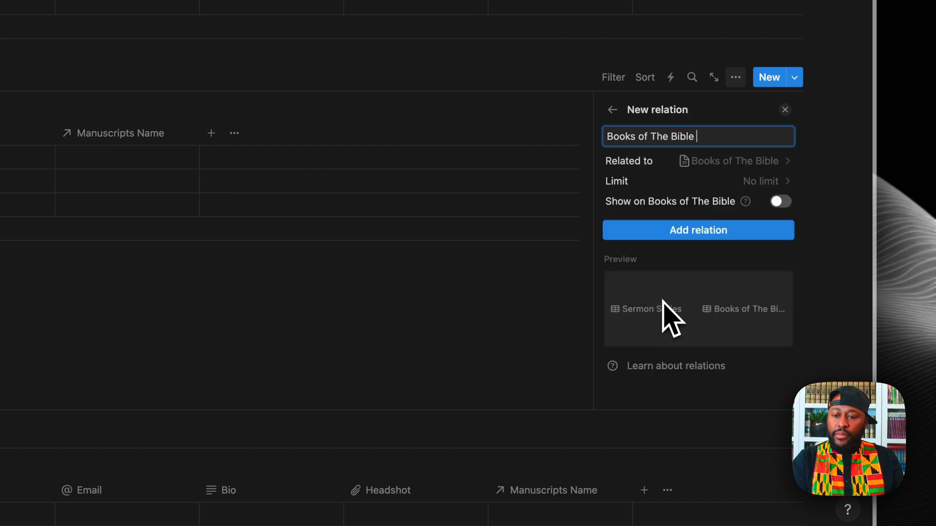
{"action": "left_click", "coordinate": [781, 201]}
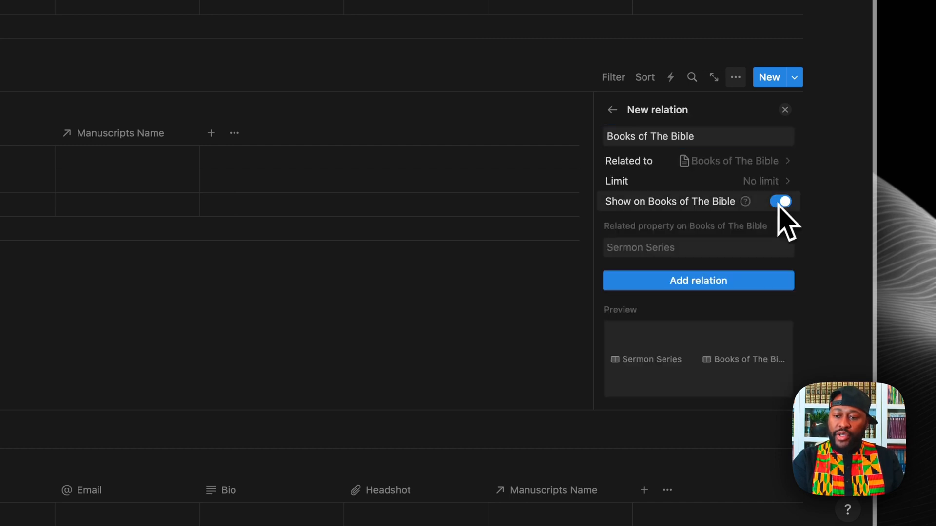
{"action": "left_click", "coordinate": [678, 281]}
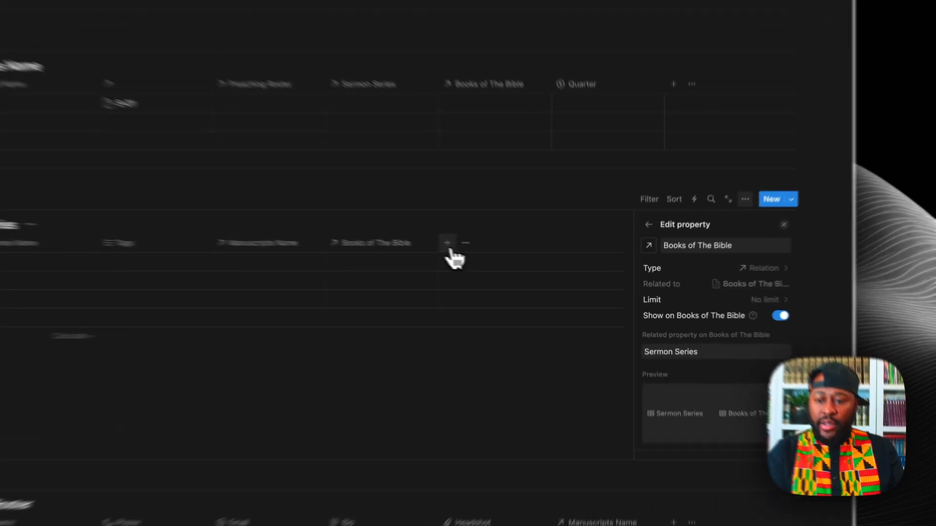
Step: Add an Index Assistant relation to Sermon Series, also shown on Index Assistant
{"action": "left_click", "coordinate": [523, 268]}
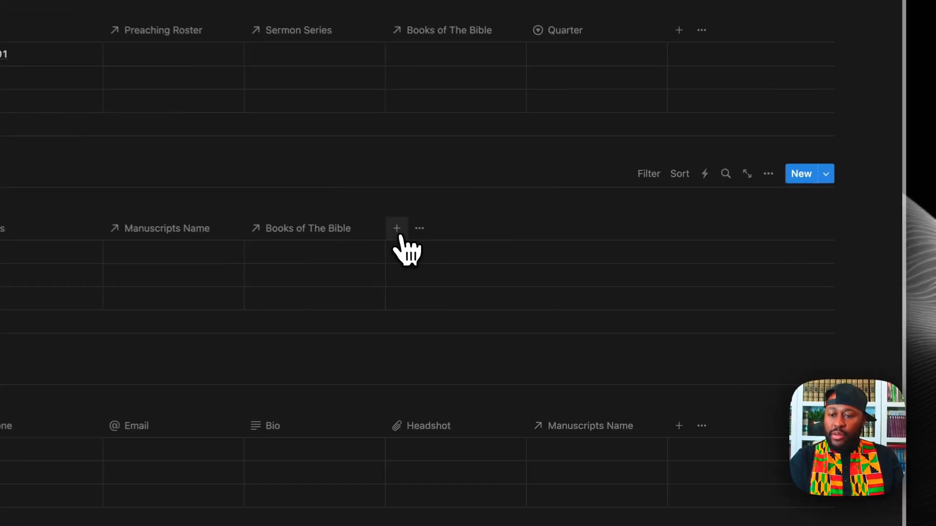
{"action": "left_click", "coordinate": [395, 227]}
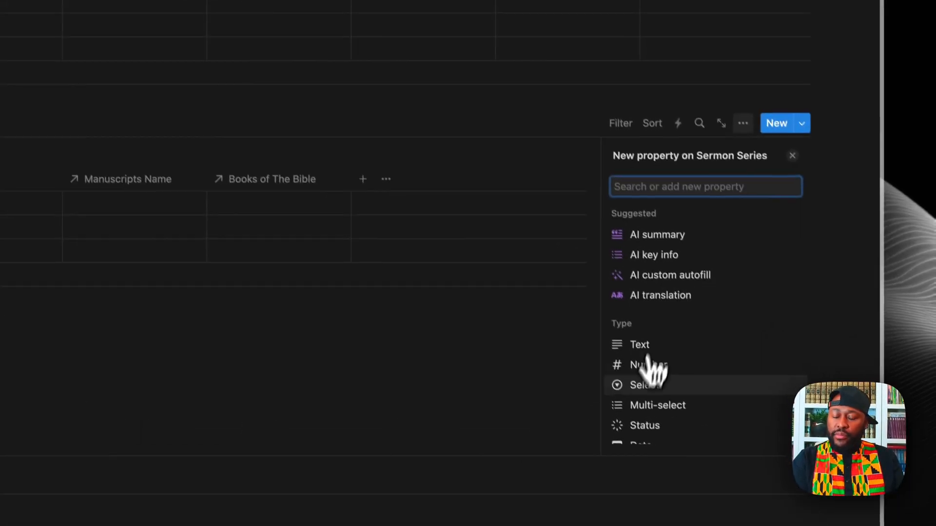
{"action": "scroll", "coordinate": [673, 429], "scroll_direction": "down", "scroll_amount": 5}
{"action": "left_click", "coordinate": [651, 365]}
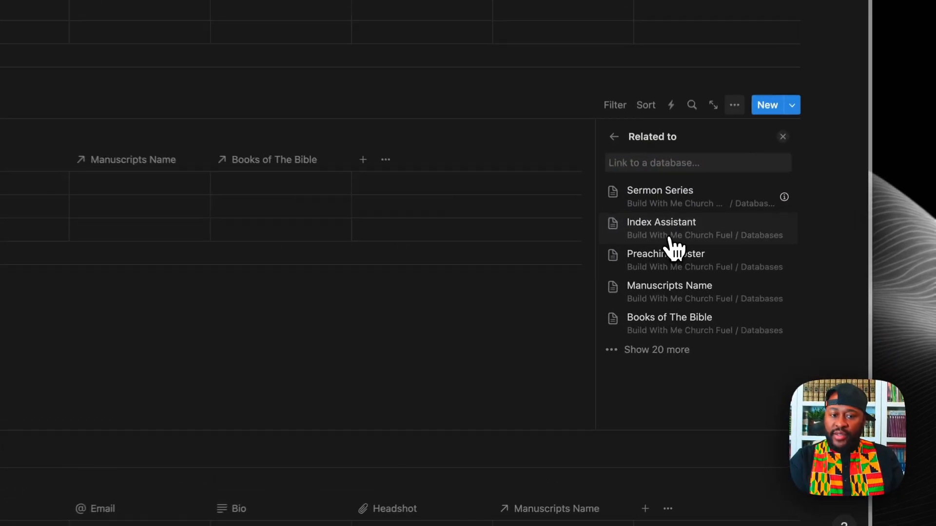
{"action": "left_click", "coordinate": [671, 239]}
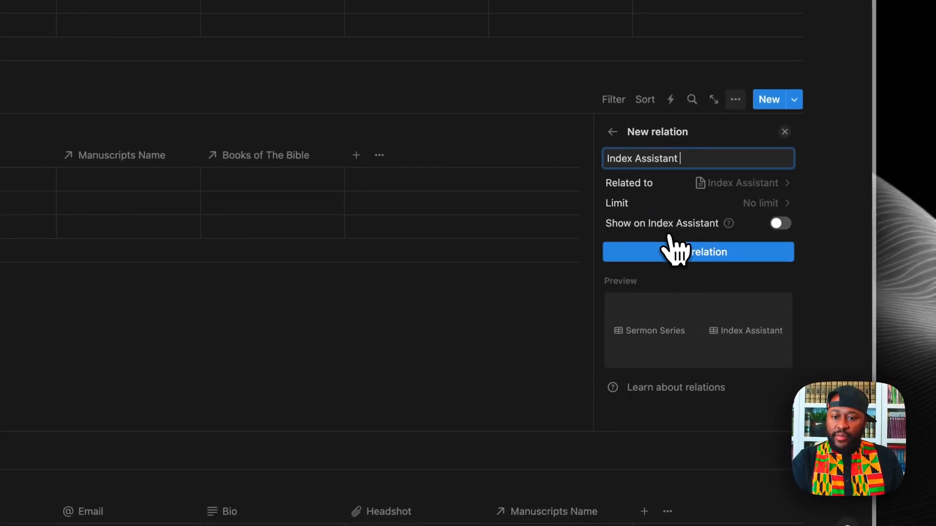
{"action": "left_click", "coordinate": [778, 226]}
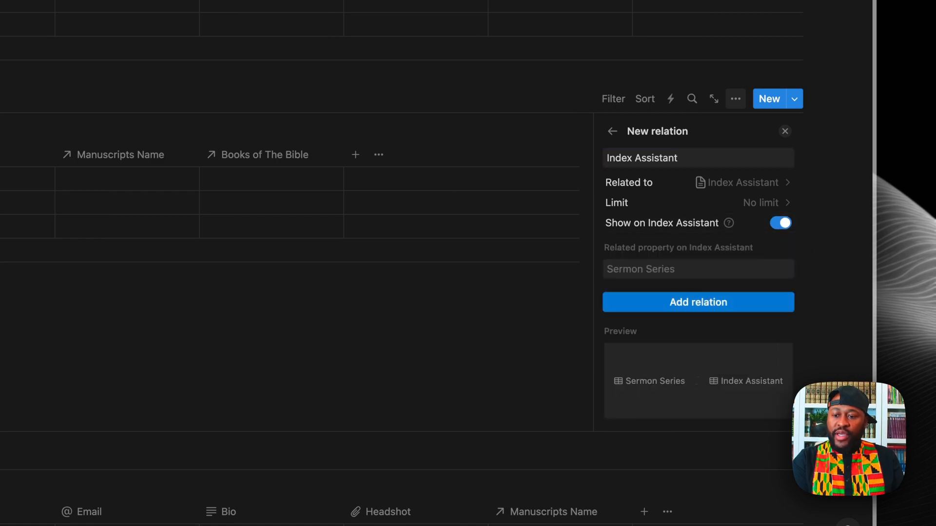
{"action": "left_click", "coordinate": [698, 303]}
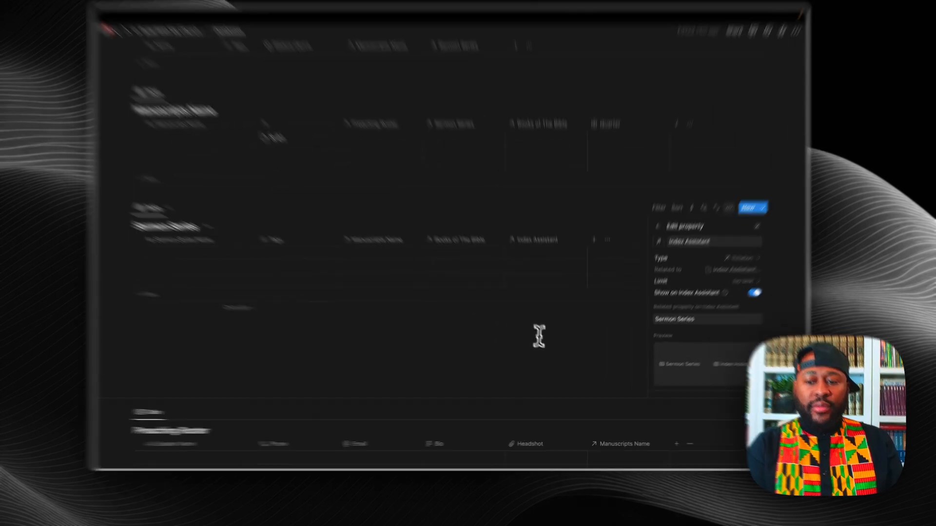
{"action": "left_click", "coordinate": [540, 336]}
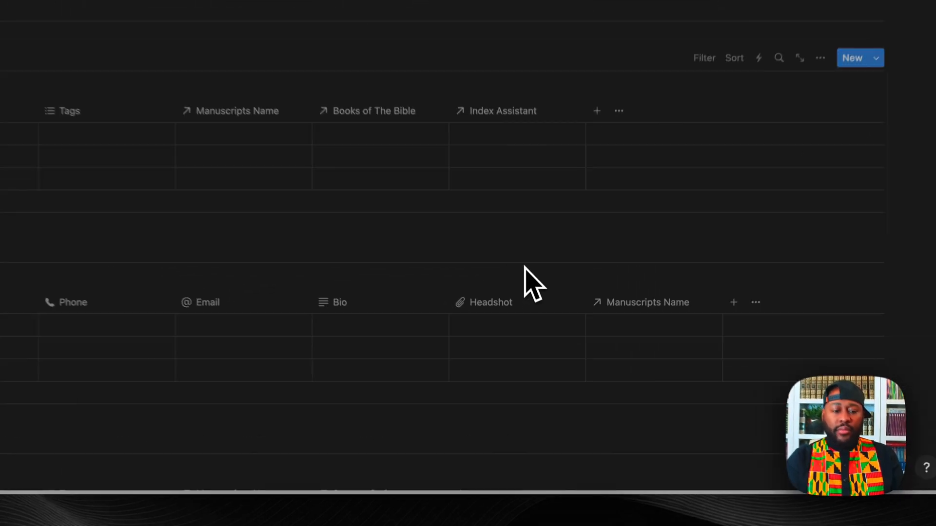
Step: Move the S-01 row to the top of the Index Assistant table
{"action": "scroll", "coordinate": [549, 333], "scroll_direction": "down", "scroll_amount": 1}
{"action": "scroll", "coordinate": [548, 334], "scroll_direction": "up", "scroll_amount": 2}
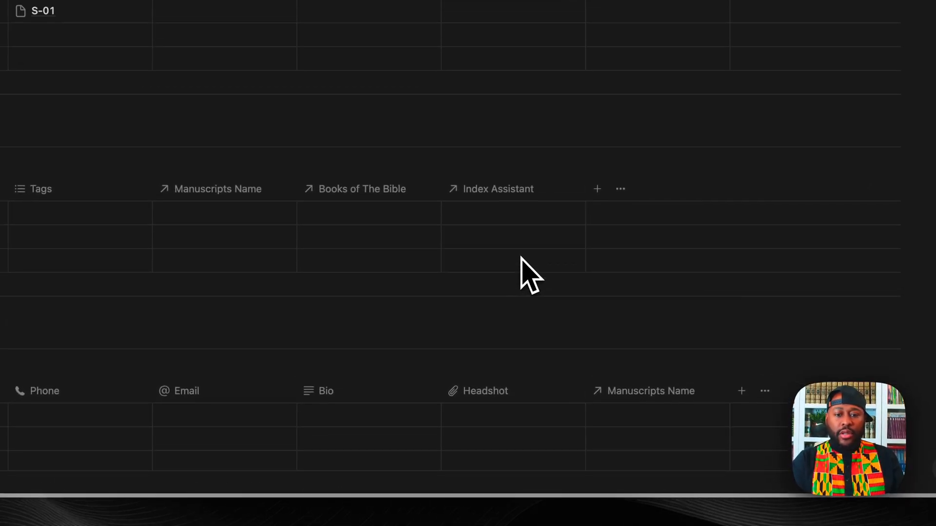
{"action": "scroll", "coordinate": [520, 257], "scroll_direction": "down", "scroll_amount": 3}
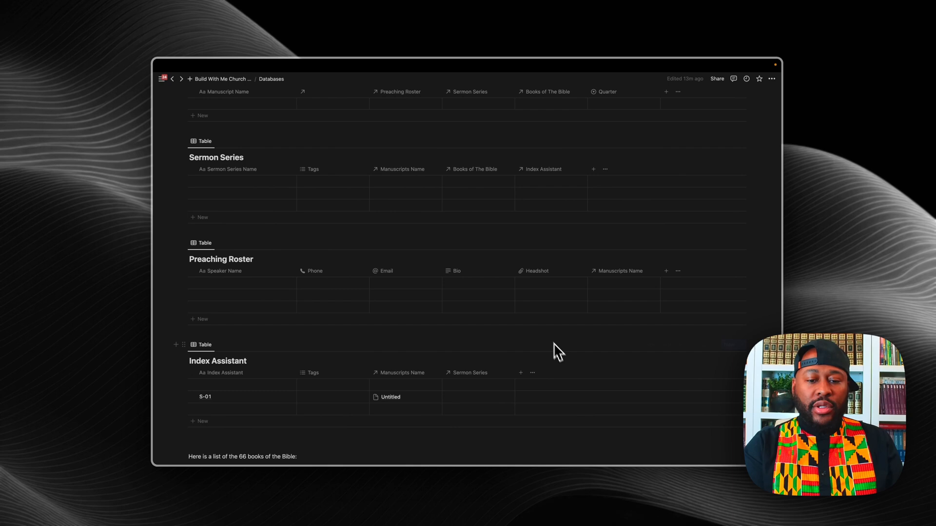
{"action": "scroll", "coordinate": [423, 392], "scroll_direction": "down", "scroll_amount": 2}
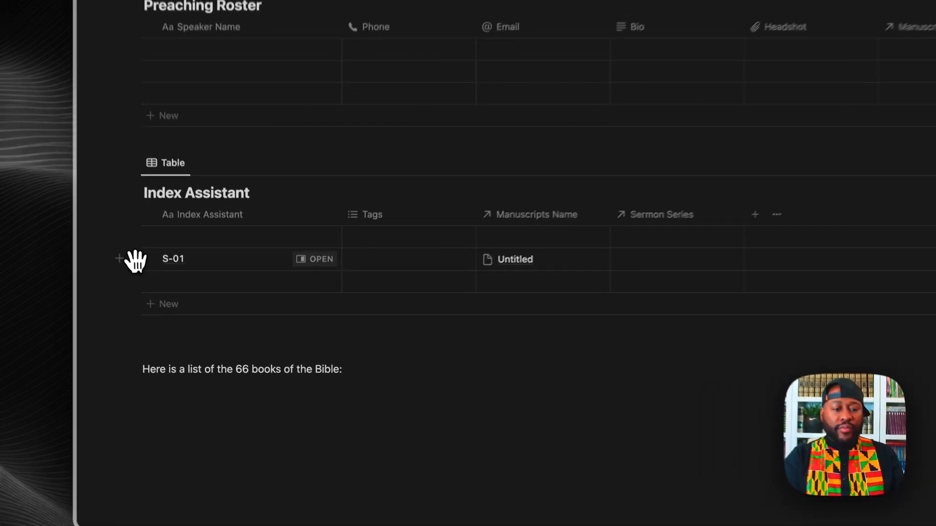
{"action": "left_click_drag", "start_coordinate": [187, 324], "coordinate": [188, 311]}
{"action": "left_click_drag", "start_coordinate": [130, 223], "coordinate": [131, 225]}
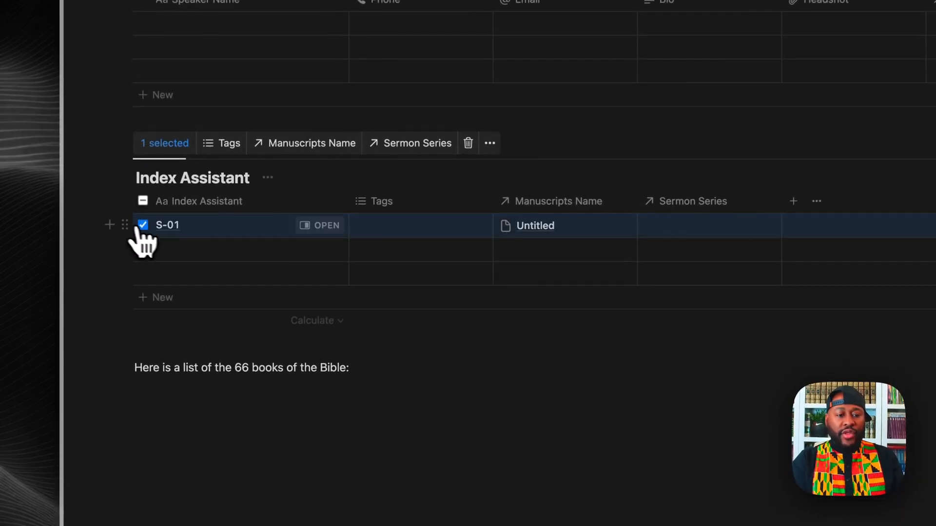
{"action": "left_click", "coordinate": [236, 251]}
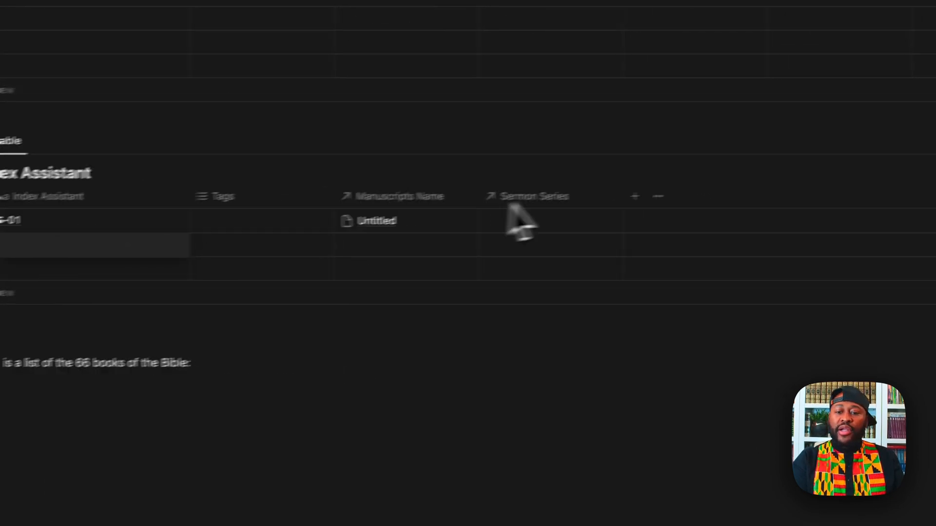
Step: Add a Date property to Index Assistant and move it to the first column
{"action": "left_click", "coordinate": [410, 245]}
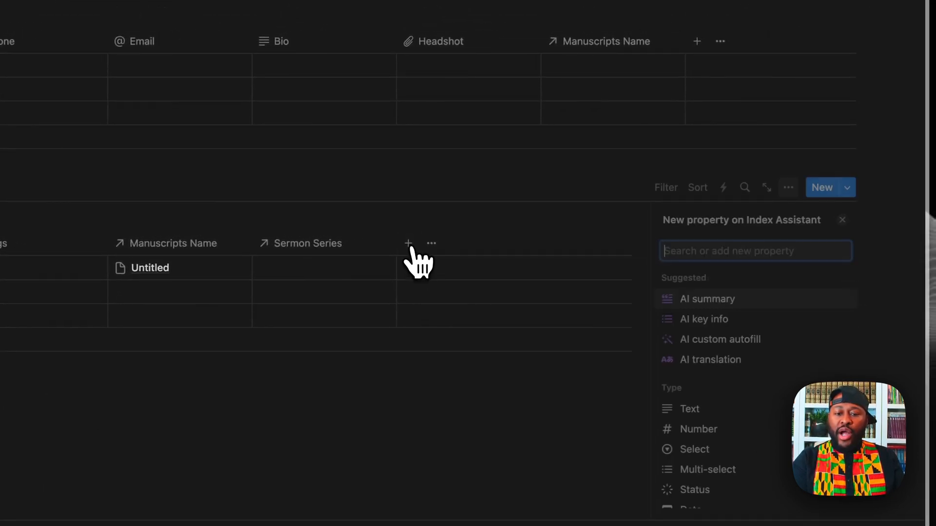
{"action": "scroll", "coordinate": [722, 412], "scroll_direction": "down", "scroll_amount": 3}
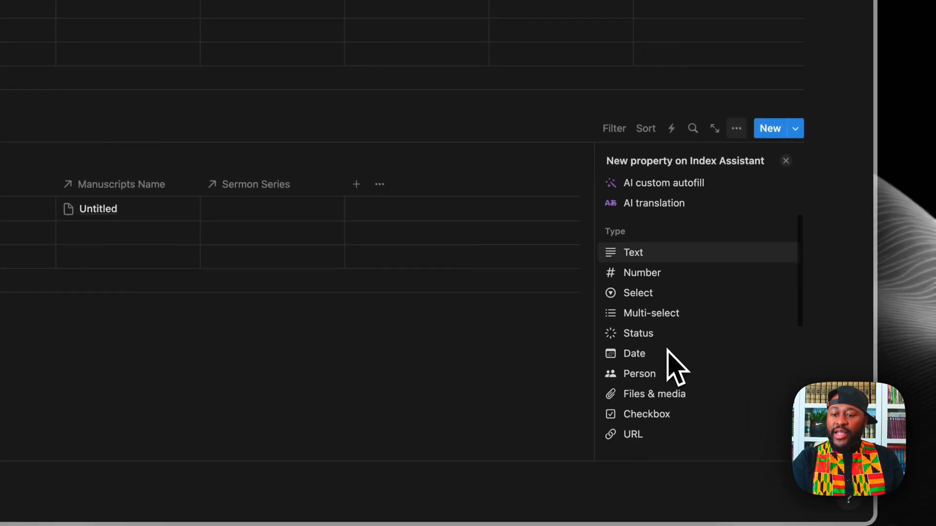
{"action": "left_click", "coordinate": [643, 355]}
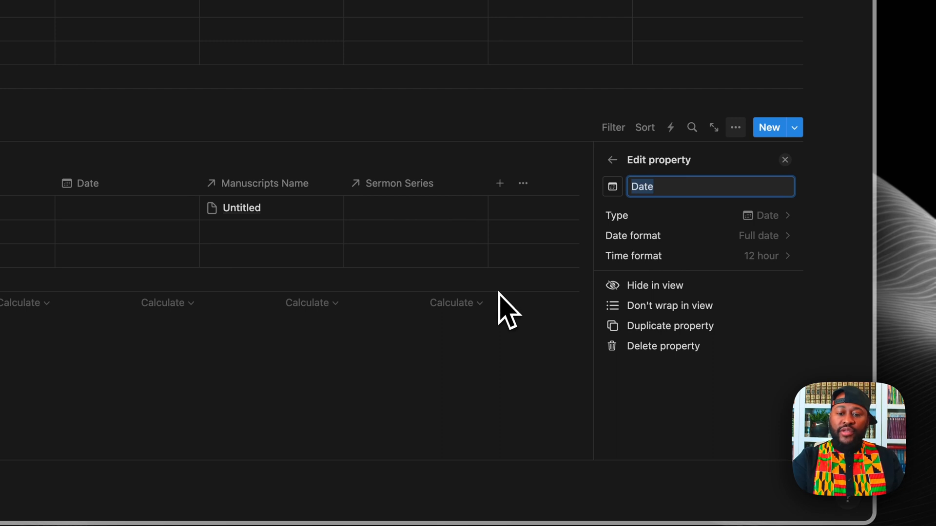
{"action": "left_click", "coordinate": [415, 369]}
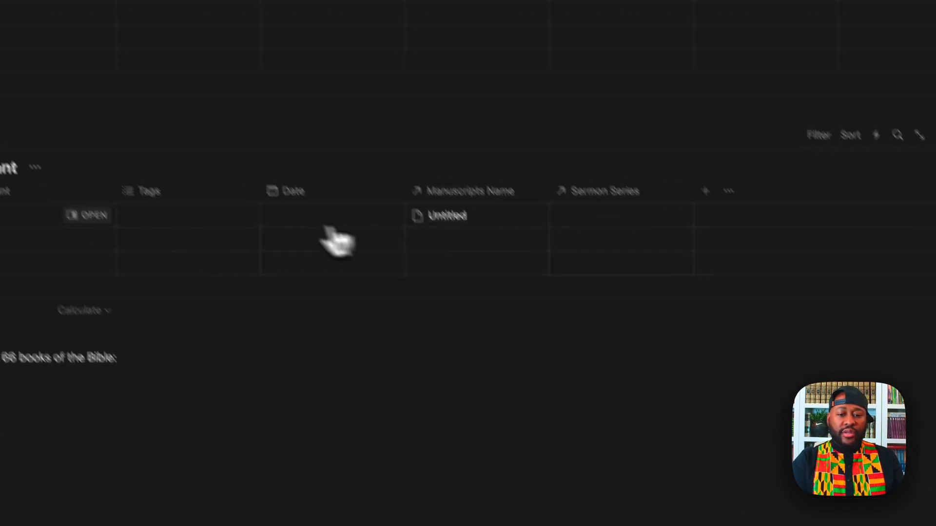
{"action": "left_click_drag", "start_coordinate": [318, 161], "coordinate": [273, 162]}
{"action": "left_click_drag", "start_coordinate": [357, 252], "coordinate": [28, 251]}
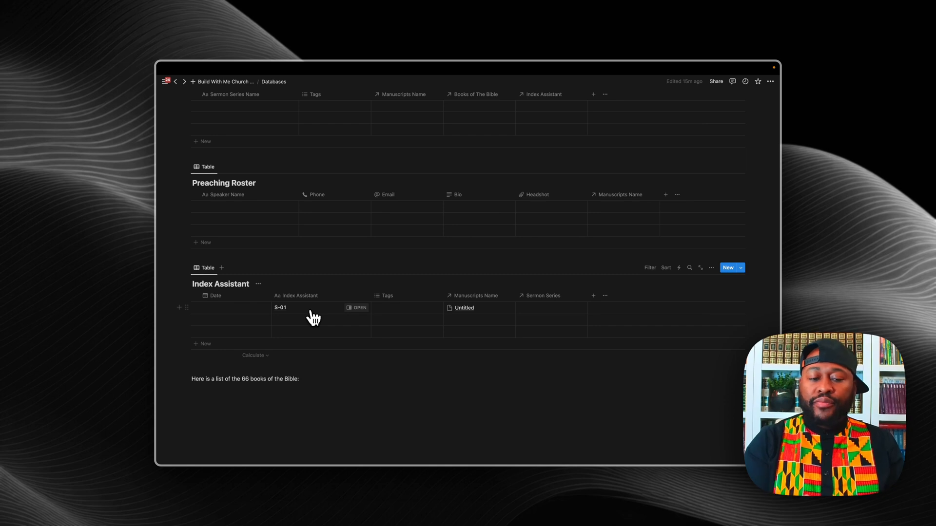
Step: Delete the line introducing the 66 books of the Bible
{"action": "scroll", "coordinate": [305, 390], "scroll_direction": "down", "scroll_amount": 1}
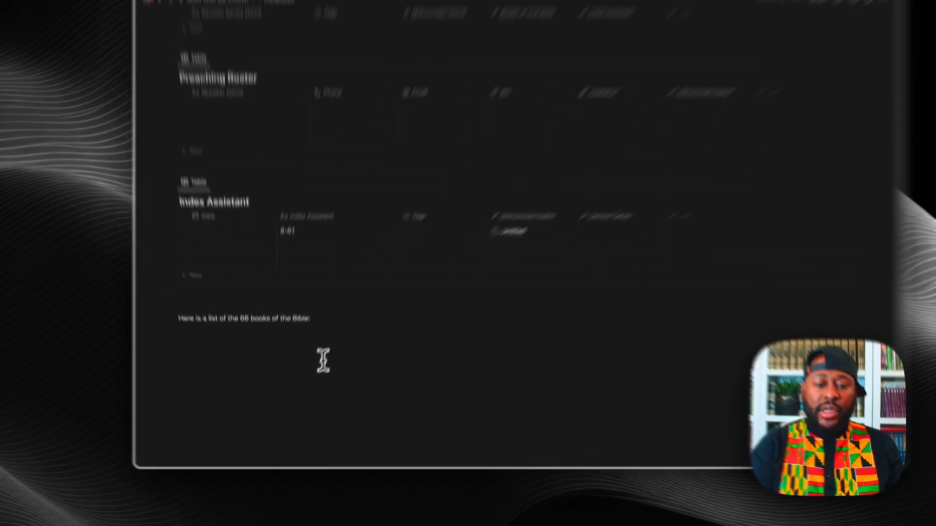
{"action": "left_click_drag", "start_coordinate": [289, 254], "coordinate": [131, 241]}
{"action": "key", "text": "BackSpace"}
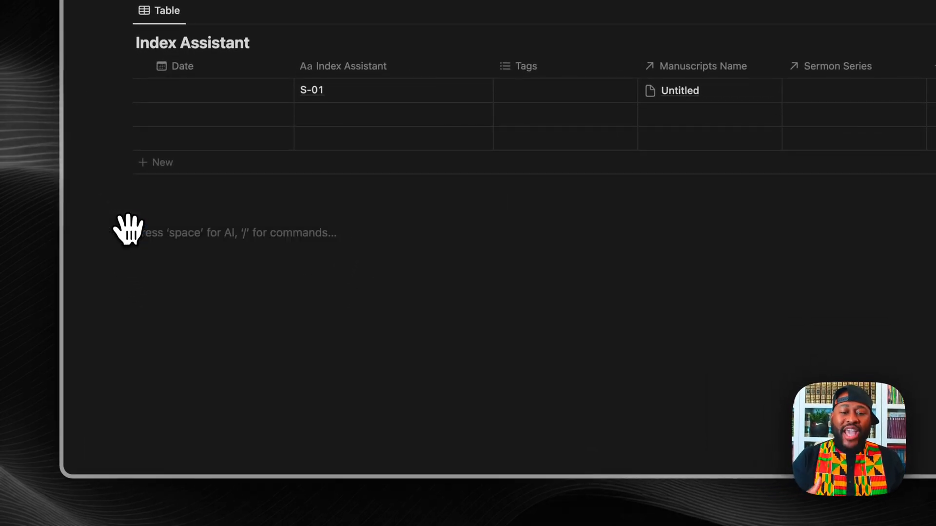
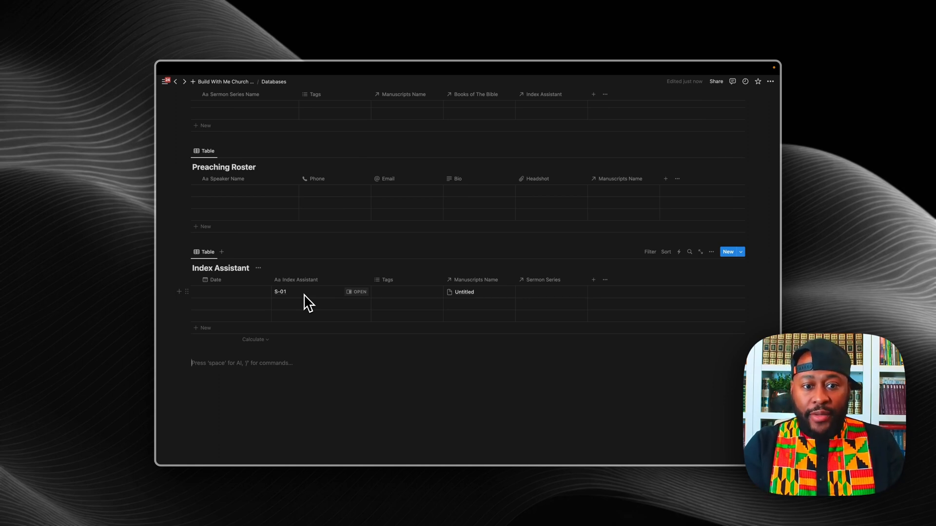
Step: Add more rows to the Index Assistant table
{"action": "left_click", "coordinate": [301, 305]}
{"action": "left_click", "coordinate": [219, 334]}
{"action": "left_click", "coordinate": [205, 328]}
{"action": "left_click", "coordinate": [203, 341]}
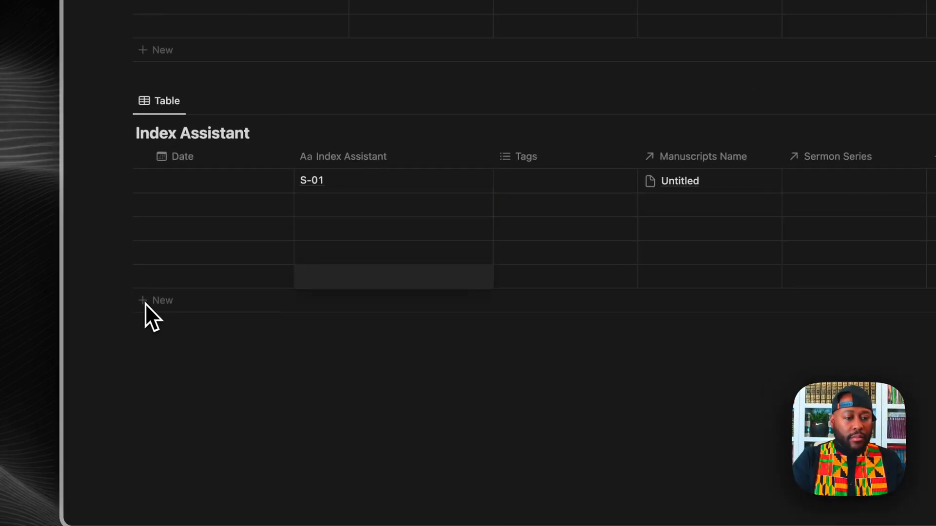
Step: Date a new row in 2024 with the next weekly Sunday, continuing from January 7
{"action": "left_click", "coordinate": [145, 303]}
{"action": "left_click", "coordinate": [146, 403]}
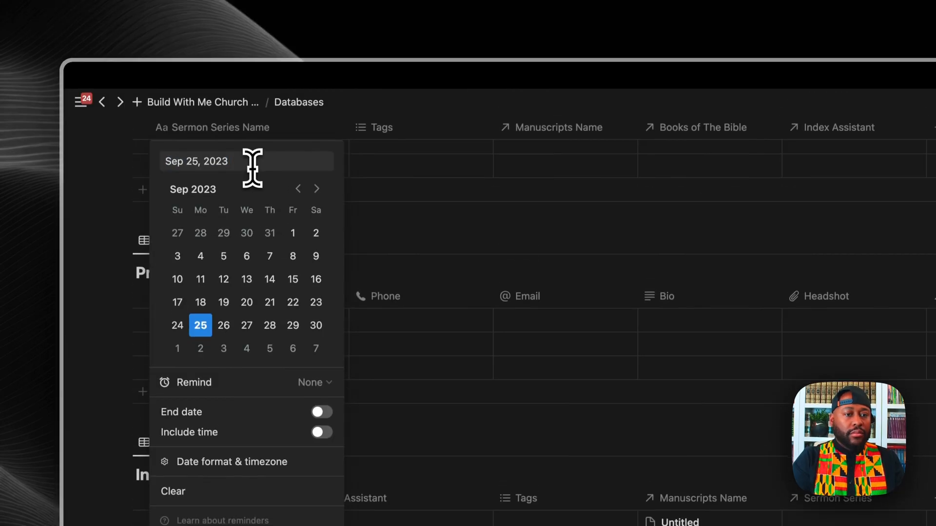
{"action": "key", "text": "BackSpace"}
{"action": "type", "text": "4"}
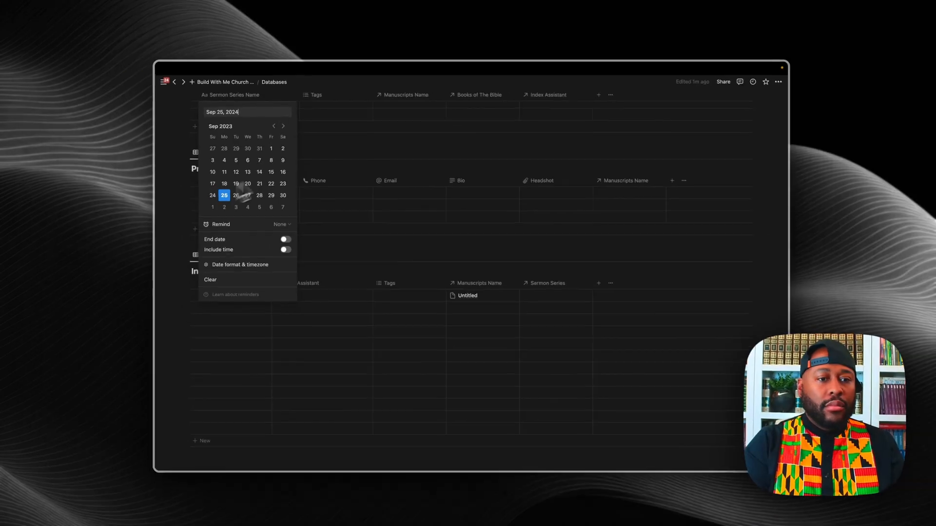
{"action": "left_click", "coordinate": [283, 125]}
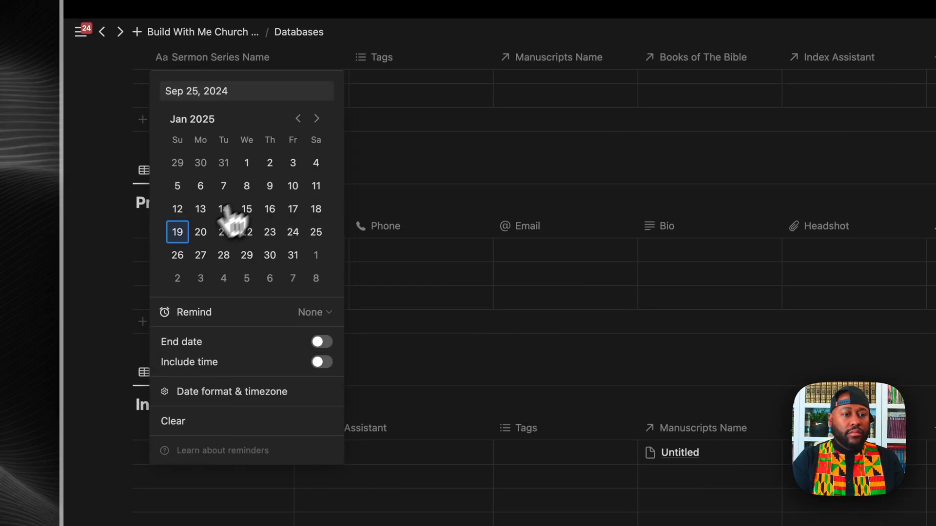
{"action": "left_click", "coordinate": [213, 160]}
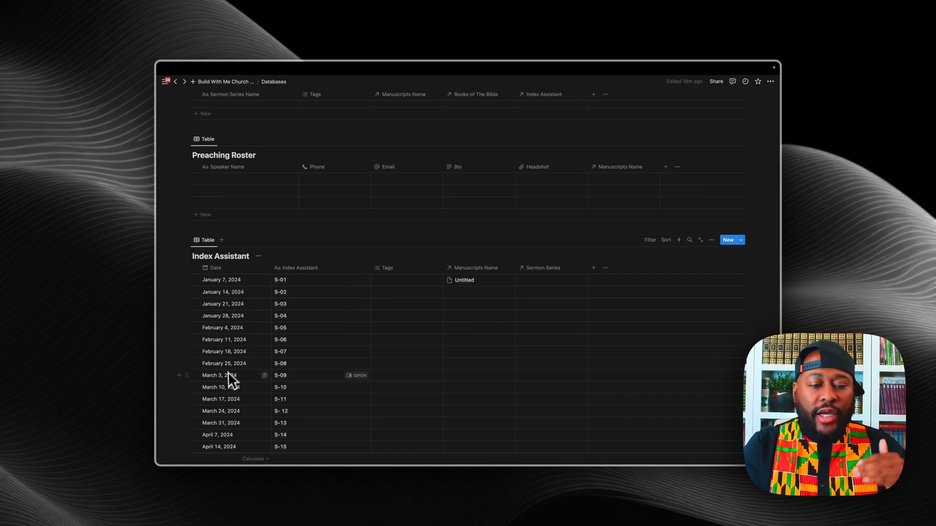
{"action": "scroll", "coordinate": [227, 381], "scroll_direction": "down", "scroll_amount": 5}
{"action": "scroll", "coordinate": [226, 385], "scroll_direction": "up", "scroll_amount": 6}
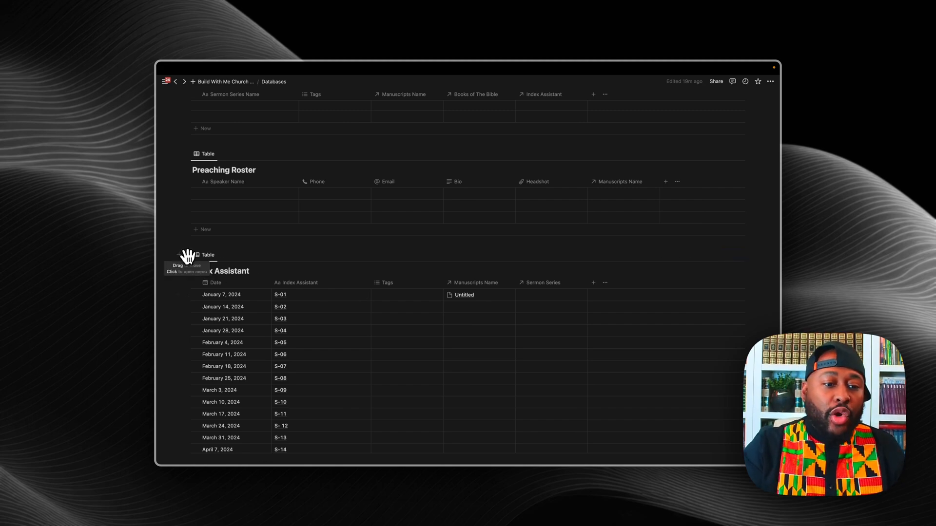
Step: Drag the Index Assistant table under the Databases title, then go to Build With Me Church Fuel
{"action": "left_click_drag", "start_coordinate": [188, 256], "coordinate": [227, 187]}
{"action": "left_click_drag", "start_coordinate": [204, 309], "coordinate": [146, 230]}
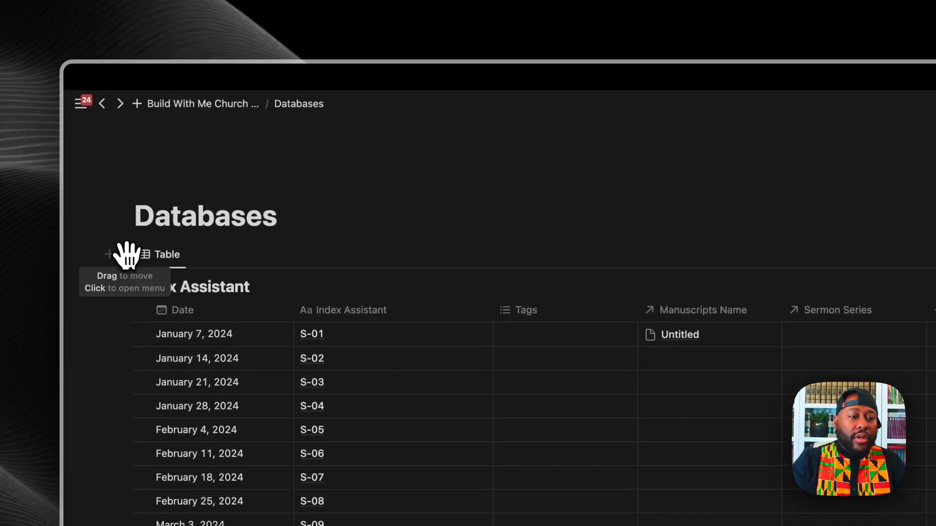
{"action": "left_click", "coordinate": [127, 254]}
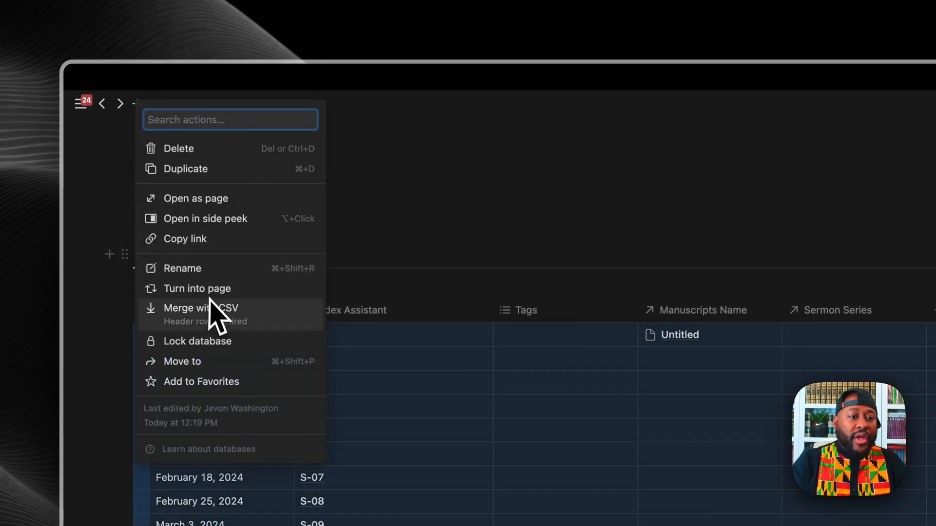
{"action": "left_click", "coordinate": [200, 240]}
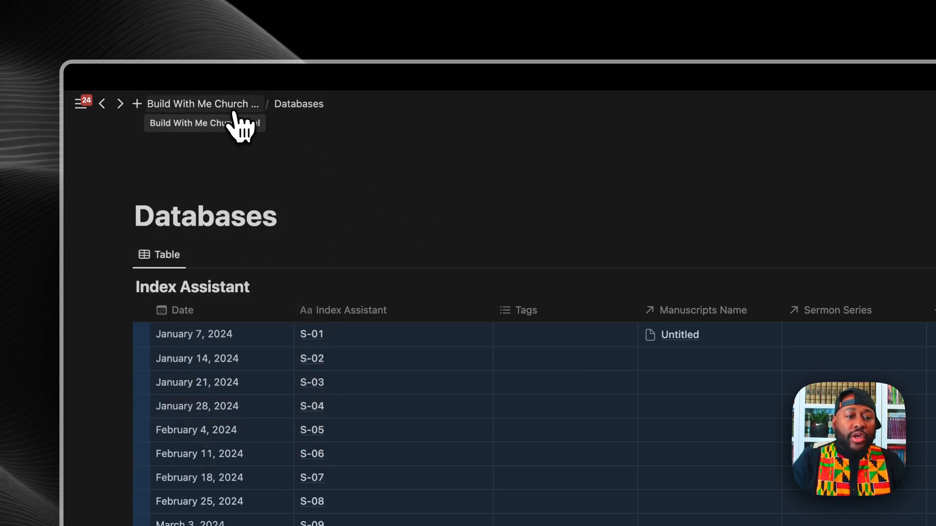
{"action": "left_click", "coordinate": [237, 117]}
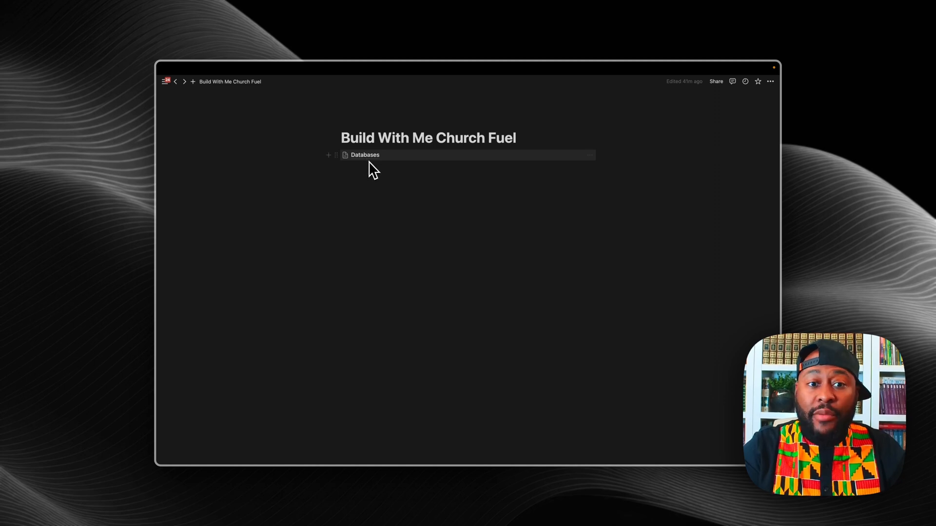
Step: Insert a linked view of the Index Assistant database above Databases from its pasted link
{"action": "left_click", "coordinate": [367, 206]}
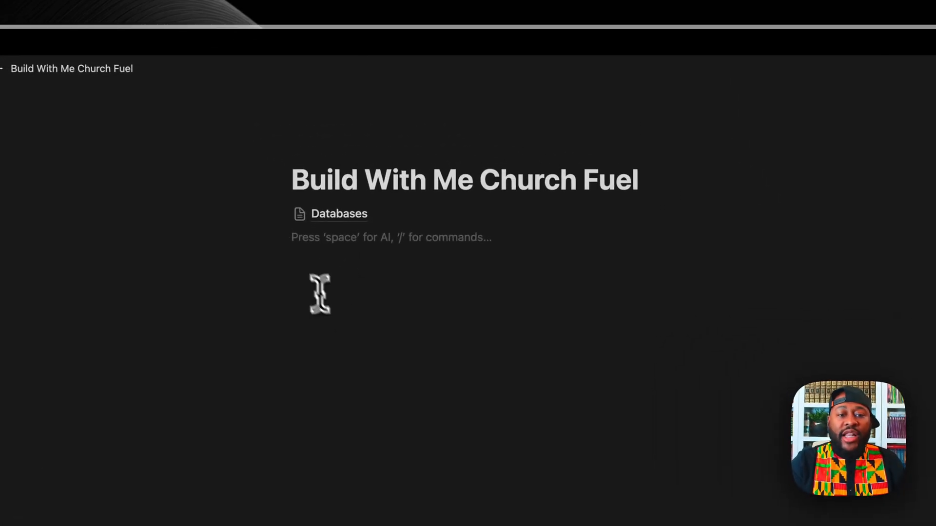
{"action": "mouse_move", "coordinate": [293, 231]}
{"action": "left_mouse_down"}
{"action": "mouse_move", "coordinate": [289, 202]}
{"action": "mouse_move", "coordinate": [282, 217]}
{"action": "left_mouse_up"}
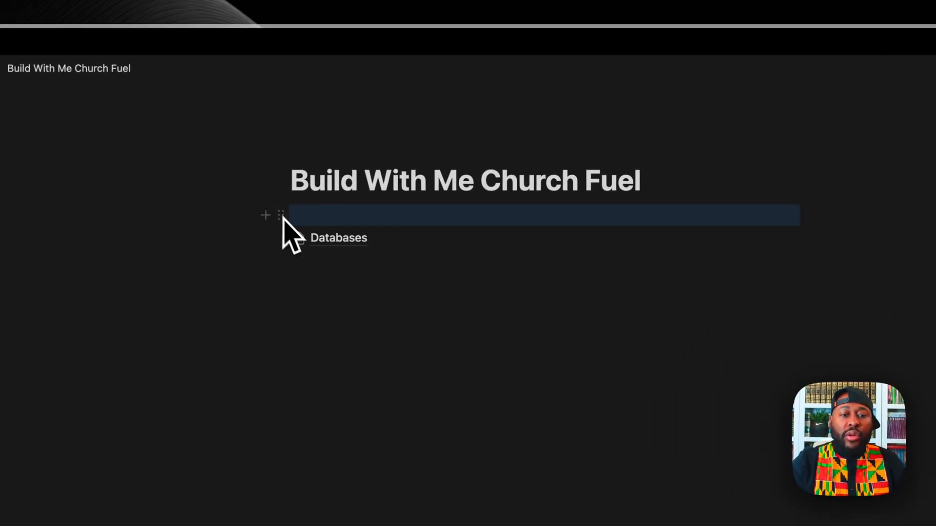
{"action": "left_click", "coordinate": [327, 218]}
{"action": "key", "text": "super+v"}
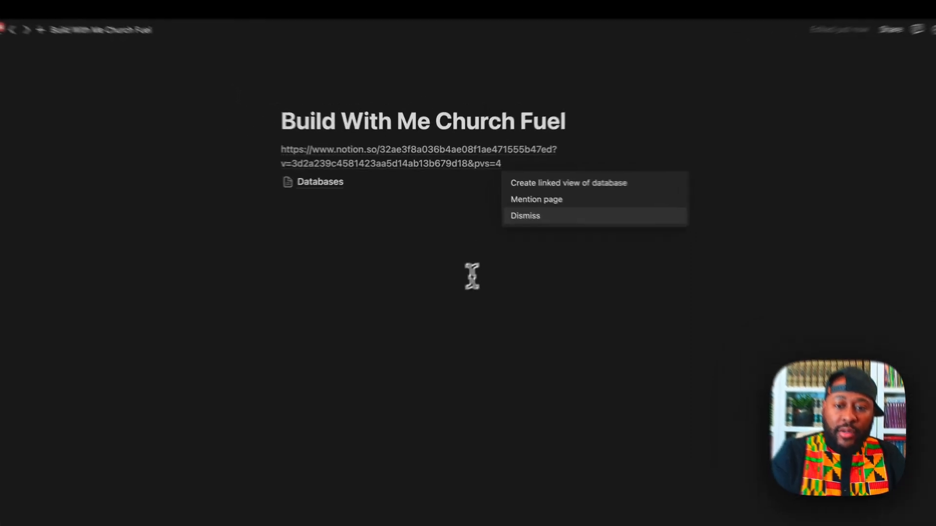
{"action": "left_click", "coordinate": [471, 202]}
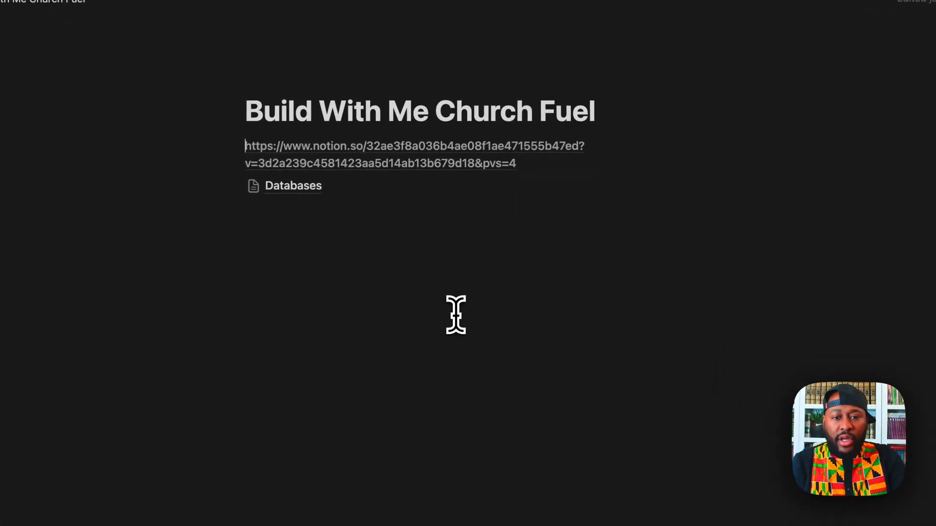
{"action": "key", "text": "super+z"}
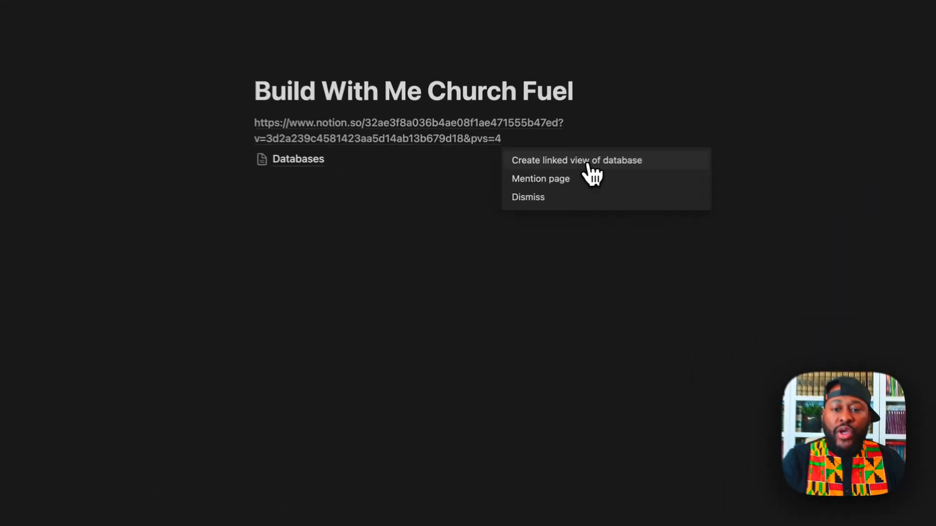
{"action": "left_click", "coordinate": [525, 177]}
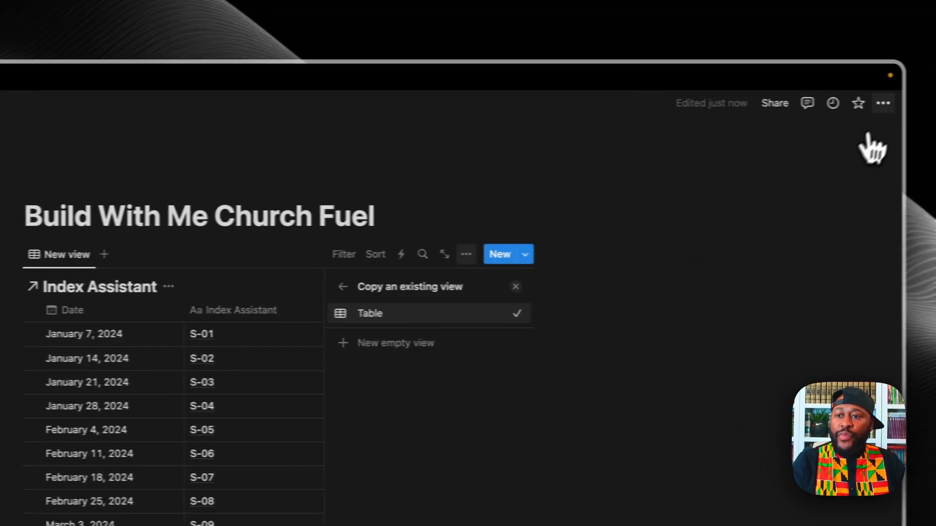
Step: Switch the Build With Me Church Fuel page to full width
{"action": "left_click", "coordinate": [883, 103]}
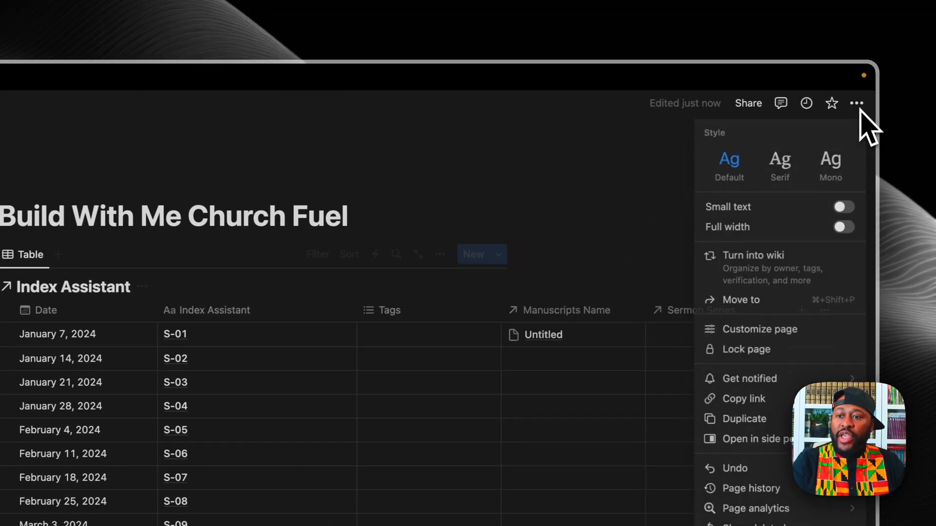
{"action": "left_click", "coordinate": [870, 228]}
{"action": "left_click", "coordinate": [468, 186]}
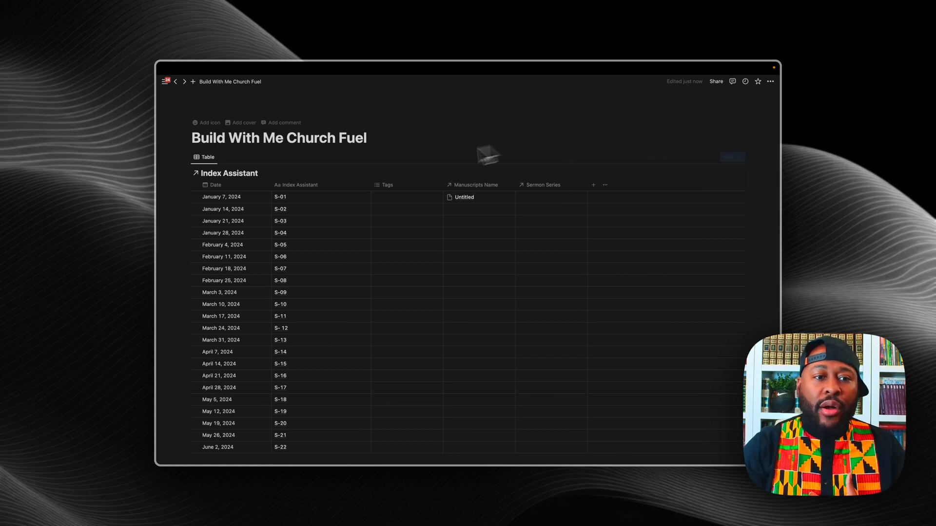
Step: In Databases, name the first manuscript 'At the Jump' and start a 'The Blue Print' series entry
{"action": "scroll", "coordinate": [359, 188], "scroll_direction": "down", "scroll_amount": 15}
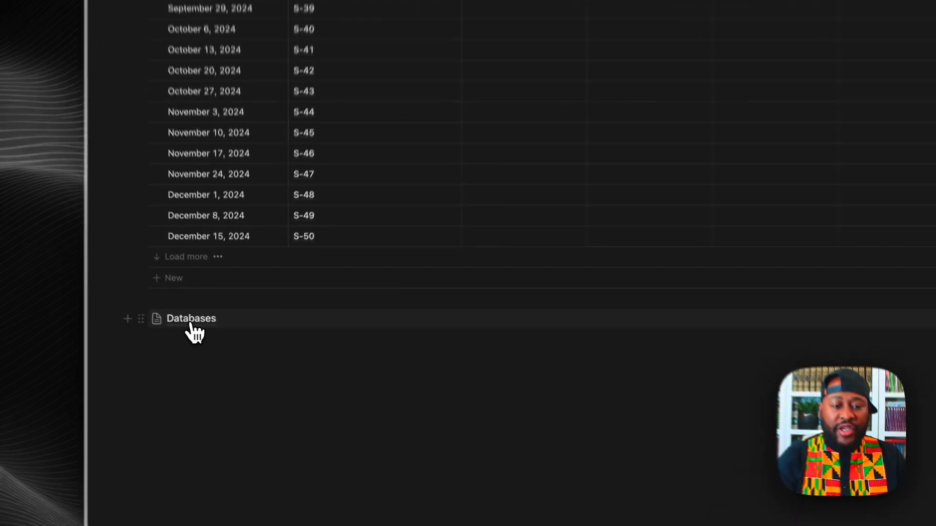
{"action": "left_click", "coordinate": [214, 341]}
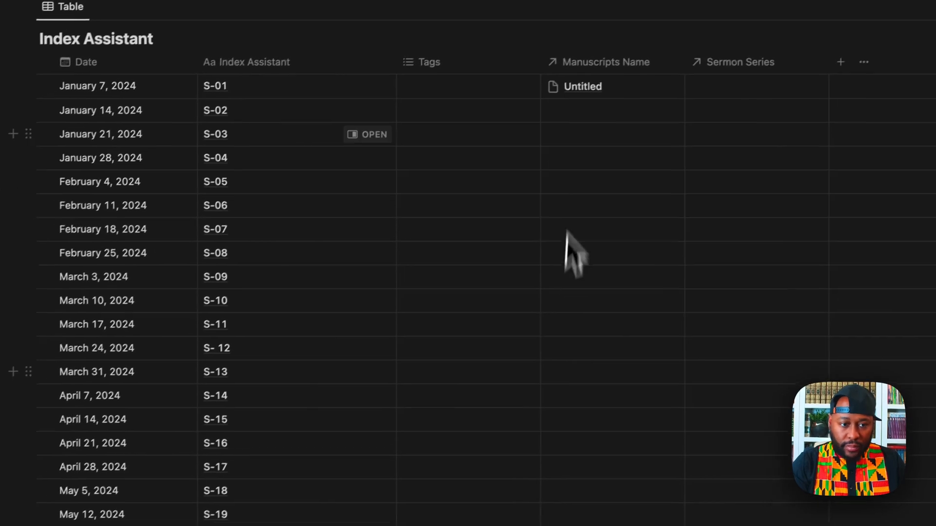
{"action": "scroll", "coordinate": [487, 302], "scroll_direction": "down", "scroll_amount": 20}
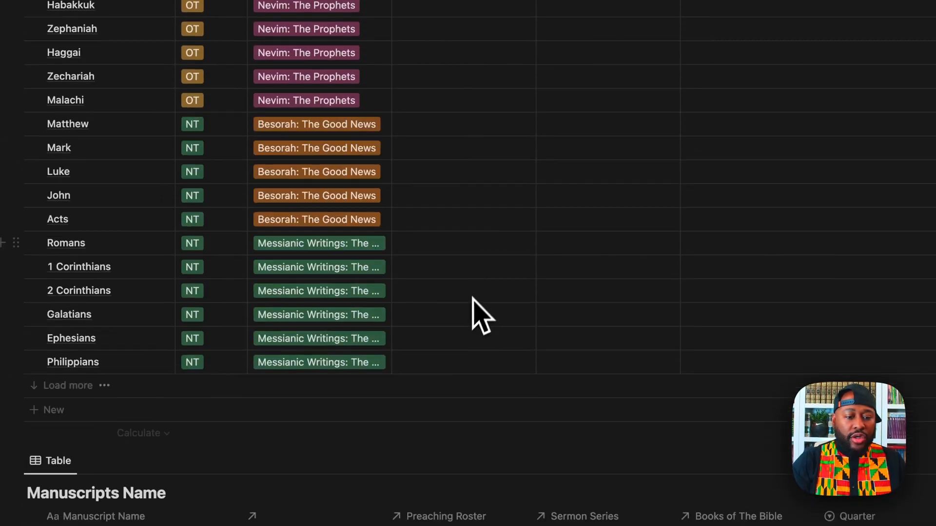
{"action": "scroll", "coordinate": [475, 317], "scroll_direction": "down", "scroll_amount": 10}
{"action": "scroll", "coordinate": [429, 293], "scroll_direction": "up", "scroll_amount": 1}
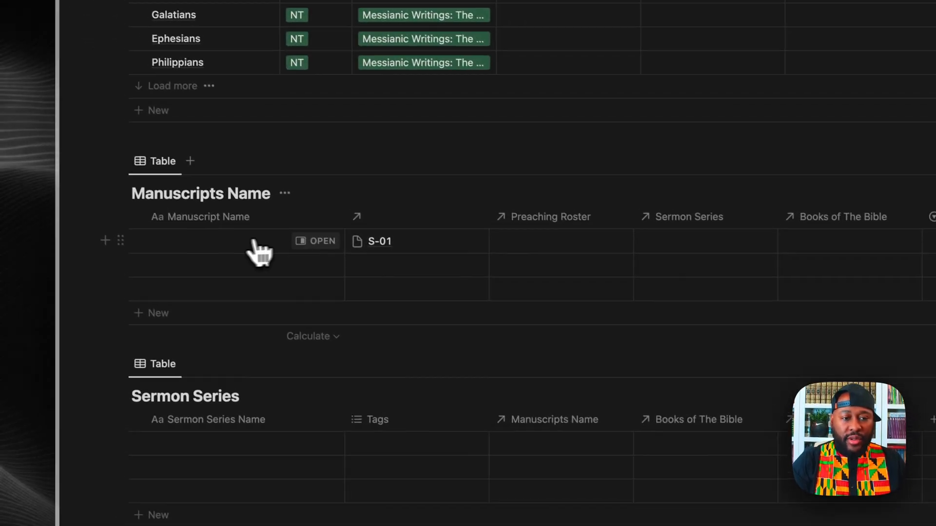
{"action": "left_click", "coordinate": [254, 243]}
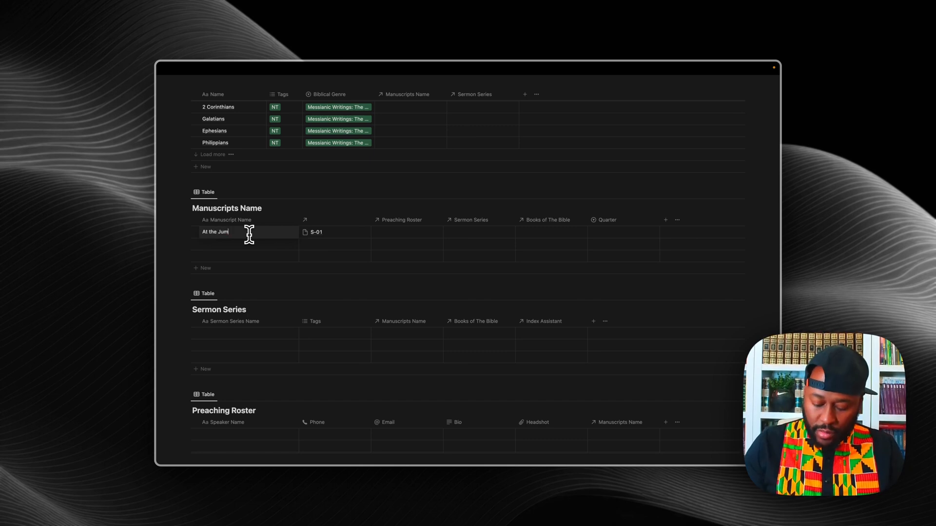
{"action": "key", "text": "Escape"}
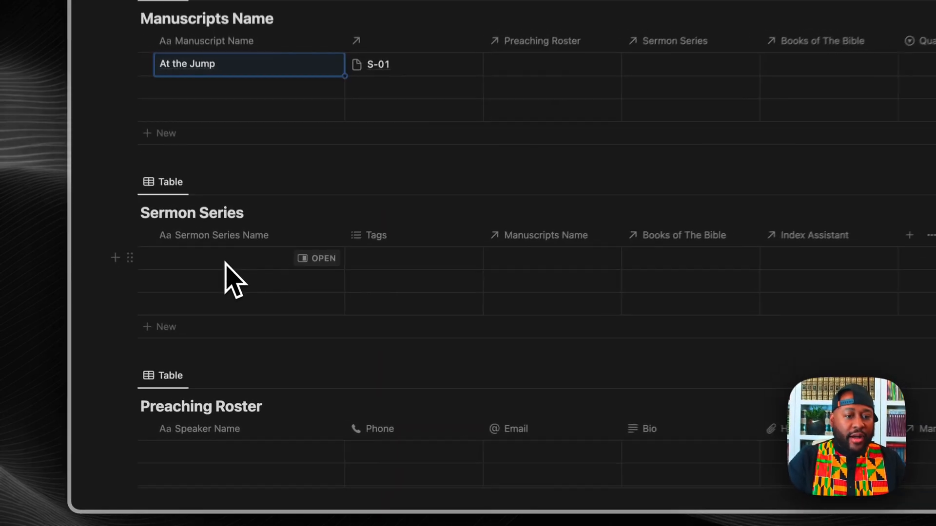
{"action": "left_click", "coordinate": [220, 258]}
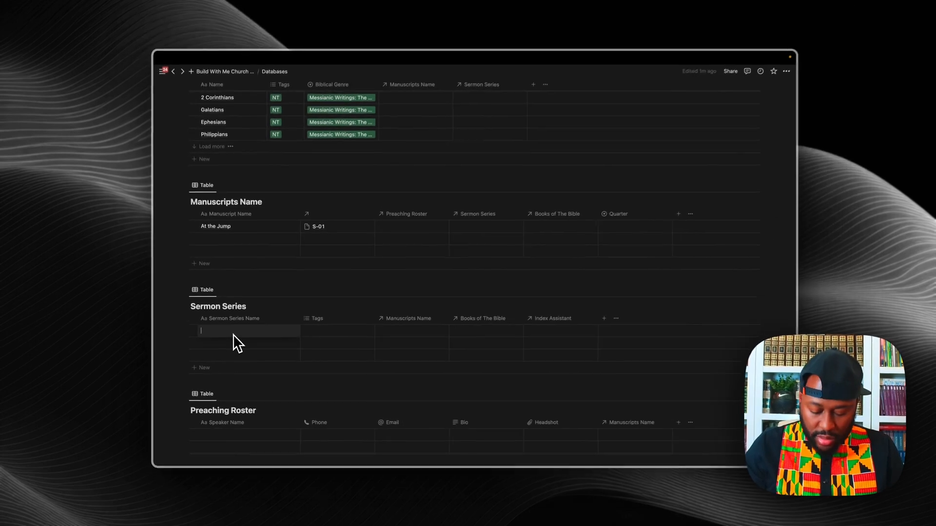
{"action": "type", "text": "T"}
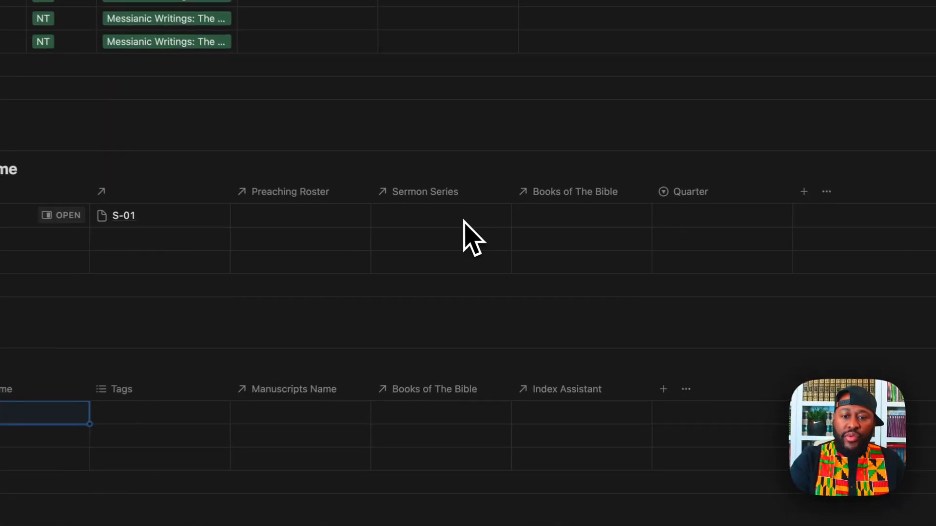
Step: Set At the Jump's Sermon Series to The Blue Print
{"action": "left_click", "coordinate": [488, 232]}
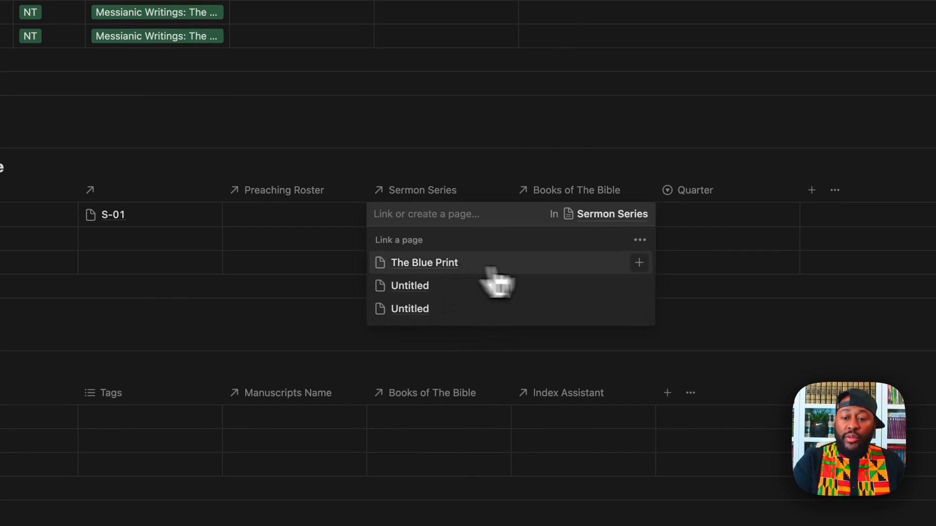
{"action": "left_click", "coordinate": [639, 263]}
{"action": "key", "text": "Escape"}
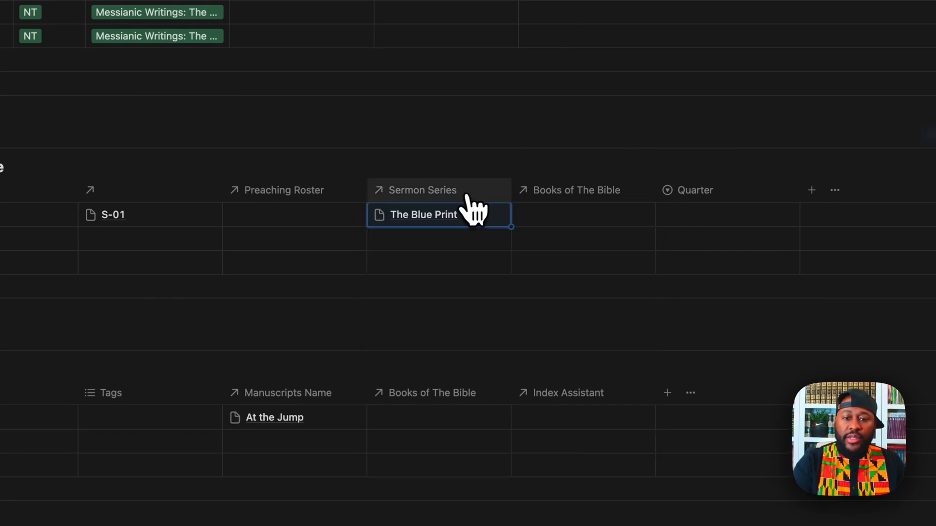
Step: Drag the Sermon Series column to sit right after the manuscript name
{"action": "left_click_drag", "start_coordinate": [477, 195], "coordinate": [185, 191]}
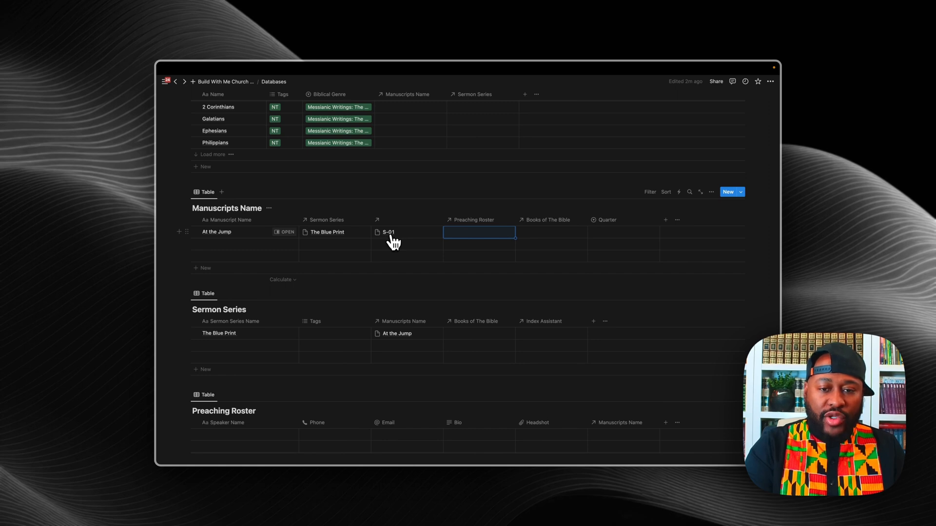
{"action": "scroll", "coordinate": [477, 293], "scroll_direction": "down", "scroll_amount": 3}
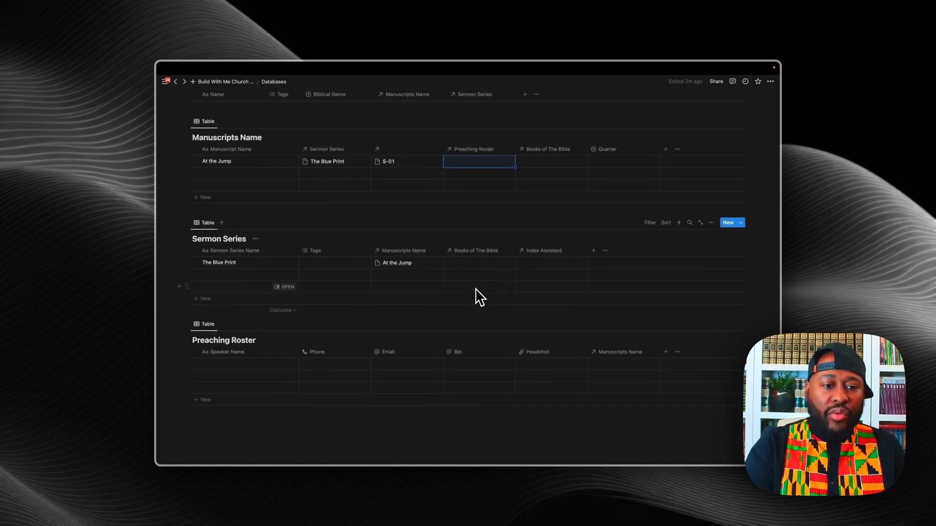
{"action": "scroll", "coordinate": [477, 295], "scroll_direction": "down", "scroll_amount": 2}
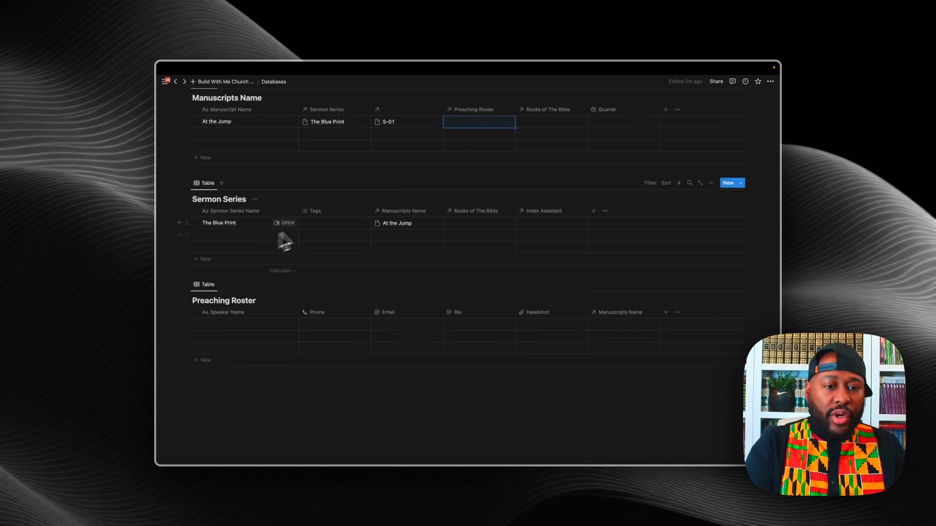
Step: Delete the Tags property from the Sermon Series table, confirming the deletion
{"action": "left_click_drag", "start_coordinate": [312, 211], "coordinate": [599, 217]}
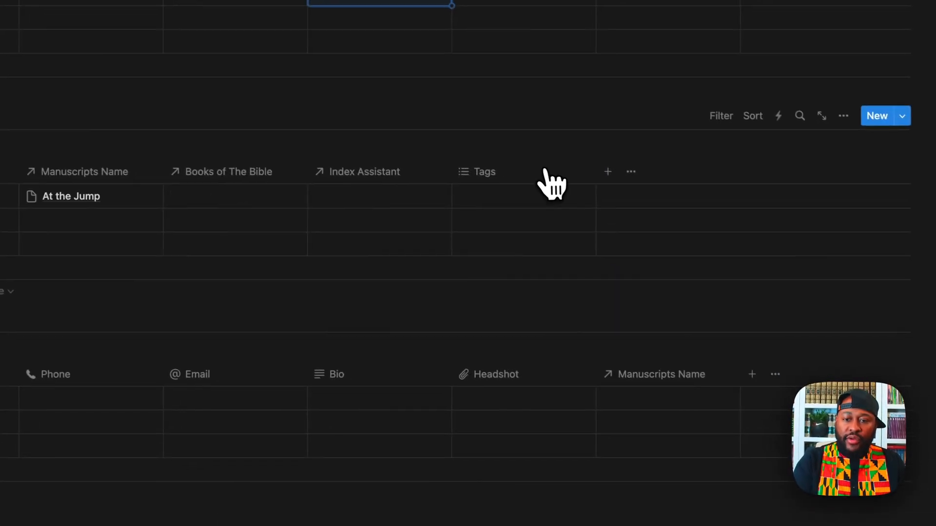
{"action": "left_click", "coordinate": [507, 196]}
{"action": "key", "text": "Escape"}
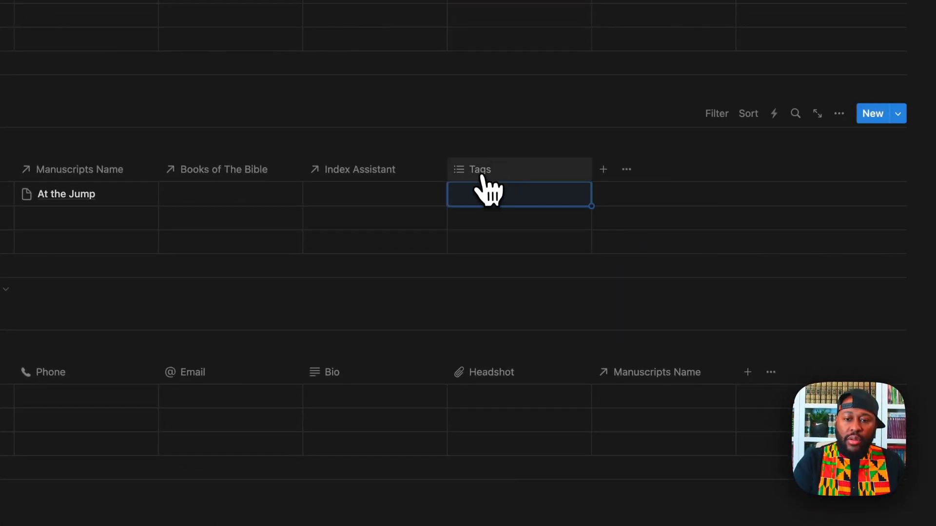
{"action": "left_click", "coordinate": [481, 172]}
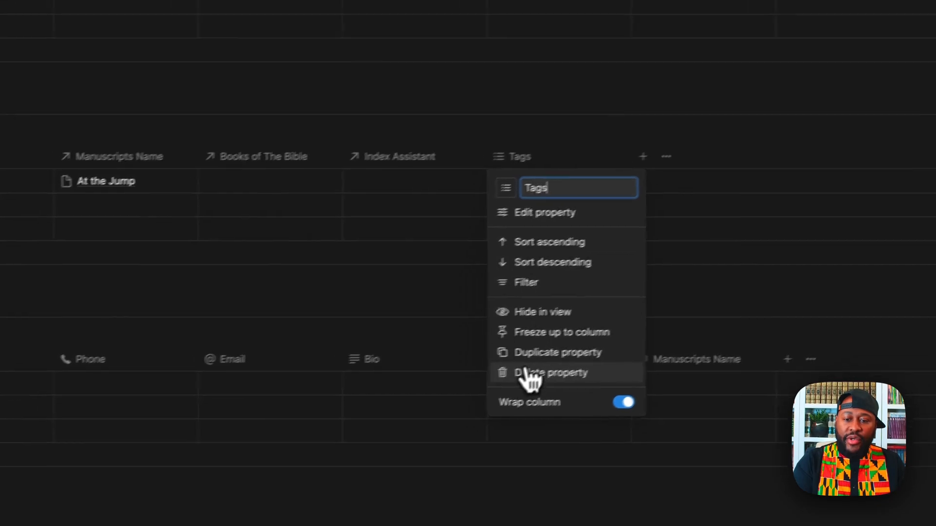
{"action": "left_click", "coordinate": [529, 375]}
{"action": "left_click", "coordinate": [427, 271]}
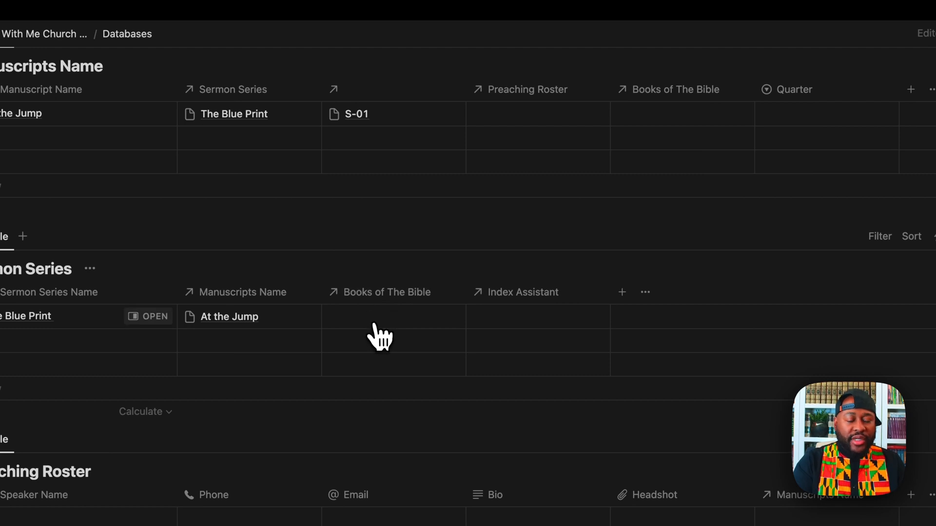
Step: Link The Blue Print to Genesis in Books of The Bible and to S-01 in Index Assistant
{"action": "left_click", "coordinate": [373, 324]}
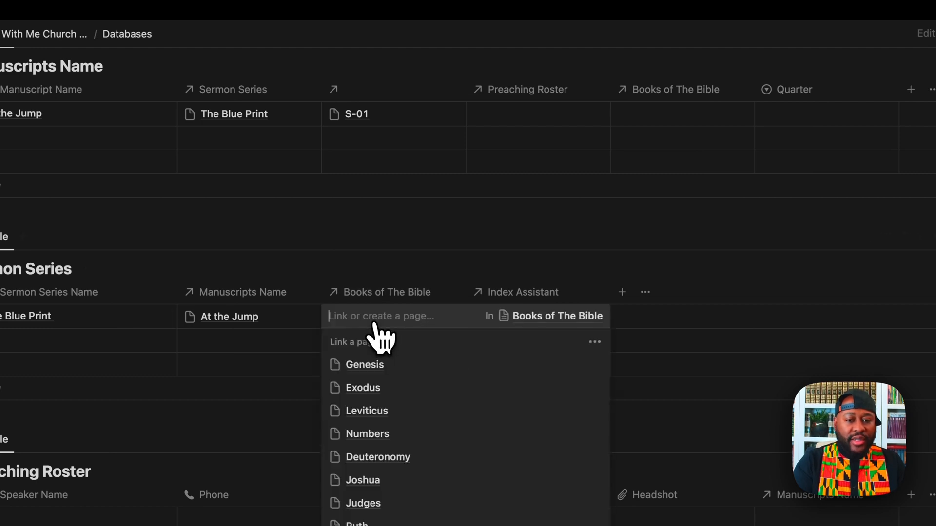
{"action": "left_click", "coordinate": [373, 369]}
{"action": "left_click", "coordinate": [595, 261]}
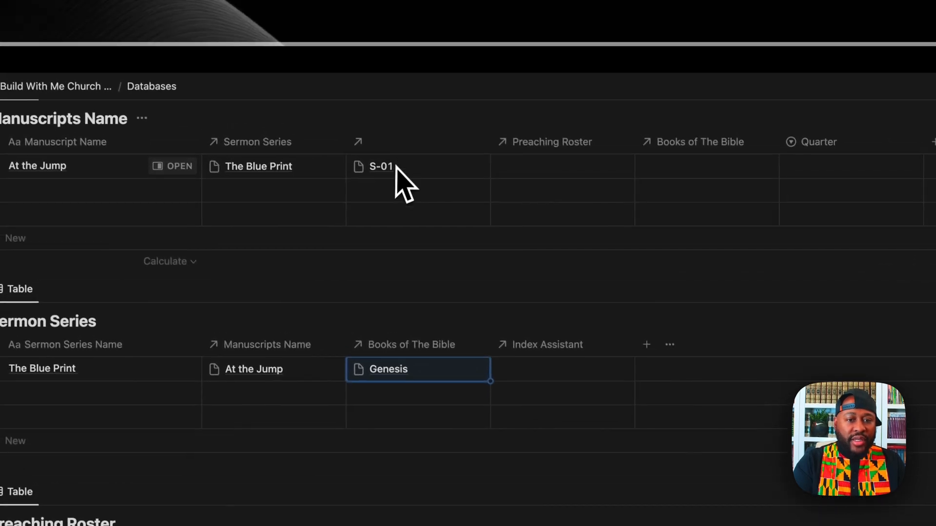
{"action": "left_click", "coordinate": [521, 372]}
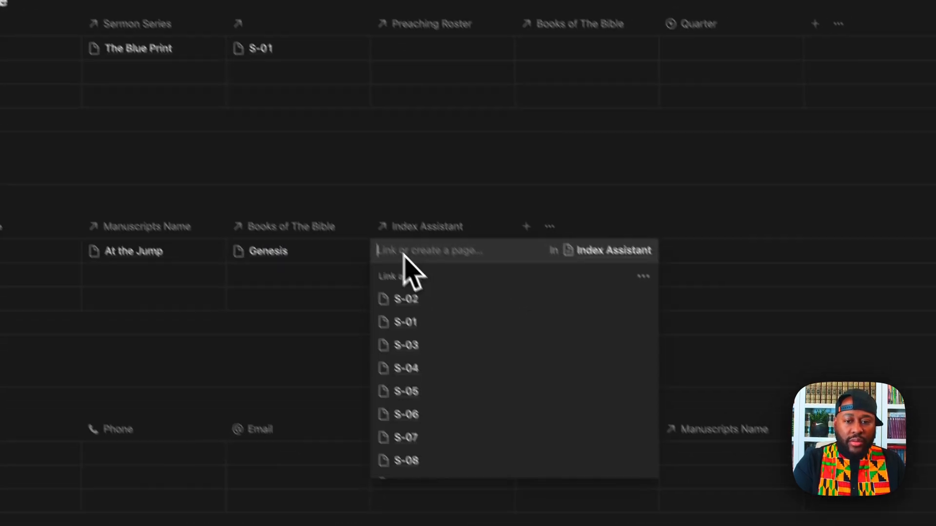
{"action": "left_click", "coordinate": [412, 323]}
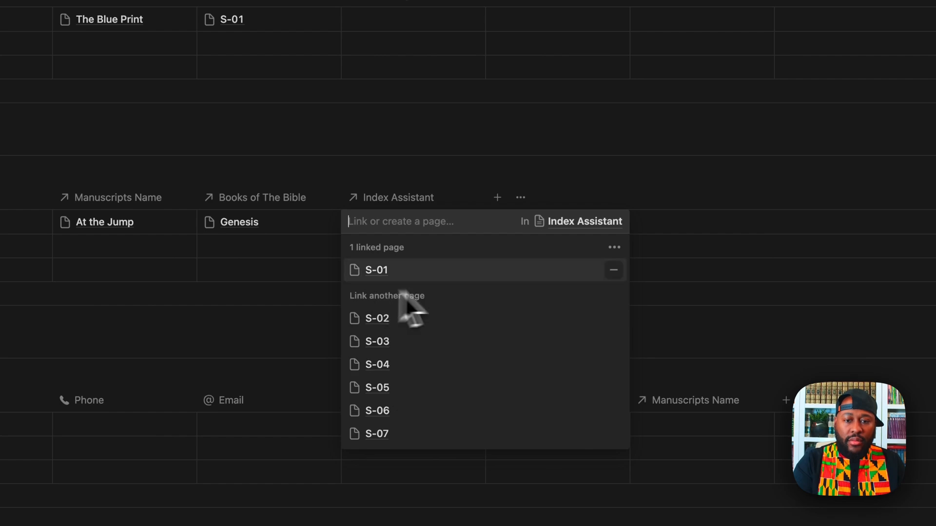
{"action": "key", "text": "Escape"}
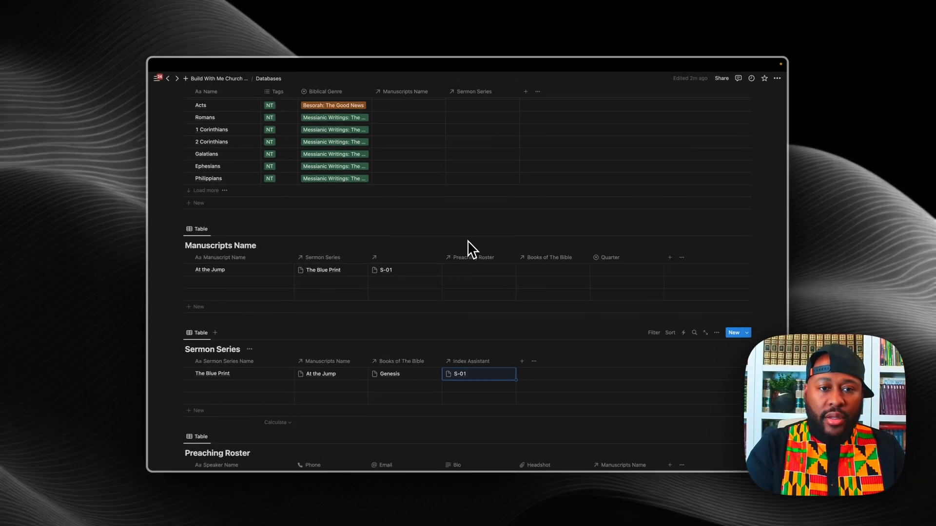
{"action": "scroll", "coordinate": [469, 246], "scroll_direction": "down", "scroll_amount": 5}
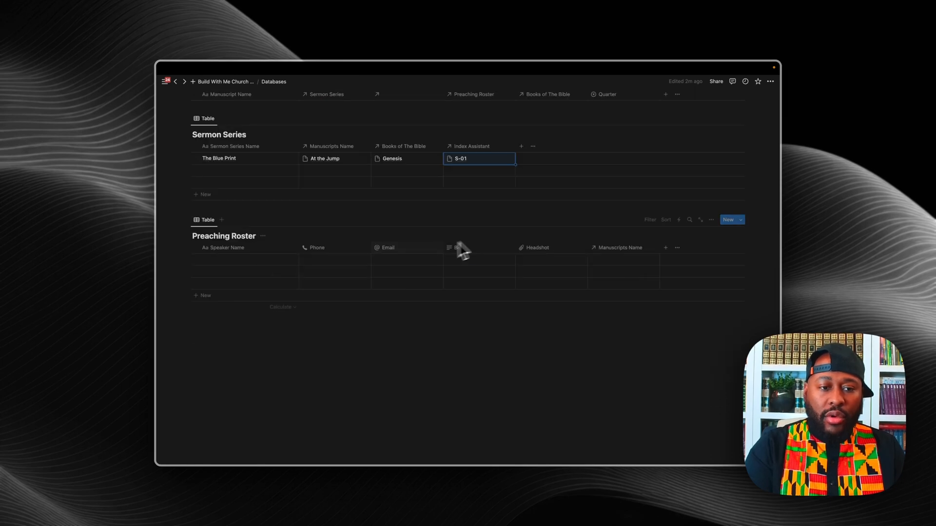
{"action": "scroll", "coordinate": [319, 340], "scroll_direction": "up", "scroll_amount": 7}
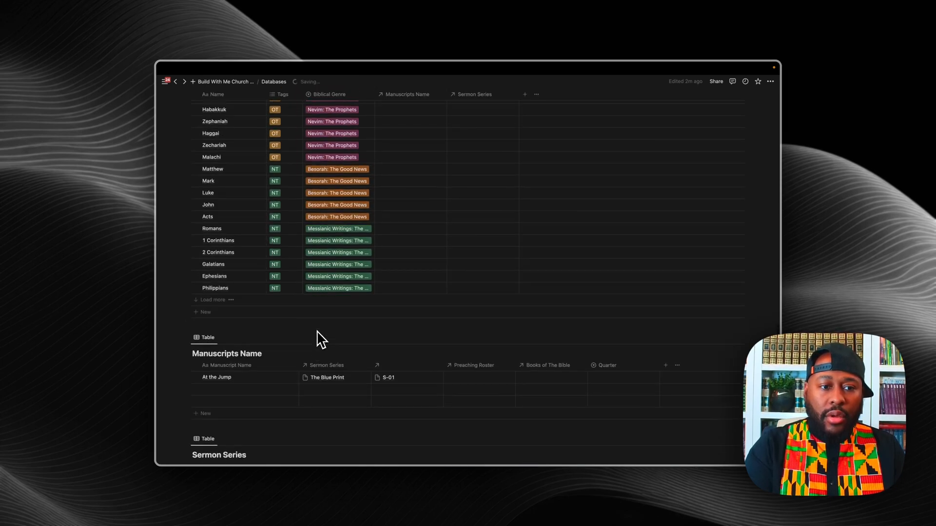
{"action": "scroll", "coordinate": [318, 332], "scroll_direction": "up", "scroll_amount": 10}
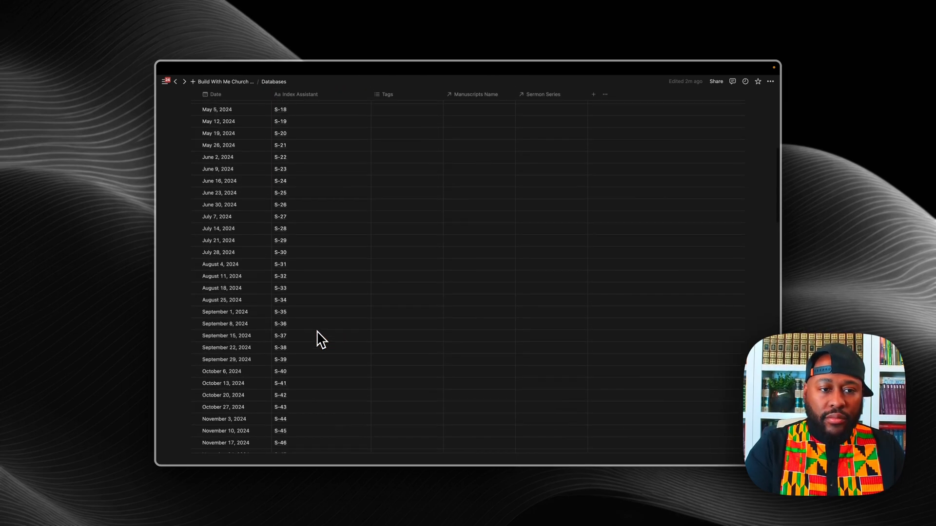
{"action": "scroll", "coordinate": [318, 339], "scroll_direction": "up", "scroll_amount": 8}
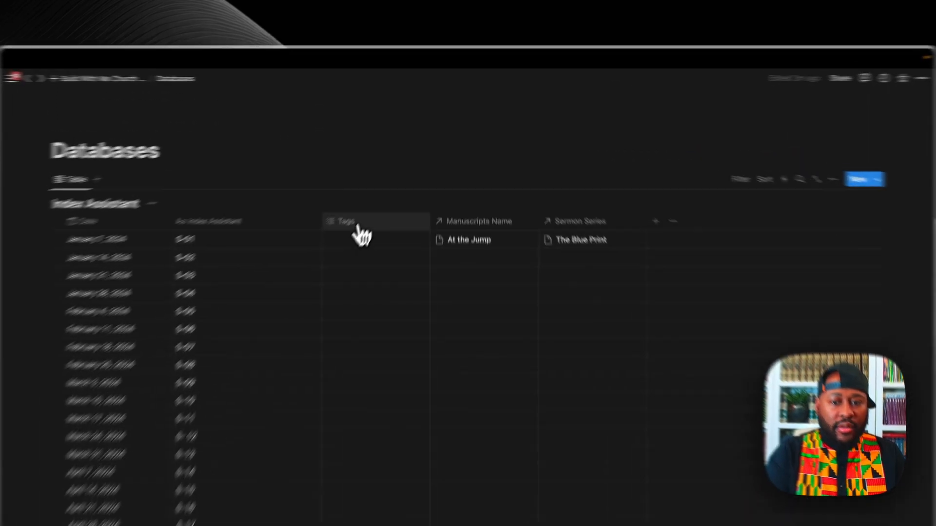
Step: Drag the Index Assistant Tags column to sit after Sermon Series
{"action": "left_click_drag", "start_coordinate": [390, 178], "coordinate": [571, 189]}
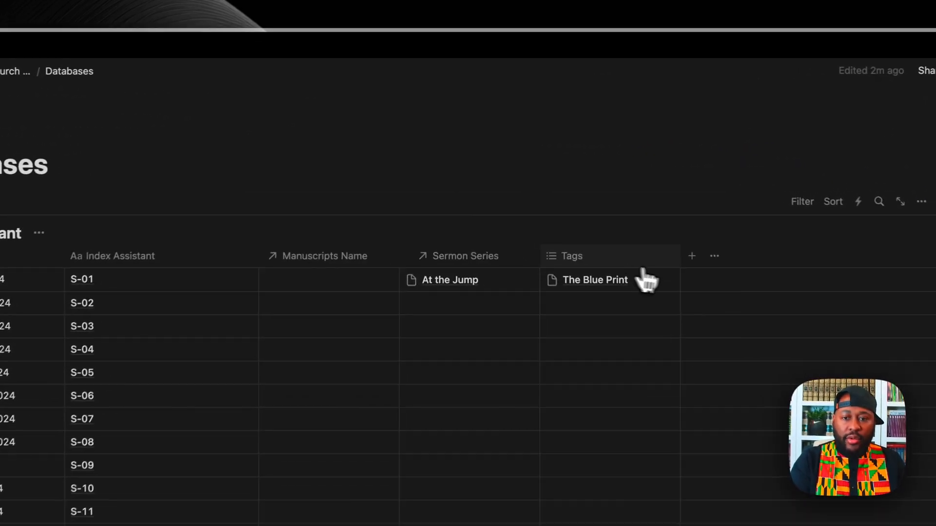
{"action": "left_click_drag", "start_coordinate": [643, 269], "coordinate": [677, 261]}
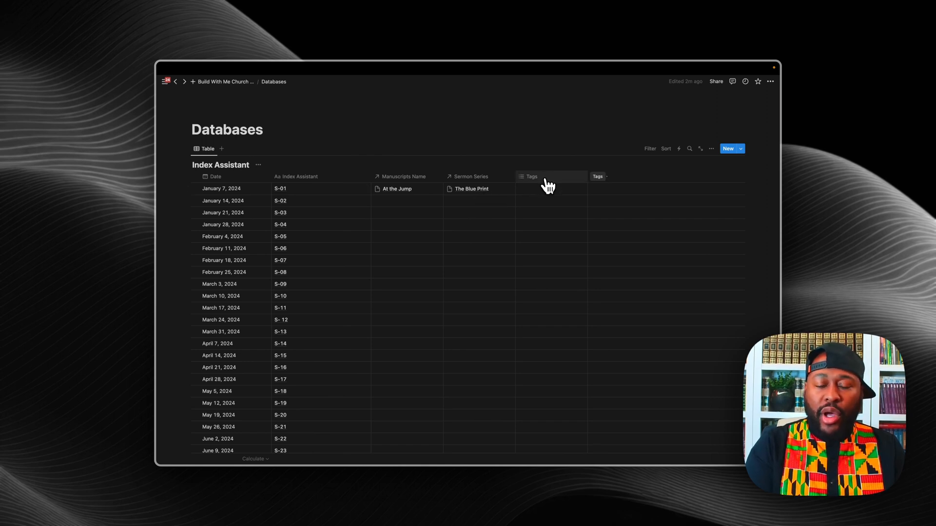
Step: Change Tags to a Relation to Preaching Roster, shown on Preaching Roster too
{"action": "left_click", "coordinate": [546, 179]}
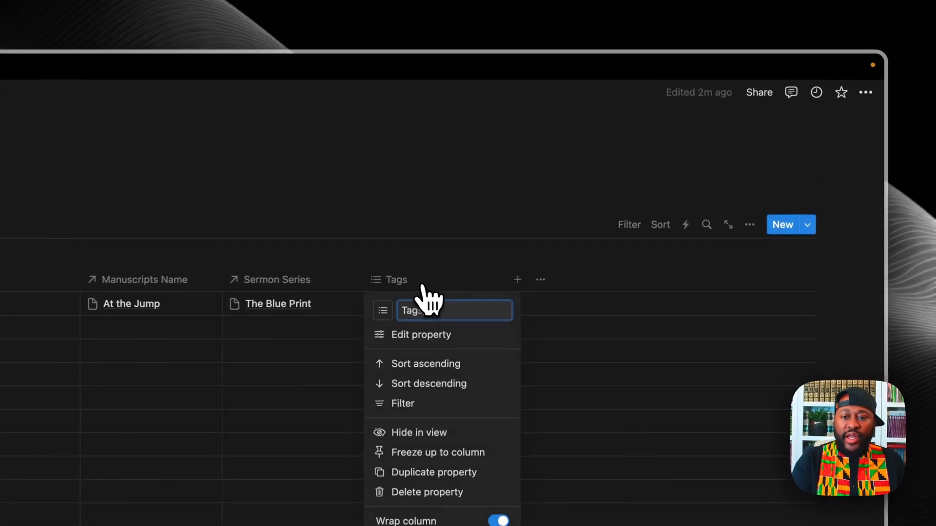
{"action": "left_click", "coordinate": [404, 347]}
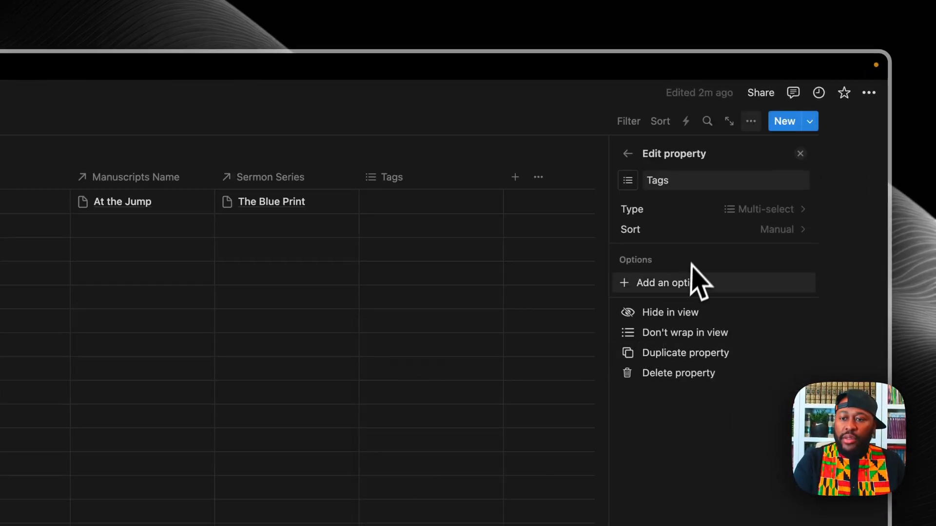
{"action": "left_click", "coordinate": [799, 210]}
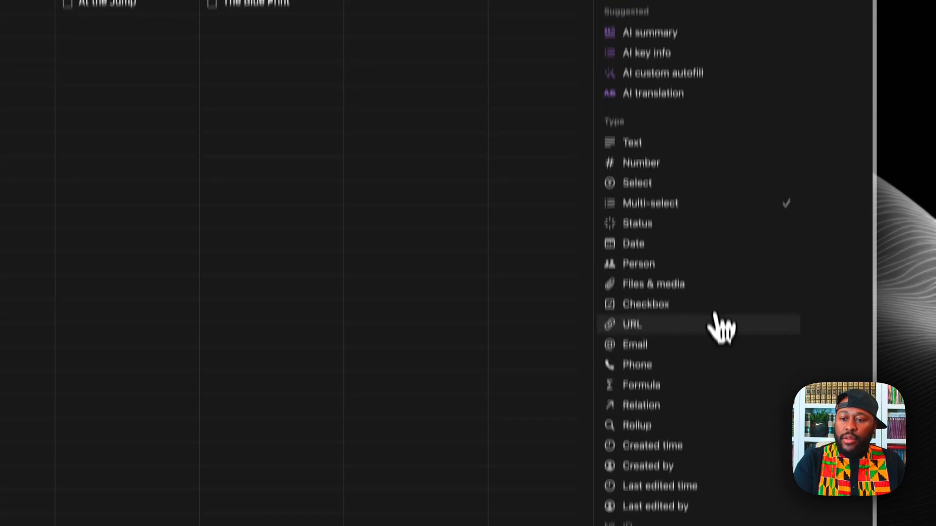
{"action": "left_click", "coordinate": [636, 405]}
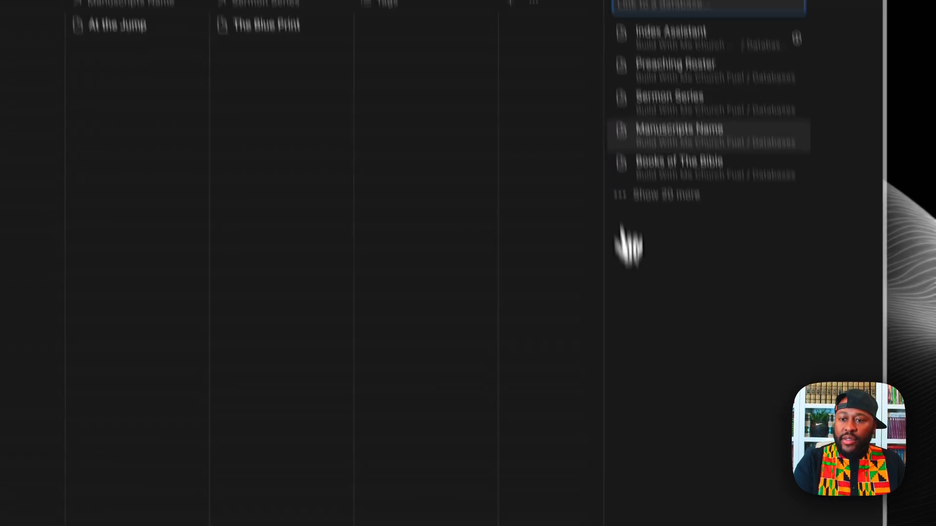
{"action": "left_click", "coordinate": [665, 65]}
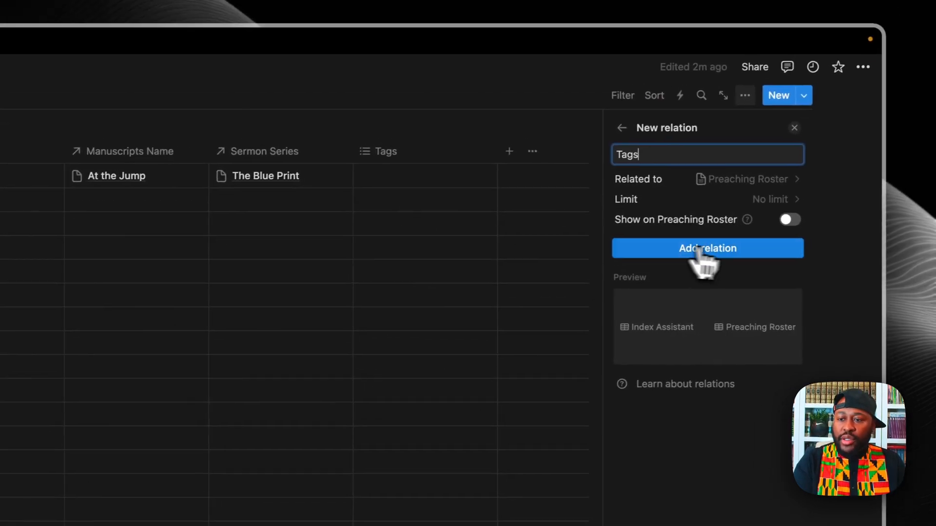
{"action": "left_click", "coordinate": [789, 220]}
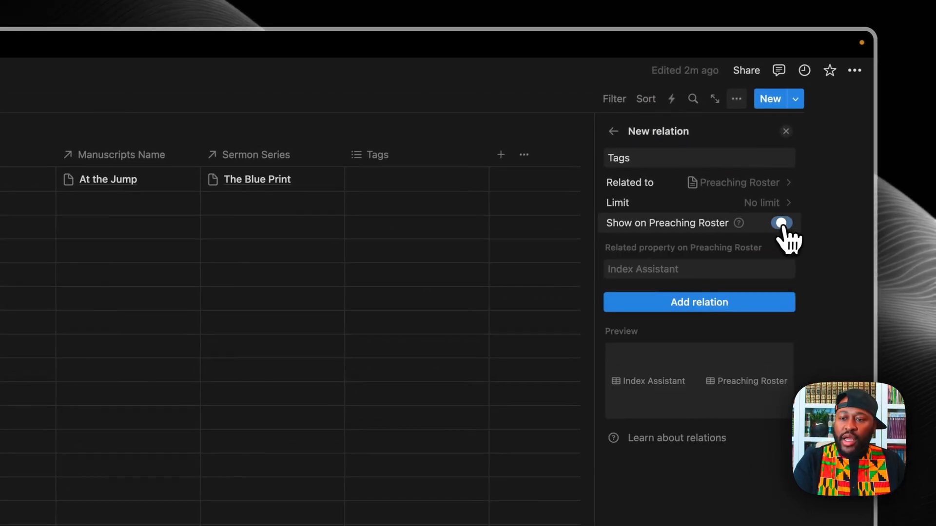
{"action": "left_click", "coordinate": [666, 304]}
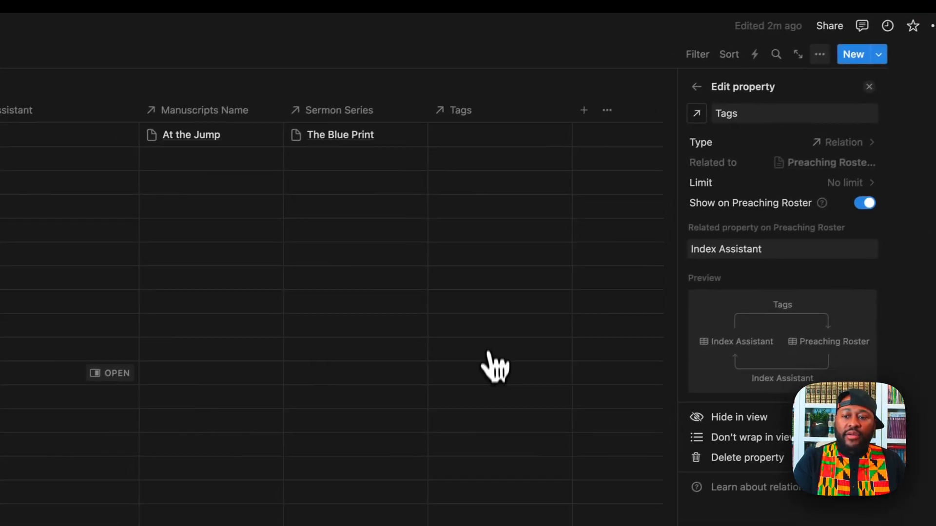
{"action": "left_click", "coordinate": [505, 194]}
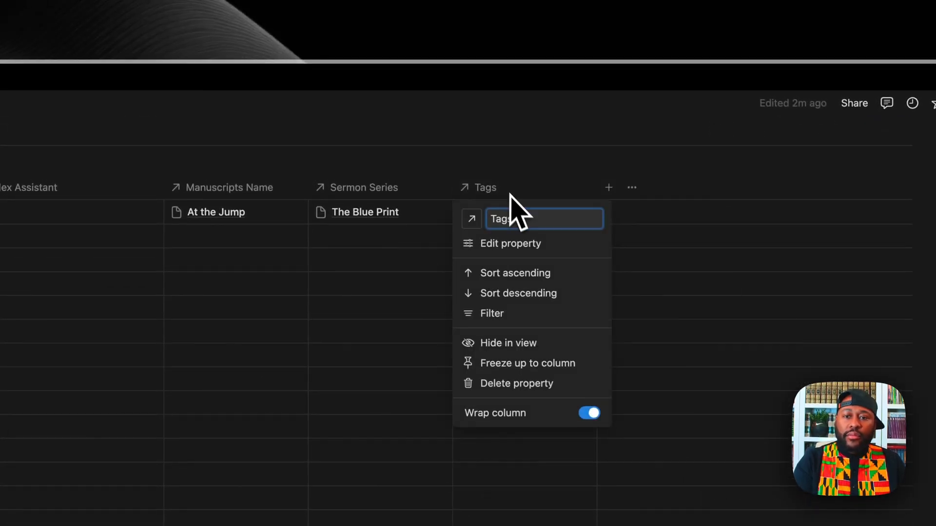
Step: Rename the Tags relation column to 'Speaker' and drag it before Manuscripts Name
{"action": "key", "text": "BackSpace"}
{"action": "key", "text": "BackSpace"}
{"action": "key", "text": "BackSpace"}
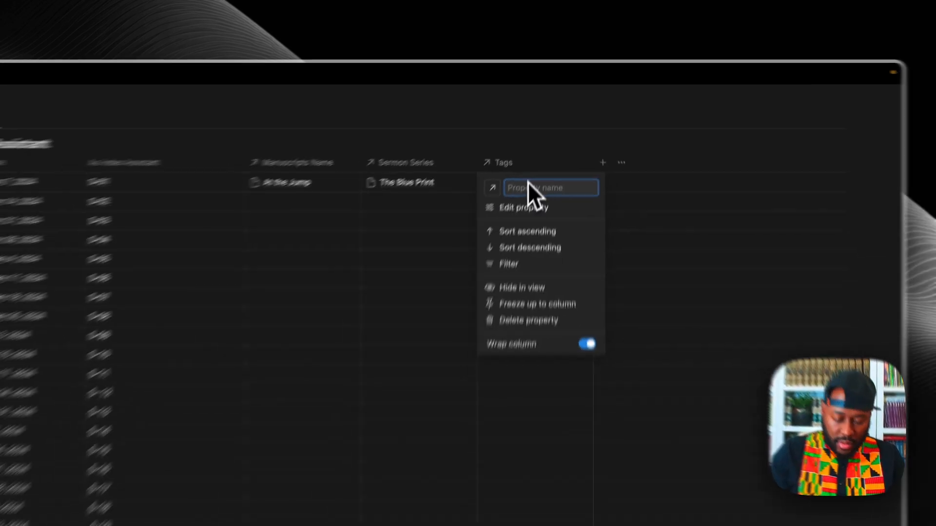
{"action": "type", "text": "The"}
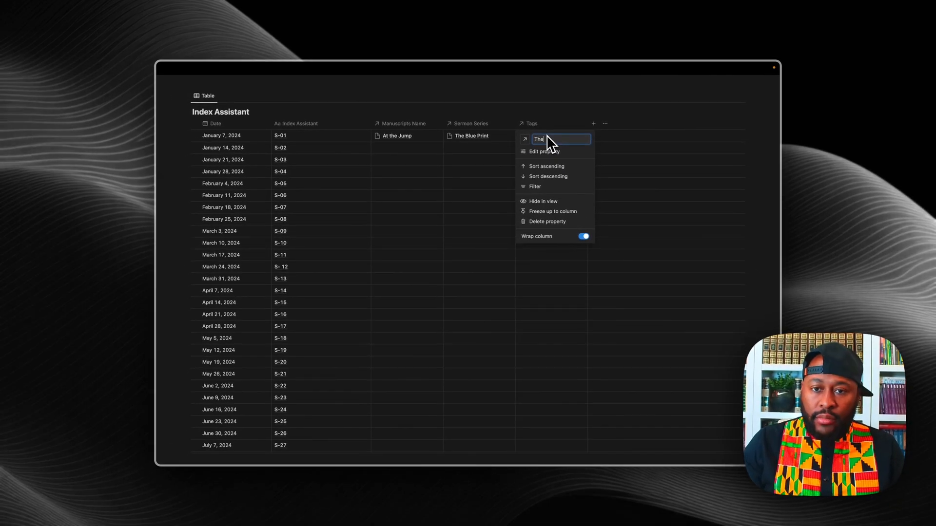
{"action": "key", "text": "BackSpace"}
{"action": "type", "text": "peaker"}
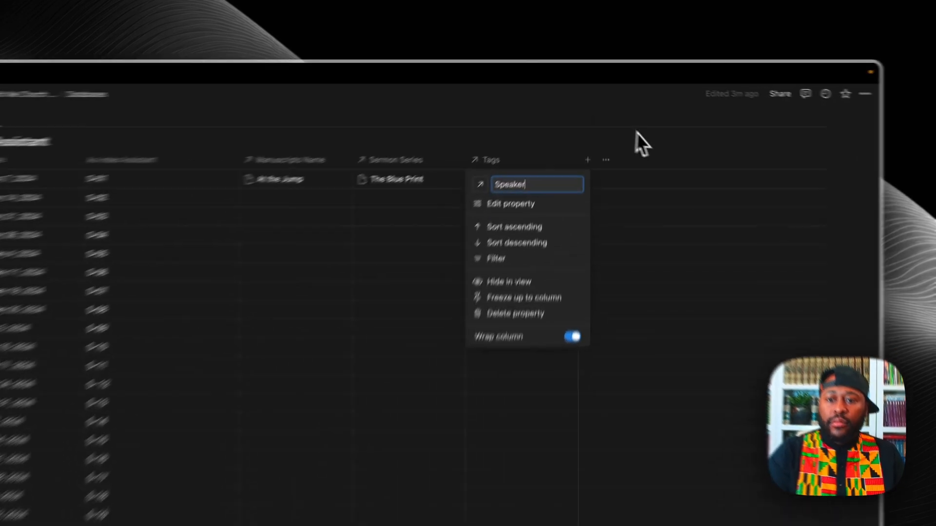
{"action": "left_click", "coordinate": [639, 115]}
{"action": "scroll", "coordinate": [437, 246], "scroll_direction": "up", "scroll_amount": 1}
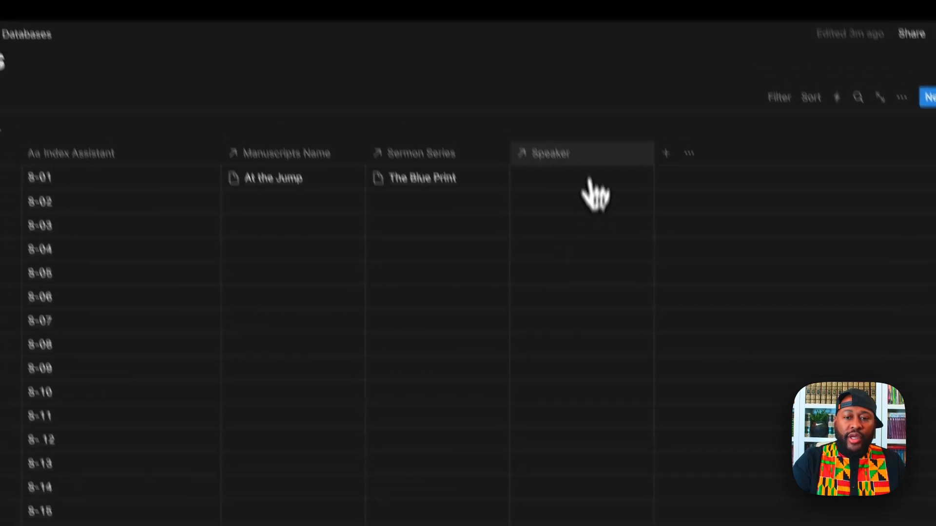
{"action": "left_click_drag", "start_coordinate": [633, 222], "coordinate": [401, 194]}
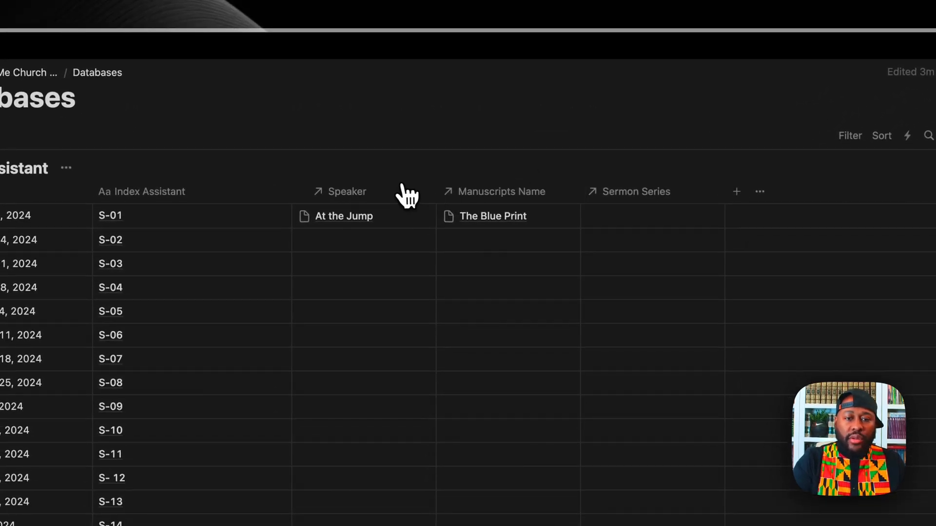
{"action": "scroll", "coordinate": [397, 247], "scroll_direction": "down", "scroll_amount": 15}
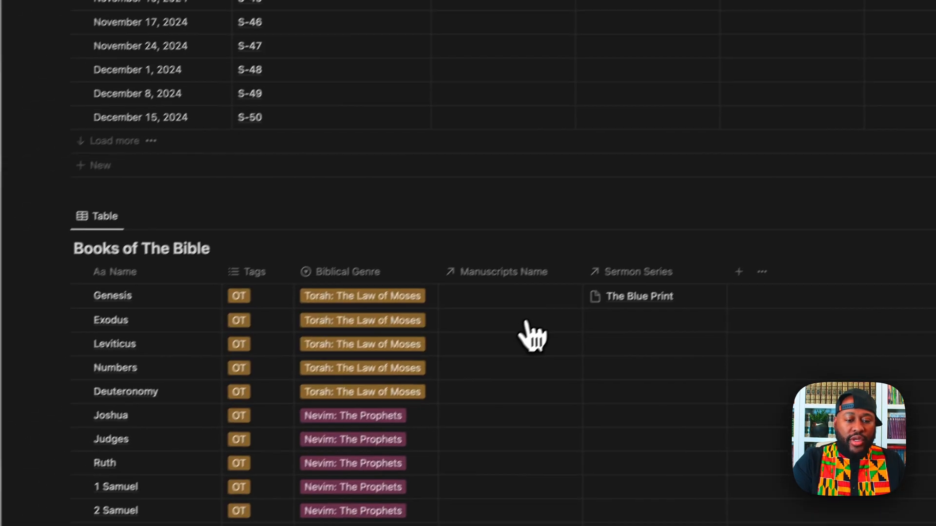
{"action": "scroll", "coordinate": [533, 336], "scroll_direction": "down", "scroll_amount": 10}
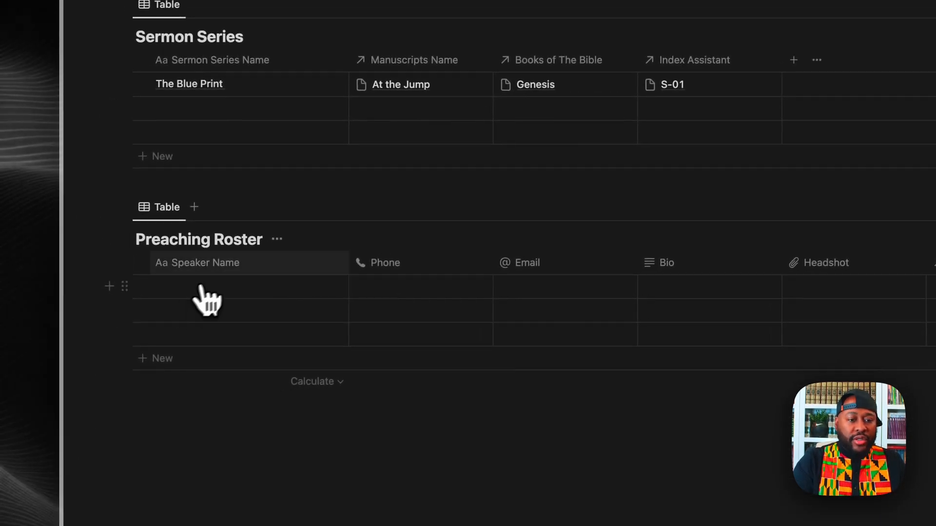
Step: Enter the first two speakers' names into the Preaching Roster's Speaker Name cells
{"action": "left_click", "coordinate": [218, 295]}
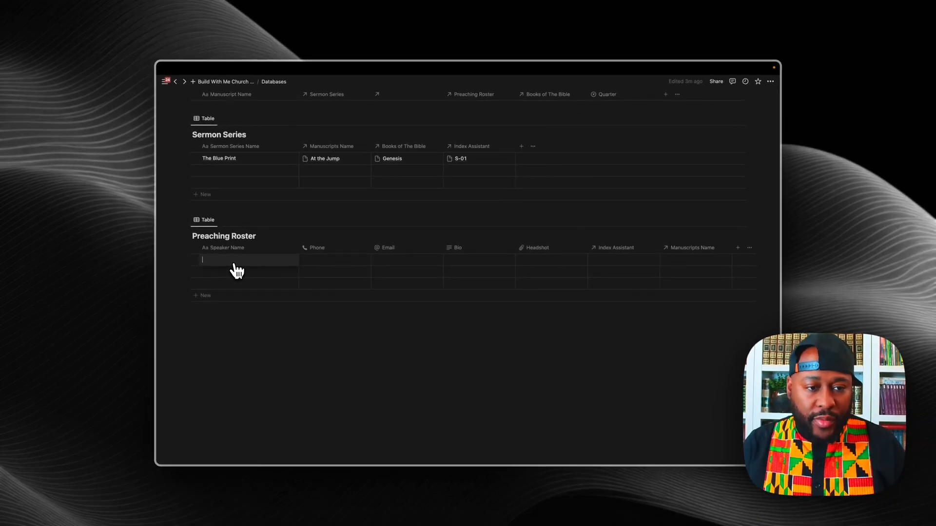
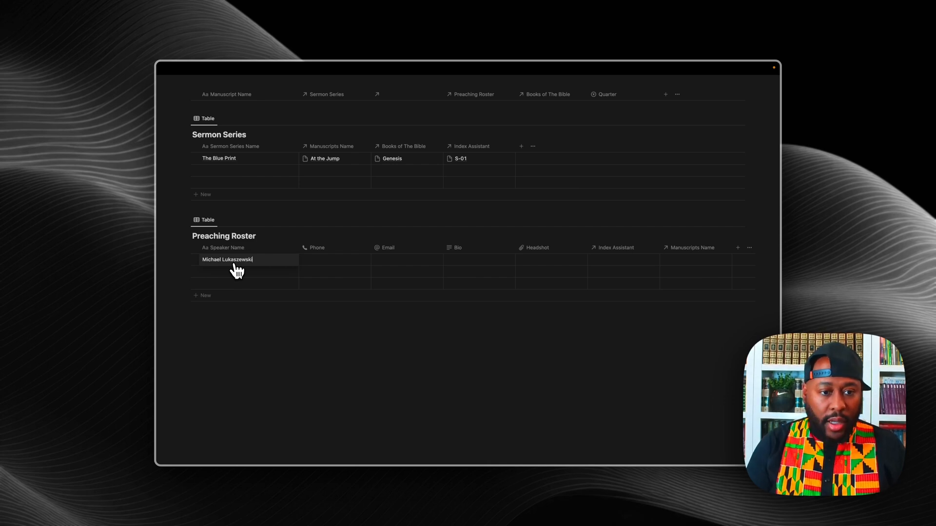
{"action": "left_click", "coordinate": [235, 263]}
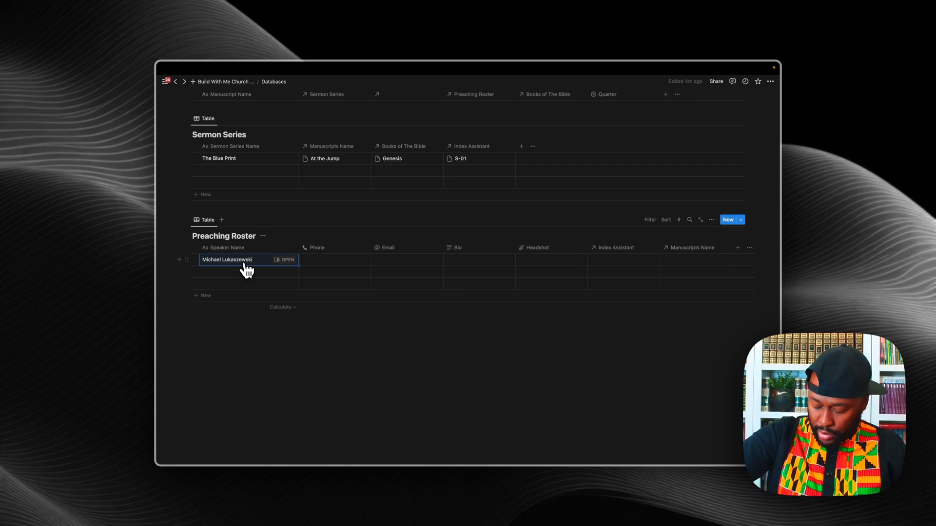
{"action": "left_click", "coordinate": [245, 271]}
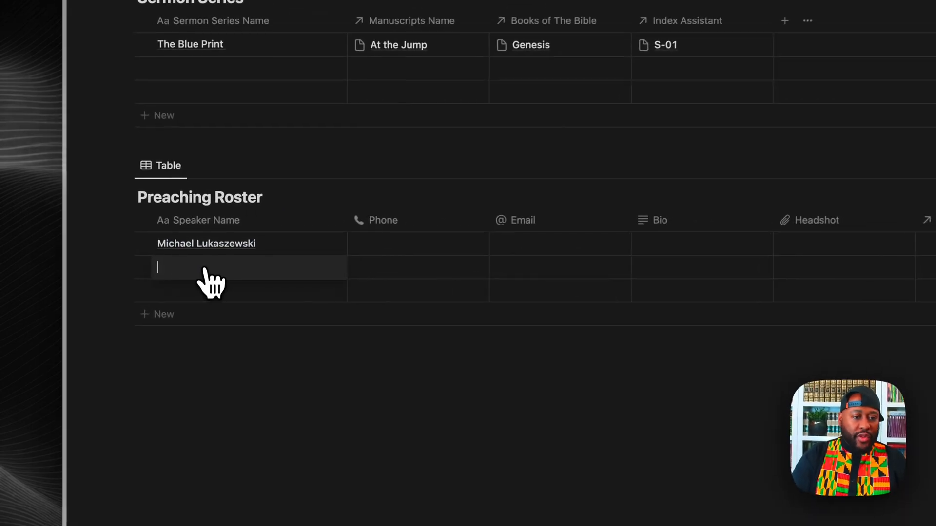
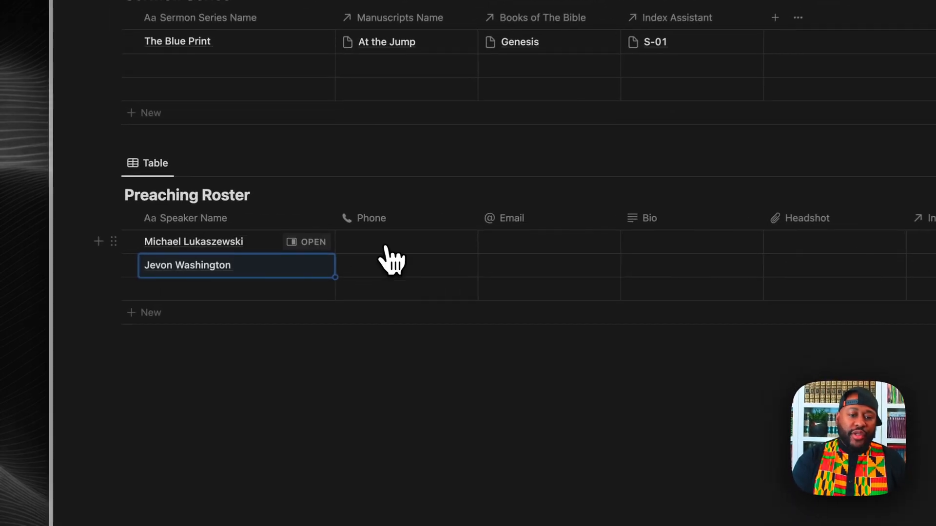
Step: Enter the first speaker's phone number in the Phone cell
{"action": "left_click", "coordinate": [324, 260]}
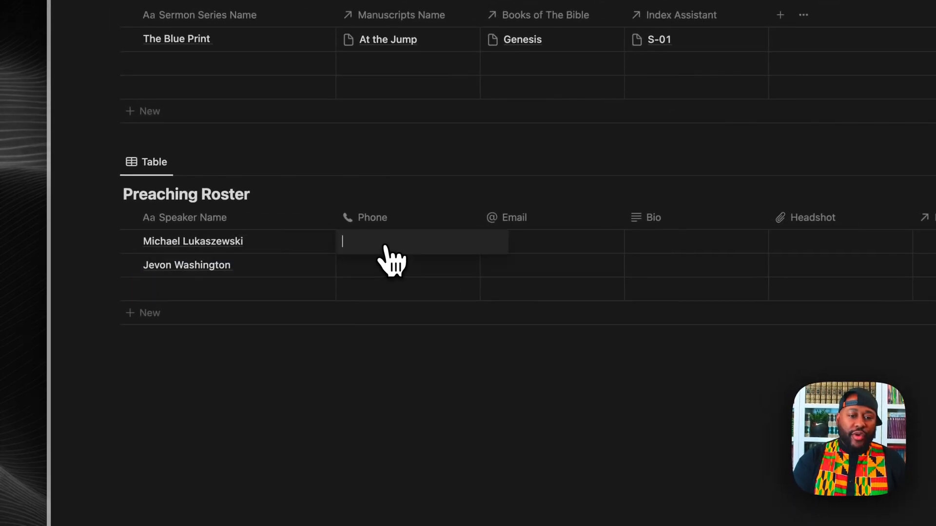
{"action": "type", "text": "555"}
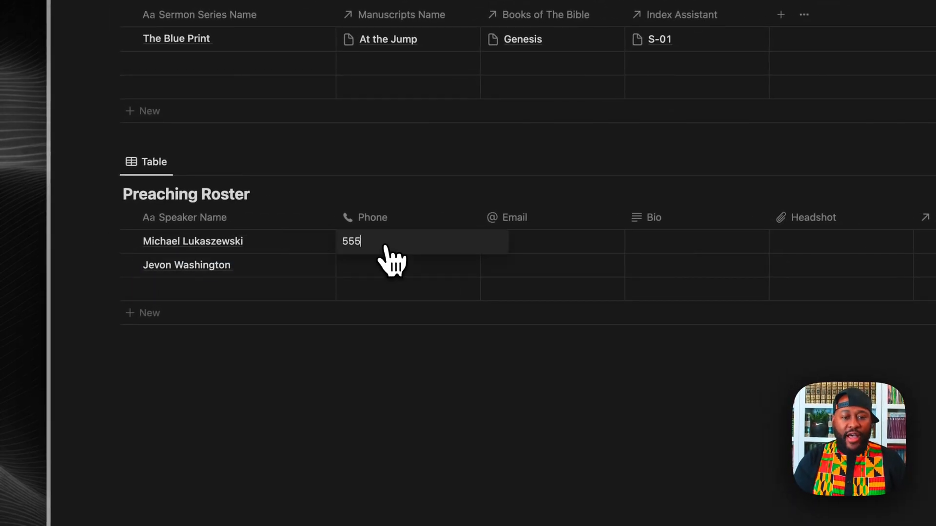
{"action": "type", "text": "5555555"}
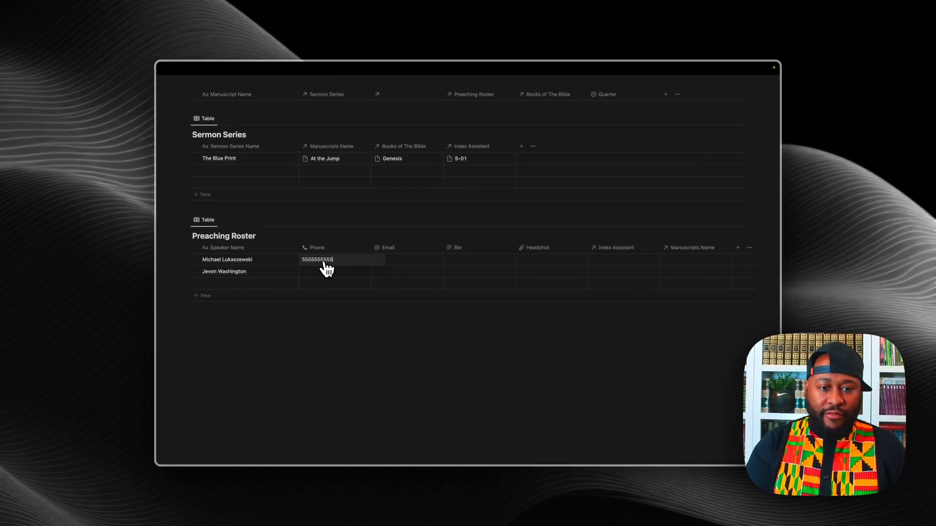
{"action": "left_click", "coordinate": [320, 272]}
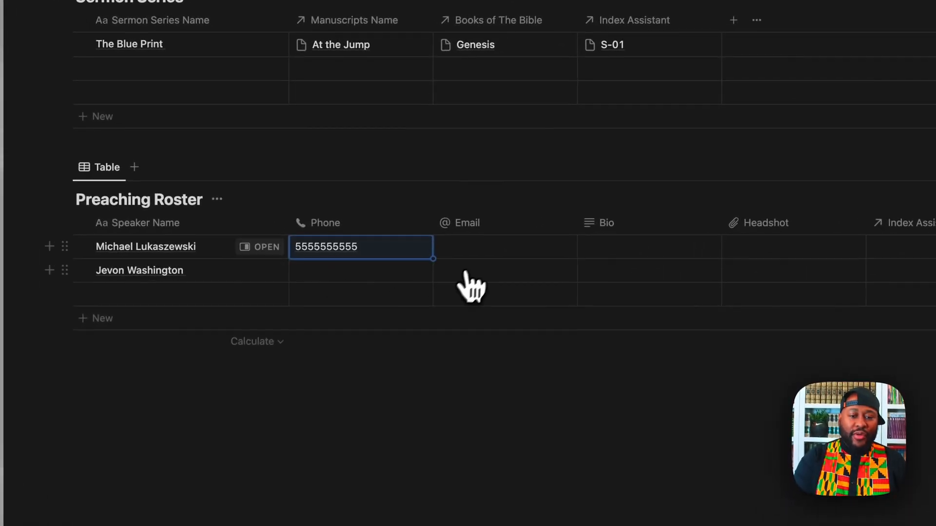
Step: Enter the first speaker's e-mail address, leaving the second speaker's e-mail empty
{"action": "left_click", "coordinate": [477, 251]}
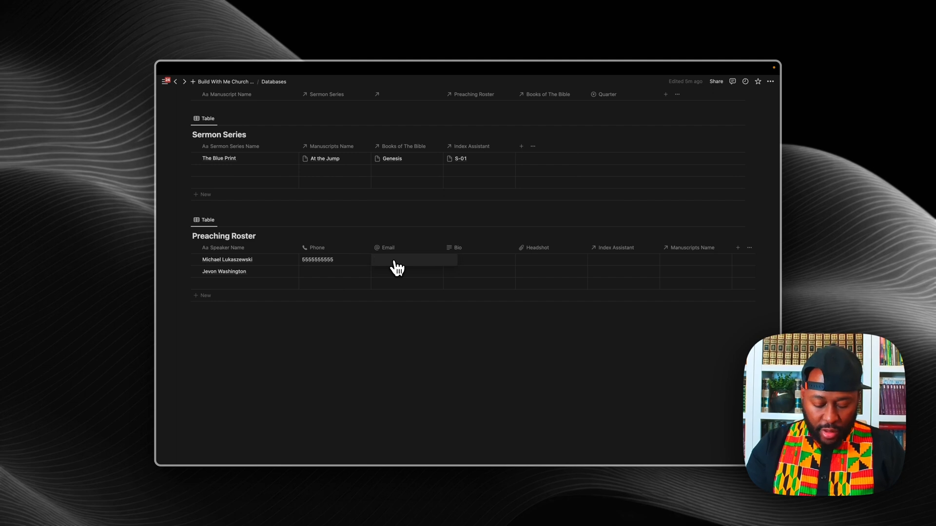
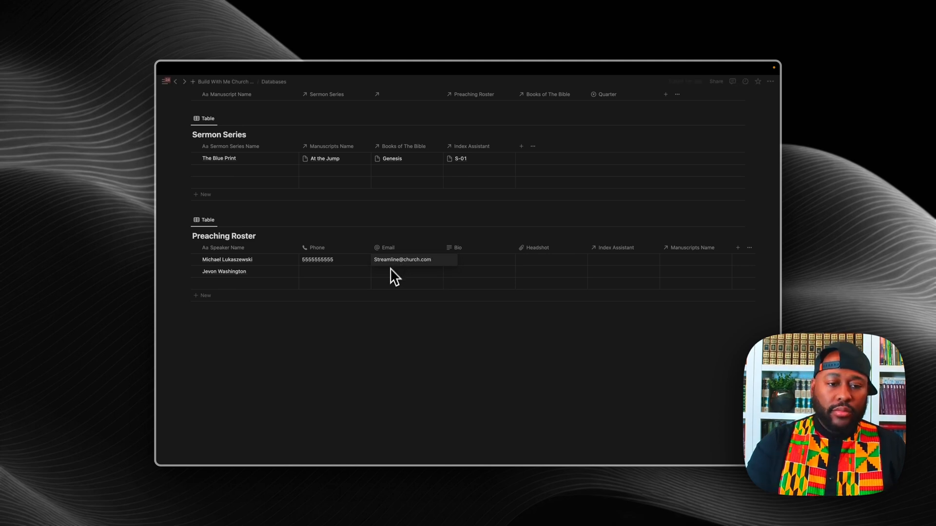
{"action": "key", "text": "Return"}
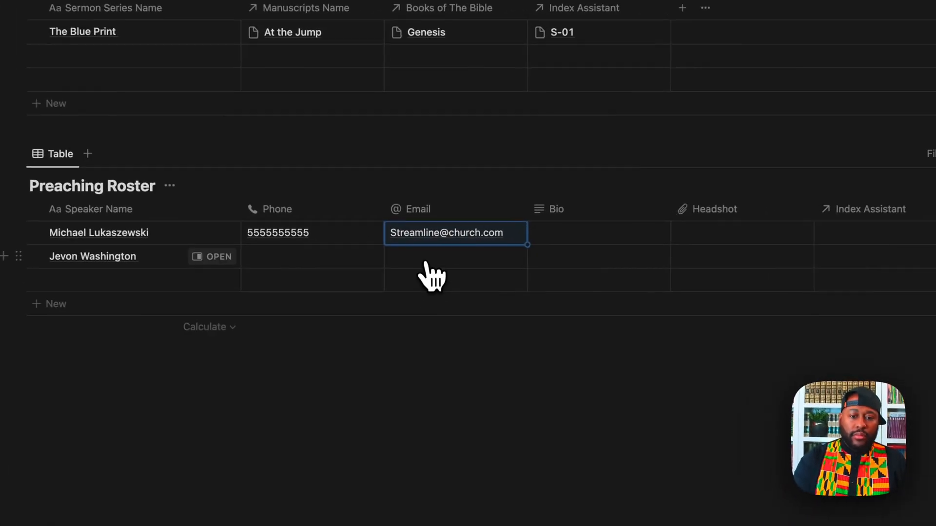
{"action": "left_click", "coordinate": [392, 273]}
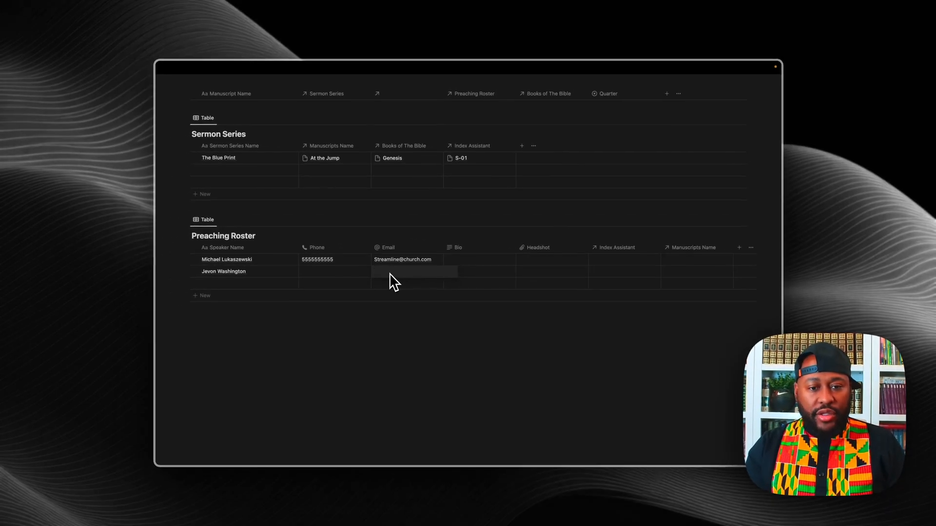
{"action": "left_click", "coordinate": [376, 262]}
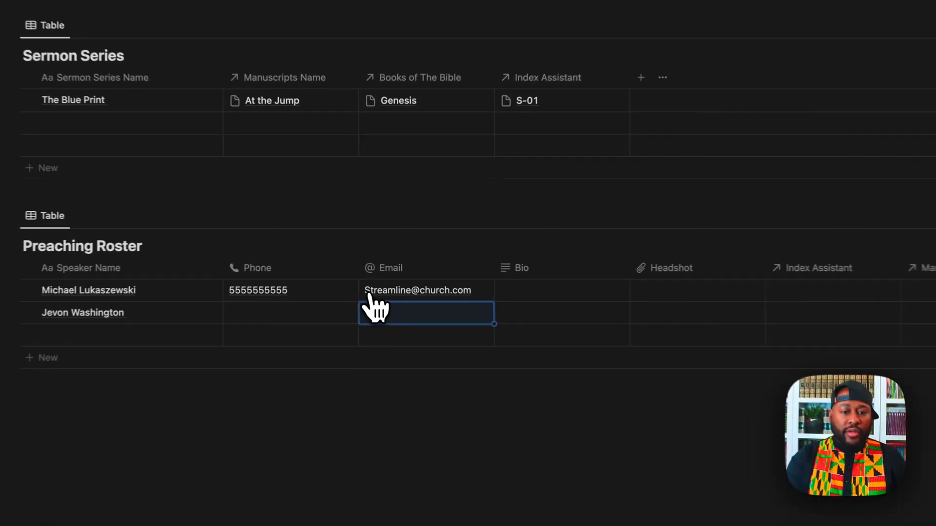
{"action": "left_click", "coordinate": [376, 261]}
{"action": "left_click", "coordinate": [373, 307]}
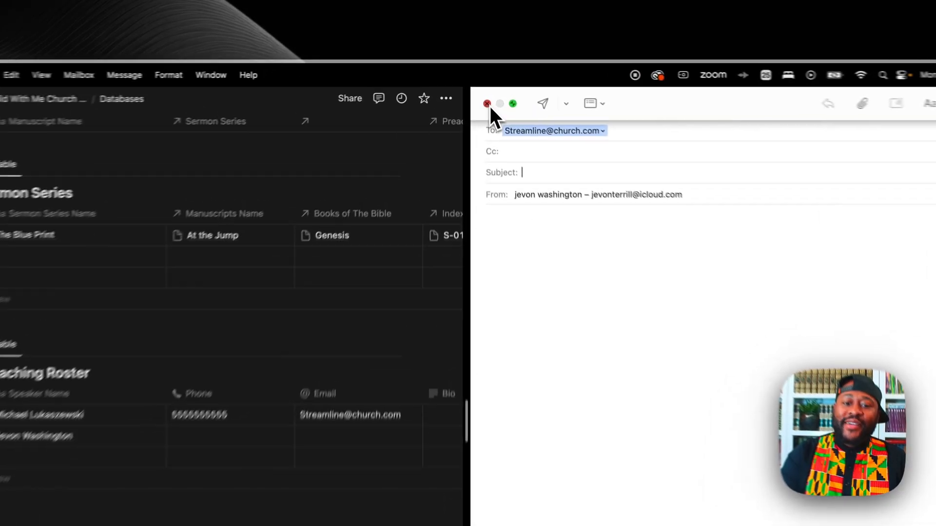
{"action": "left_click", "coordinate": [479, 84]}
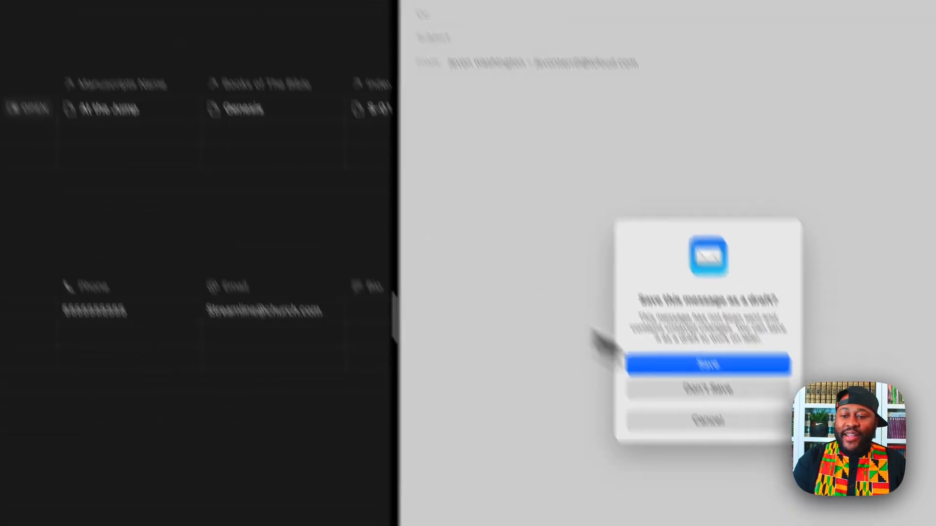
{"action": "left_click", "coordinate": [646, 272]}
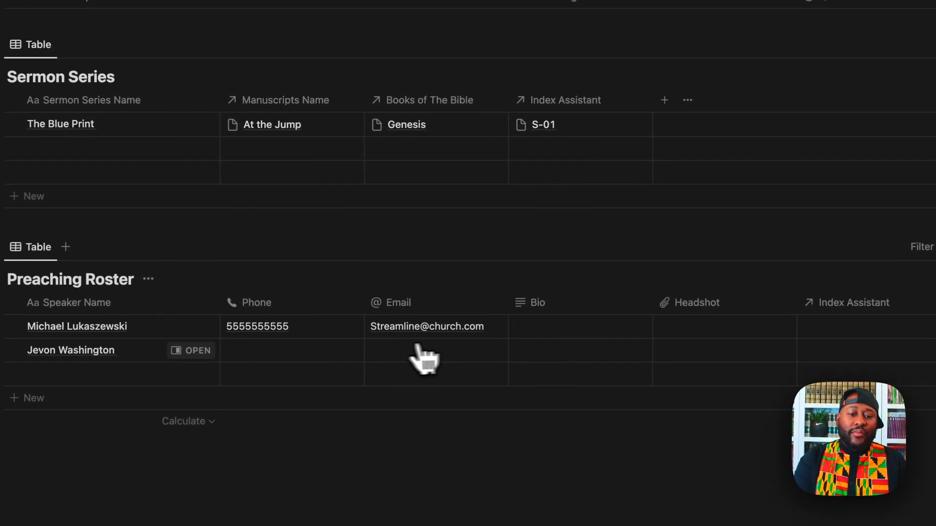
{"action": "left_click", "coordinate": [373, 327]}
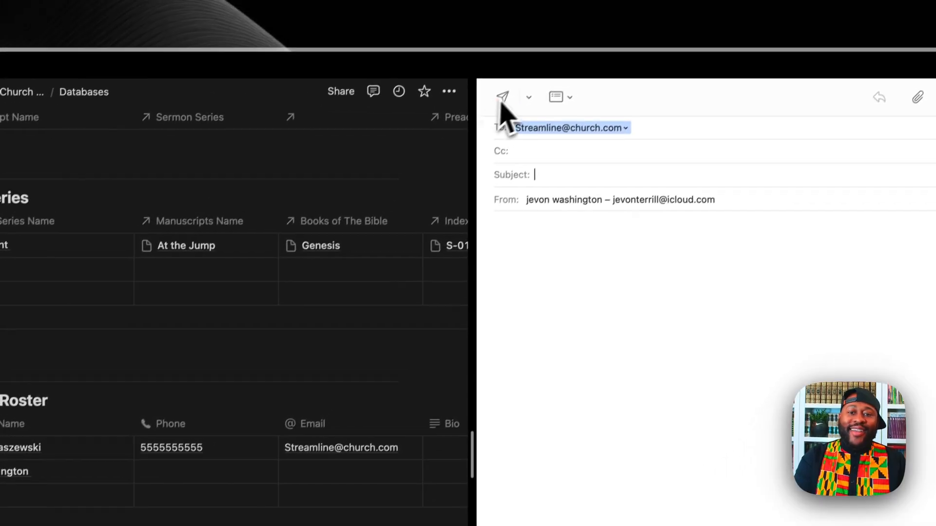
{"action": "left_click", "coordinate": [486, 109]}
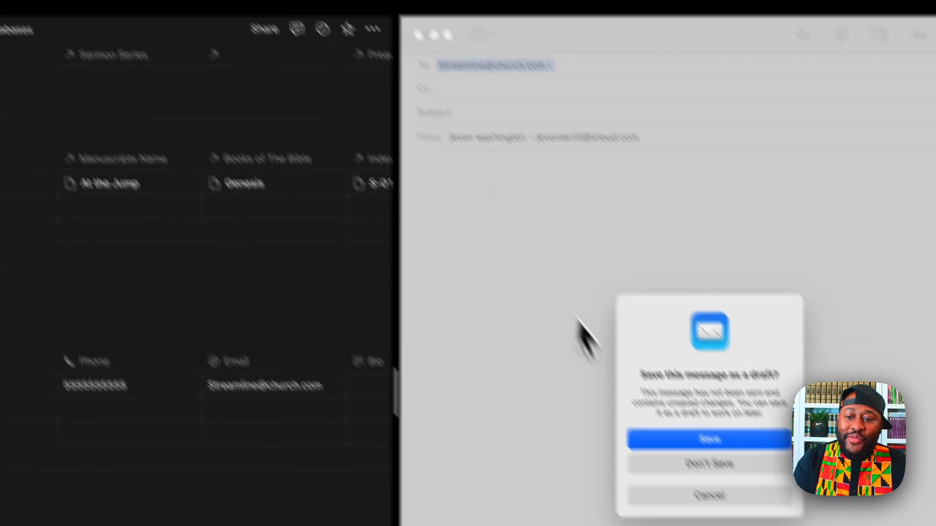
{"action": "left_click", "coordinate": [649, 262]}
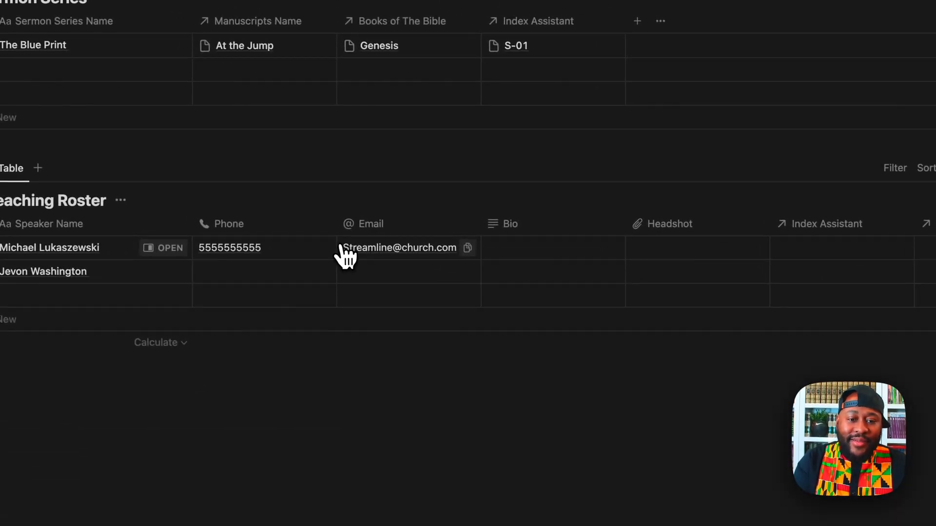
Step: Edit the first speaker's e-mail, copy it down, and change the second copy's prefix
{"action": "left_click", "coordinate": [344, 248]}
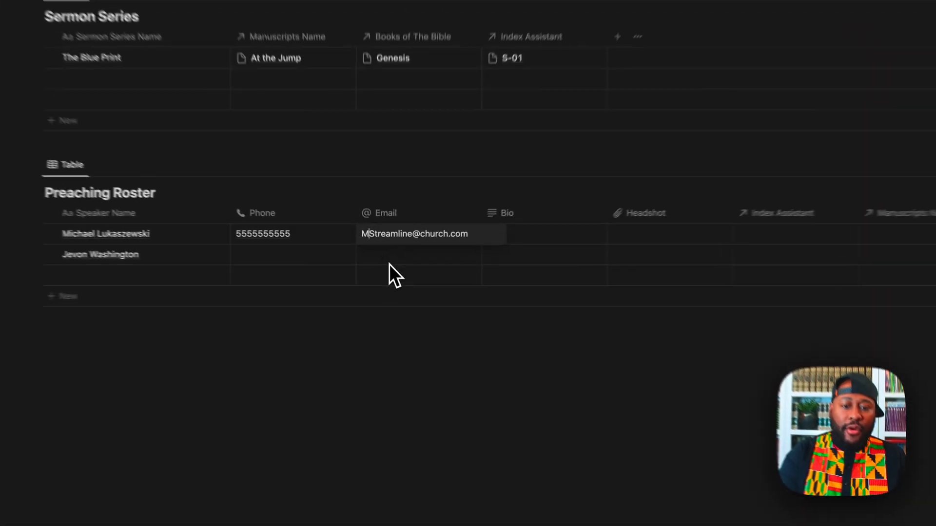
{"action": "key", "text": "Escape"}
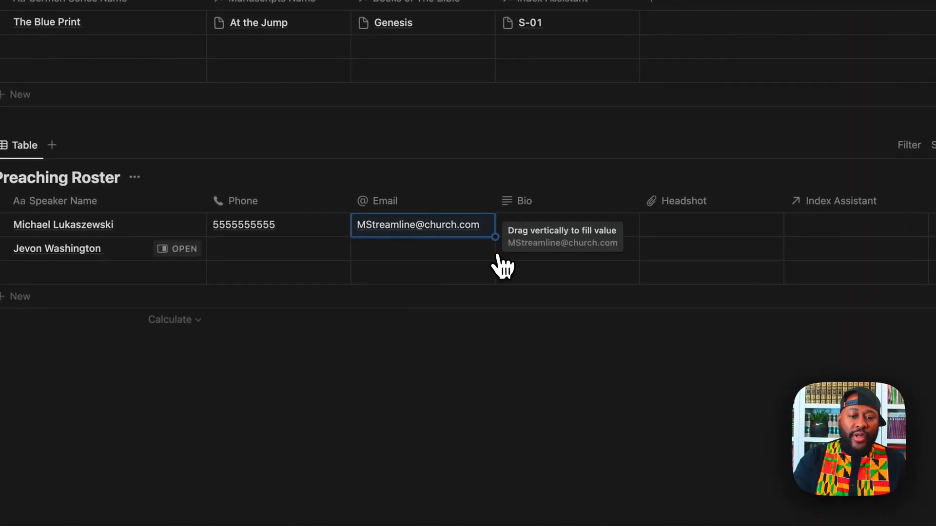
{"action": "left_click_drag", "start_coordinate": [495, 238], "coordinate": [487, 273]}
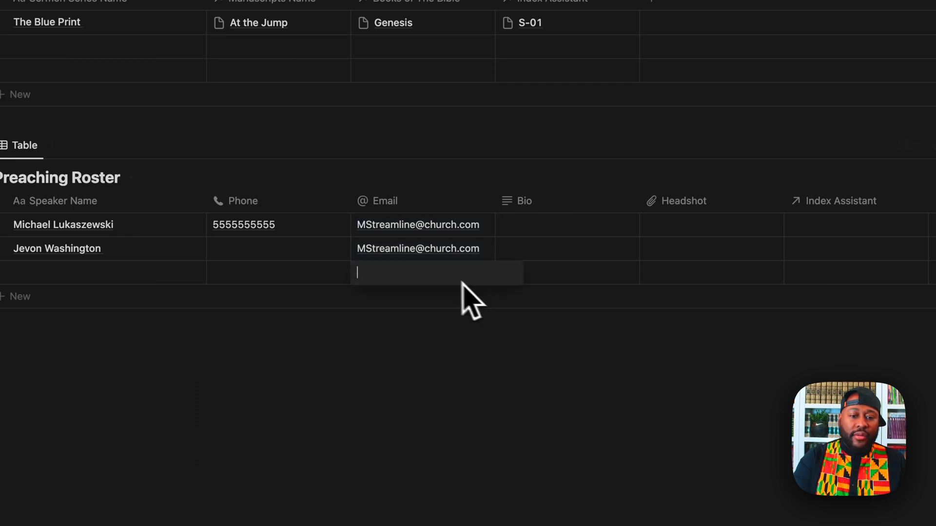
{"action": "left_click", "coordinate": [357, 251]}
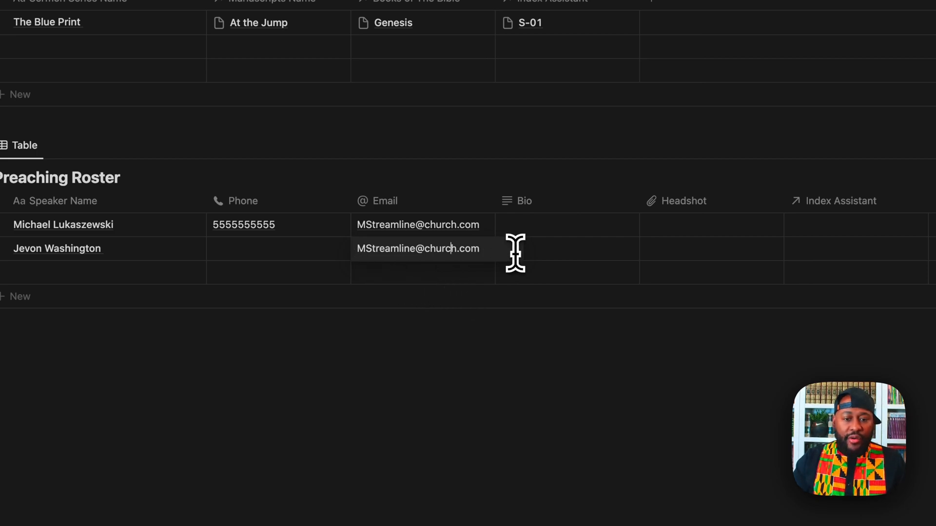
{"action": "key", "text": "Left"}
{"action": "key", "text": "Left"}
{"action": "key", "text": "Left"}
{"action": "key", "text": "Left"}
{"action": "key", "text": "Left"}
{"action": "key", "text": "Left"}
{"action": "key", "text": "Left"}
{"action": "key", "text": "Left"}
{"action": "key", "text": "Left"}
{"action": "key", "text": "Left"}
{"action": "key", "text": "Left"}
{"action": "key", "text": "Left"}
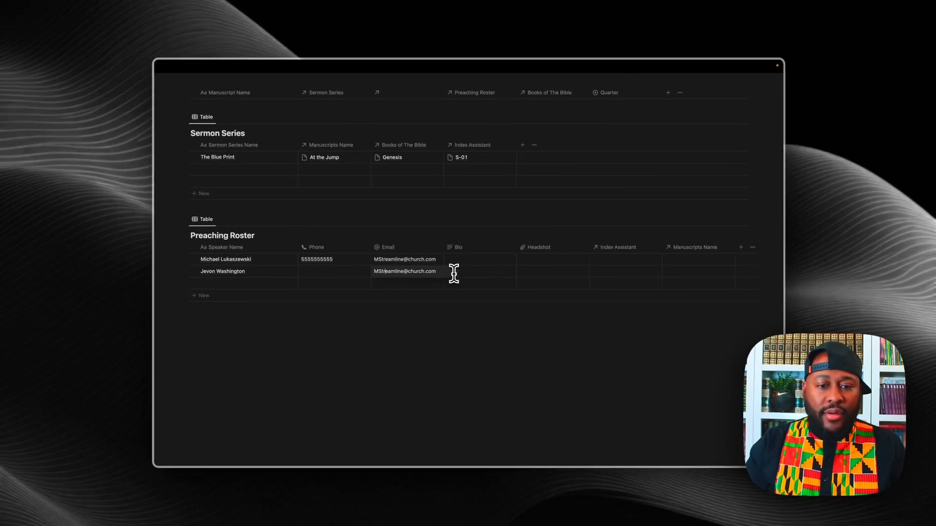
{"action": "key", "text": "BackSpace"}
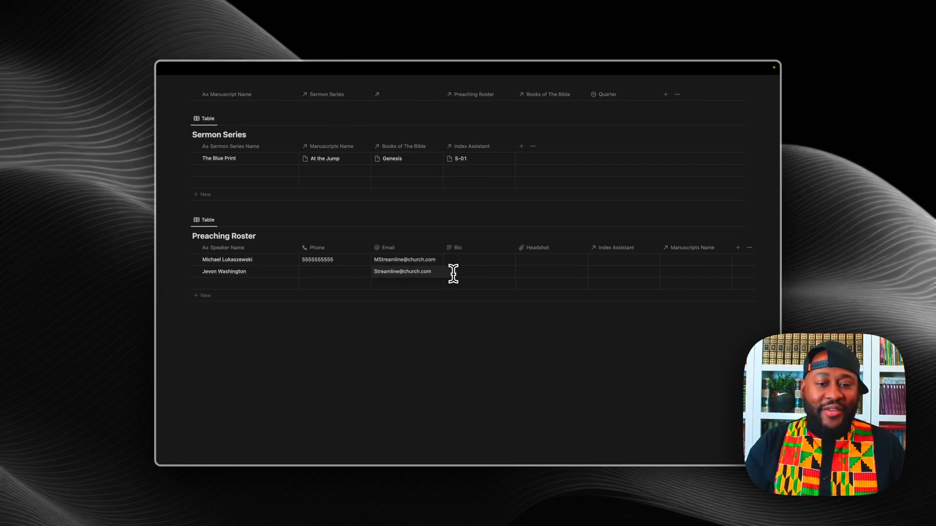
{"action": "type", "text": "J"}
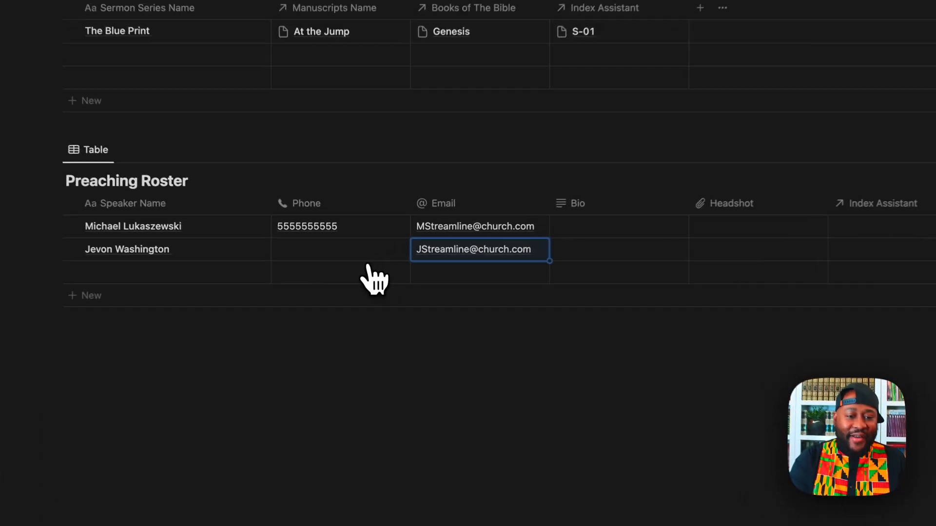
Step: Enter the second speaker's phone number in the Phone cell
{"action": "left_click", "coordinate": [322, 276]}
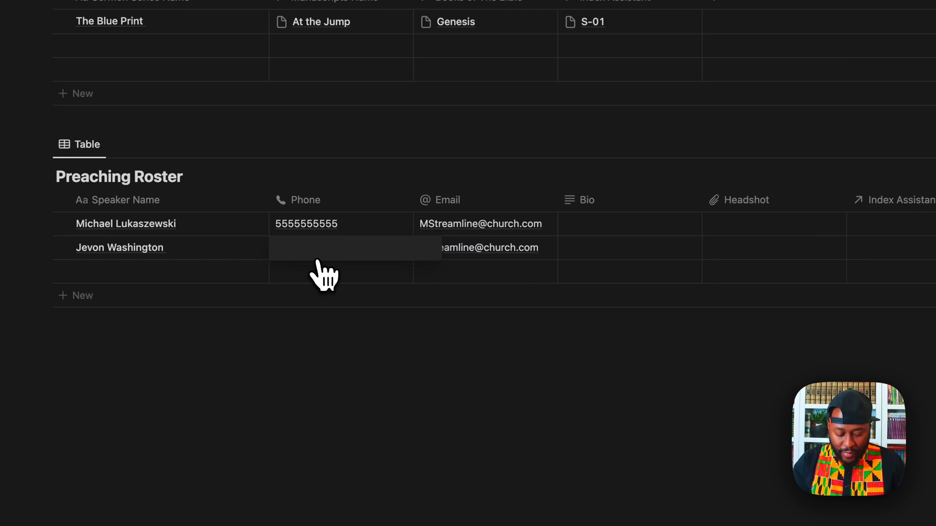
{"action": "type", "text": "555"}
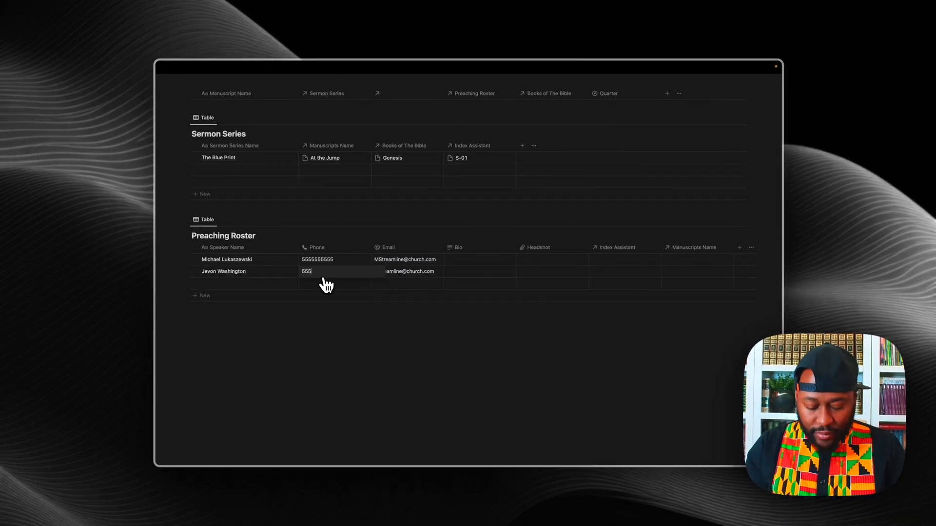
{"action": "type", "text": "555"}
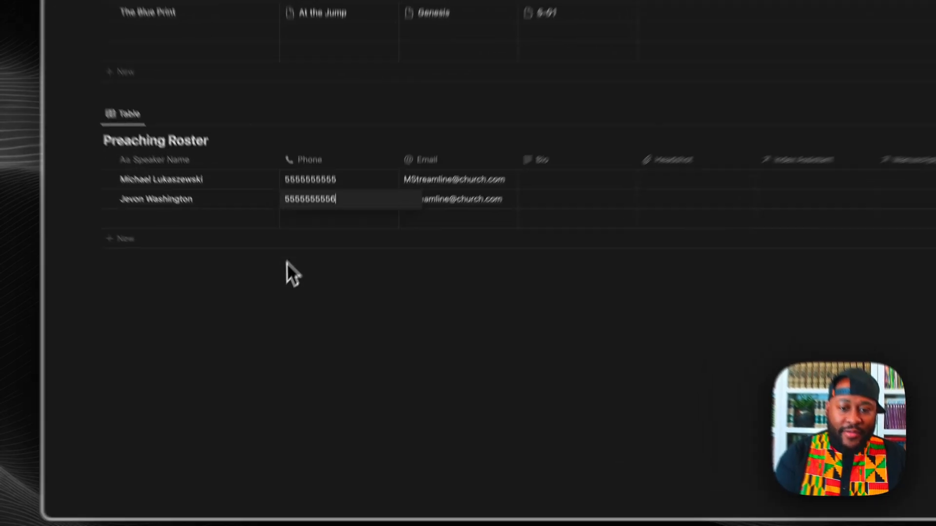
{"action": "left_click", "coordinate": [302, 317]}
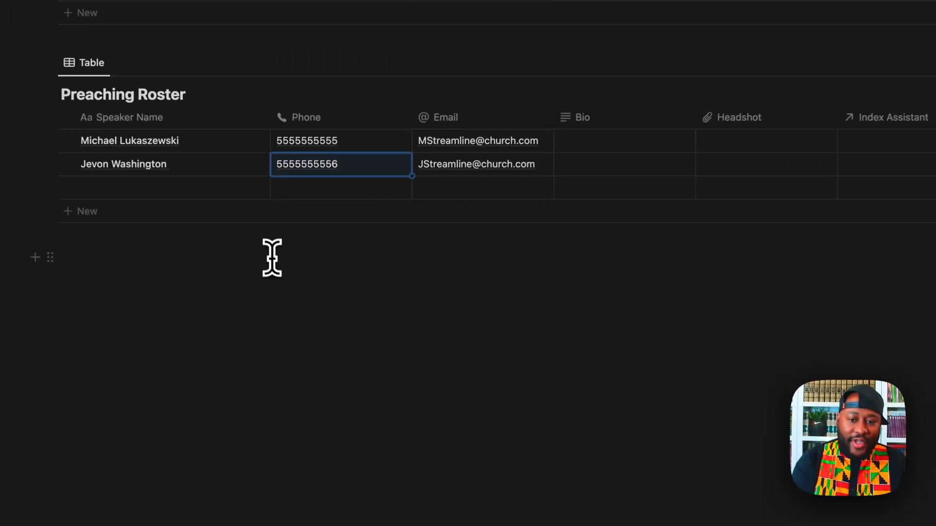
{"action": "left_click", "coordinate": [370, 342]}
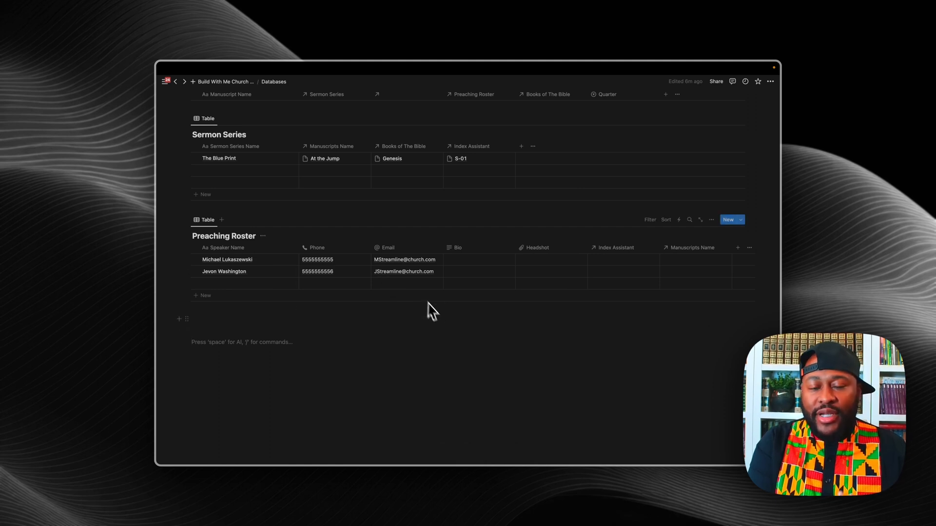
Step: Add a relation property to Books of The Bible, shown on both databases
{"action": "scroll", "coordinate": [431, 311], "scroll_direction": "up", "scroll_amount": 1}
{"action": "scroll", "coordinate": [431, 311], "scroll_direction": "up", "scroll_amount": 20}
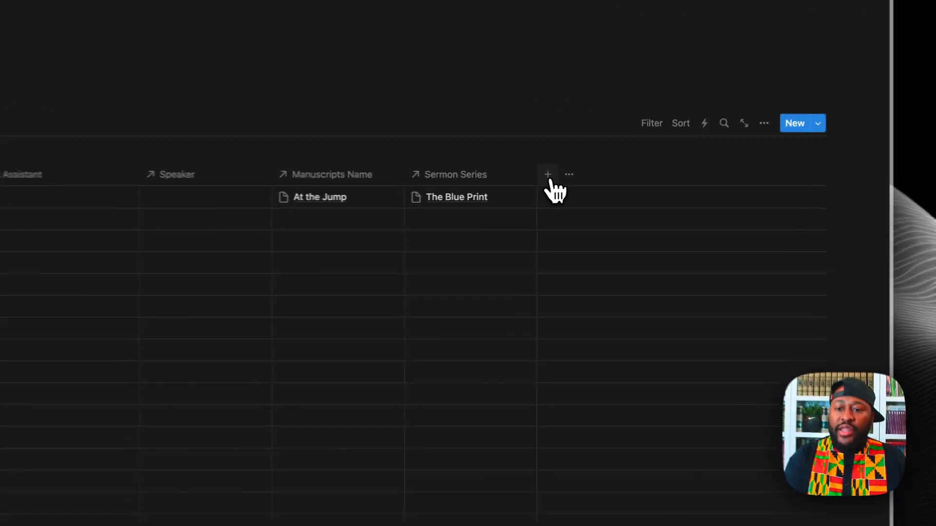
{"action": "left_click", "coordinate": [594, 185]}
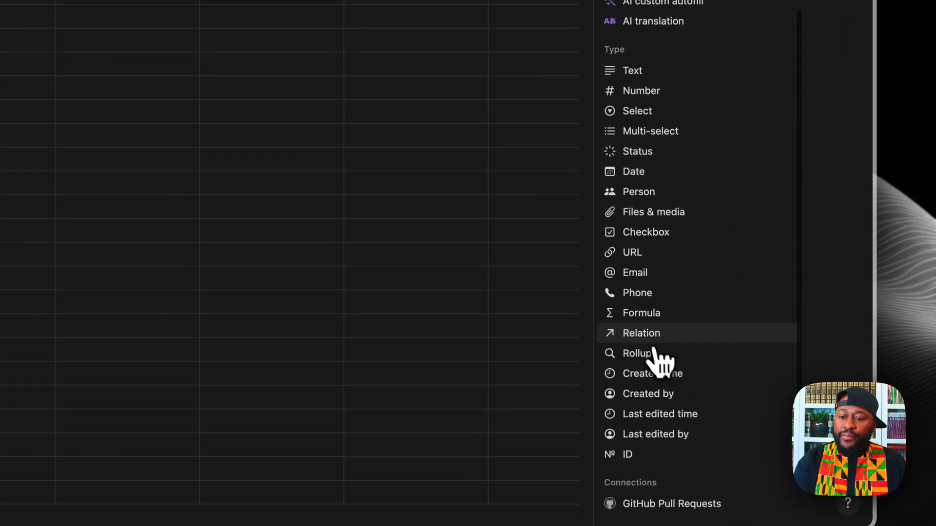
{"action": "left_click", "coordinate": [653, 336]}
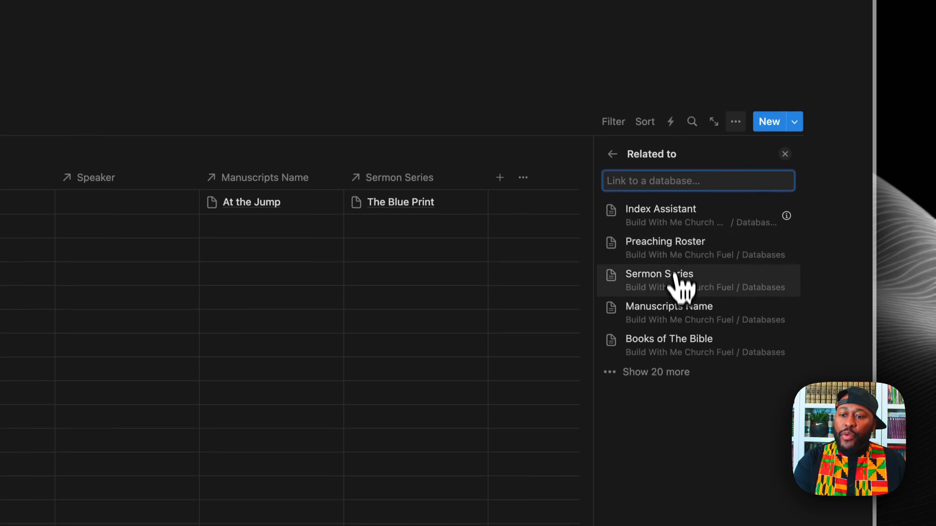
{"action": "left_click", "coordinate": [679, 341]}
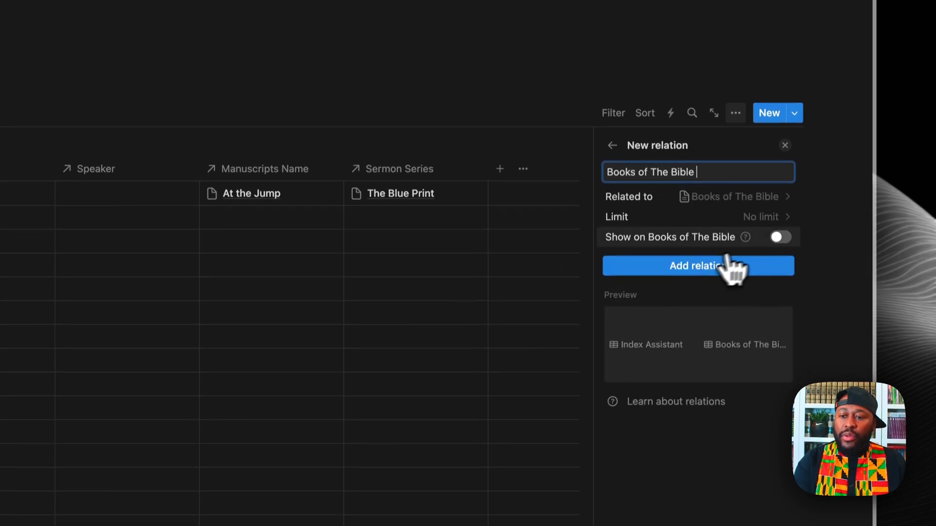
{"action": "left_click", "coordinate": [780, 247]}
{"action": "left_click", "coordinate": [722, 306]}
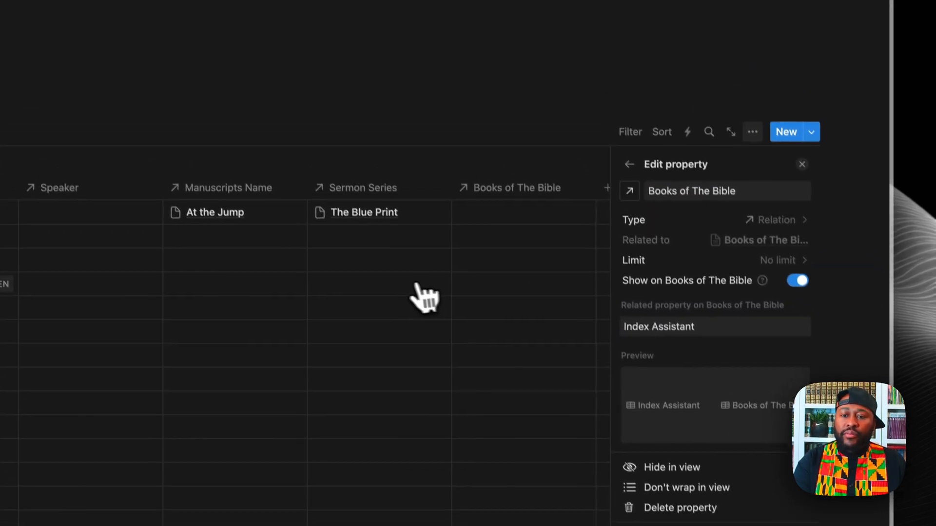
Step: Link row S-01 to Genesis and the first roster speaker, and narrow the Index Assistant column
{"action": "left_click", "coordinate": [468, 178]}
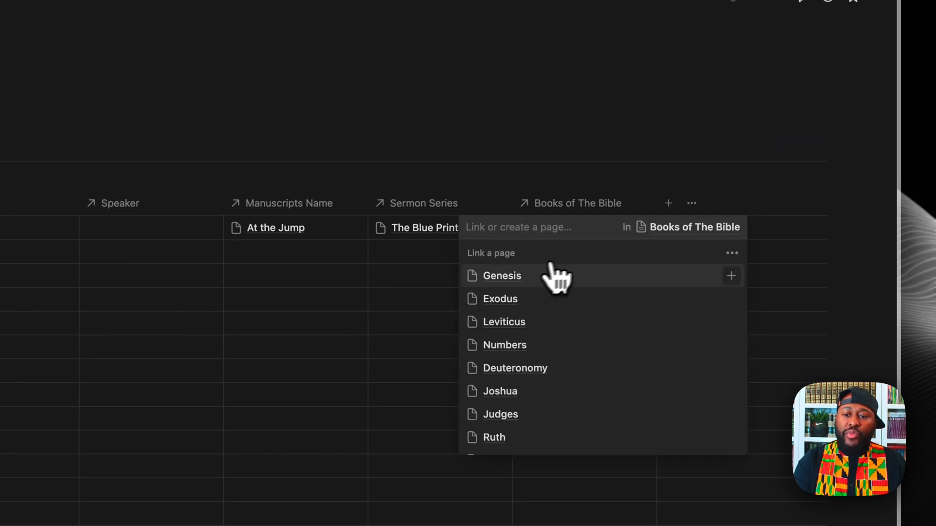
{"action": "left_click", "coordinate": [731, 276]}
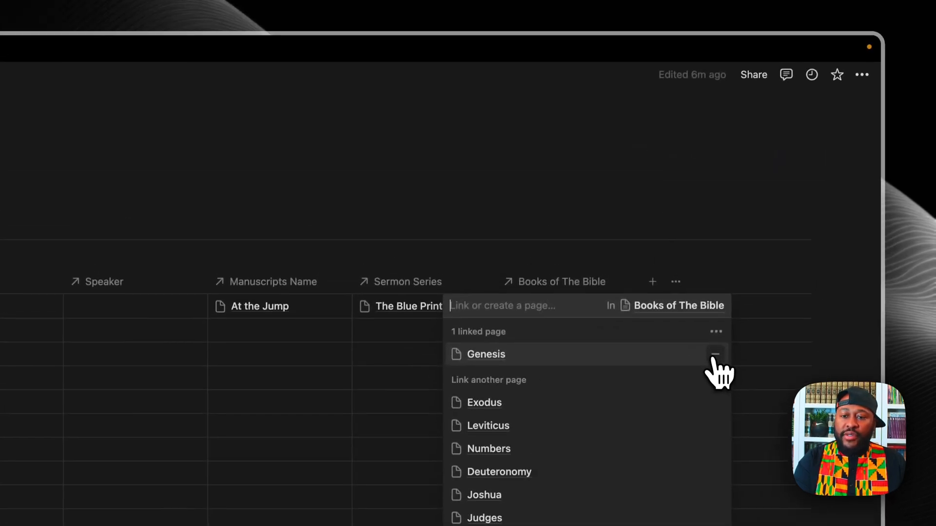
{"action": "key", "text": "Escape"}
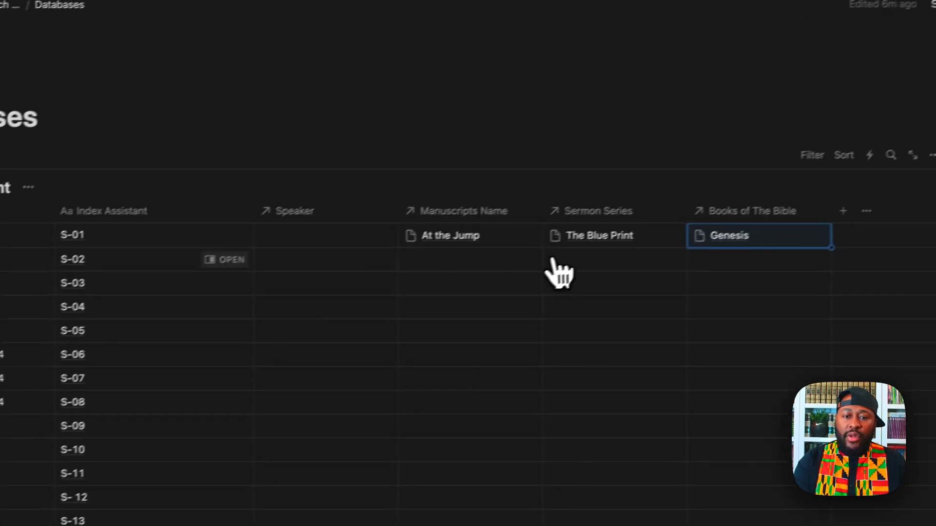
{"action": "left_click", "coordinate": [396, 230]}
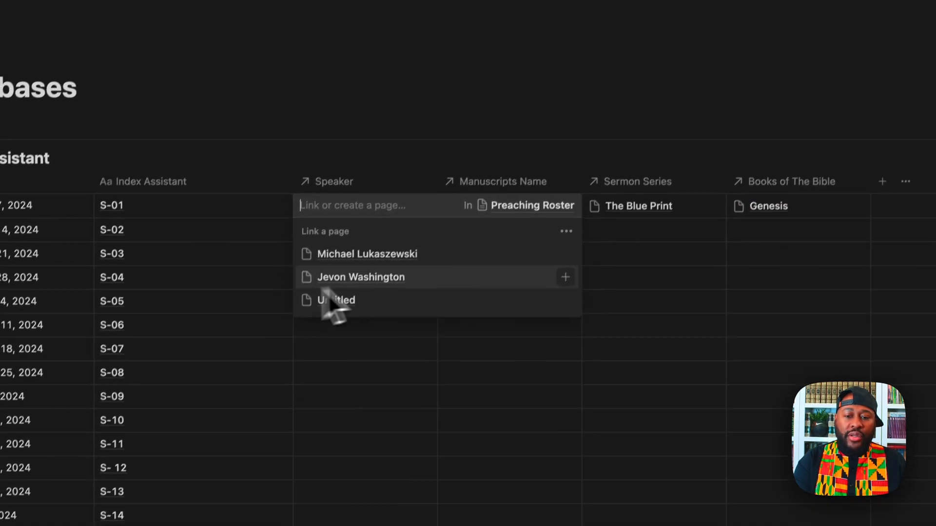
{"action": "left_click", "coordinate": [464, 239]}
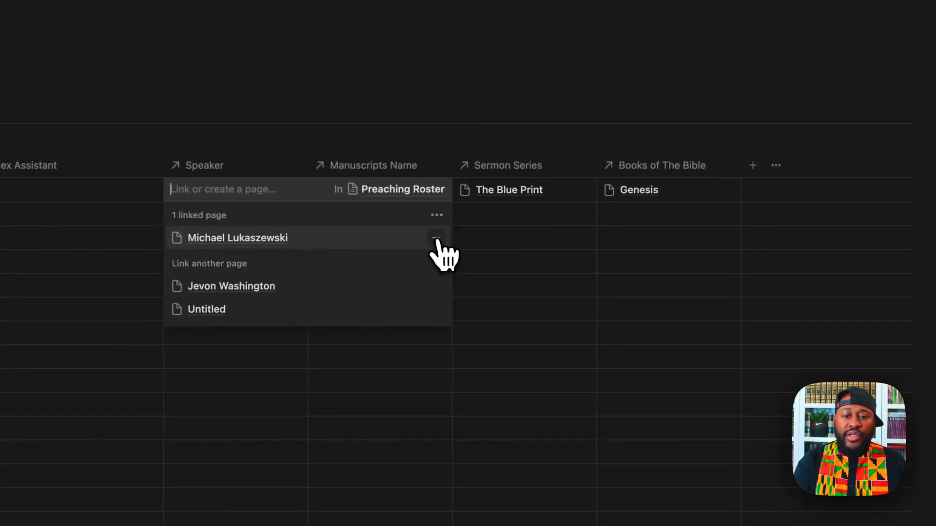
{"action": "key", "text": "Escape"}
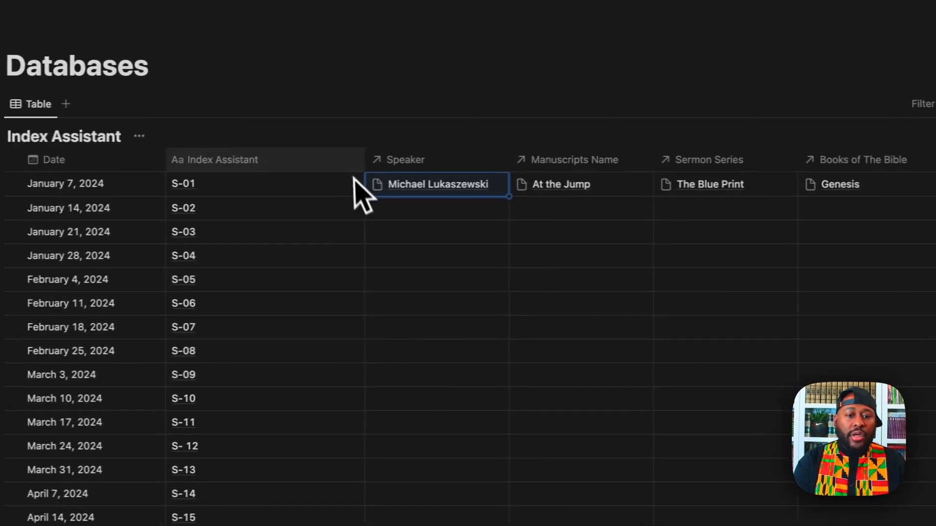
{"action": "left_click_drag", "start_coordinate": [380, 160], "coordinate": [297, 161]}
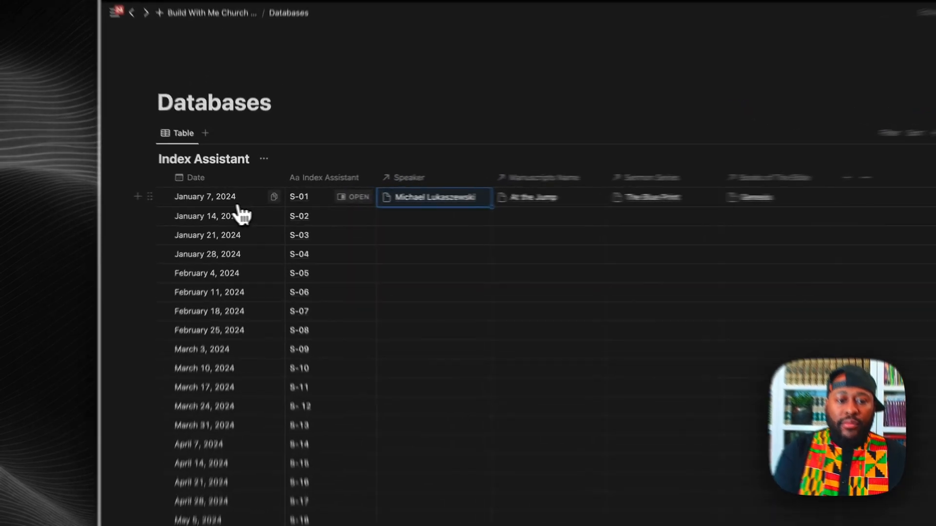
{"action": "left_click", "coordinate": [231, 197]}
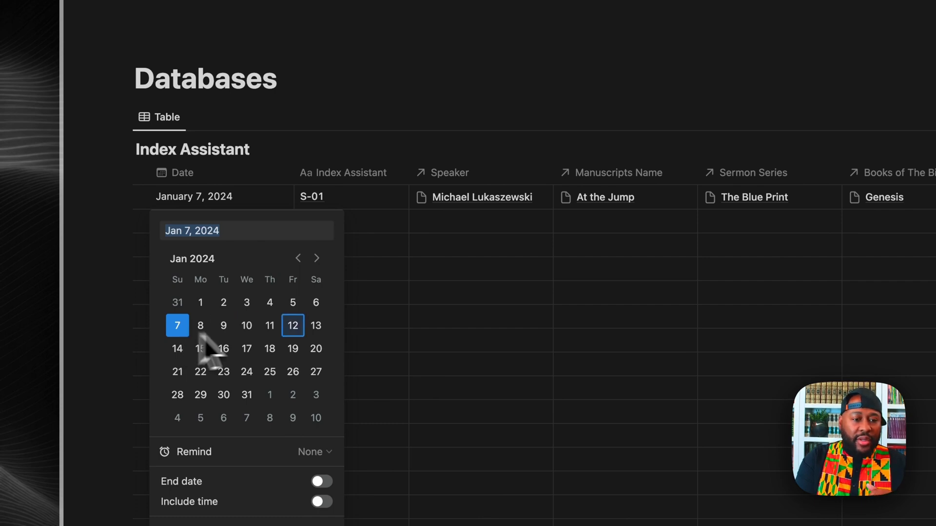
{"action": "key", "text": "Escape"}
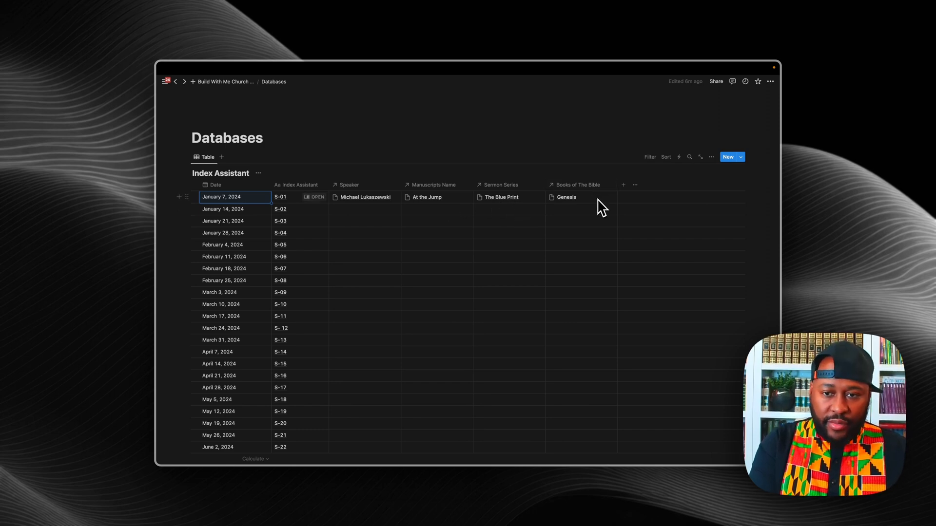
Step: Scroll to the Sermon Series table and start a new row below The Blue Print
{"action": "scroll", "coordinate": [602, 241], "scroll_direction": "down", "scroll_amount": 20}
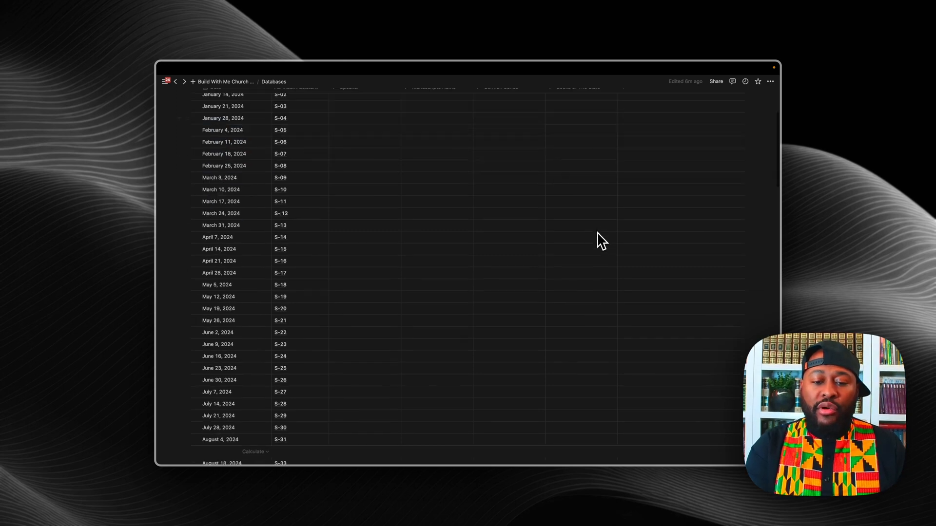
{"action": "scroll", "coordinate": [602, 241], "scroll_direction": "down", "scroll_amount": 2}
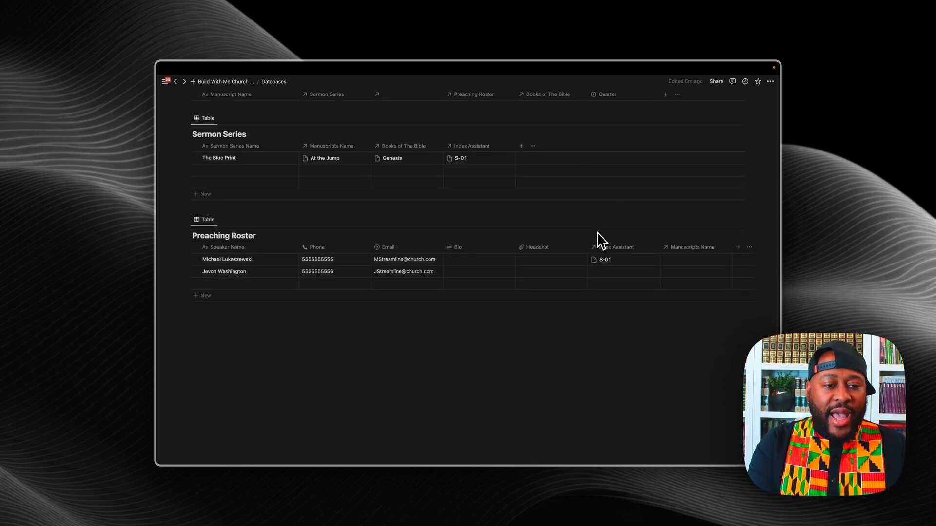
{"action": "scroll", "coordinate": [236, 289], "scroll_direction": "up", "scroll_amount": 6}
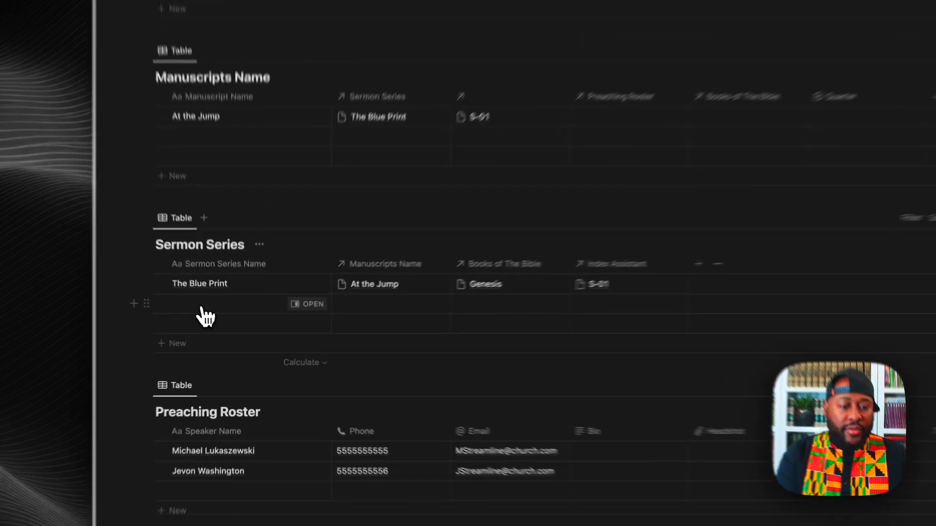
{"action": "left_click", "coordinate": [202, 308]}
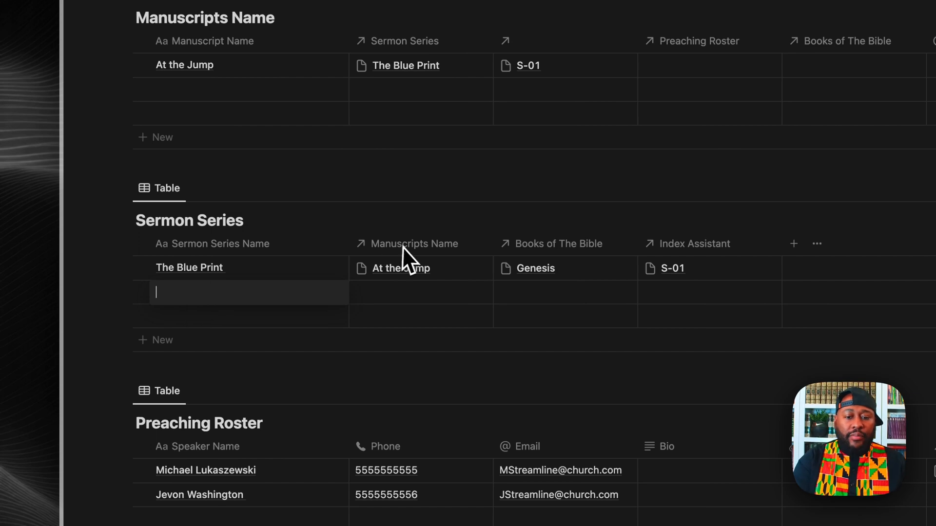
Step: Reorder columns: Index Assistant first, Books of The Bible second, Manuscripts Name moved right
{"action": "left_click_drag", "start_coordinate": [410, 245], "coordinate": [734, 261]}
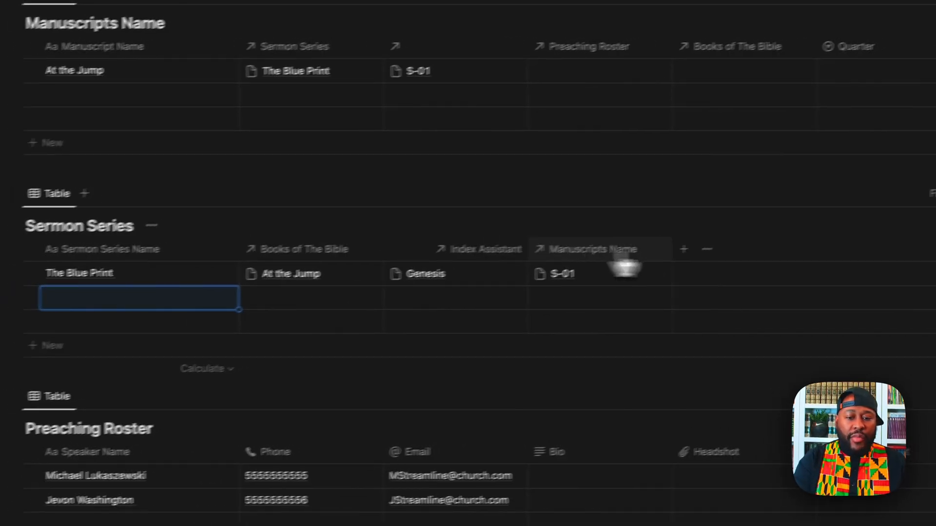
{"action": "left_click_drag", "start_coordinate": [625, 267], "coordinate": [694, 259]}
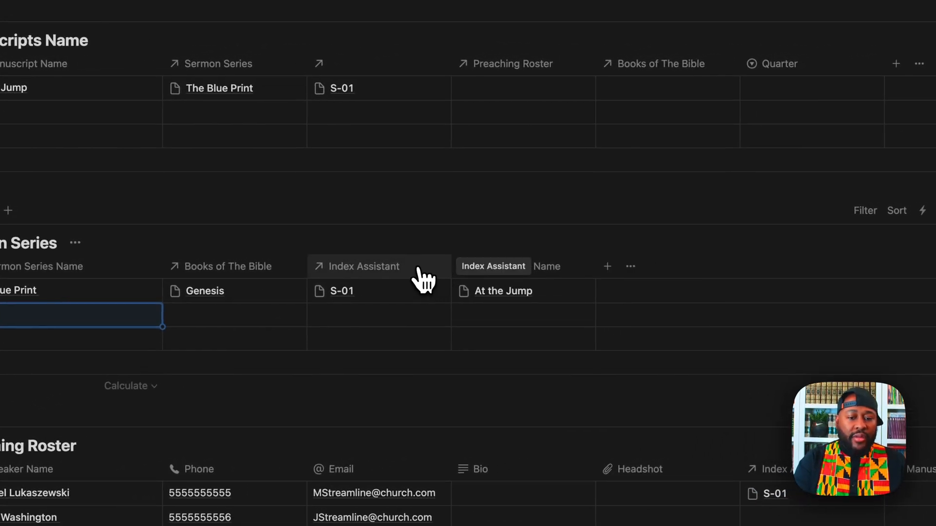
{"action": "left_click_drag", "start_coordinate": [419, 270], "coordinate": [23, 278]}
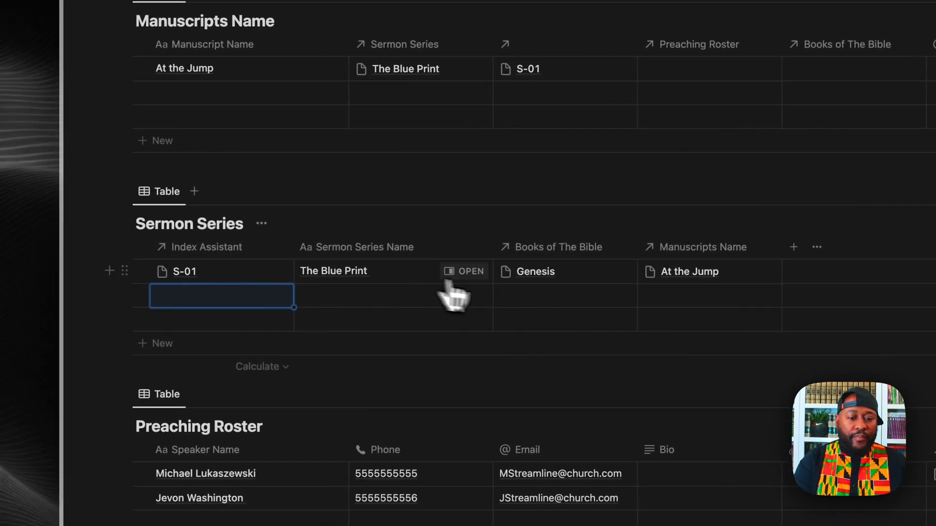
{"action": "left_click_drag", "start_coordinate": [511, 252], "coordinate": [354, 254]}
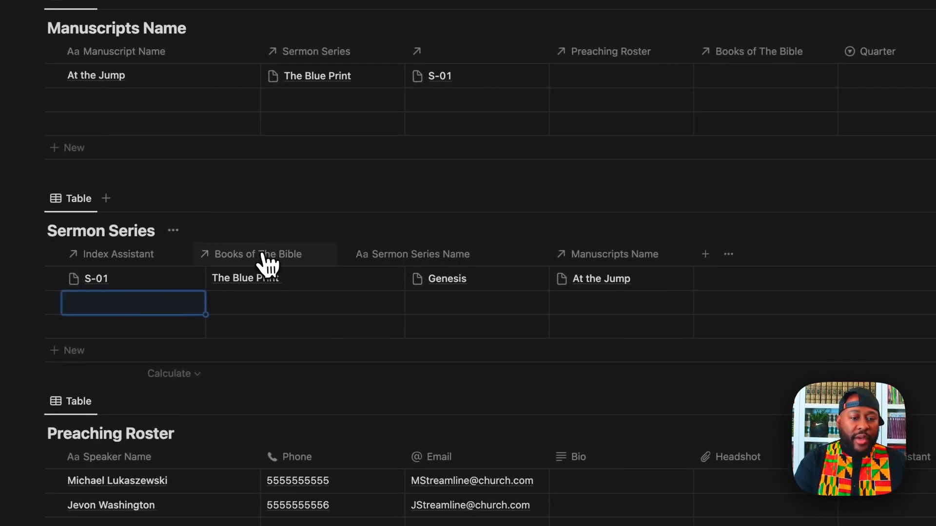
{"action": "left_click_drag", "start_coordinate": [267, 265], "coordinate": [270, 266]}
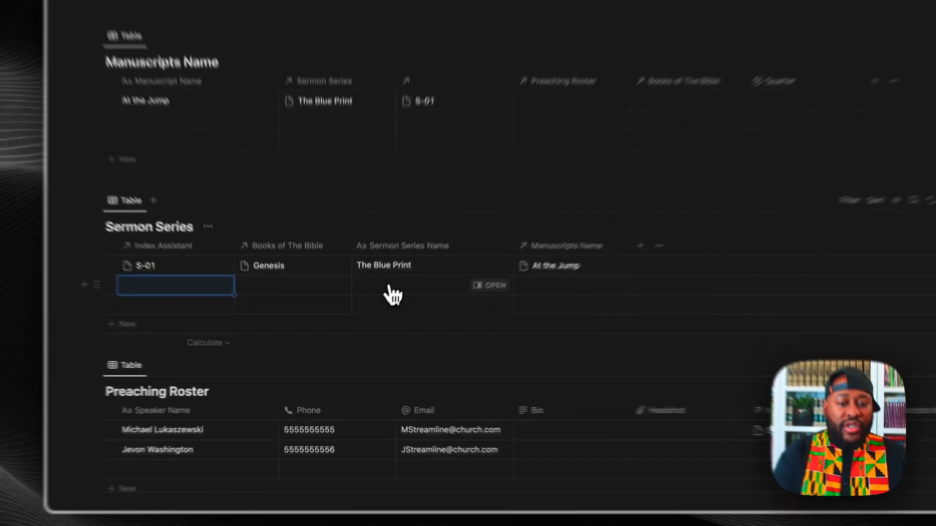
Step: Name the new series 'Joy', link it to Philippians, and scroll back to the top
{"action": "left_click", "coordinate": [361, 327]}
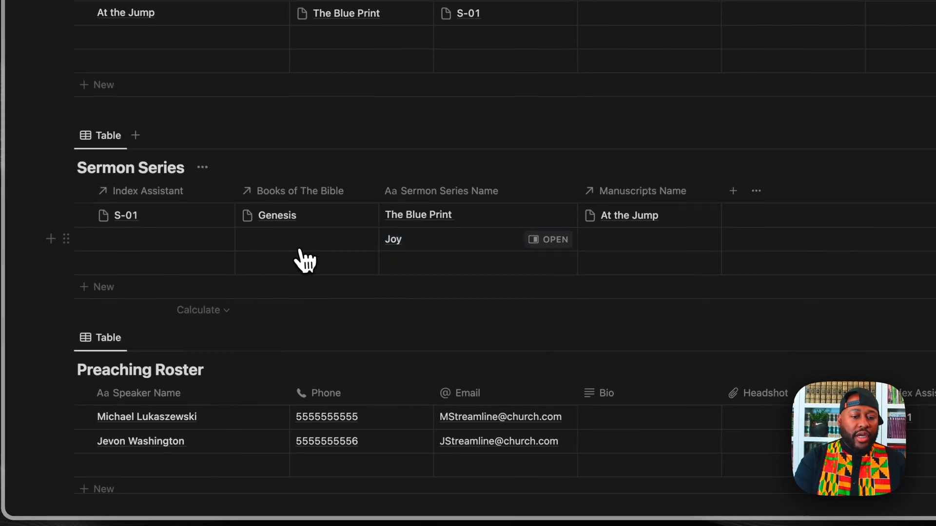
{"action": "left_click", "coordinate": [322, 328]}
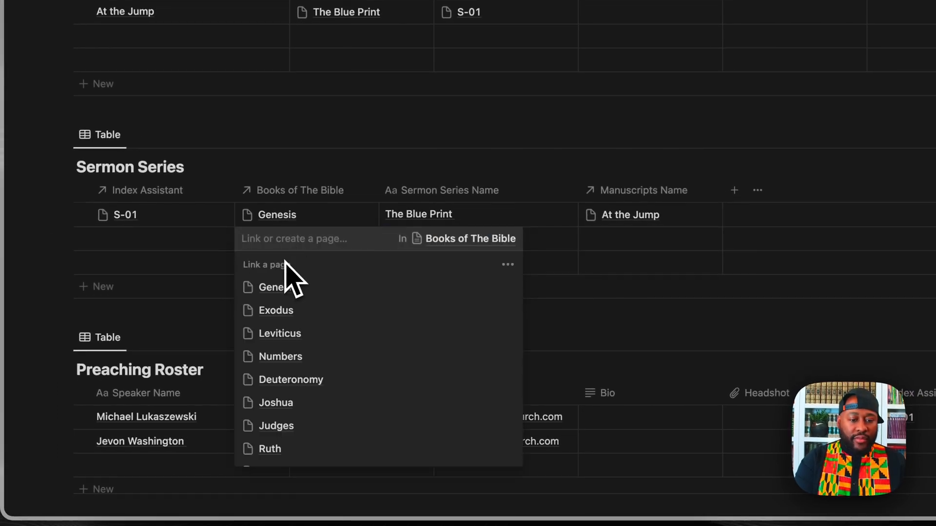
{"action": "type", "text": "ph"}
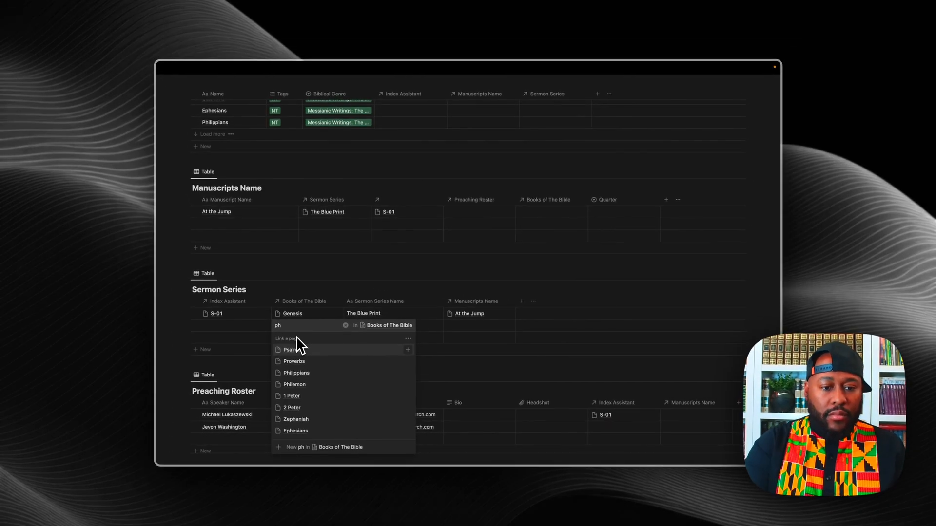
{"action": "left_click", "coordinate": [298, 350]}
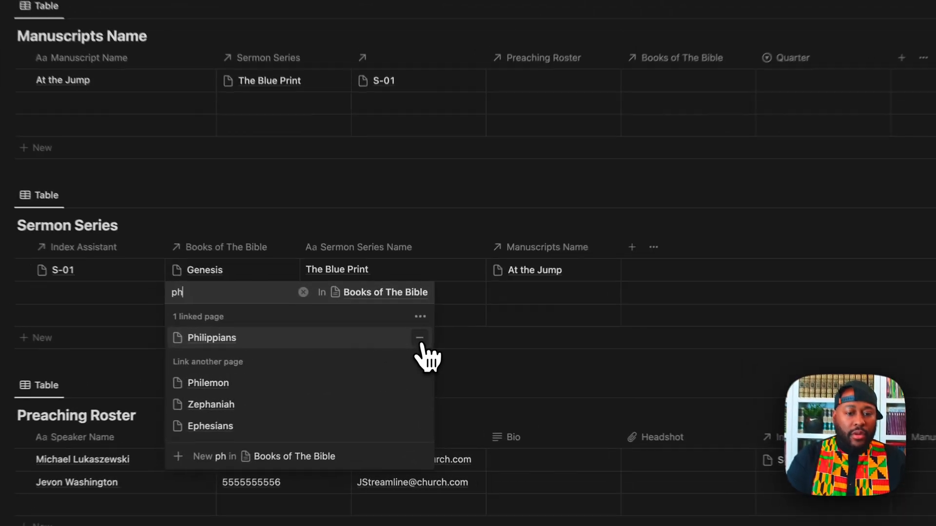
{"action": "key", "text": "Escape"}
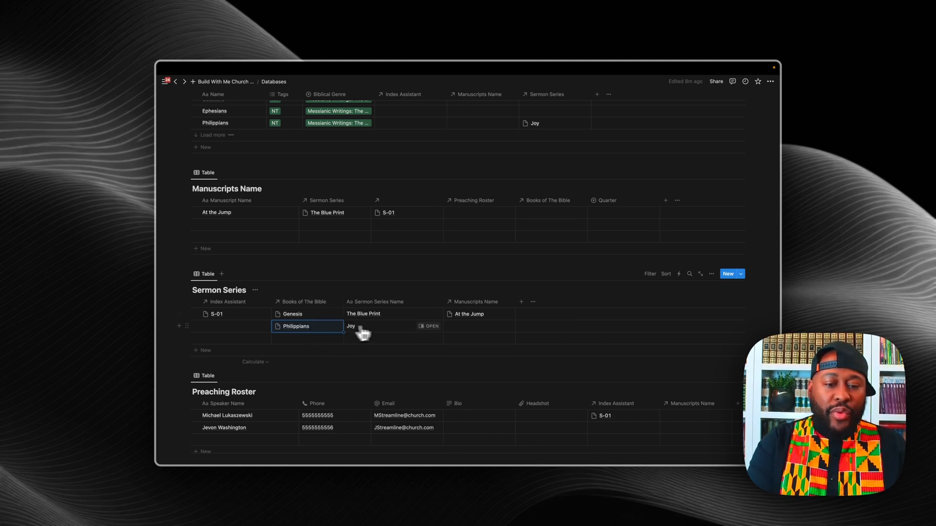
{"action": "scroll", "coordinate": [403, 319], "scroll_direction": "up", "scroll_amount": 15}
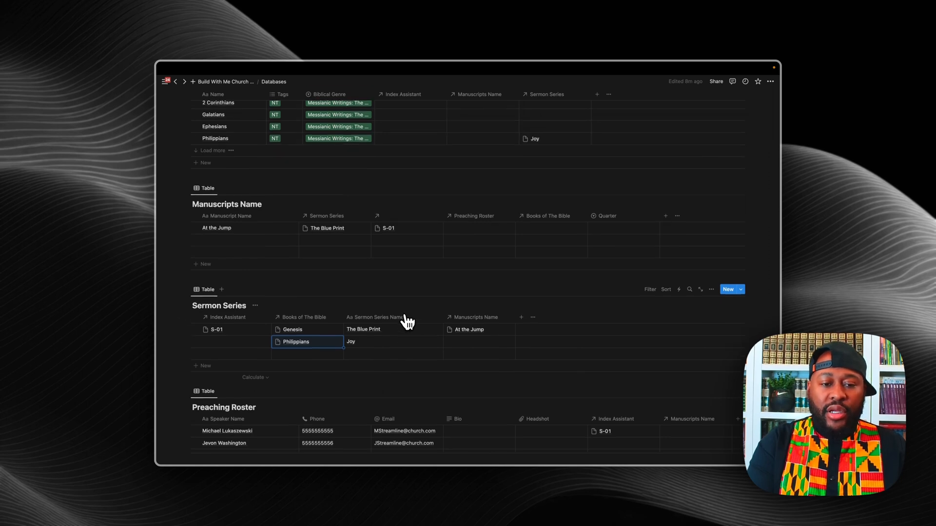
{"action": "scroll", "coordinate": [407, 322], "scroll_direction": "up", "scroll_amount": 10}
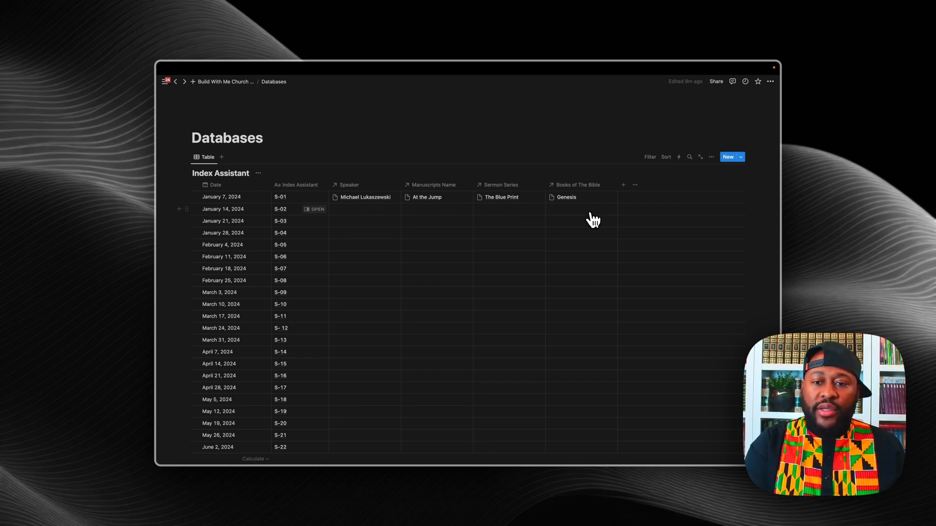
Step: Set Genesis for row S-02 and copy it down to rows S-03 and S-04
{"action": "left_click", "coordinate": [591, 210]}
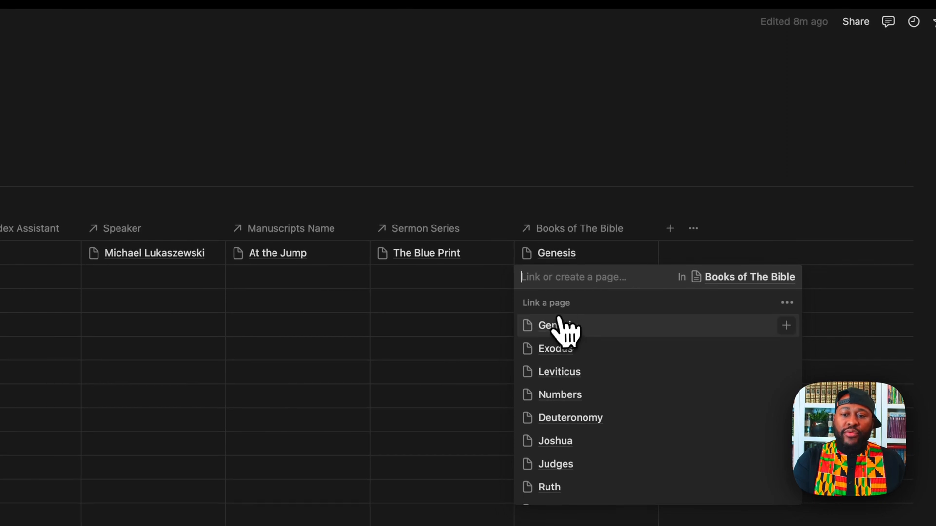
{"action": "key", "text": "Escape"}
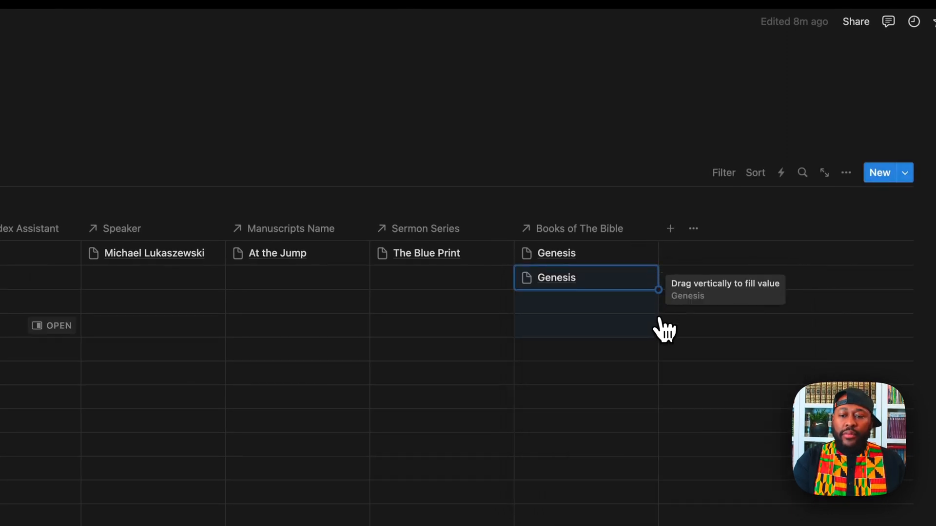
{"action": "left_click_drag", "start_coordinate": [664, 332], "coordinate": [660, 330]}
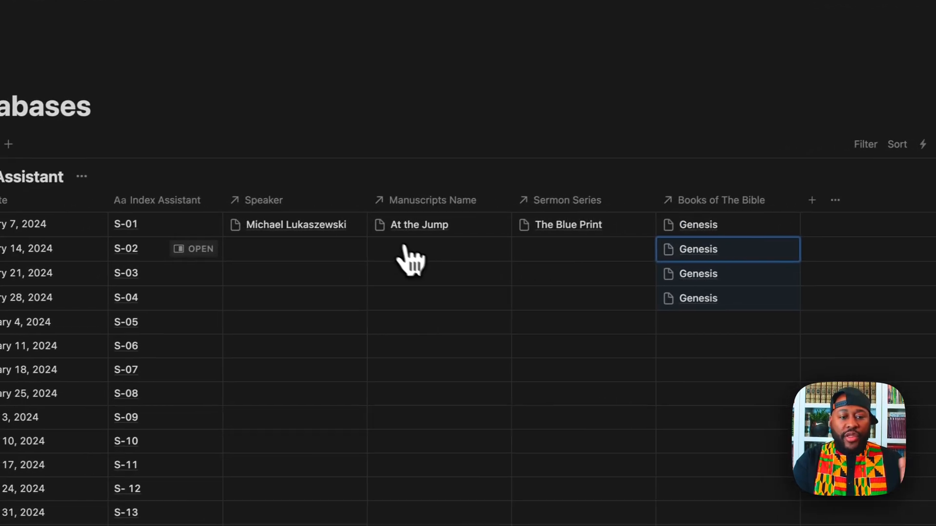
Step: Link speakers to rows S-02, S-03 and S-04, then move Manuscripts Name to the end
{"action": "left_click", "coordinate": [313, 251]}
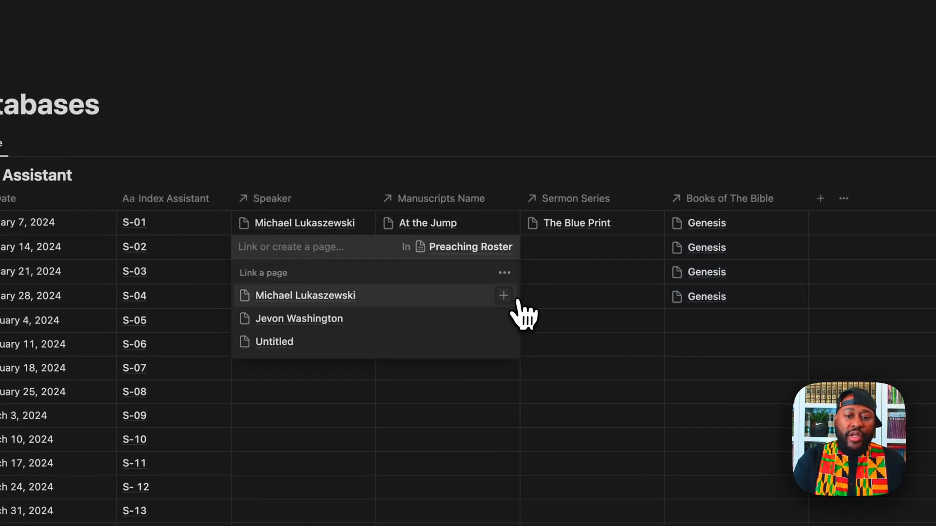
{"action": "left_click", "coordinate": [504, 296]}
{"action": "key", "text": "Escape"}
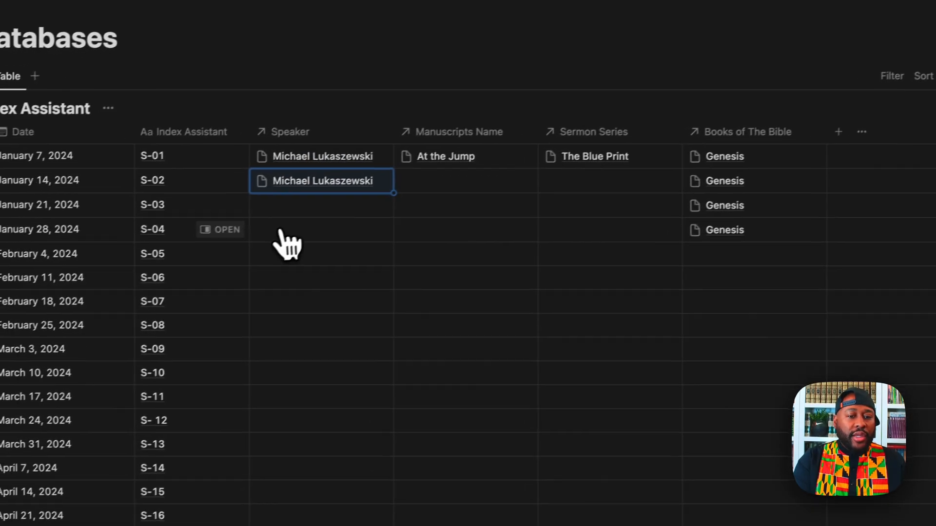
{"action": "left_click", "coordinate": [300, 209]}
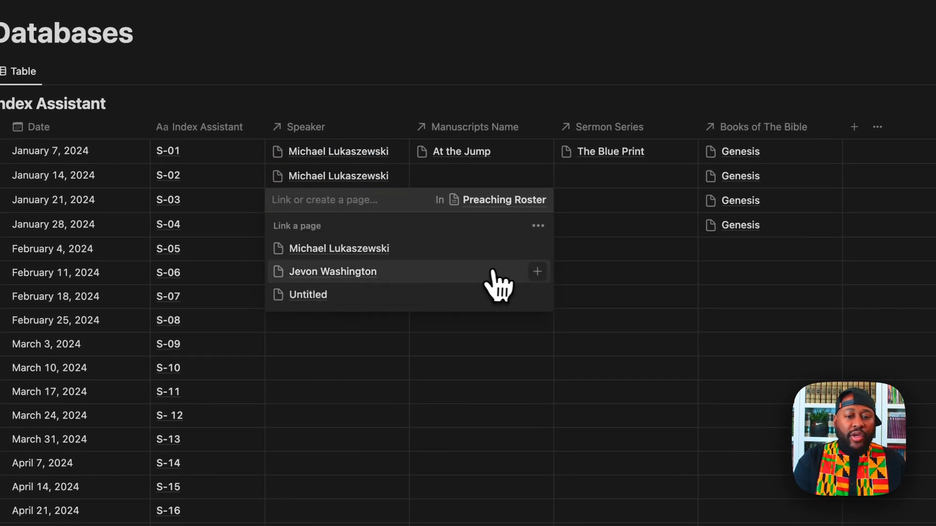
{"action": "left_click", "coordinate": [537, 271]}
{"action": "key", "text": "Escape"}
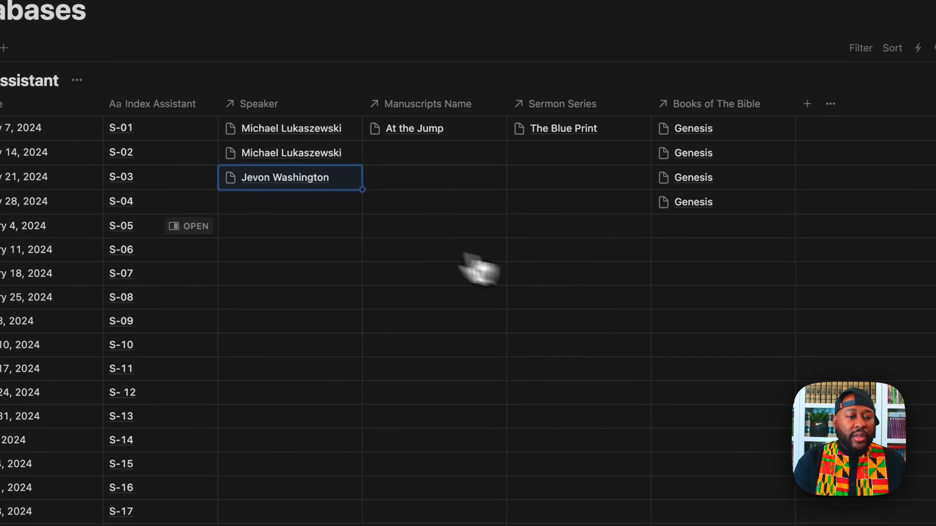
{"action": "left_click", "coordinate": [273, 217]}
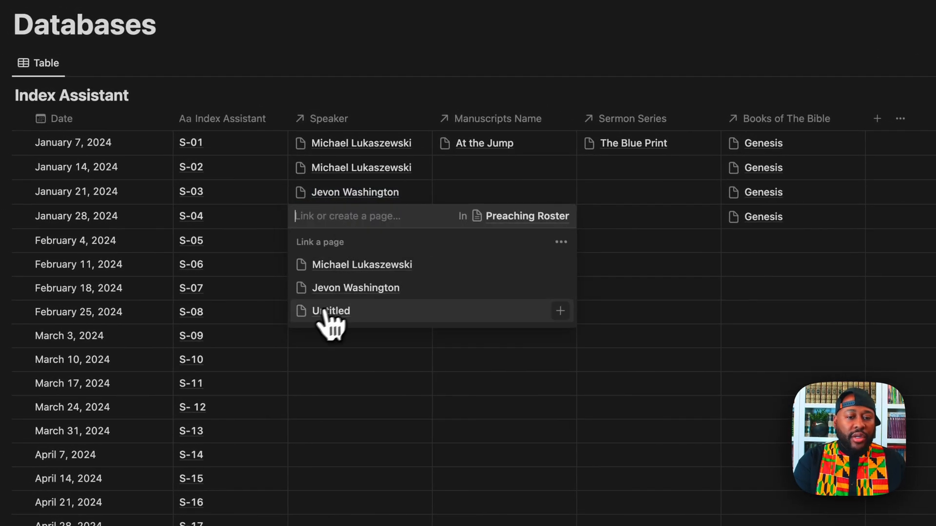
{"action": "left_click", "coordinate": [560, 265]}
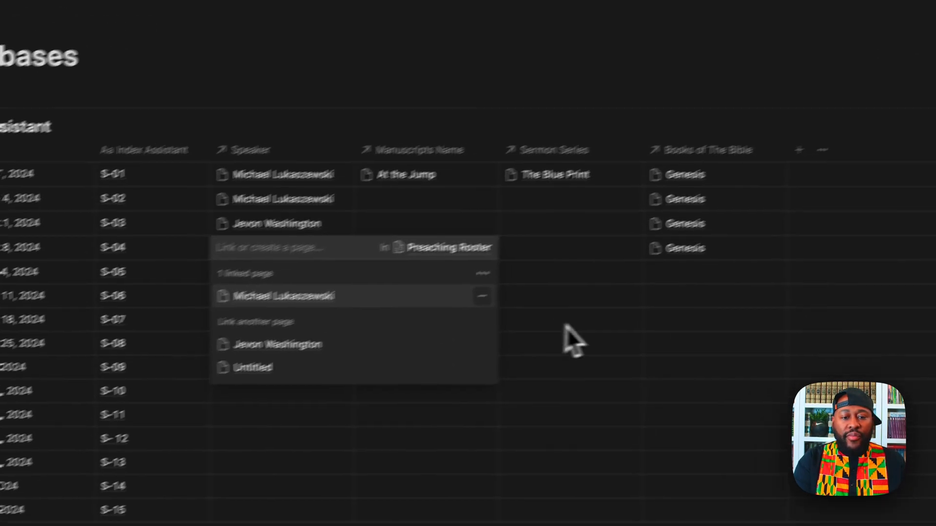
{"action": "key", "text": "Escape"}
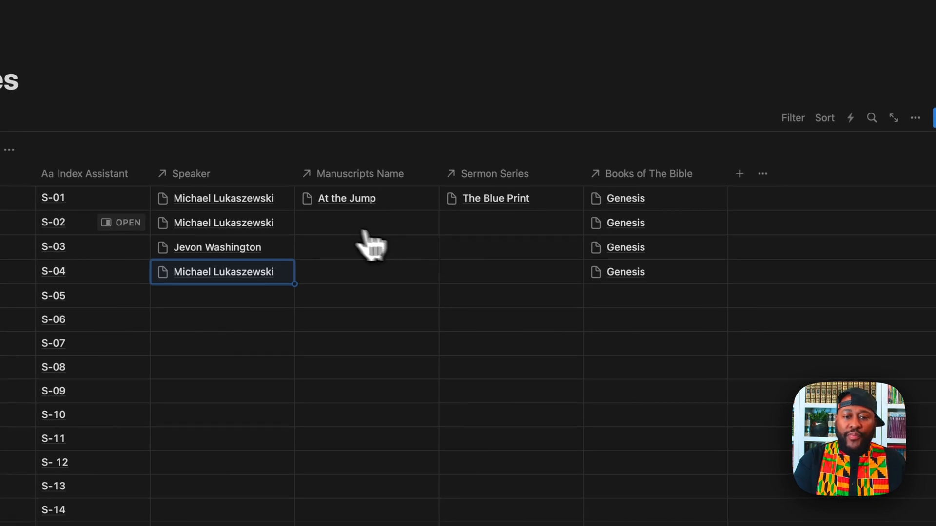
{"action": "left_click_drag", "start_coordinate": [344, 215], "coordinate": [650, 209]}
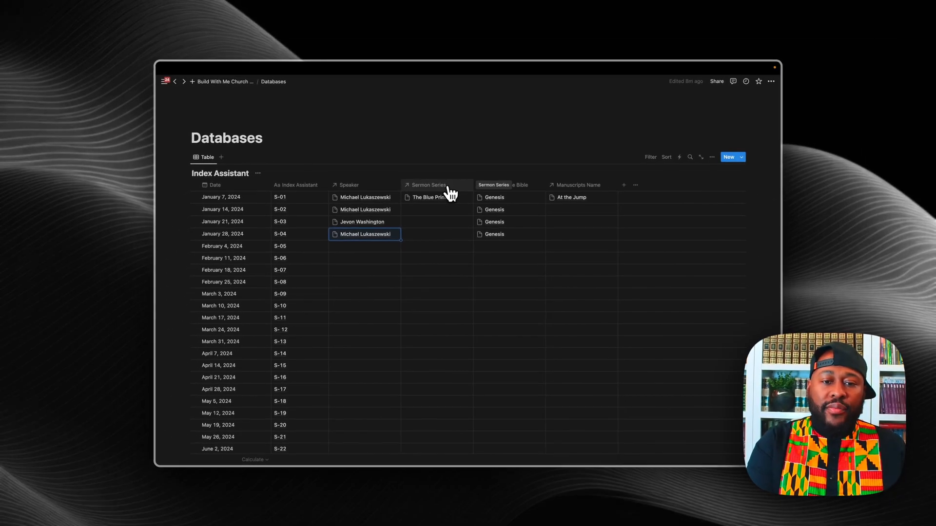
Step: Make Sermon Series the first column, then resize Index Assistant on Build With Me Church Fuel
{"action": "left_click_drag", "start_coordinate": [452, 193], "coordinate": [236, 190]}
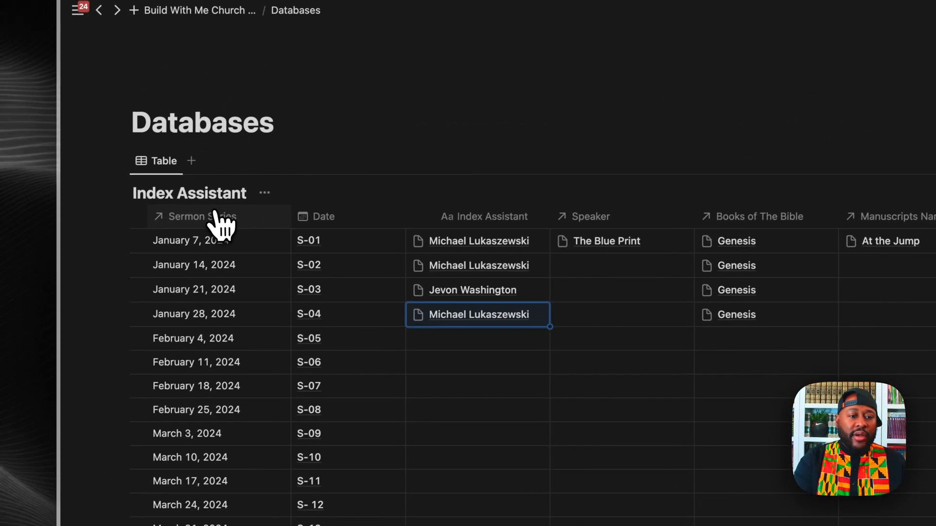
{"action": "left_click_drag", "start_coordinate": [222, 225], "coordinate": [272, 224]}
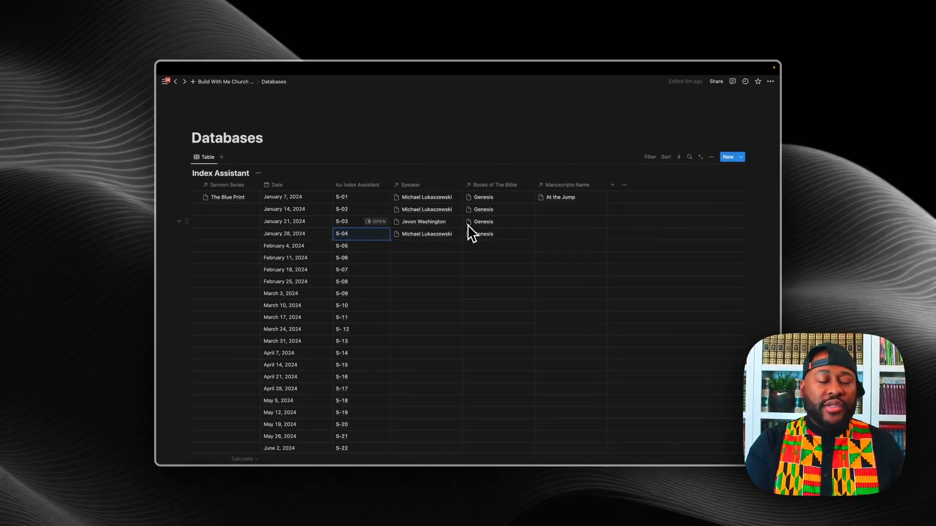
{"action": "left_click", "coordinate": [229, 83]}
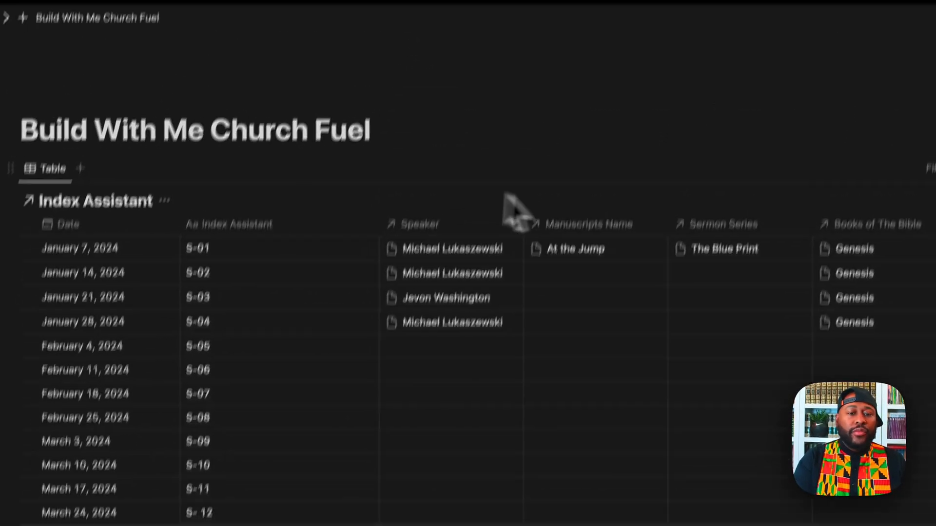
{"action": "left_click_drag", "start_coordinate": [379, 225], "coordinate": [305, 228]}
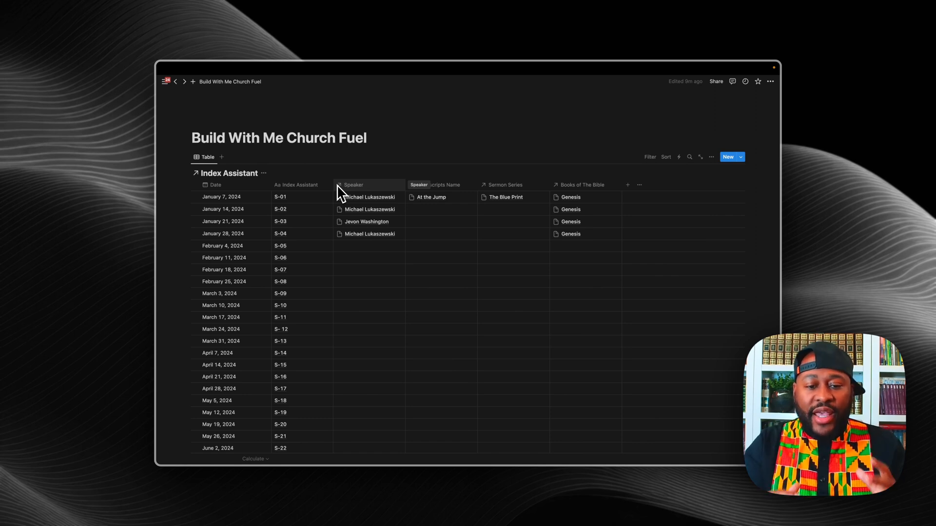
Step: Switch the Index Assistant view's layout from table to Gallery
{"action": "left_click", "coordinate": [711, 157]}
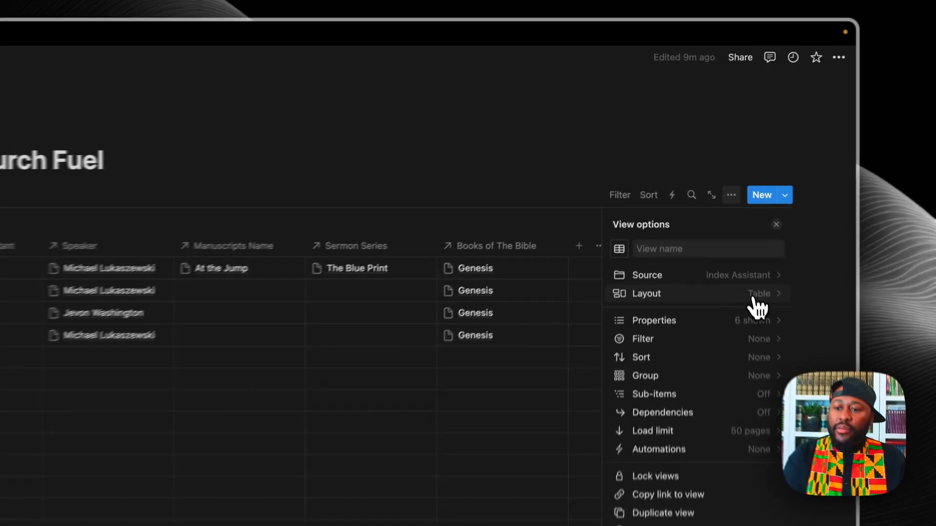
{"action": "left_click", "coordinate": [726, 211]}
{"action": "left_click", "coordinate": [725, 219]}
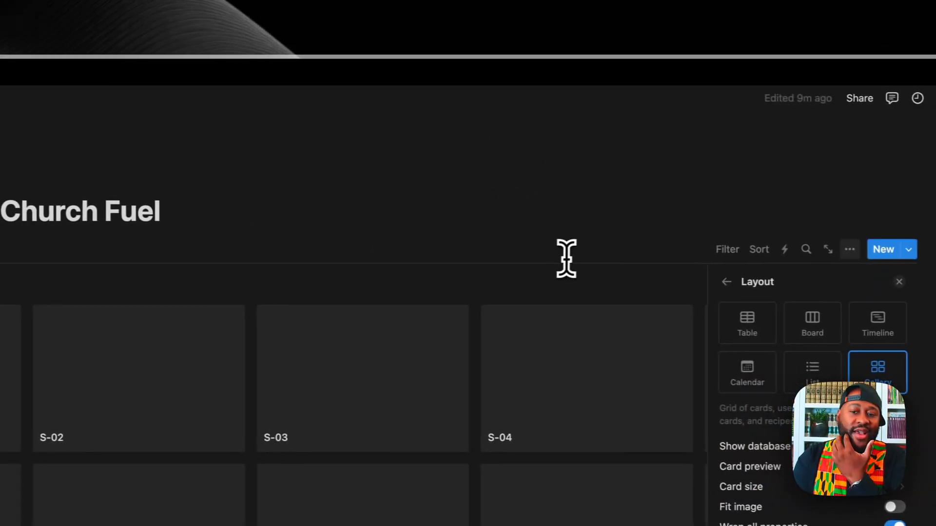
{"action": "left_click", "coordinate": [472, 297]}
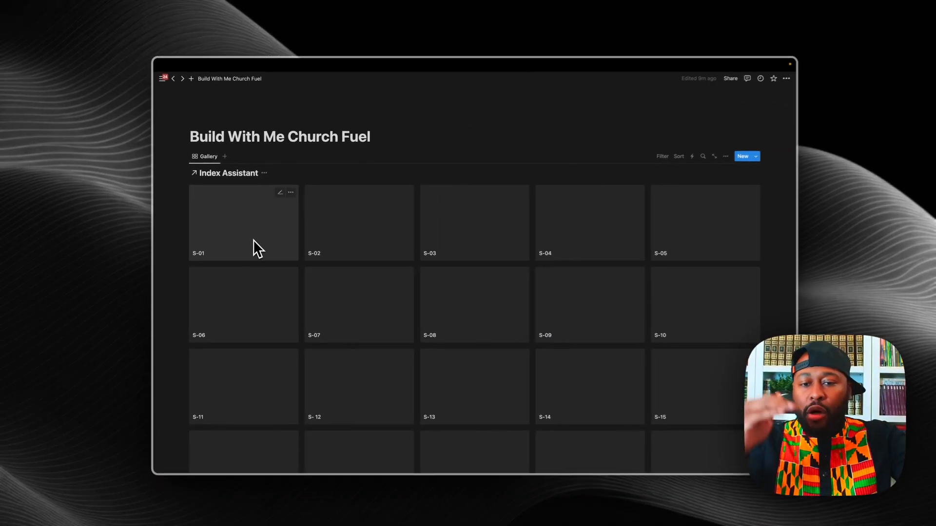
Step: Load the remaining cards S-51 and S-52 and hide the Index Assistant database title
{"action": "scroll", "coordinate": [255, 256], "scroll_direction": "down", "scroll_amount": 10}
{"action": "scroll", "coordinate": [254, 246], "scroll_direction": "down", "scroll_amount": 3}
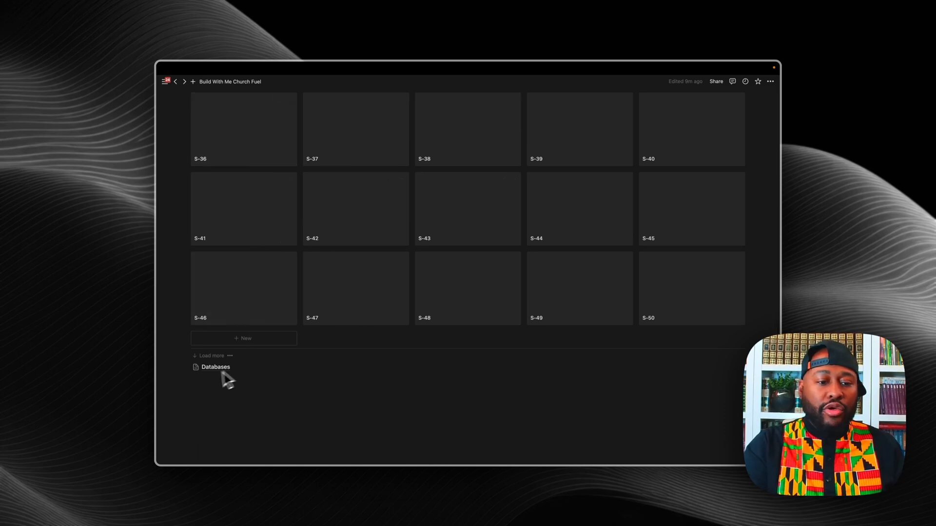
{"action": "left_click", "coordinate": [212, 355]}
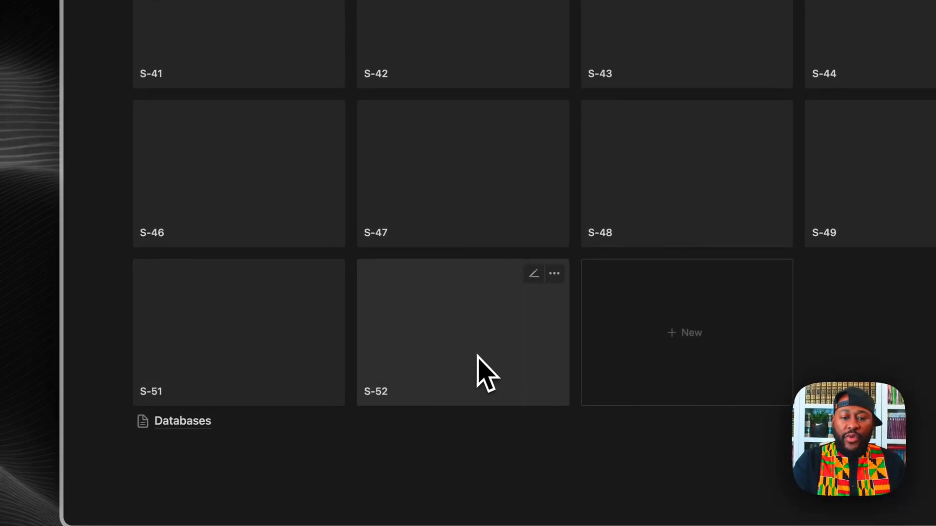
{"action": "scroll", "coordinate": [477, 355], "scroll_direction": "down", "scroll_amount": 2}
{"action": "scroll", "coordinate": [478, 355], "scroll_direction": "up", "scroll_amount": 20}
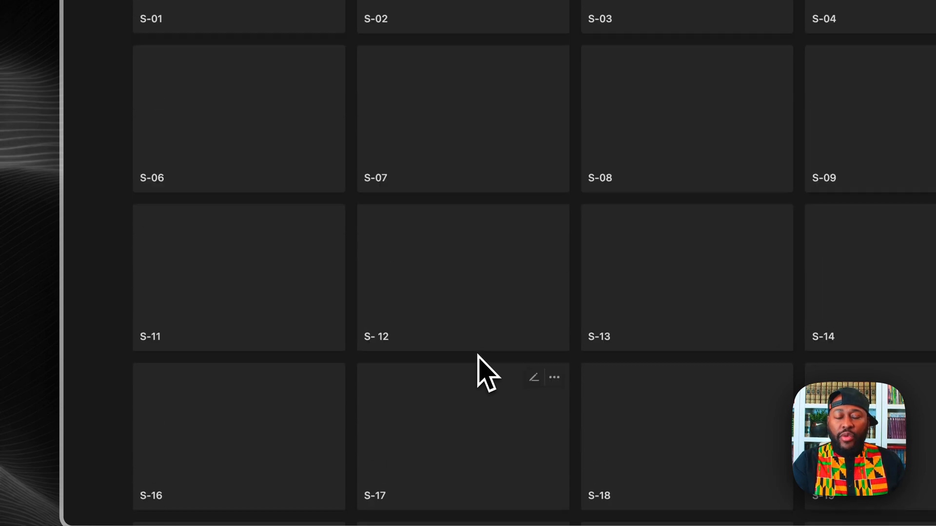
{"action": "scroll", "coordinate": [478, 373], "scroll_direction": "up", "scroll_amount": 6}
{"action": "left_click", "coordinate": [278, 177]}
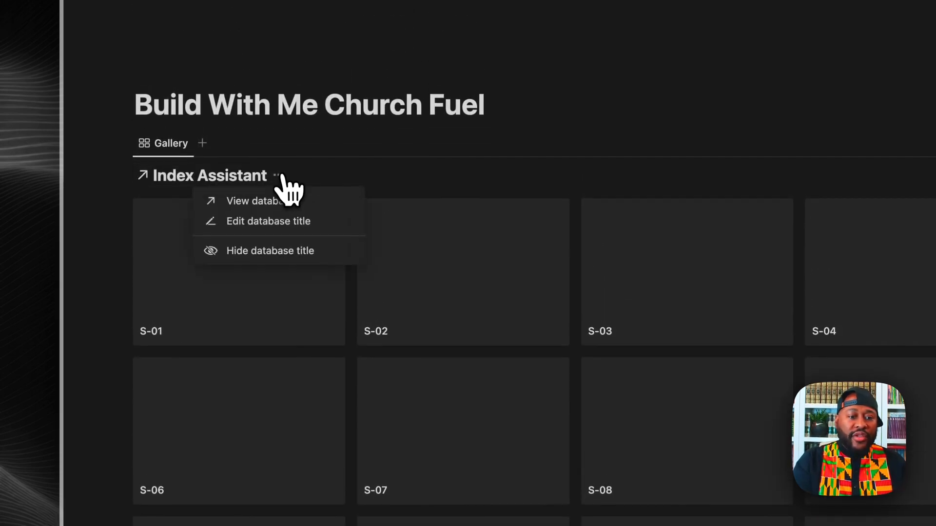
{"action": "left_click", "coordinate": [292, 251]}
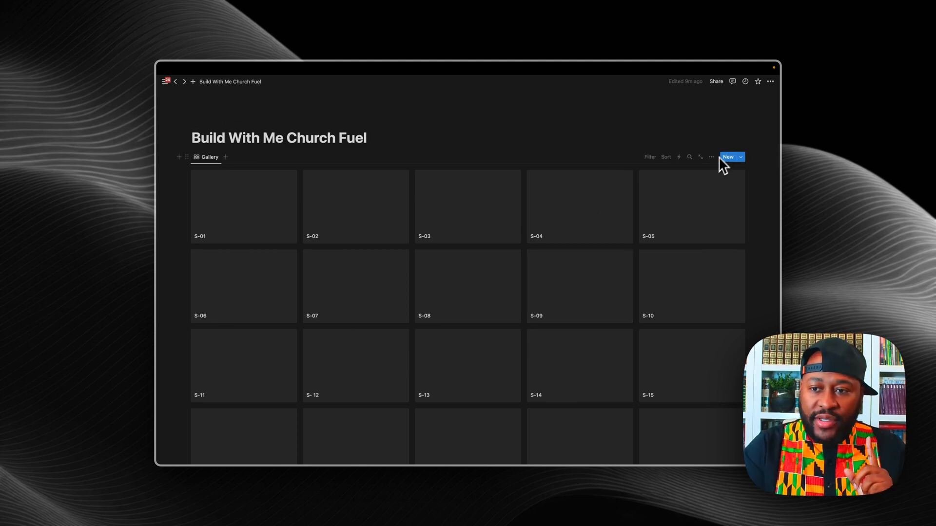
Step: Show Date, Sermon Series, Manuscripts Name and Speaker on each gallery card
{"action": "left_click", "coordinate": [711, 158]}
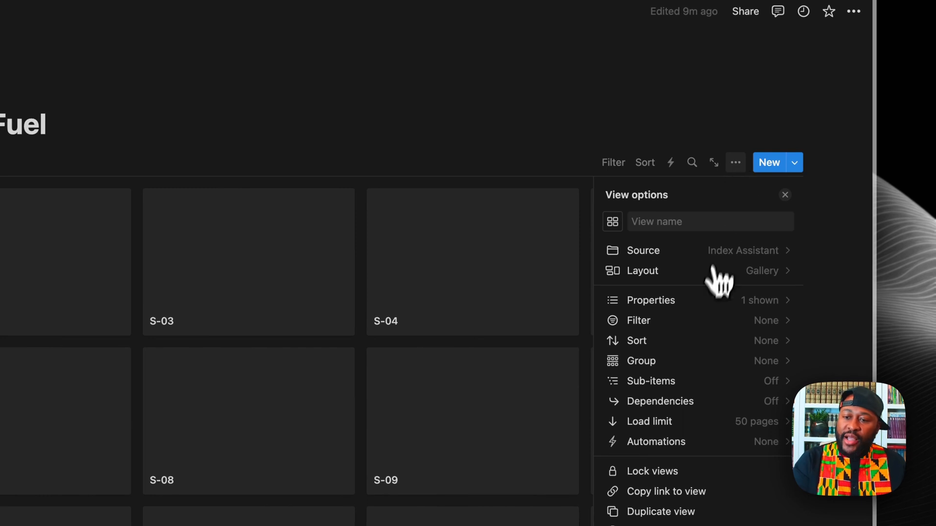
{"action": "left_click", "coordinate": [694, 316]}
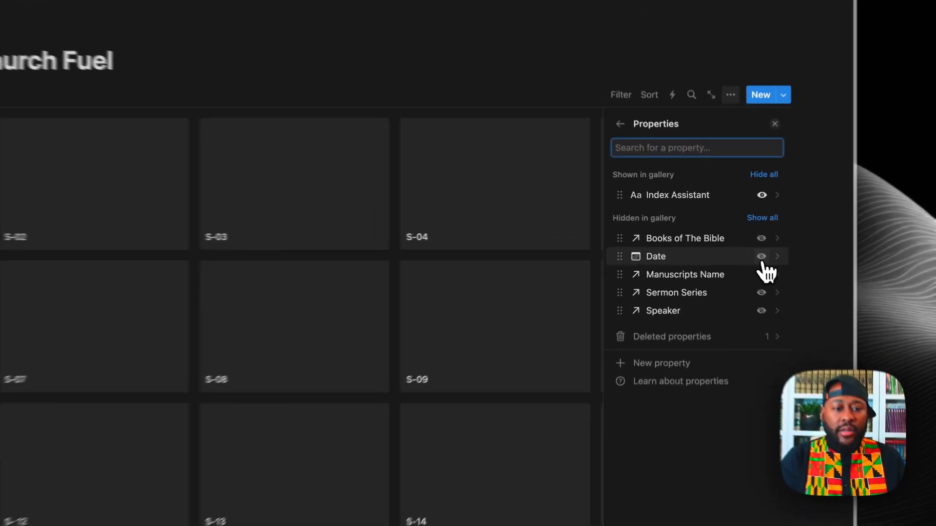
{"action": "left_click", "coordinate": [761, 257]}
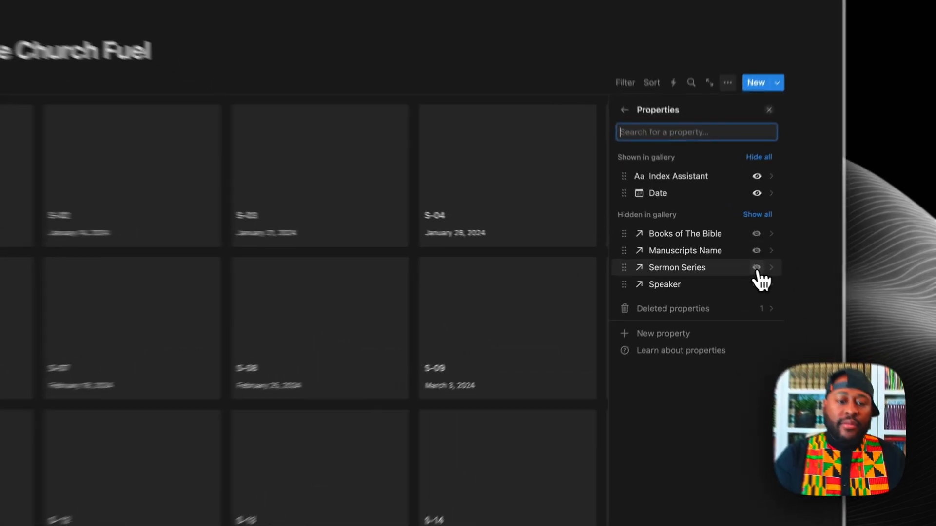
{"action": "left_click", "coordinate": [729, 268]}
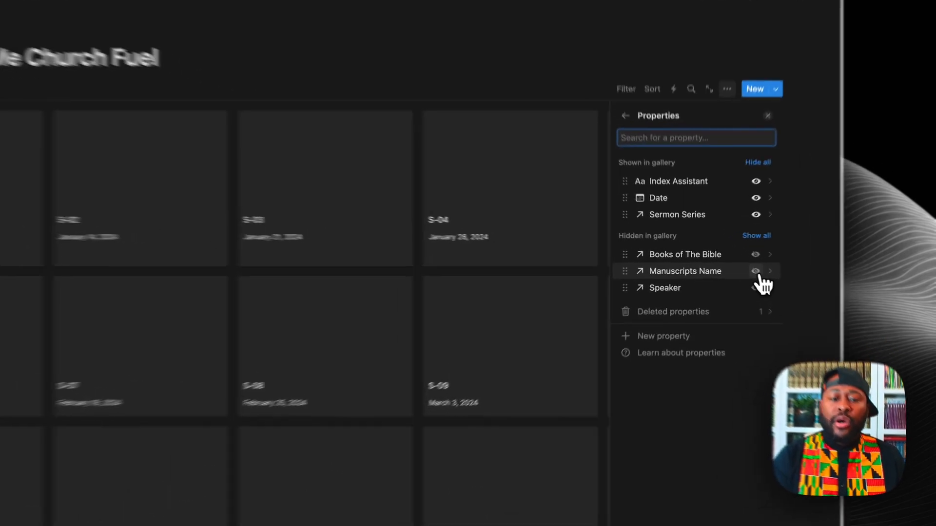
{"action": "left_click", "coordinate": [728, 268]}
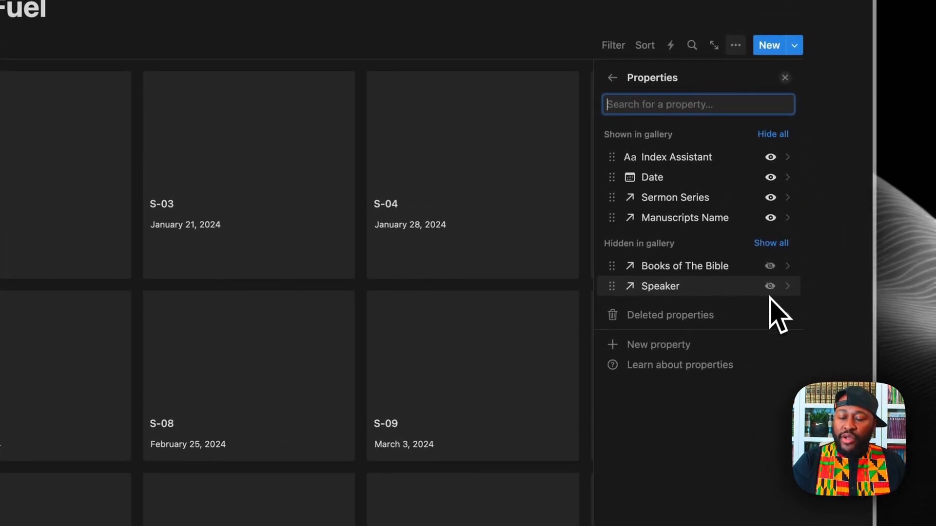
{"action": "left_click", "coordinate": [770, 286]}
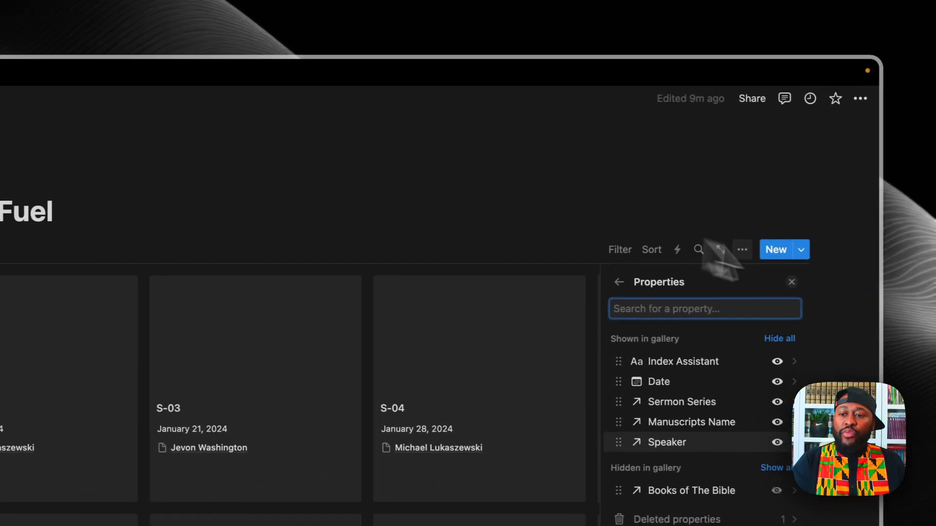
{"action": "left_click", "coordinate": [786, 274]}
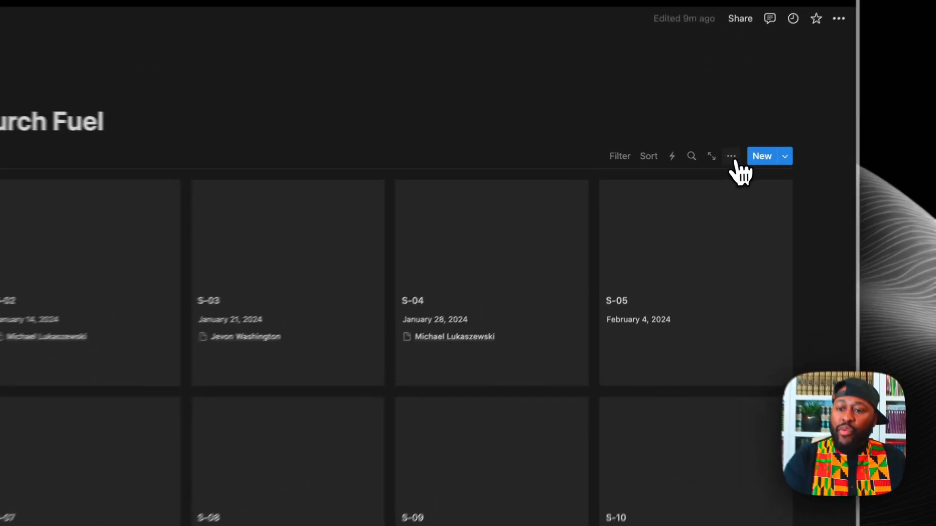
Step: Also show Books of The Bible on each gallery card
{"action": "left_click", "coordinate": [712, 157]}
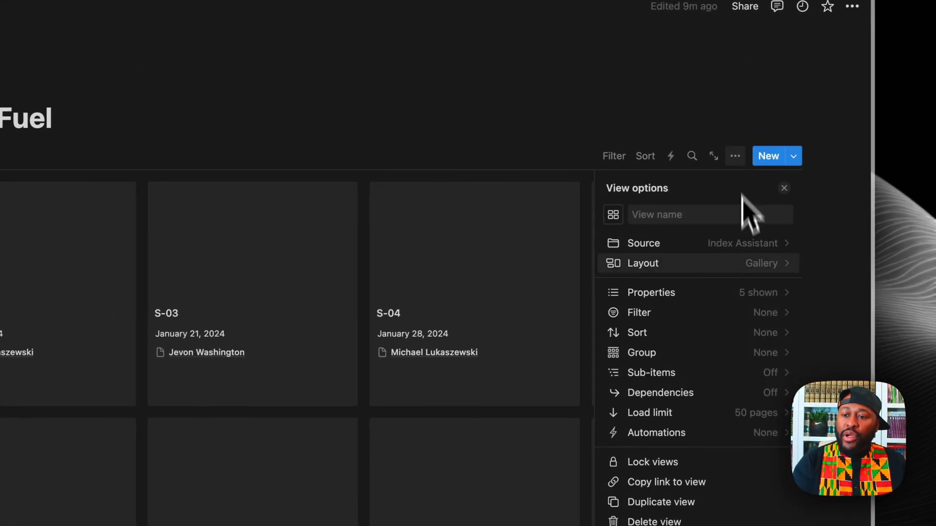
{"action": "left_click", "coordinate": [756, 301]}
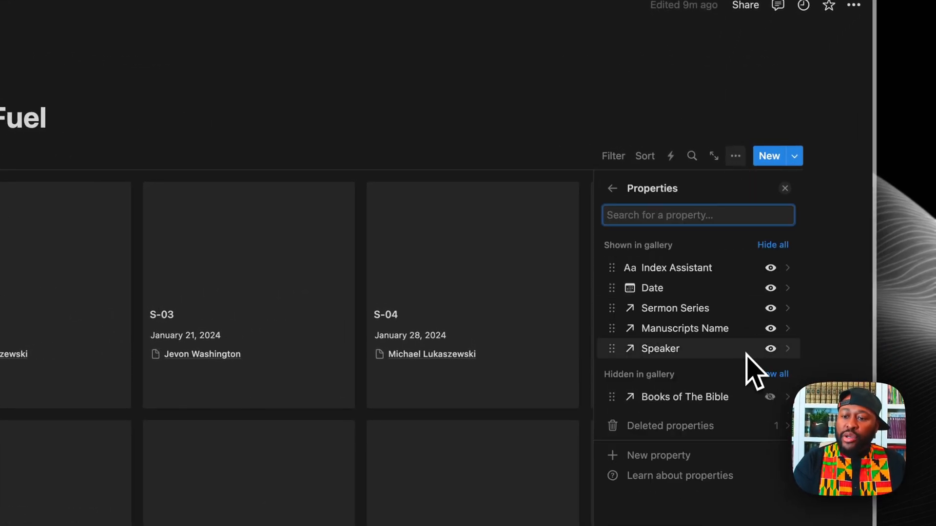
{"action": "left_click", "coordinate": [770, 293]}
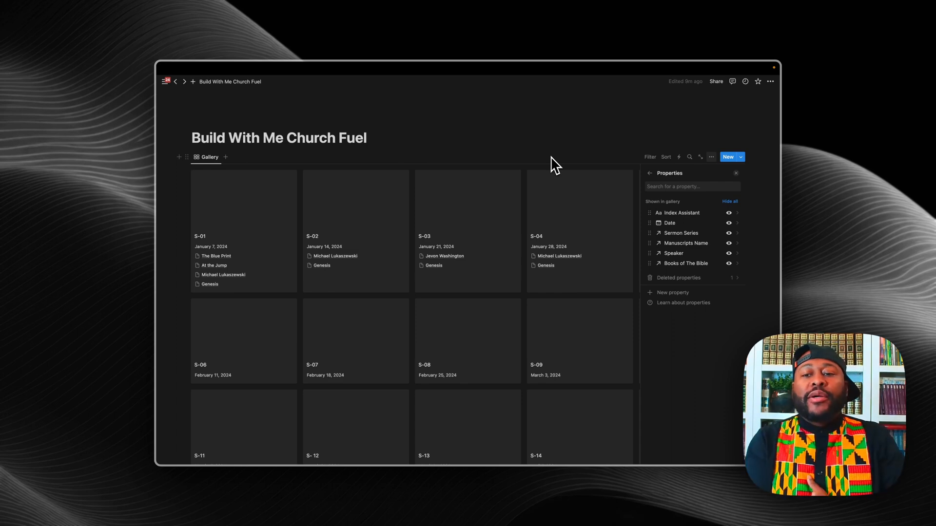
{"action": "left_click", "coordinate": [736, 173]}
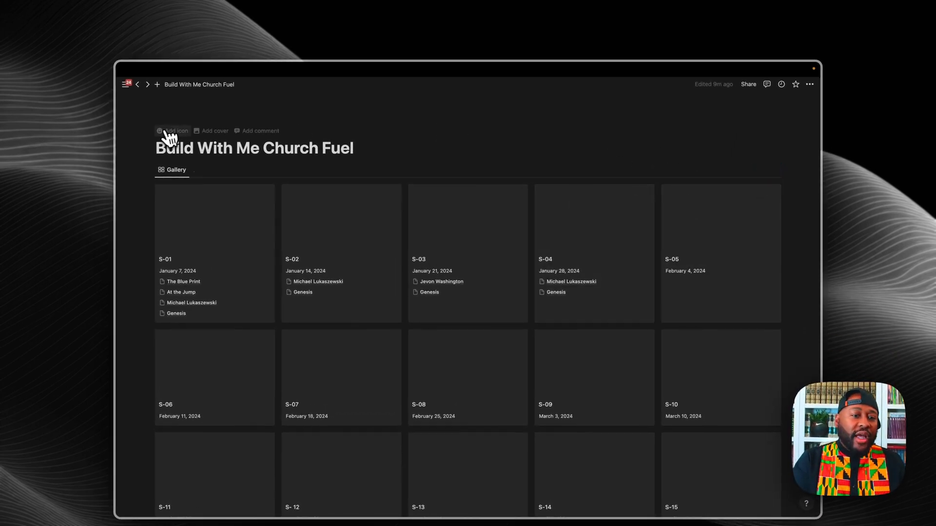
Step: Upload Cathedral_01.jpg from the computer as the page's cover image
{"action": "left_click", "coordinate": [210, 139]}
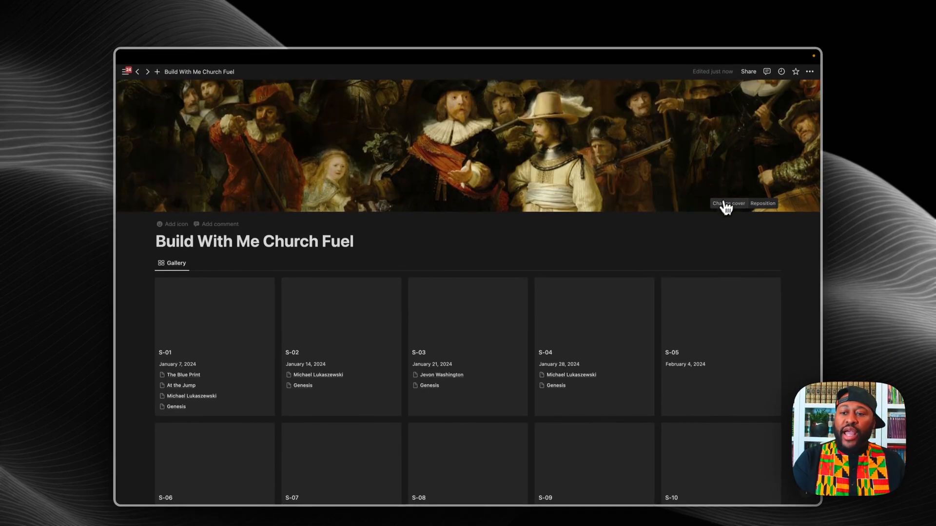
{"action": "left_click", "coordinate": [724, 218]}
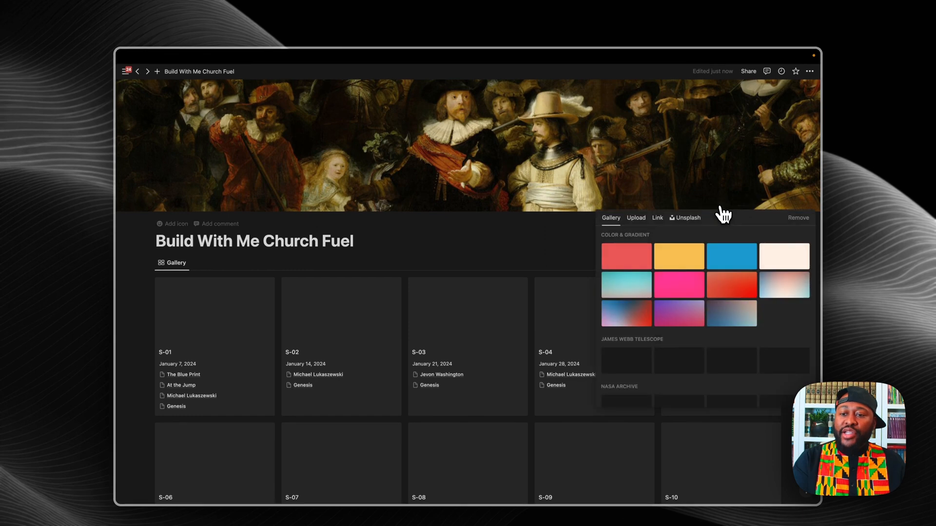
{"action": "left_click", "coordinate": [638, 220]}
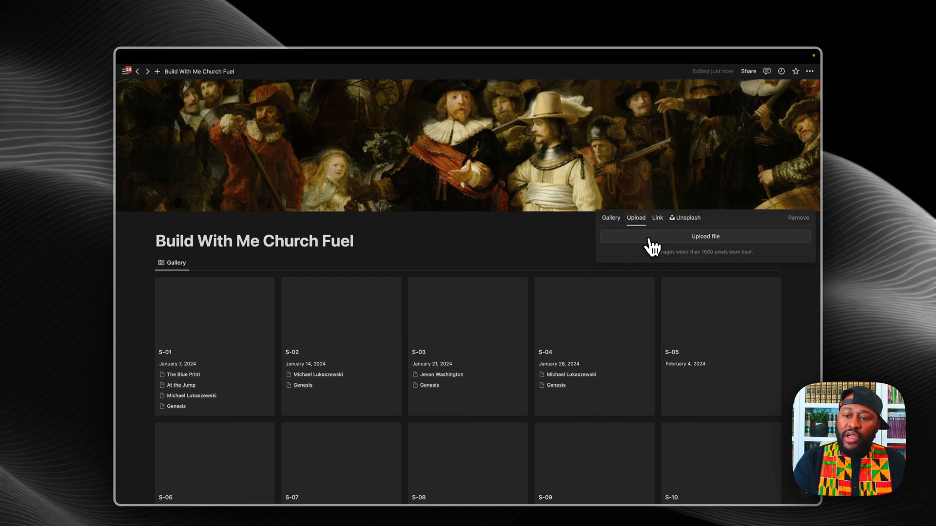
{"action": "left_click", "coordinate": [652, 246]}
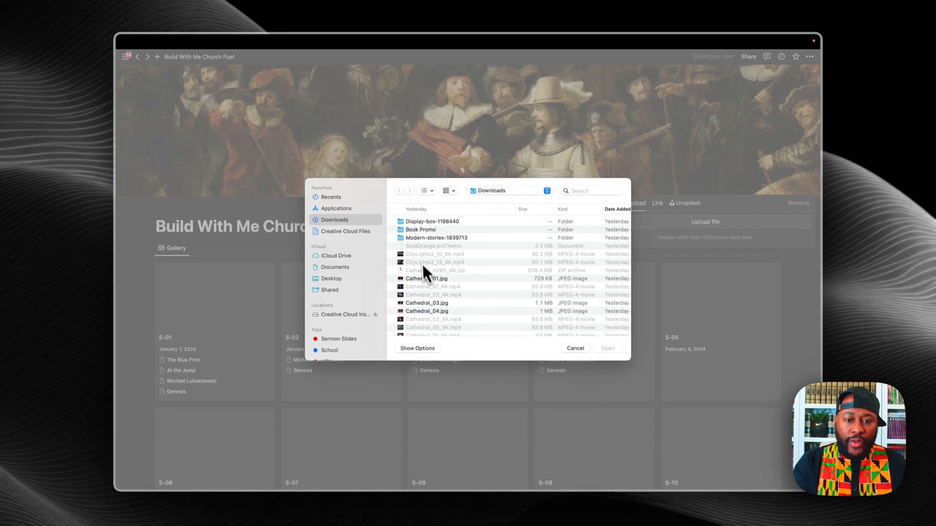
{"action": "left_click", "coordinate": [407, 277]}
{"action": "key", "text": "space"}
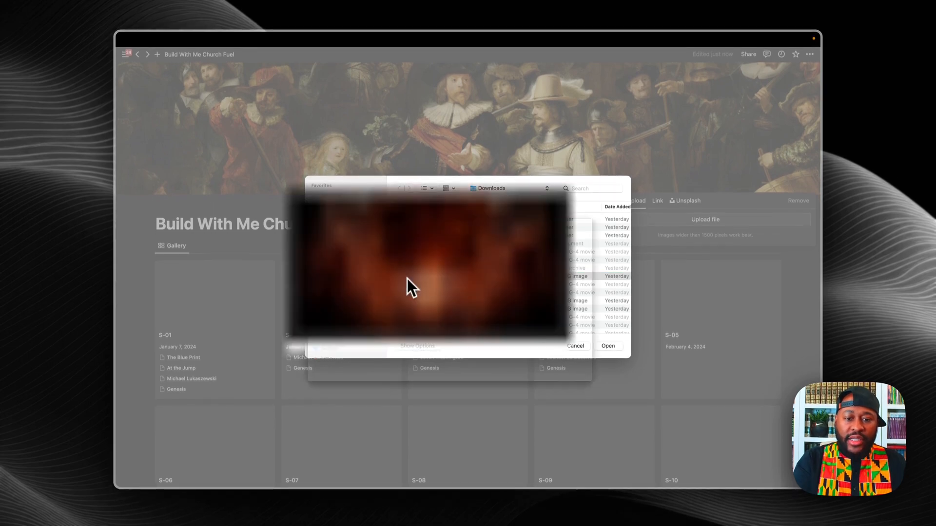
{"action": "key", "text": "space"}
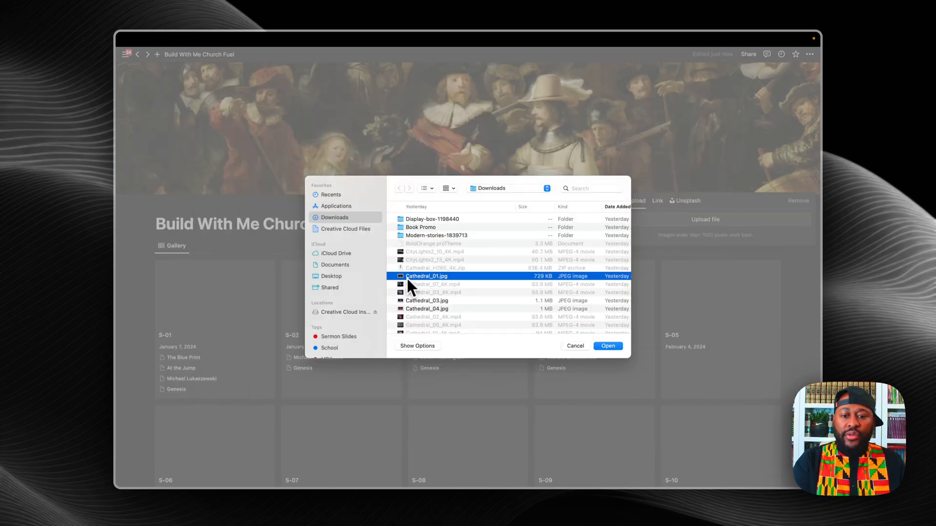
{"action": "left_click", "coordinate": [607, 346]}
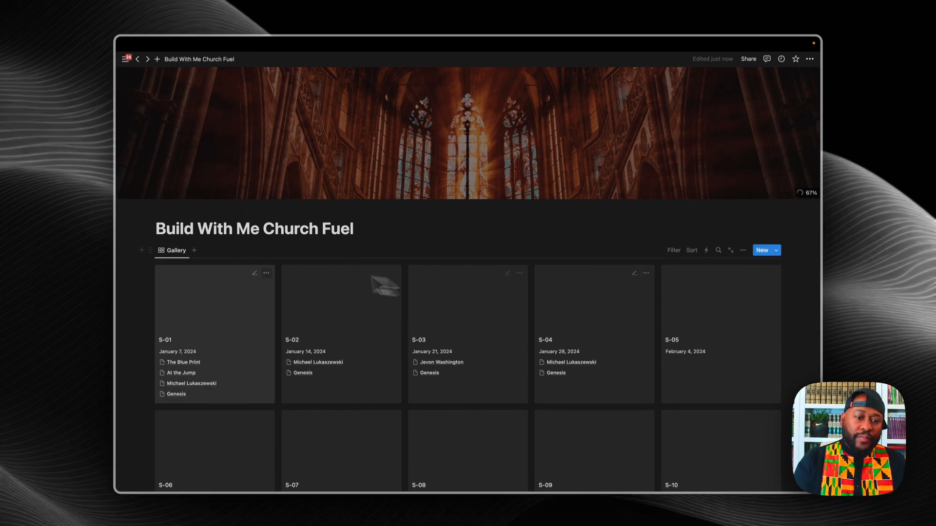
Step: Set a fire emoji as the page icon and drag the cathedral cover into a new position
{"action": "left_click", "coordinate": [169, 210]}
{"action": "left_click", "coordinate": [175, 216]}
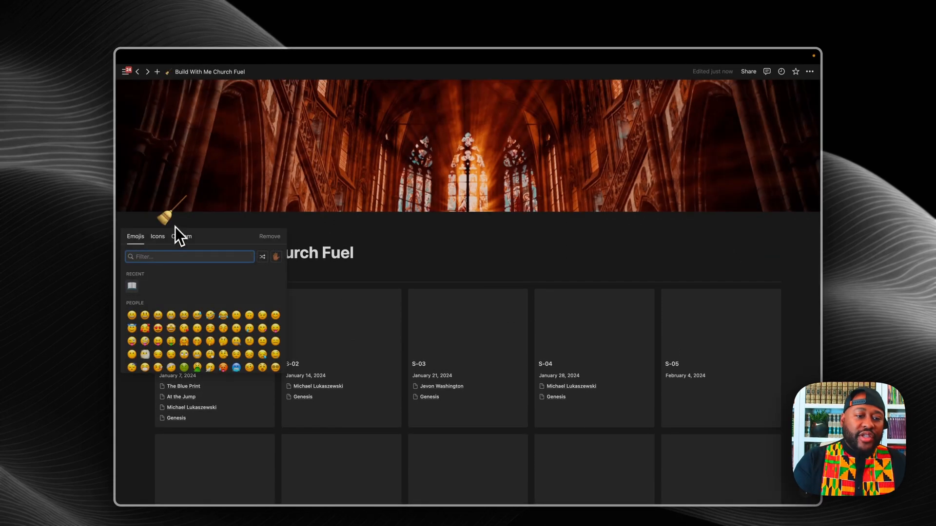
{"action": "left_click", "coordinate": [159, 238]}
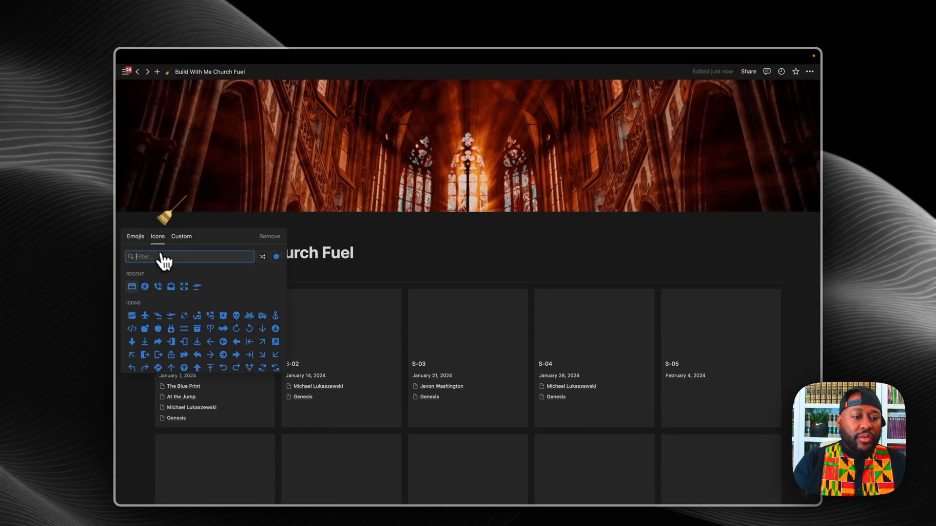
{"action": "left_click", "coordinate": [137, 237]}
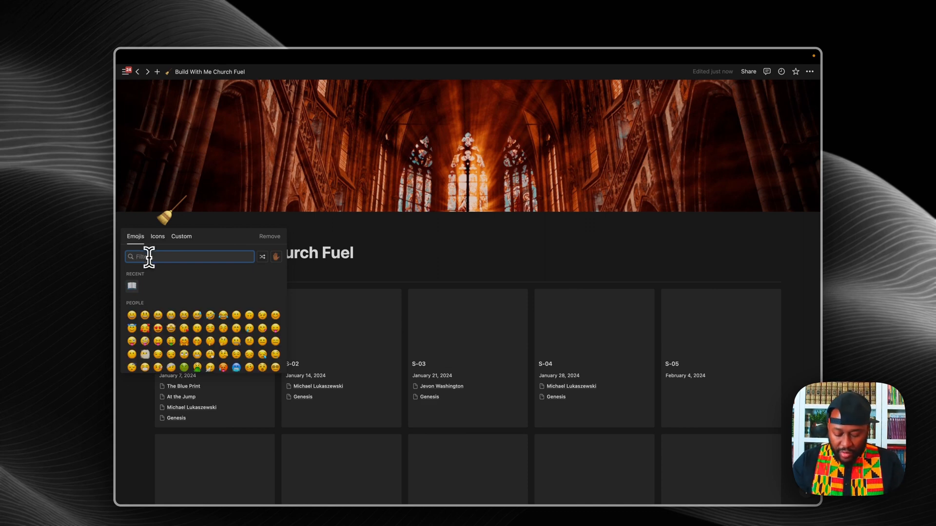
{"action": "type", "text": "fir"}
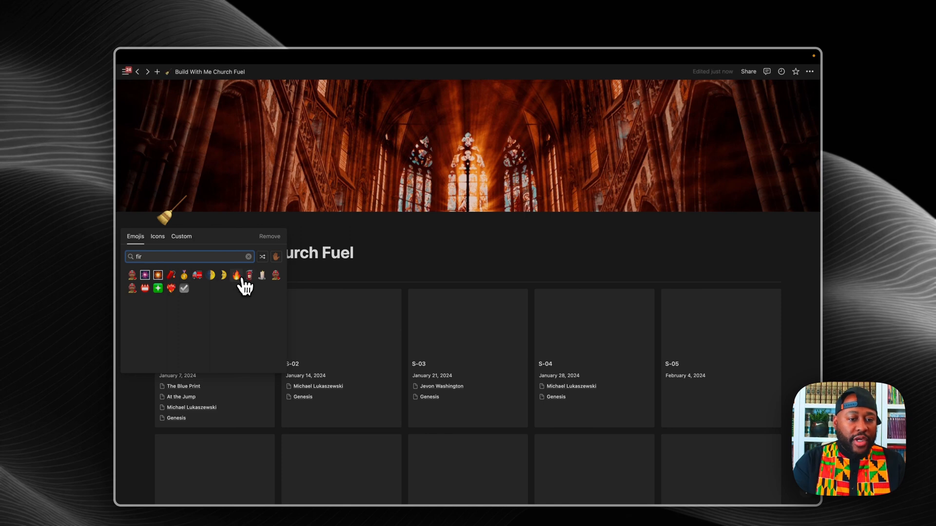
{"action": "left_click", "coordinate": [237, 276]}
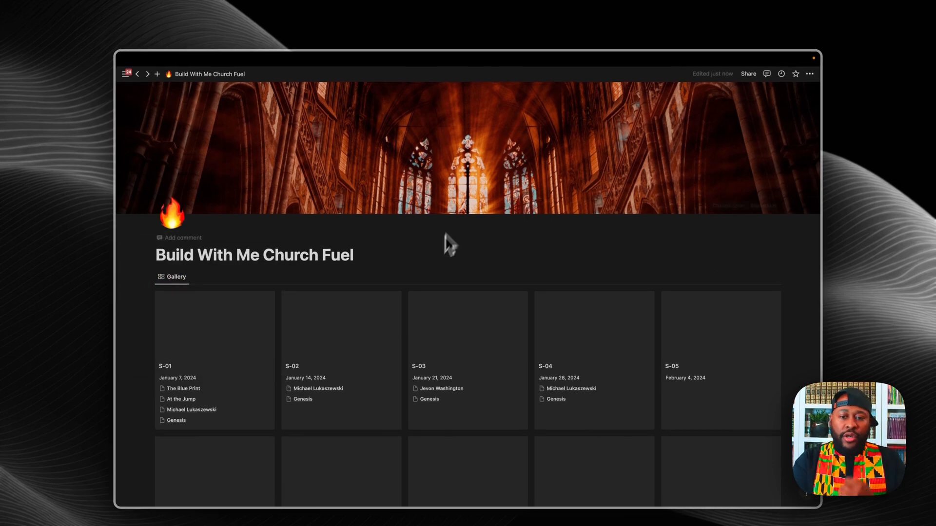
{"action": "left_click", "coordinate": [760, 207]}
{"action": "left_click_drag", "start_coordinate": [537, 165], "coordinate": [528, 91]}
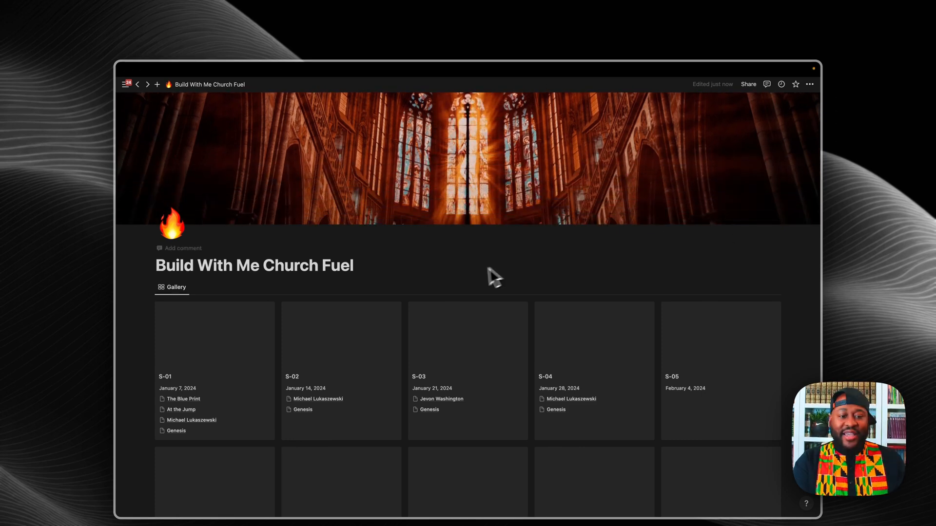
Step: Open sermon page S-01 and upload Earth_16.jpg from Downloads as its cover
{"action": "left_click", "coordinate": [227, 332]}
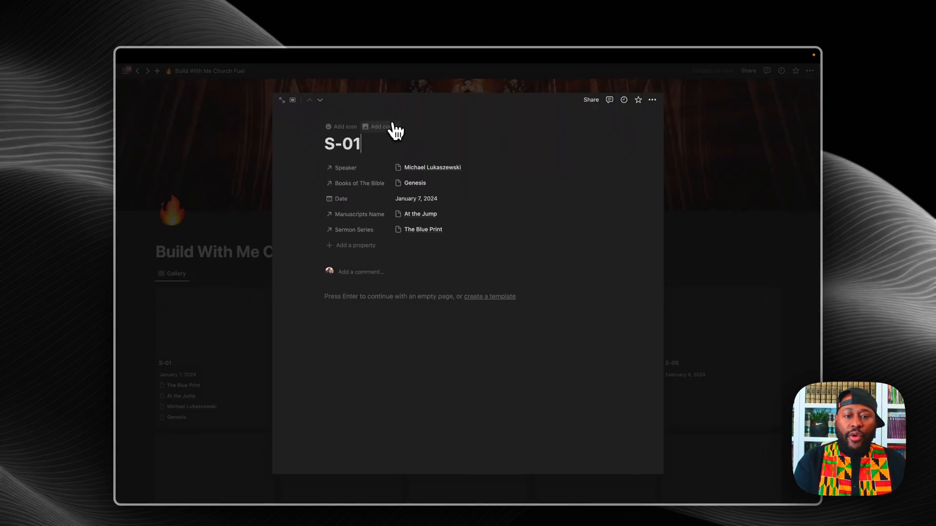
{"action": "left_click", "coordinate": [393, 128]}
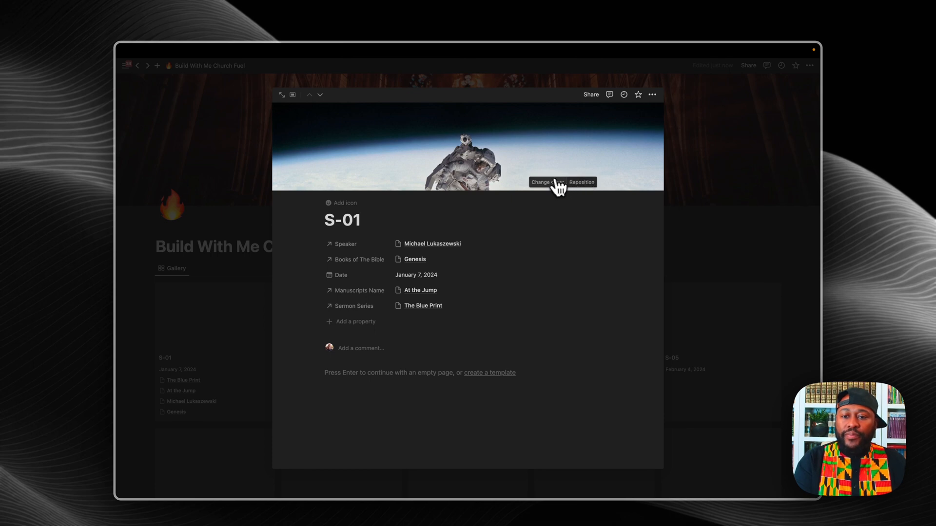
{"action": "left_click", "coordinate": [555, 183]}
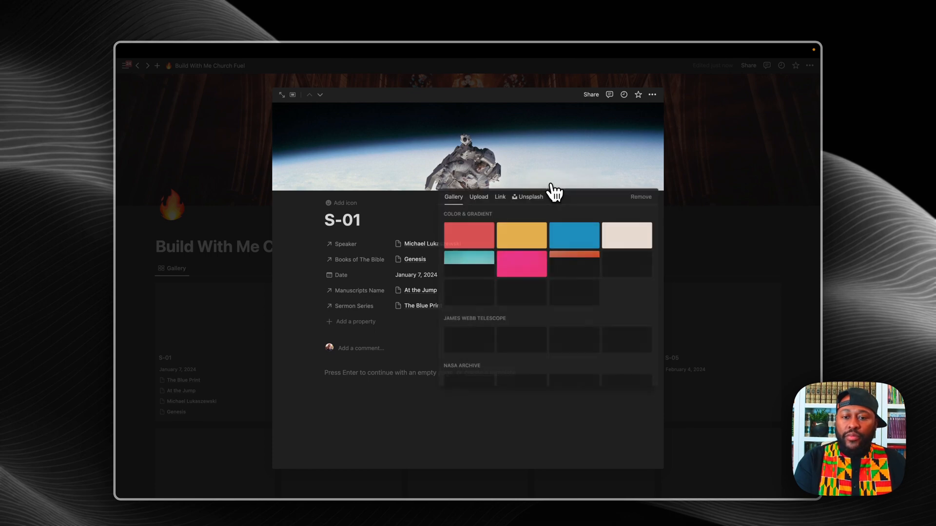
{"action": "left_click", "coordinate": [478, 197]}
{"action": "left_click", "coordinate": [506, 219]}
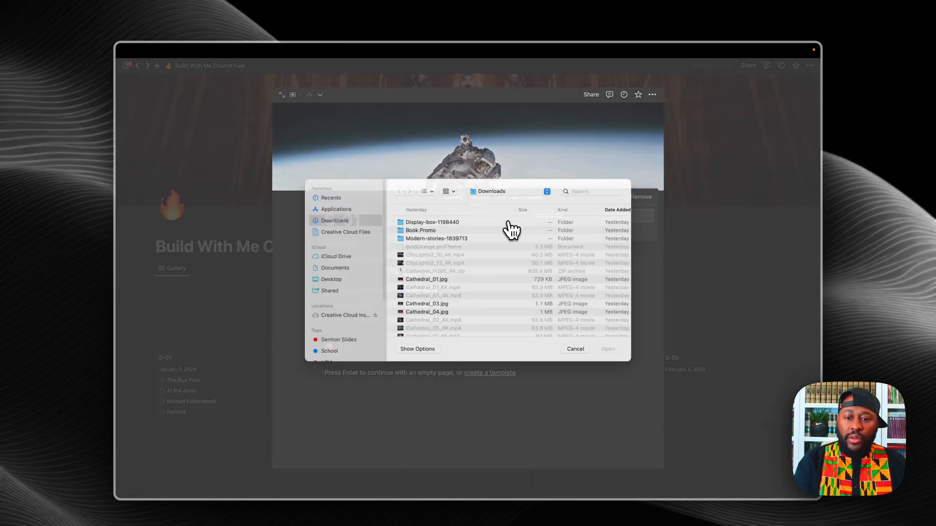
{"action": "scroll", "coordinate": [441, 312], "scroll_direction": "down", "scroll_amount": 10}
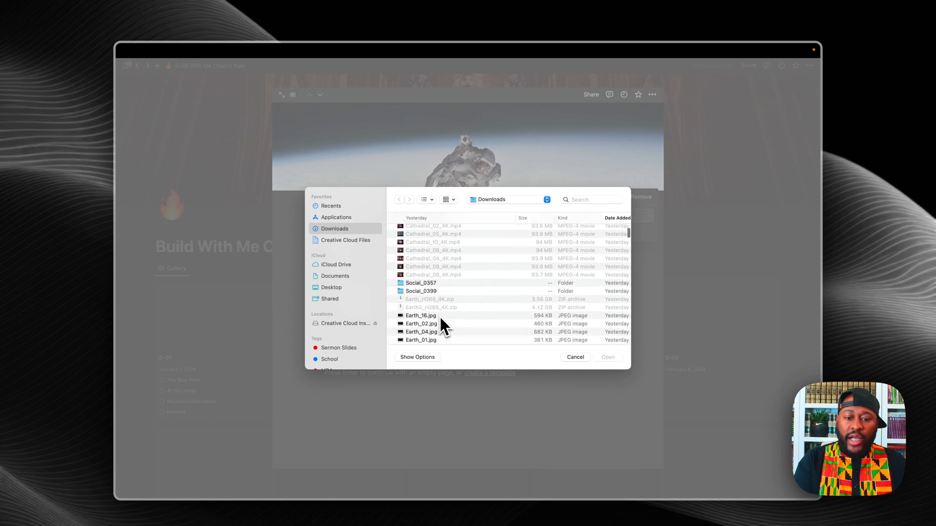
{"action": "left_click", "coordinate": [411, 278]}
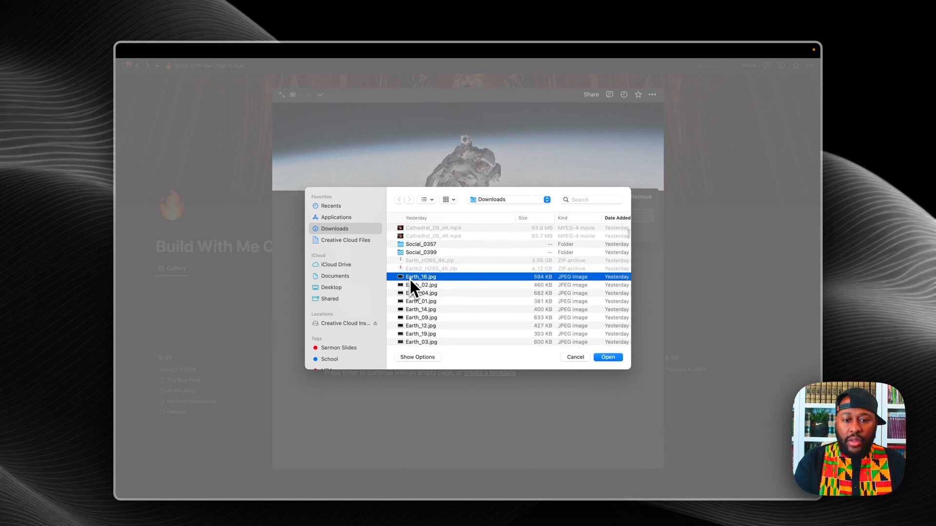
{"action": "left_click", "coordinate": [606, 346]}
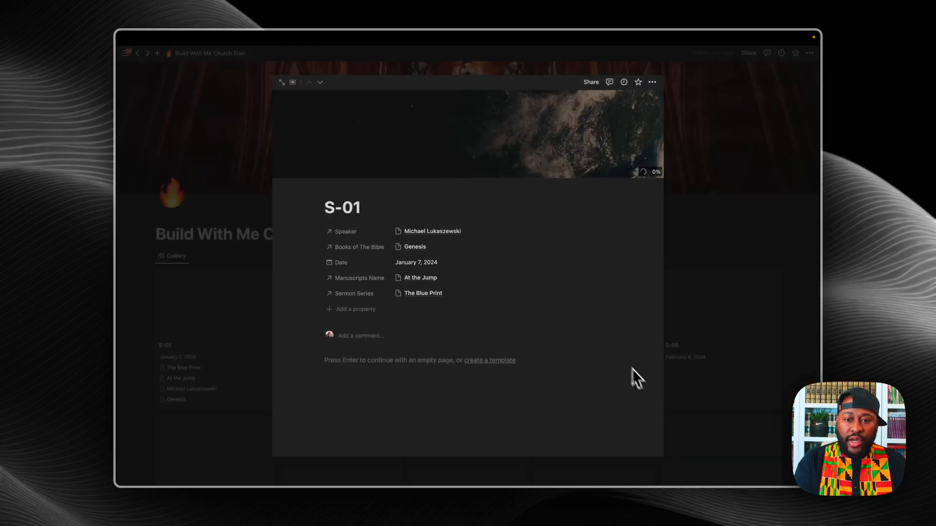
Step: Close S-01 and set the gallery layout to Large card size with Page cover previews
{"action": "left_click", "coordinate": [757, 274]}
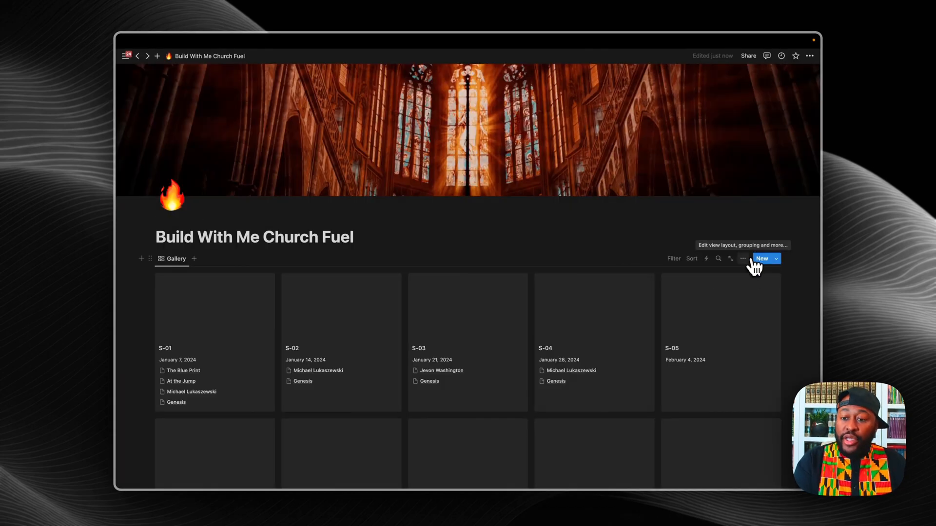
{"action": "left_click", "coordinate": [743, 259]}
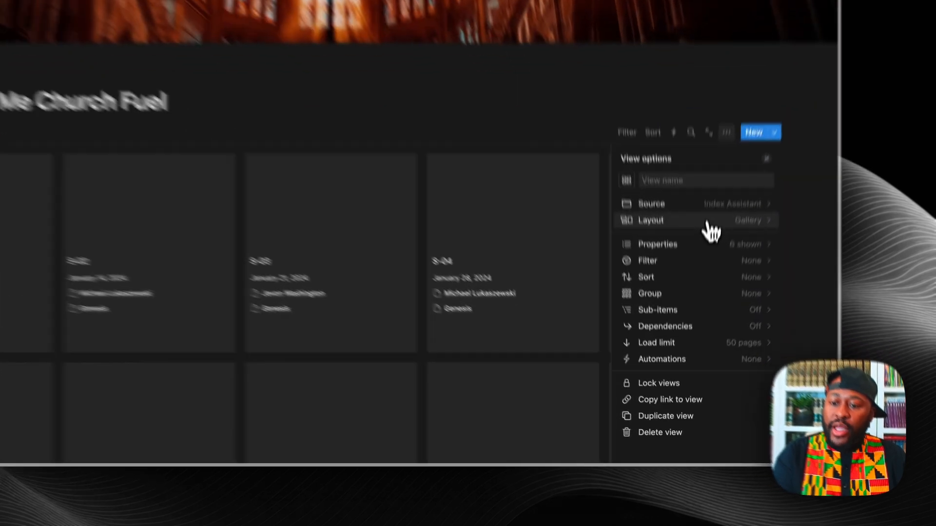
{"action": "left_click", "coordinate": [702, 316]}
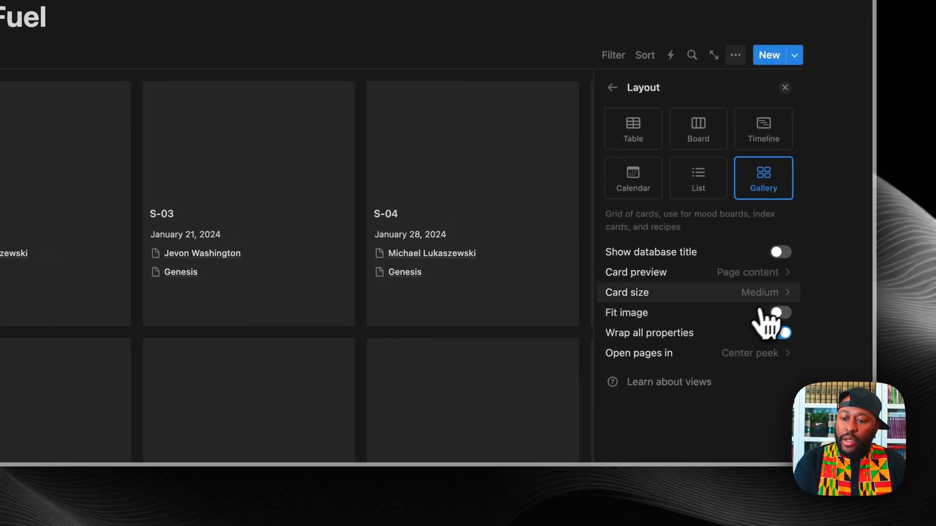
{"action": "left_click", "coordinate": [778, 295]}
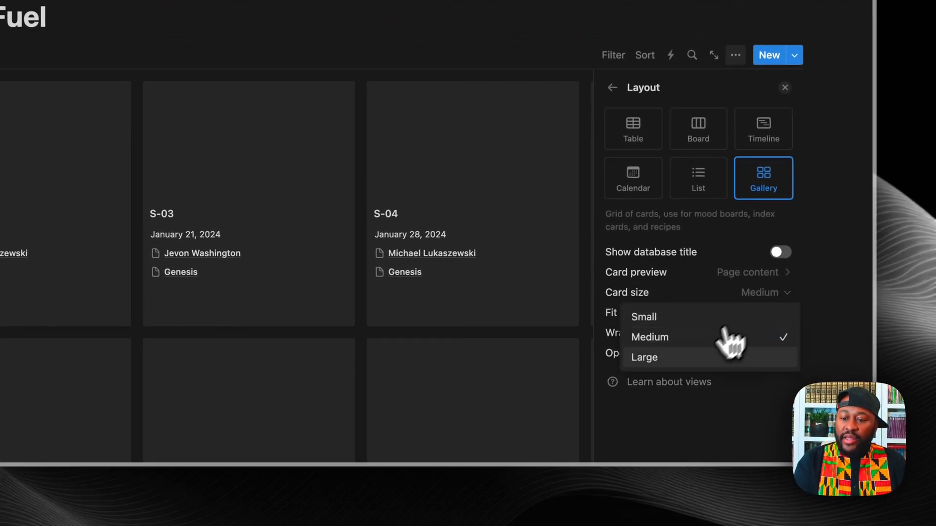
{"action": "left_click", "coordinate": [712, 359]}
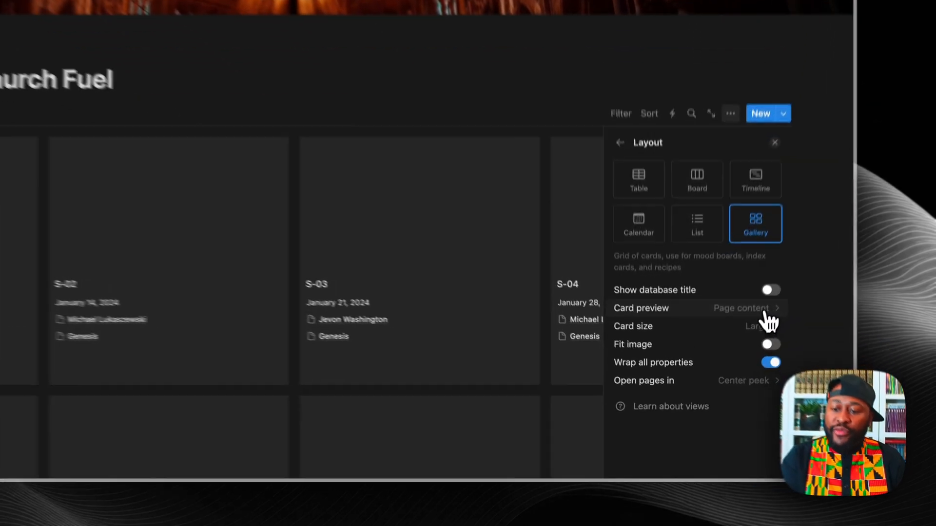
{"action": "left_click", "coordinate": [730, 371]}
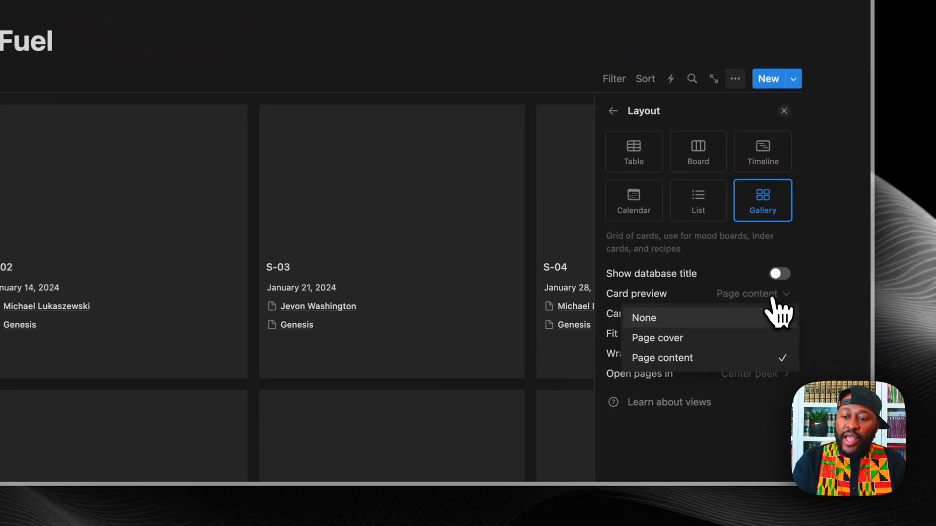
{"action": "left_click", "coordinate": [720, 344]}
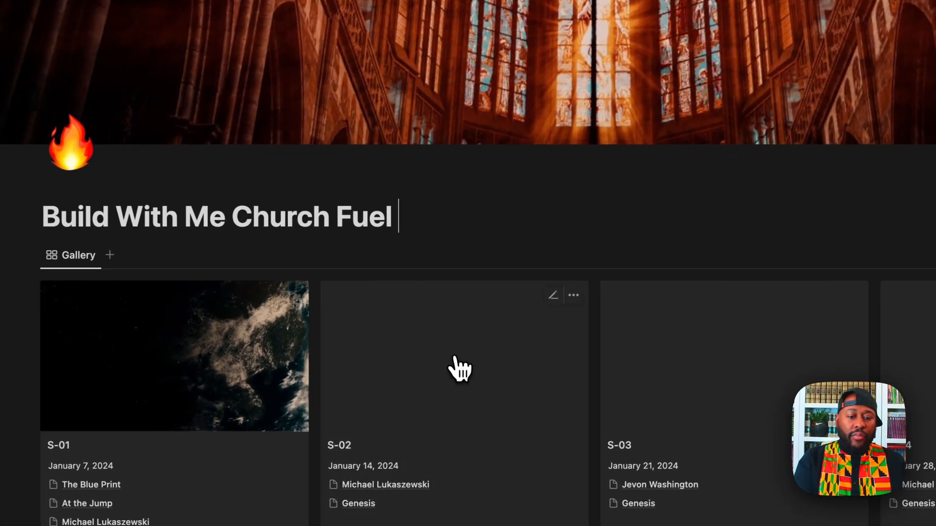
Step: Add a space-shuttle launch cover to S-02, then review its card in the gallery
{"action": "left_click", "coordinate": [431, 383]}
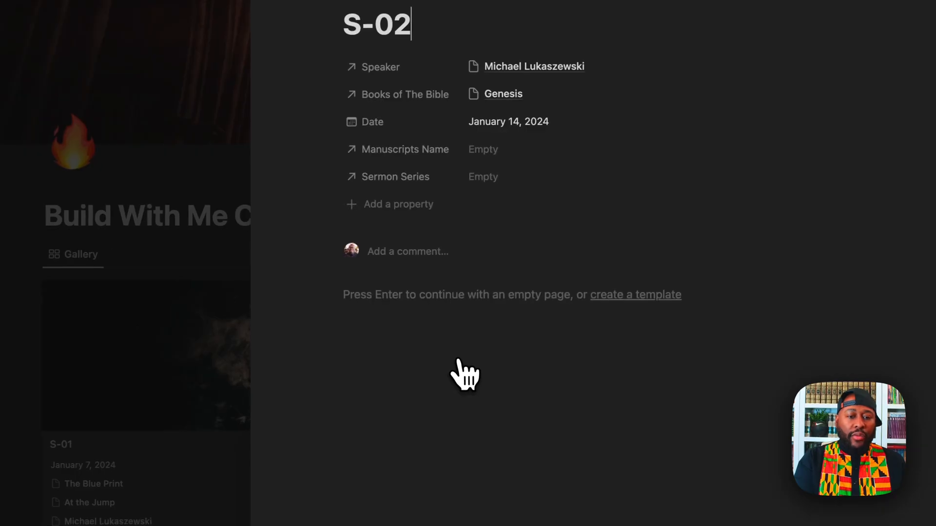
{"action": "left_click", "coordinate": [375, 194]}
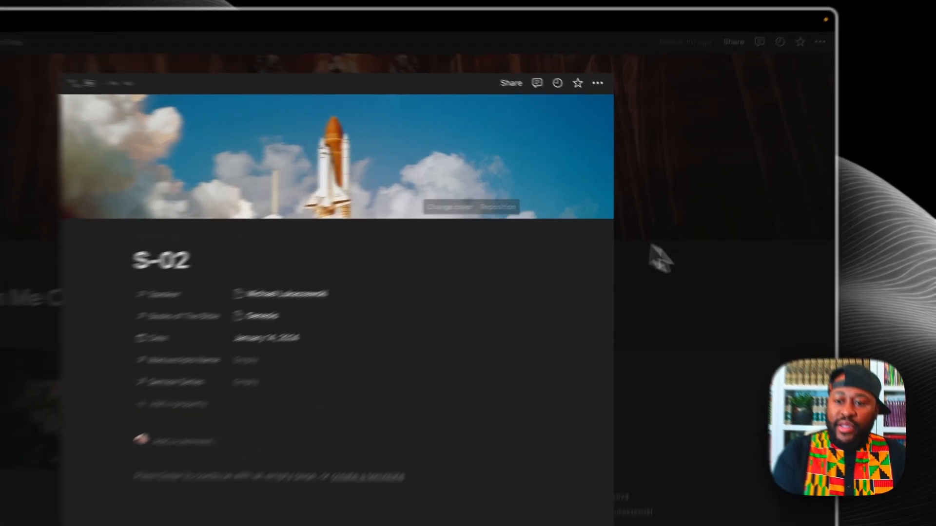
{"action": "left_click", "coordinate": [714, 238]}
{"action": "scroll", "coordinate": [463, 340], "scroll_direction": "down", "scroll_amount": 5}
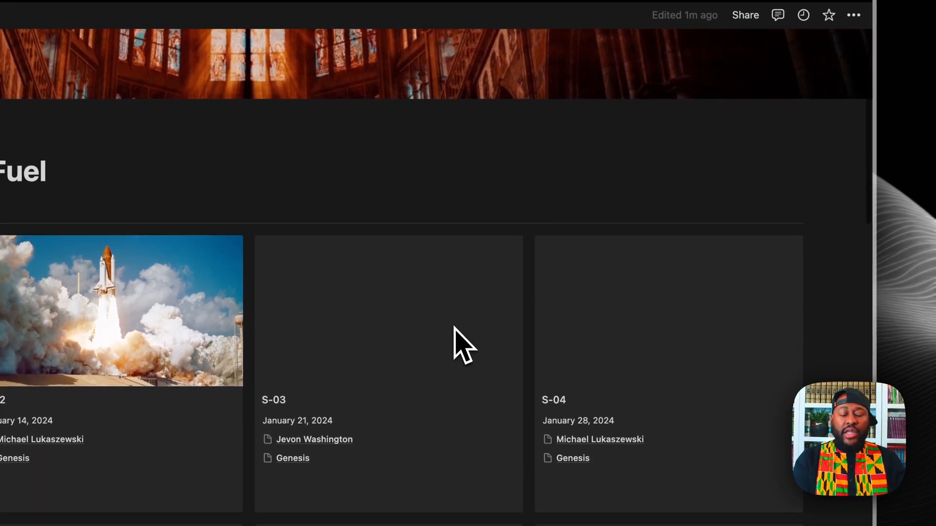
{"action": "scroll", "coordinate": [458, 341], "scroll_direction": "up", "scroll_amount": 2}
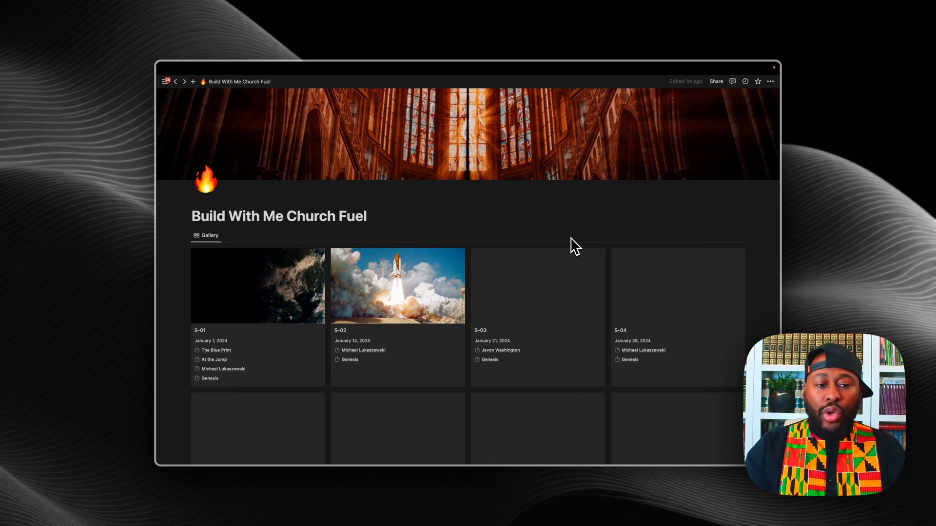
{"action": "scroll", "coordinate": [575, 246], "scroll_direction": "down", "scroll_amount": 3}
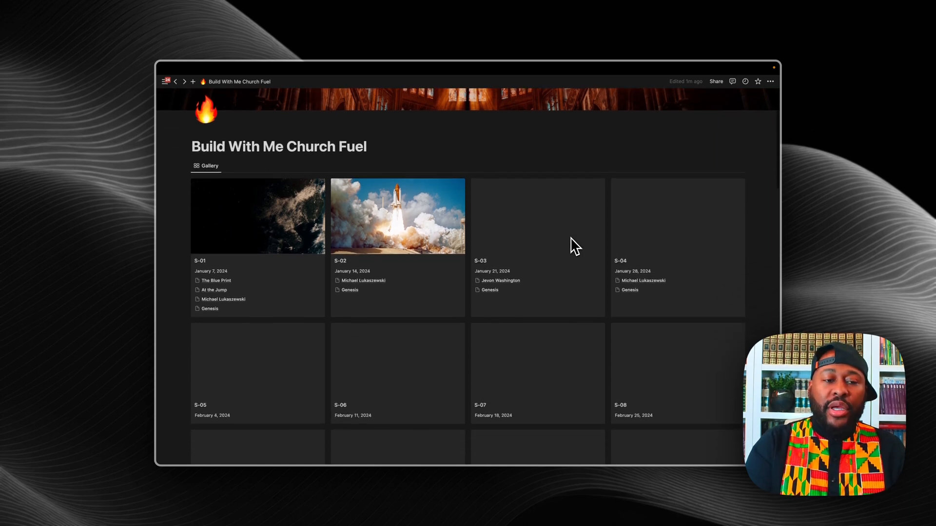
{"action": "scroll", "coordinate": [572, 246], "scroll_direction": "up", "scroll_amount": 4}
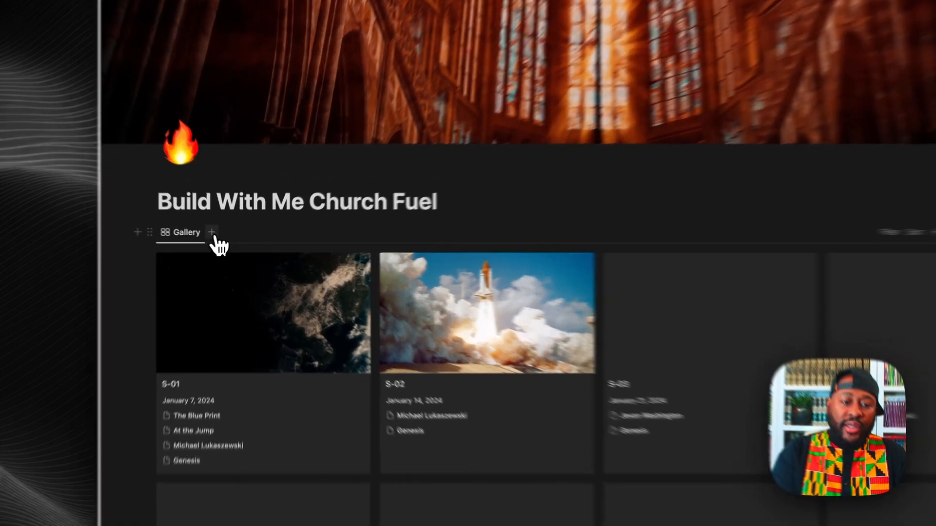
Step: Add a table view sourced from Index Assistant and rename it 'By List'
{"action": "left_click", "coordinate": [226, 244]}
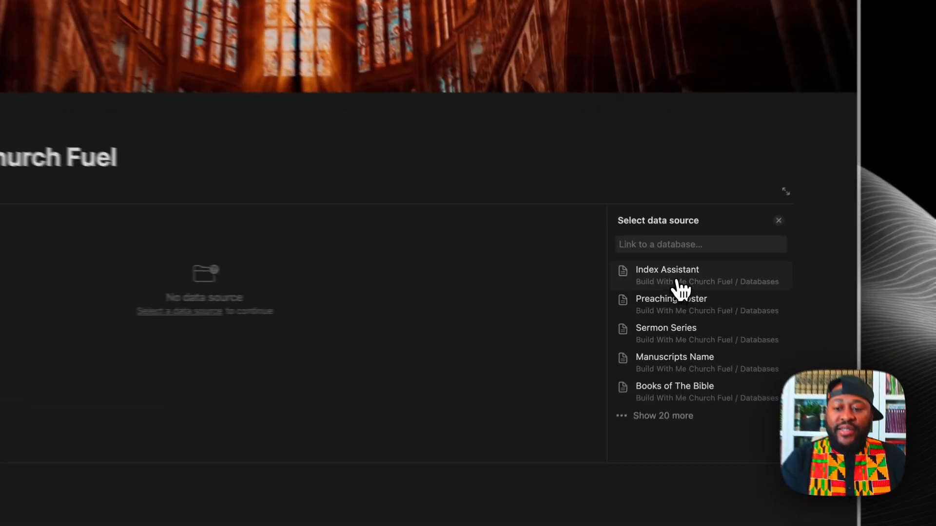
{"action": "left_click", "coordinate": [677, 292]}
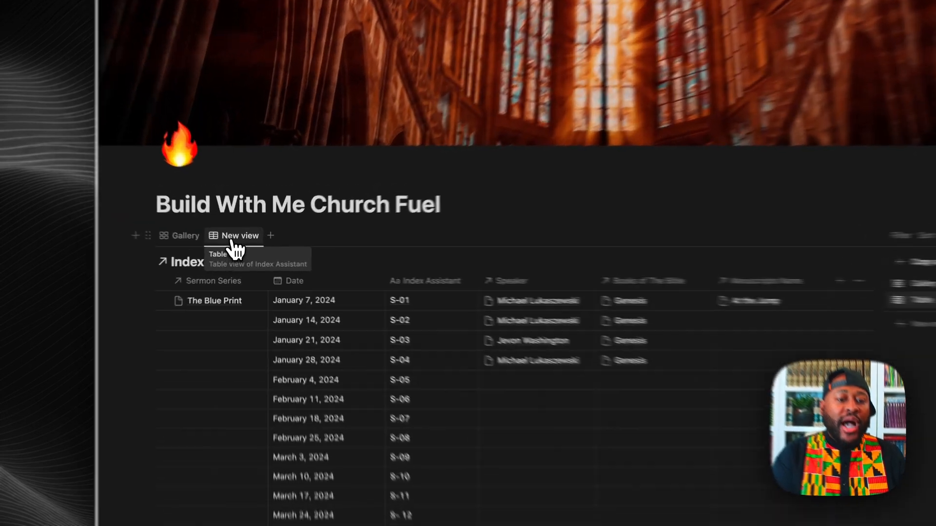
{"action": "left_click", "coordinate": [240, 246]}
{"action": "left_click", "coordinate": [246, 281]}
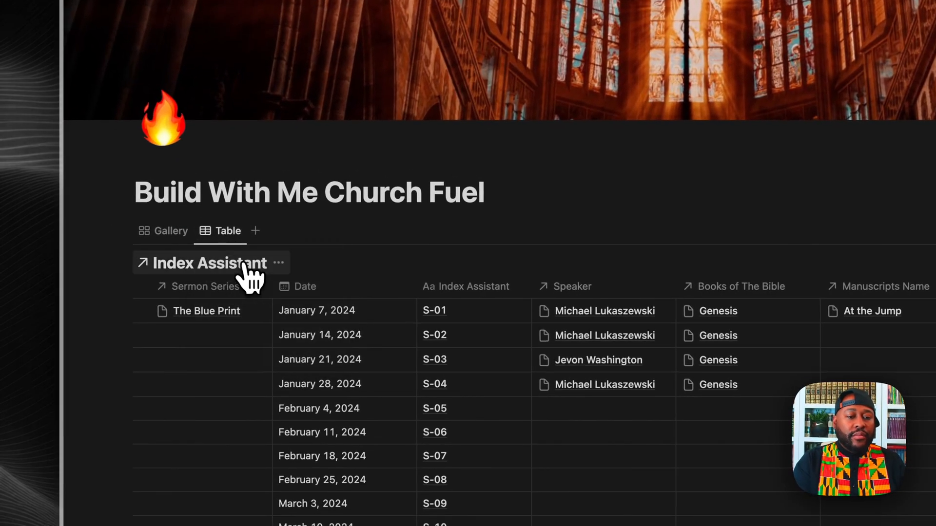
{"action": "key", "text": "BackSpace"}
{"action": "type", "text": "By List"}
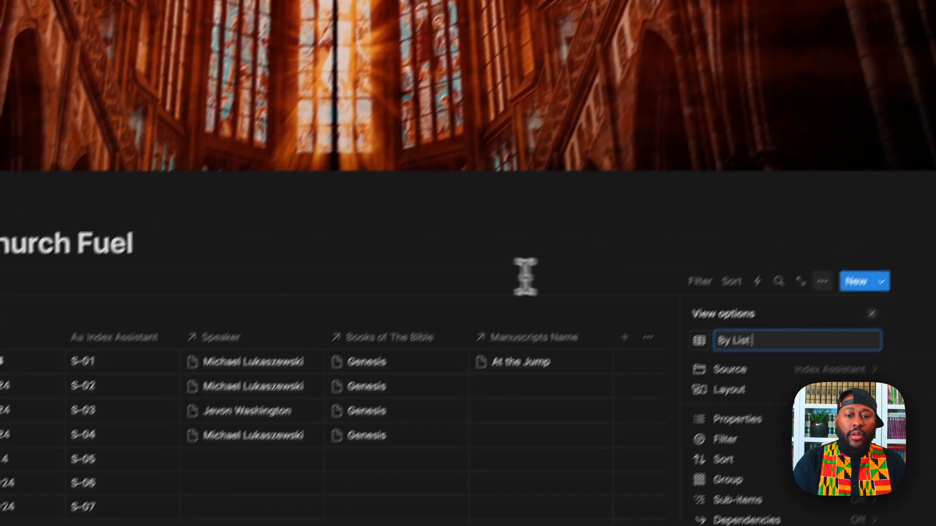
{"action": "left_click", "coordinate": [585, 201]}
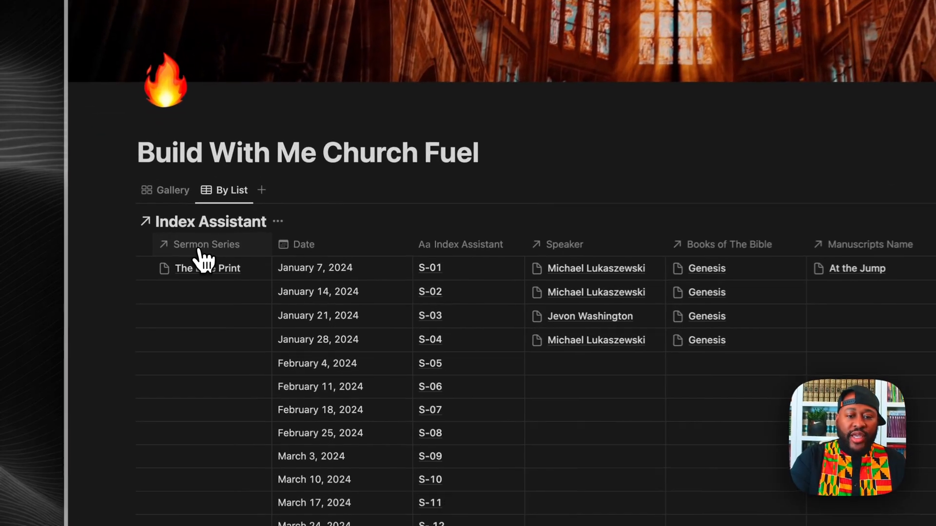
Step: Move Sermon Series right after Index Assistant and Books of The Bible before Speaker
{"action": "left_click_drag", "start_coordinate": [225, 280], "coordinate": [432, 300]}
{"action": "left_click_drag", "start_coordinate": [539, 292], "coordinate": [872, 297]}
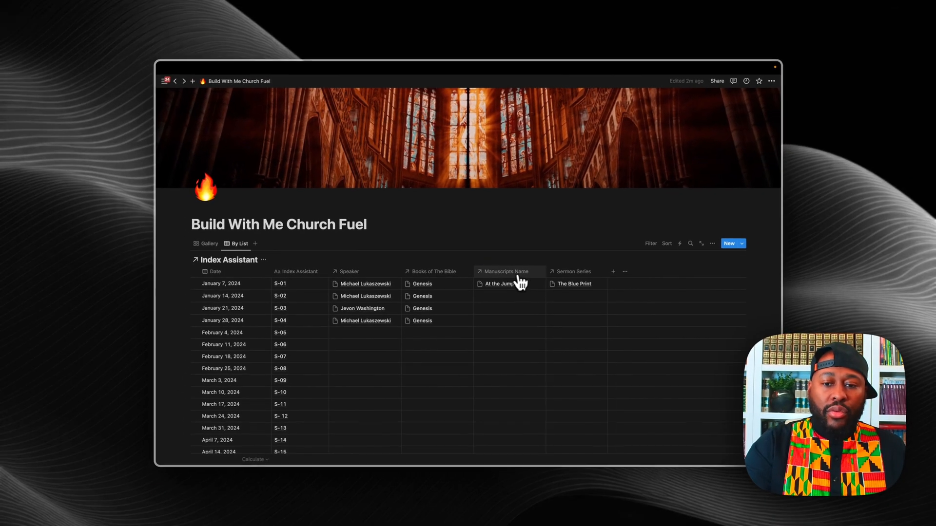
{"action": "left_click_drag", "start_coordinate": [583, 279], "coordinate": [351, 277]}
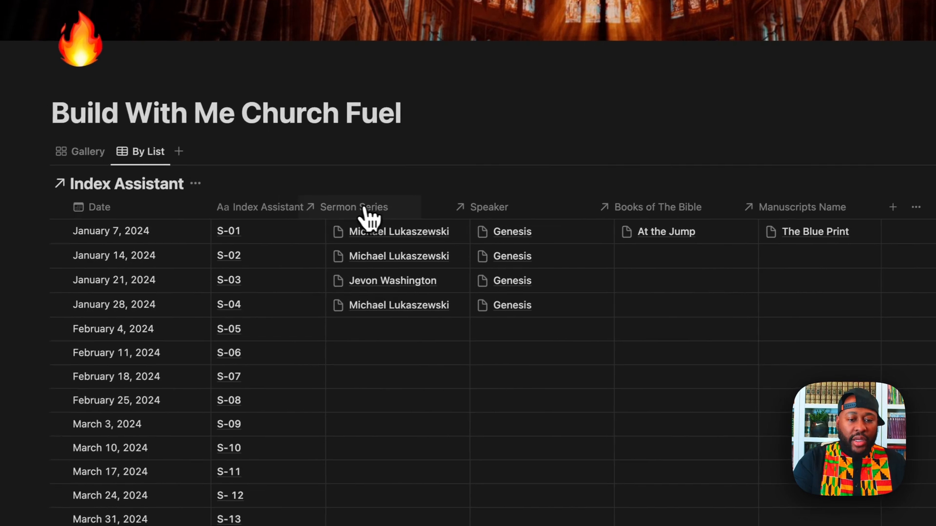
{"action": "left_click_drag", "start_coordinate": [368, 214], "coordinate": [386, 218]}
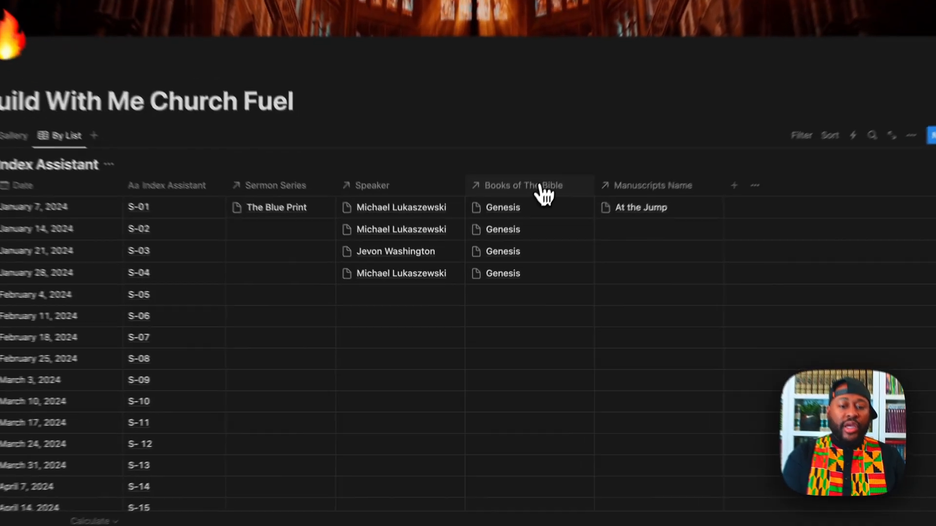
{"action": "left_click_drag", "start_coordinate": [507, 277], "coordinate": [434, 295]}
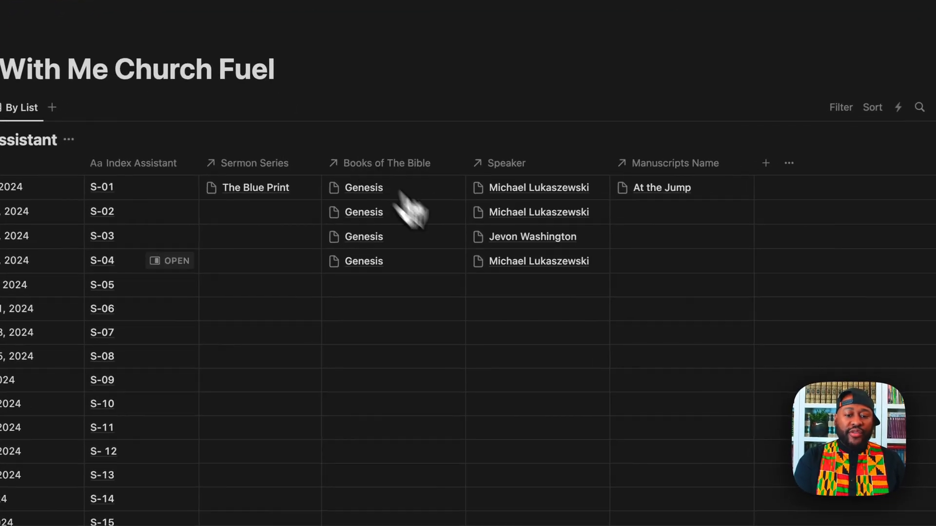
Step: Link the assigned speaker to S-05 and to S-06 in the Speaker column
{"action": "left_click", "coordinate": [536, 292]}
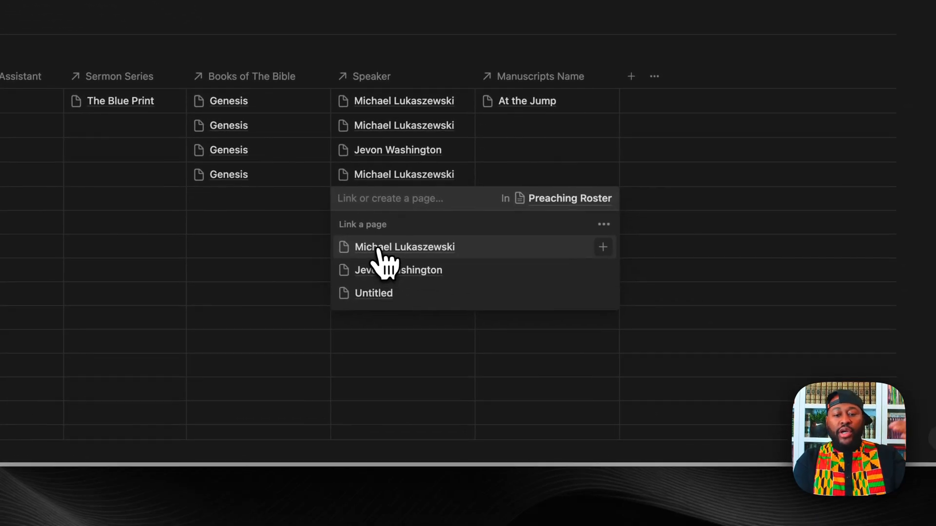
{"action": "left_click", "coordinate": [381, 251]}
{"action": "key", "text": "Escape"}
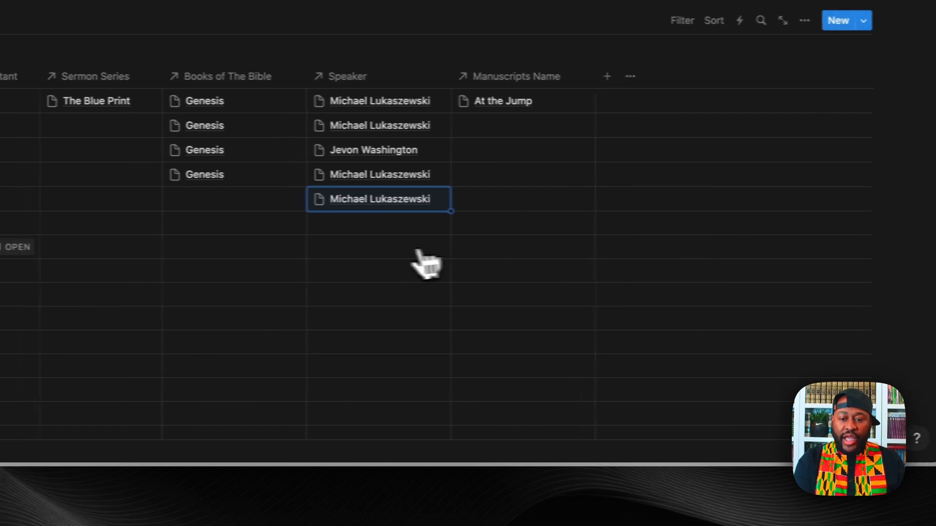
{"action": "left_click", "coordinate": [416, 233]}
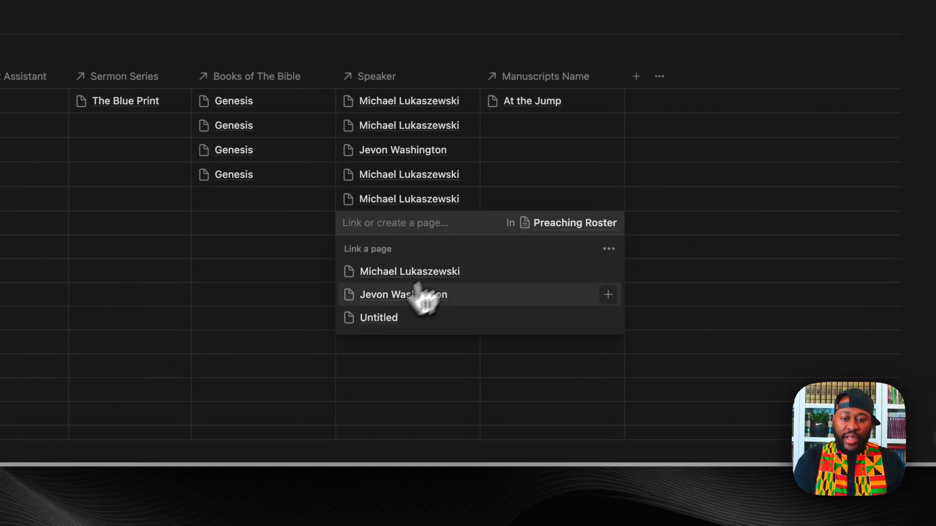
{"action": "left_click", "coordinate": [371, 302]}
{"action": "key", "text": "Escape"}
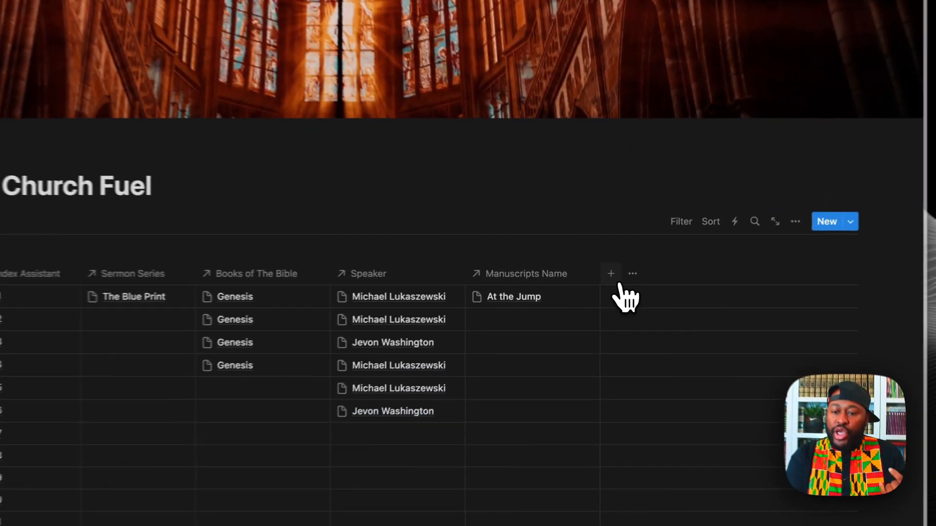
Step: Open and dismiss the new-property panel without adding a property, then scroll the table
{"action": "left_click", "coordinate": [615, 274]}
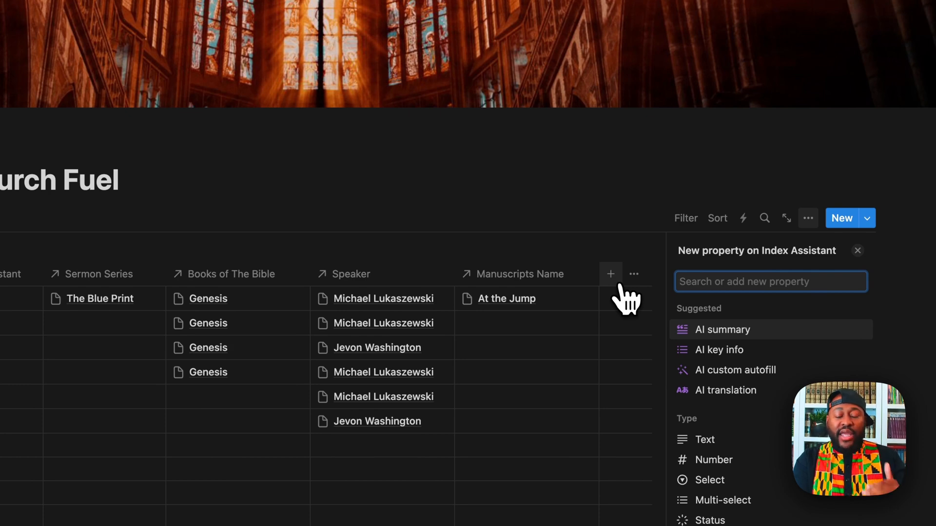
{"action": "left_click", "coordinate": [605, 224]}
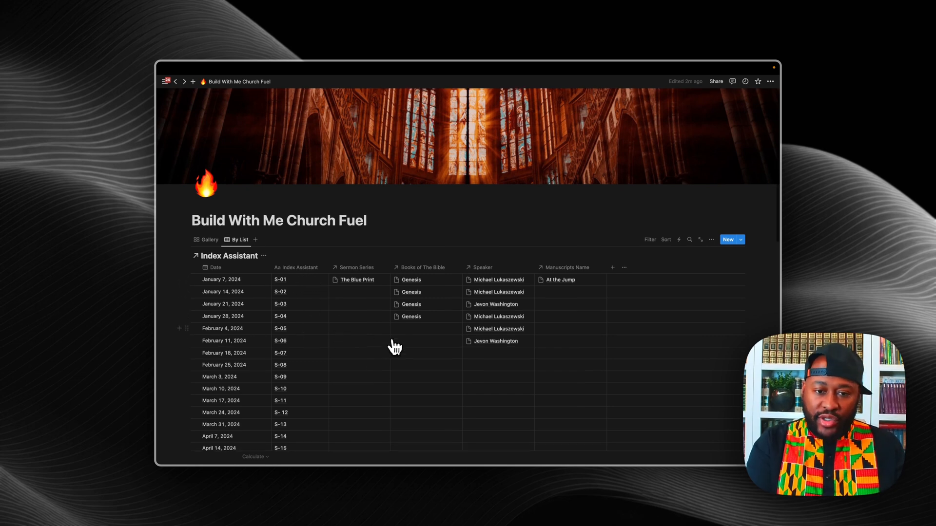
{"action": "scroll", "coordinate": [393, 346], "scroll_direction": "down", "scroll_amount": 1}
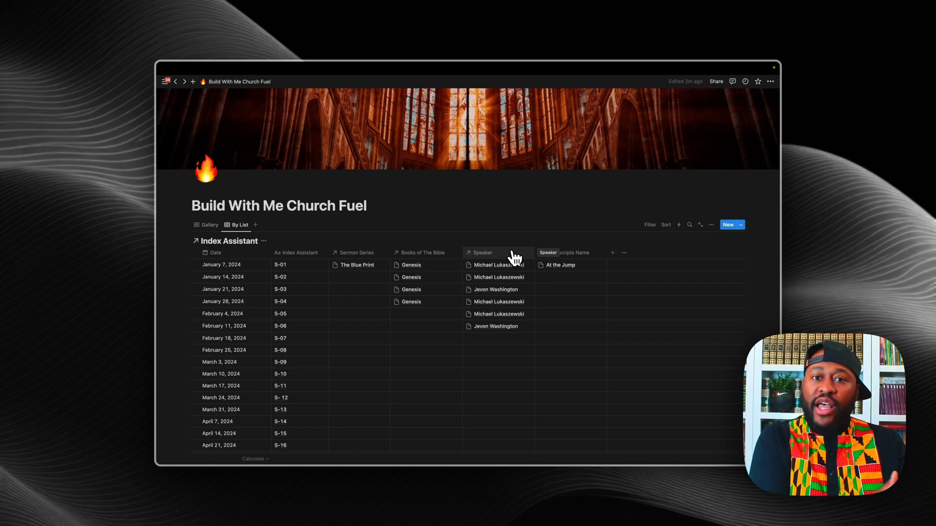
Step: Place Speaker right after Date and copy Genesis down the Books of The Bible column to S-10
{"action": "left_click_drag", "start_coordinate": [518, 260], "coordinate": [332, 251]}
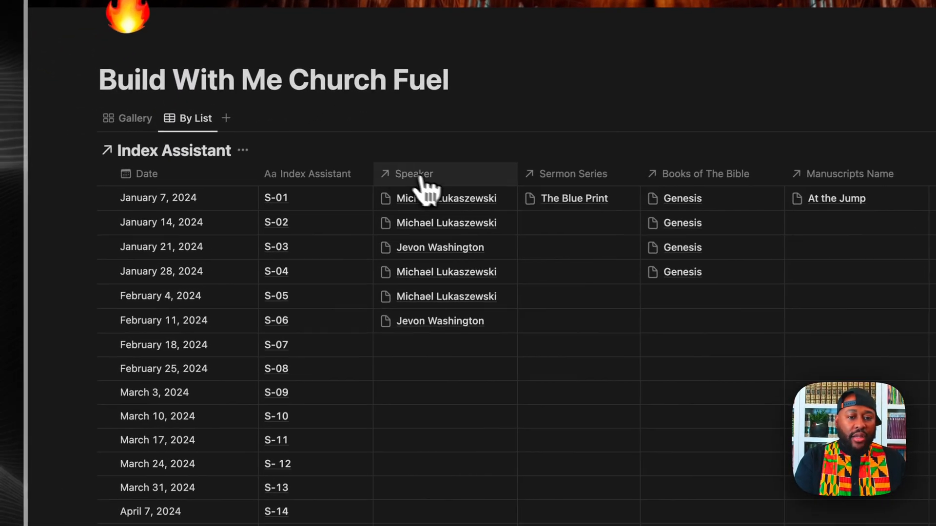
{"action": "left_click_drag", "start_coordinate": [421, 180], "coordinate": [336, 179]}
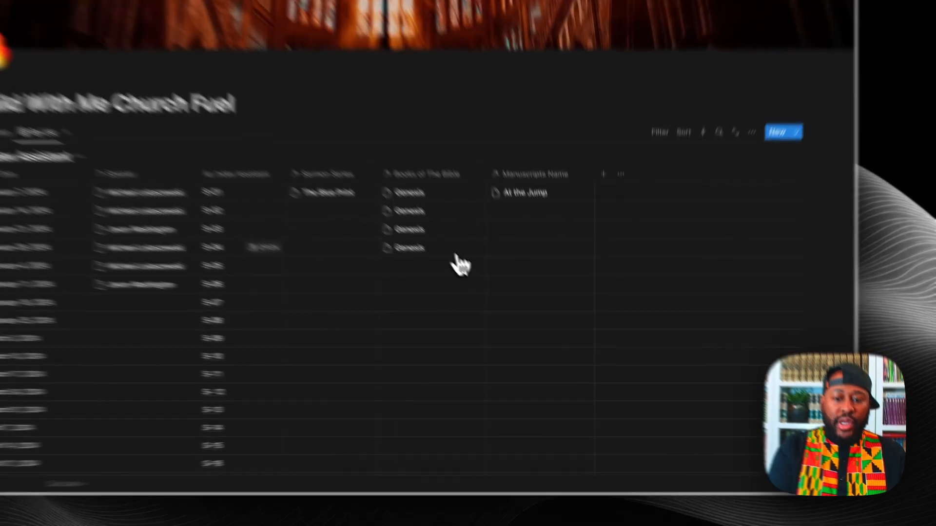
{"action": "left_click", "coordinate": [458, 251]}
{"action": "key", "text": "Escape"}
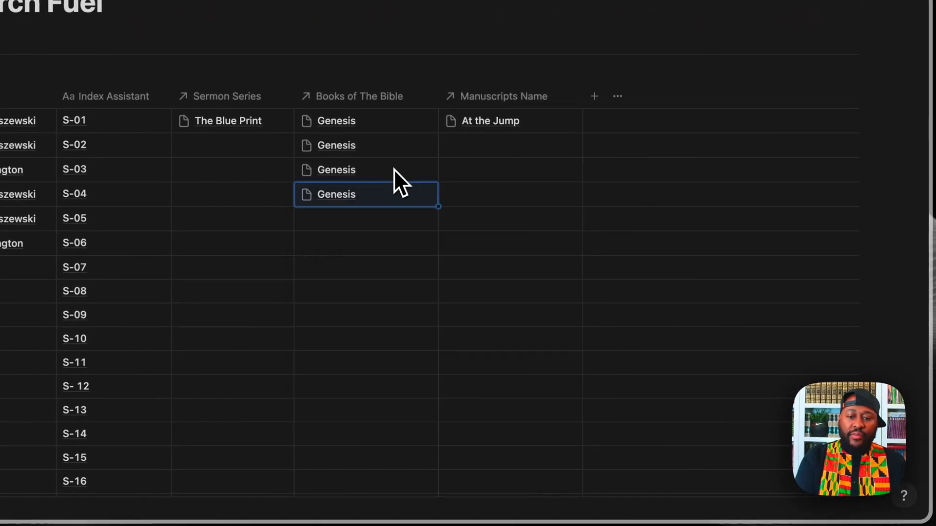
{"action": "left_click_drag", "start_coordinate": [437, 203], "coordinate": [433, 295]}
{"action": "left_click", "coordinate": [401, 361]}
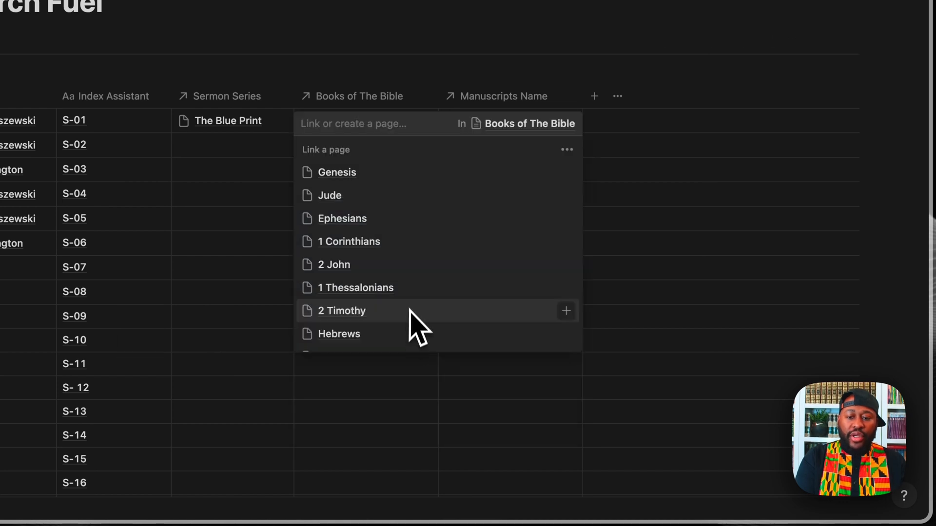
{"action": "key", "text": "Escape"}
{"action": "left_click", "coordinate": [429, 293]}
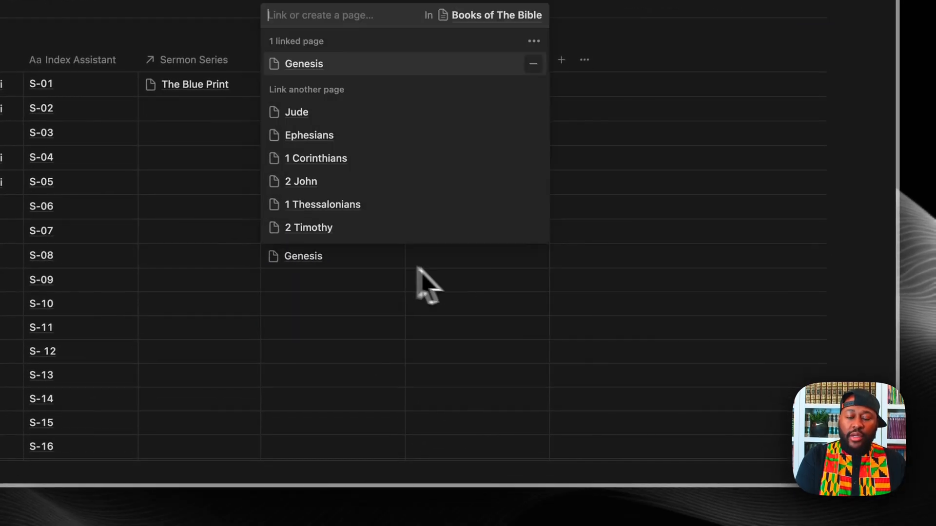
{"action": "key", "text": "Escape"}
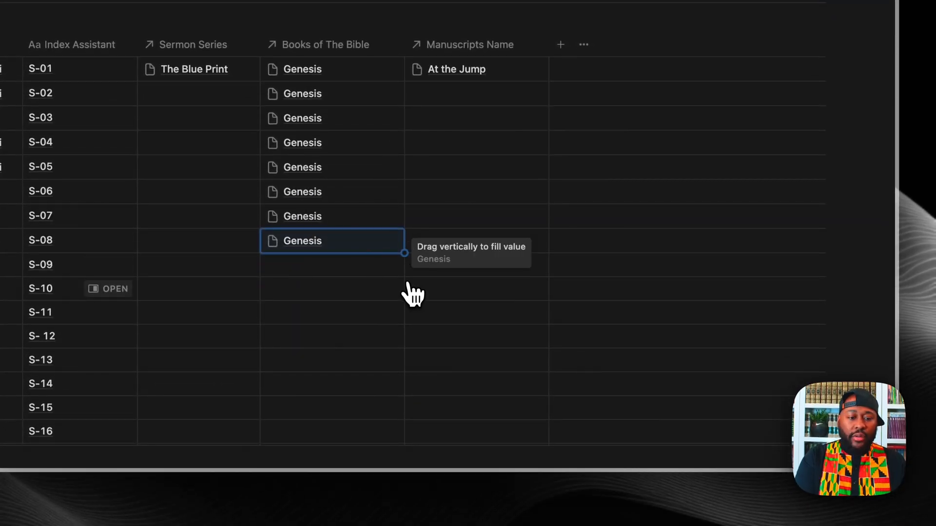
{"action": "mouse_move", "coordinate": [403, 303]}
{"action": "left_mouse_down"}
{"action": "mouse_move", "coordinate": [398, 293]}
{"action": "mouse_move", "coordinate": [405, 307]}
{"action": "mouse_move", "coordinate": [393, 302]}
{"action": "left_mouse_up"}
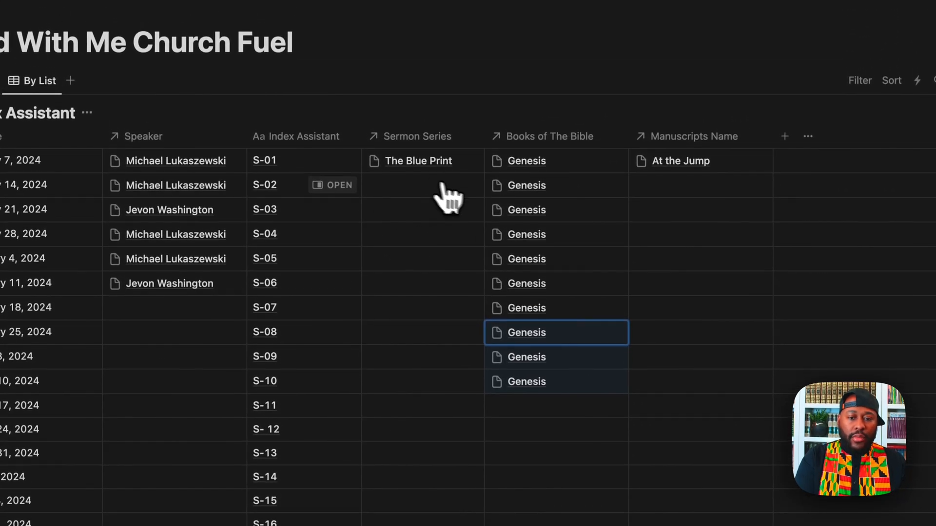
Step: Copy The Blue Print down the Sermon Series column from S-01 through S-10
{"action": "left_click", "coordinate": [476, 170]}
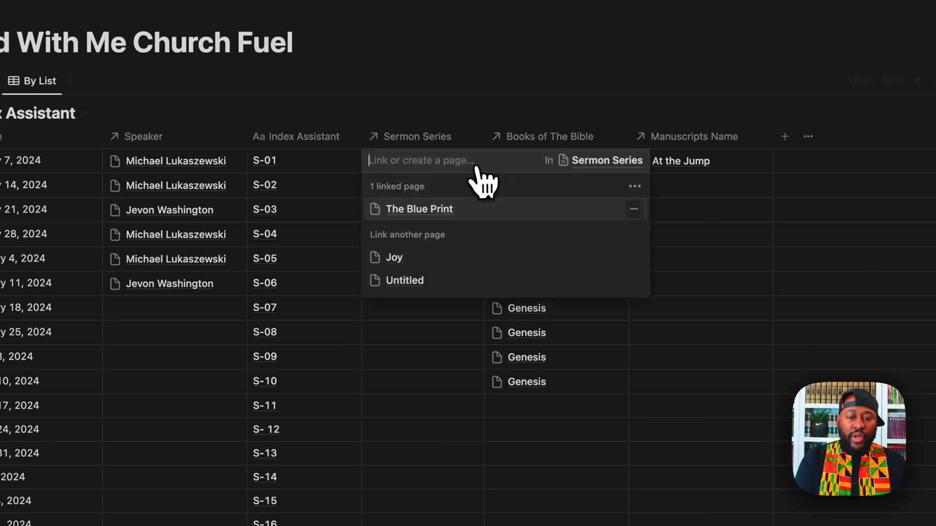
{"action": "key", "text": "Escape"}
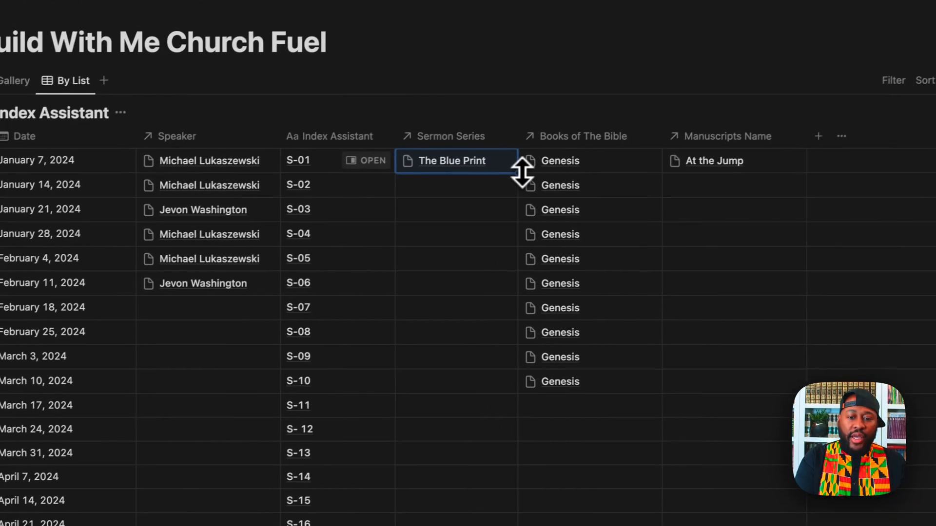
{"action": "left_click_drag", "start_coordinate": [522, 172], "coordinate": [515, 374]}
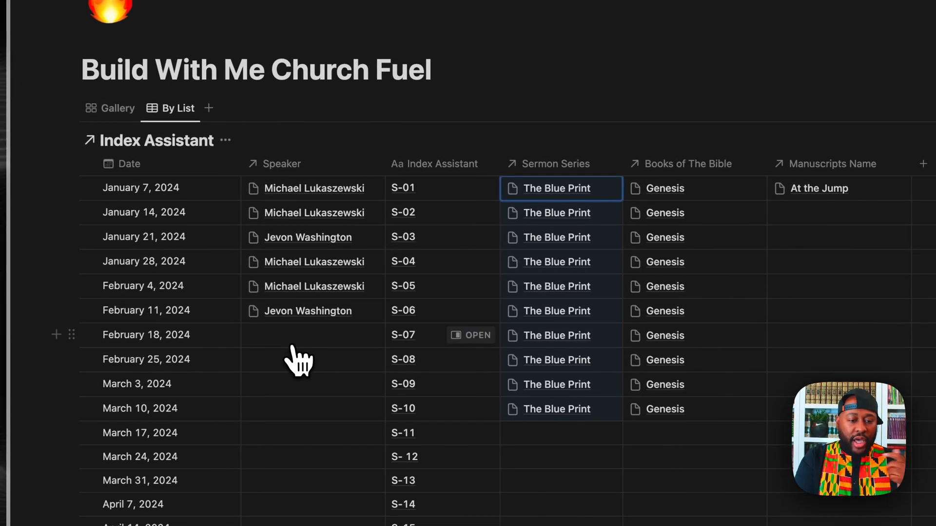
Step: Assign speakers to the February 18, February 25, March 3 and March 10 rows
{"action": "left_click", "coordinate": [292, 341]}
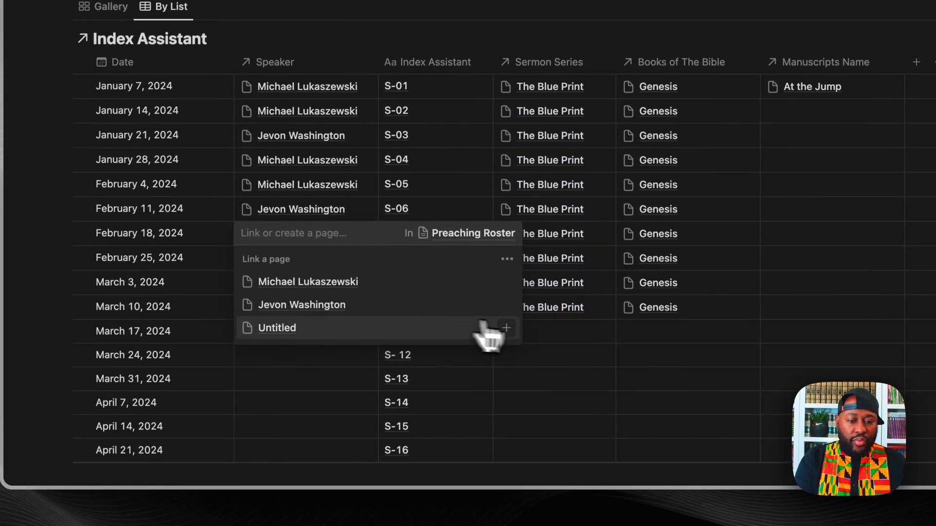
{"action": "left_click", "coordinate": [502, 308]}
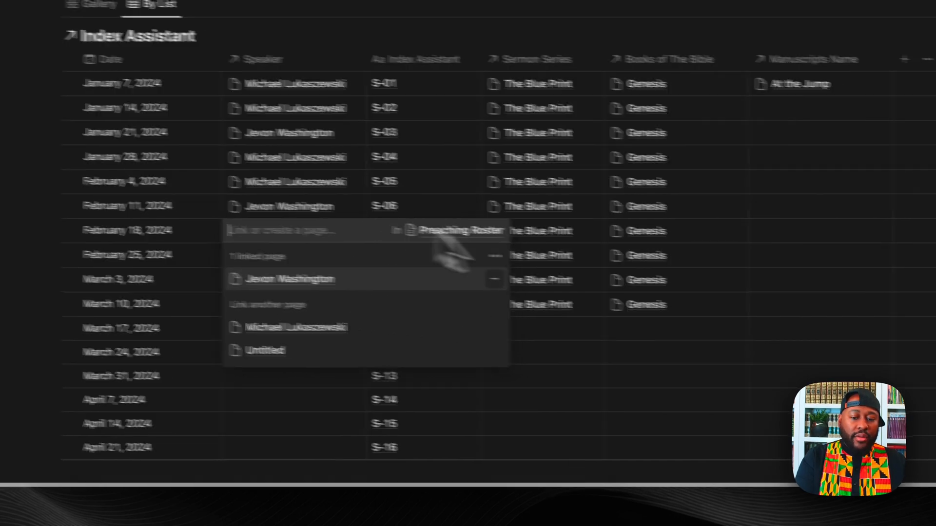
{"action": "left_click", "coordinate": [746, 389]}
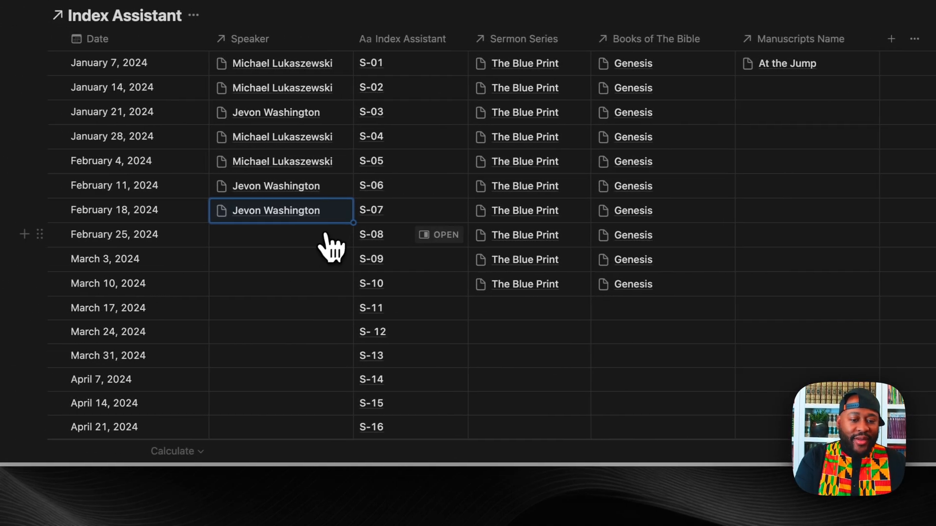
{"action": "left_click", "coordinate": [331, 246]}
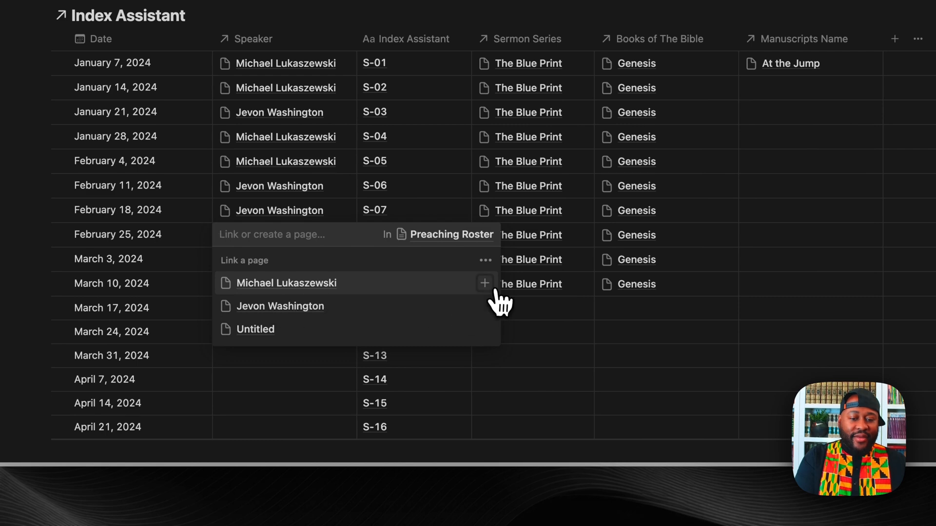
{"action": "left_click", "coordinate": [495, 291]}
{"action": "left_click", "coordinate": [693, 351]}
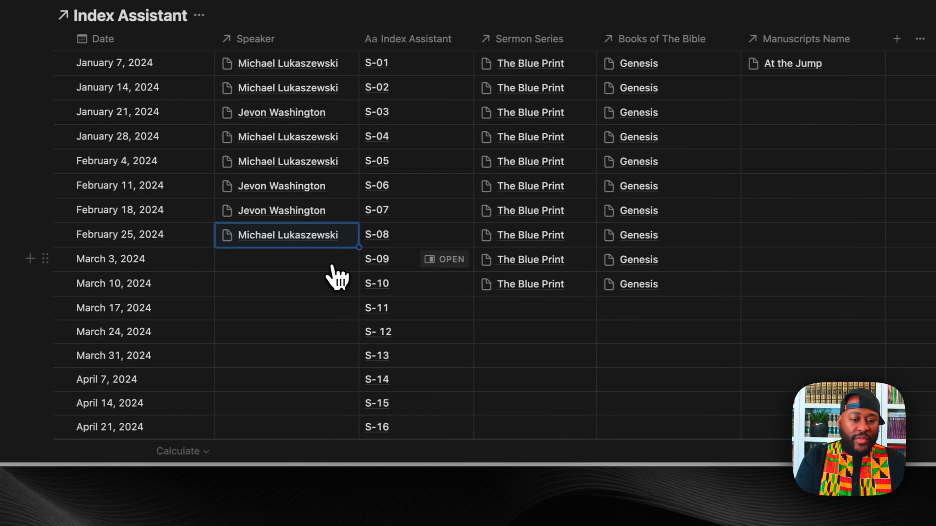
{"action": "left_click", "coordinate": [334, 266]}
{"action": "left_click", "coordinate": [312, 327]}
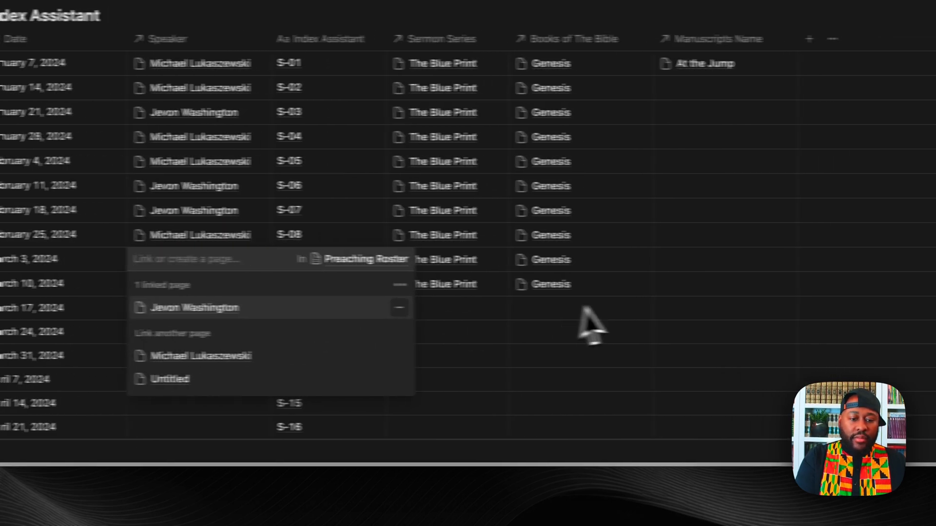
{"action": "left_click", "coordinate": [588, 312]}
{"action": "left_click", "coordinate": [229, 285]}
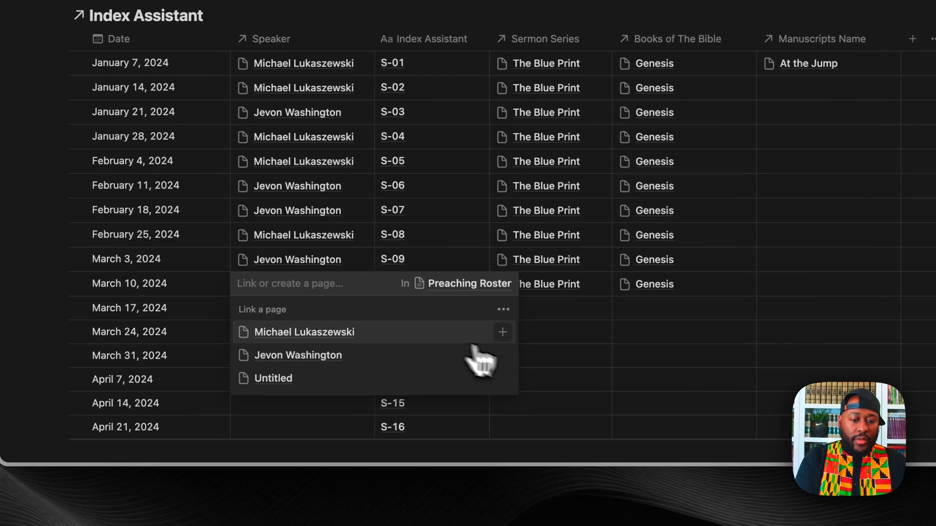
{"action": "left_click", "coordinate": [324, 357]}
{"action": "left_click", "coordinate": [665, 288]}
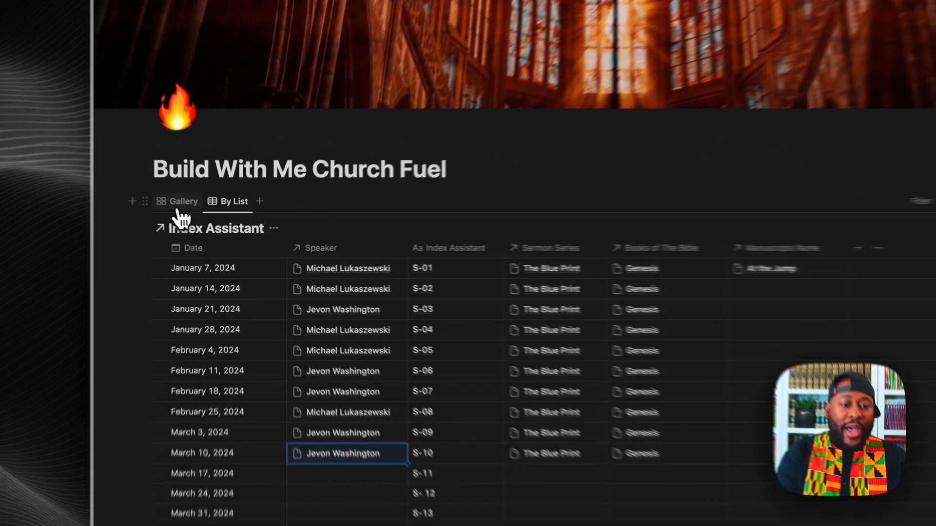
Step: Switch back to the Gallery view to see the updated sermon cards
{"action": "left_click", "coordinate": [207, 224]}
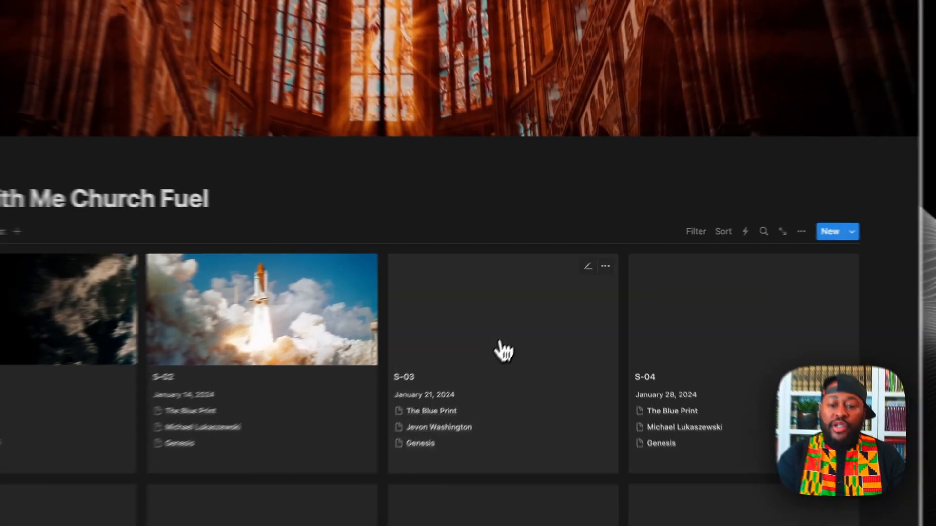
{"action": "left_click", "coordinate": [543, 346]}
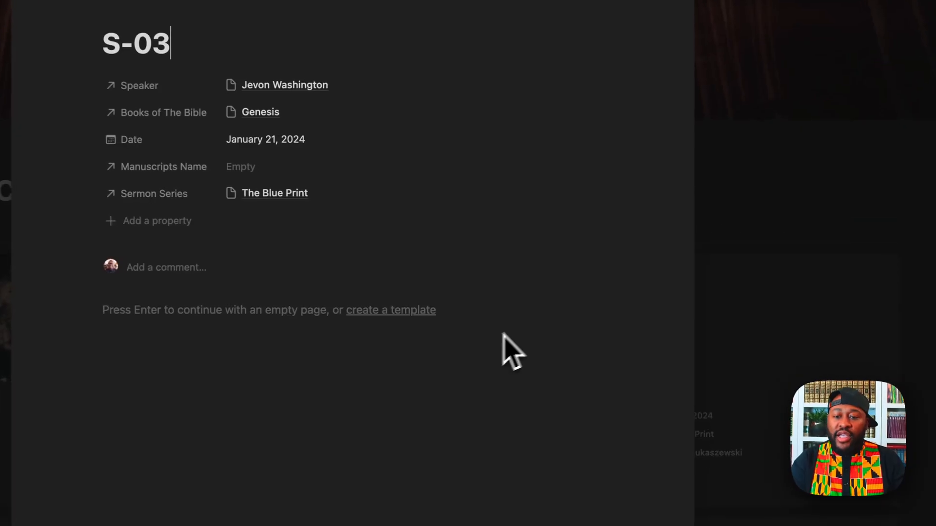
{"action": "left_click", "coordinate": [318, 195]}
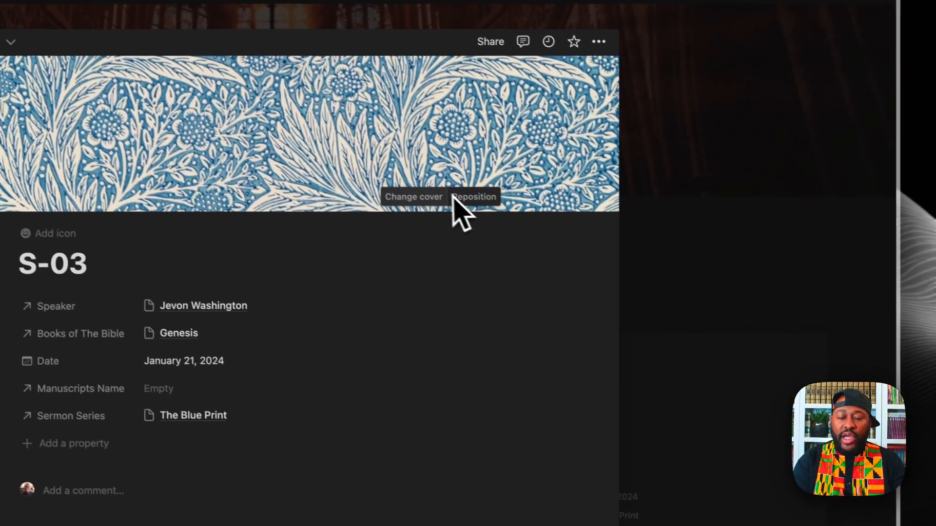
{"action": "left_click", "coordinate": [789, 398]}
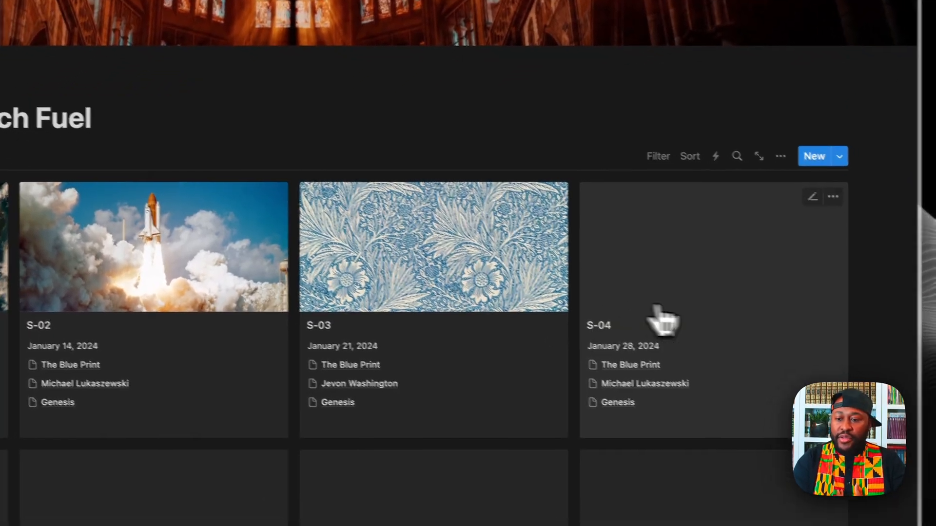
{"action": "left_click", "coordinate": [618, 375]}
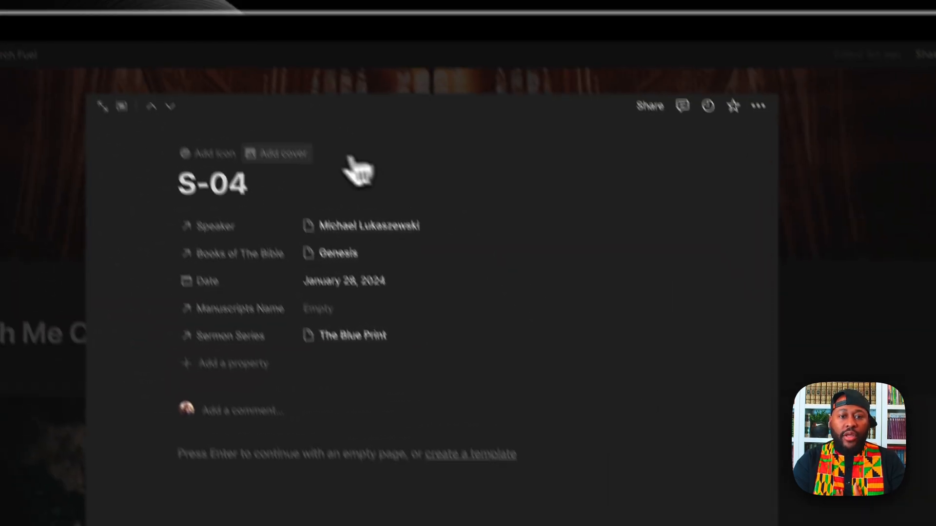
{"action": "left_click", "coordinate": [278, 152]}
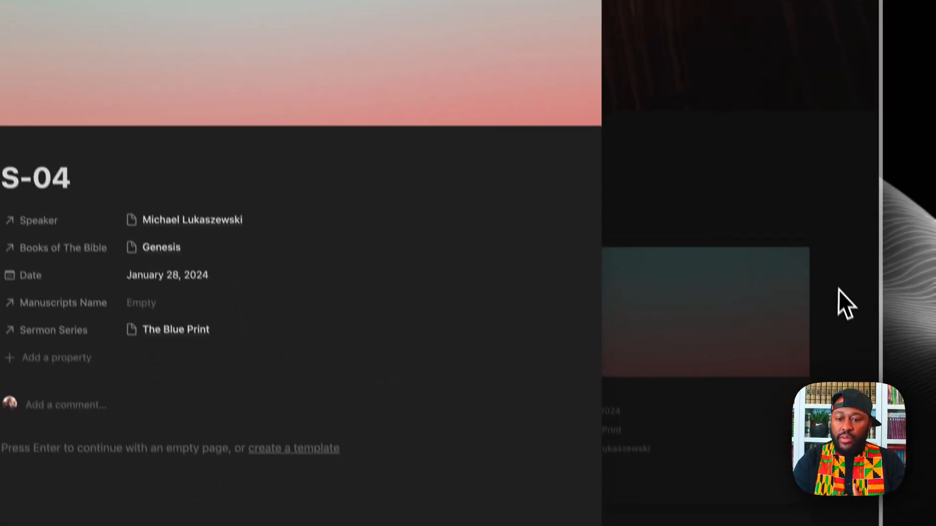
{"action": "left_click", "coordinate": [882, 427]}
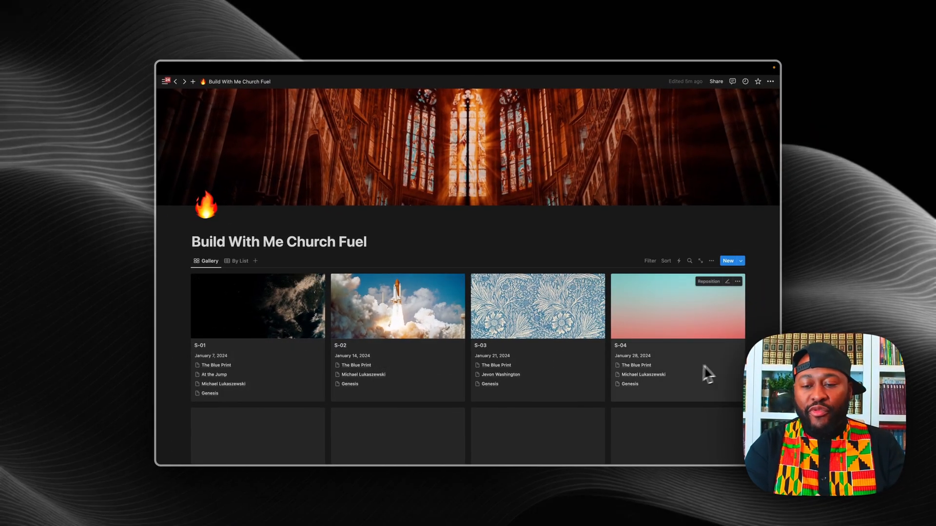
{"action": "scroll", "coordinate": [706, 372], "scroll_direction": "down", "scroll_amount": 3}
{"action": "scroll", "coordinate": [580, 411], "scroll_direction": "down", "scroll_amount": 2}
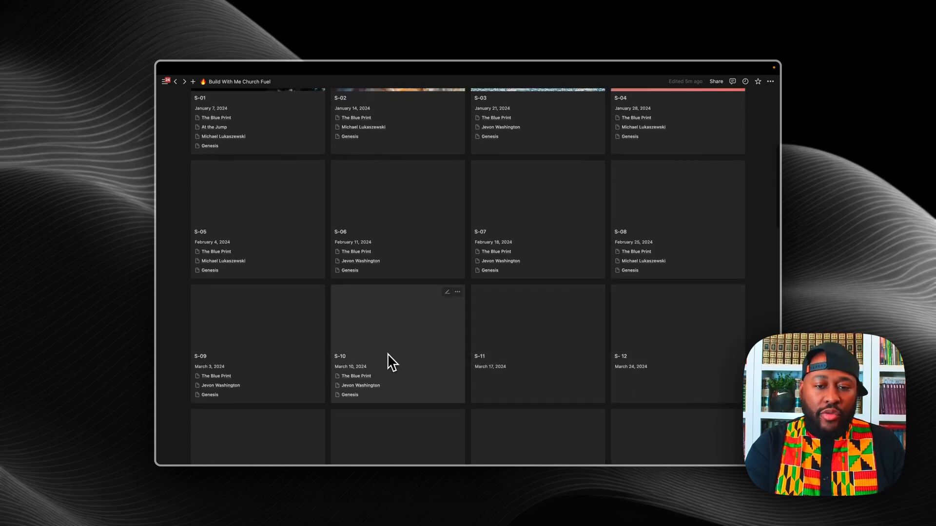
{"action": "scroll", "coordinate": [383, 343], "scroll_direction": "up", "scroll_amount": 2}
{"action": "scroll", "coordinate": [389, 360], "scroll_direction": "up", "scroll_amount": 5}
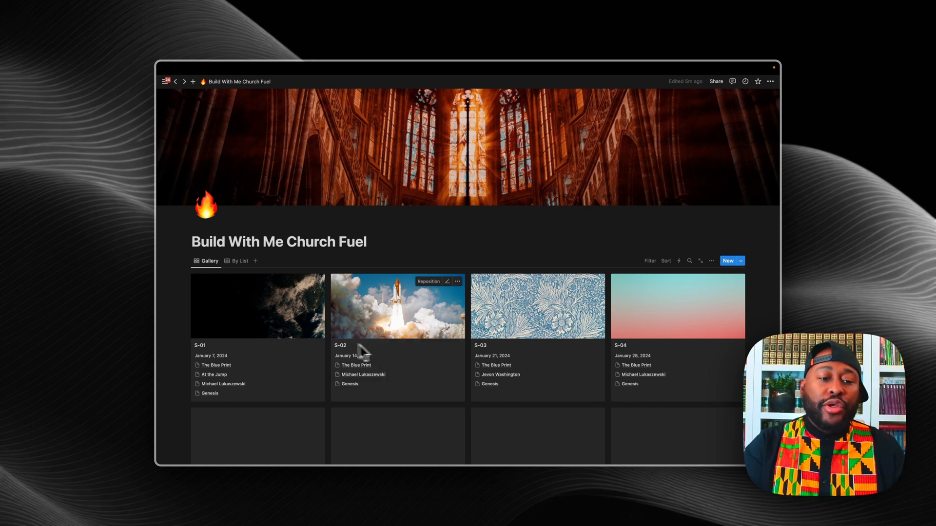
Step: Rename the Gallery view to 'Quick View'
{"action": "left_click", "coordinate": [213, 267]}
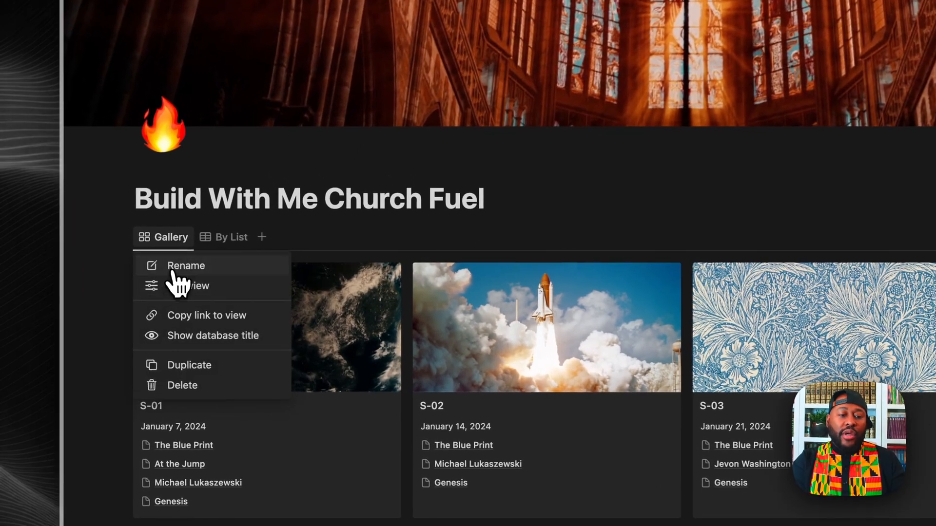
{"action": "left_click", "coordinate": [174, 286]}
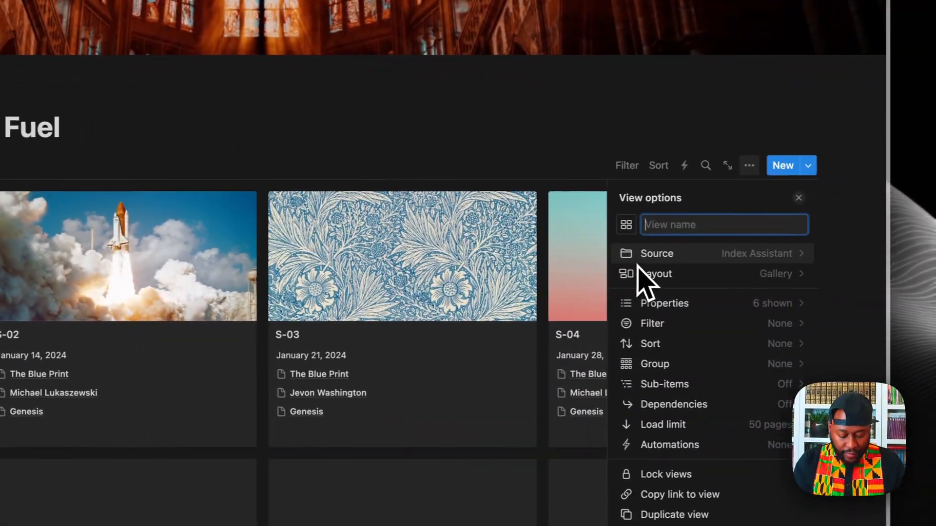
{"action": "type", "text": "Quick View"}
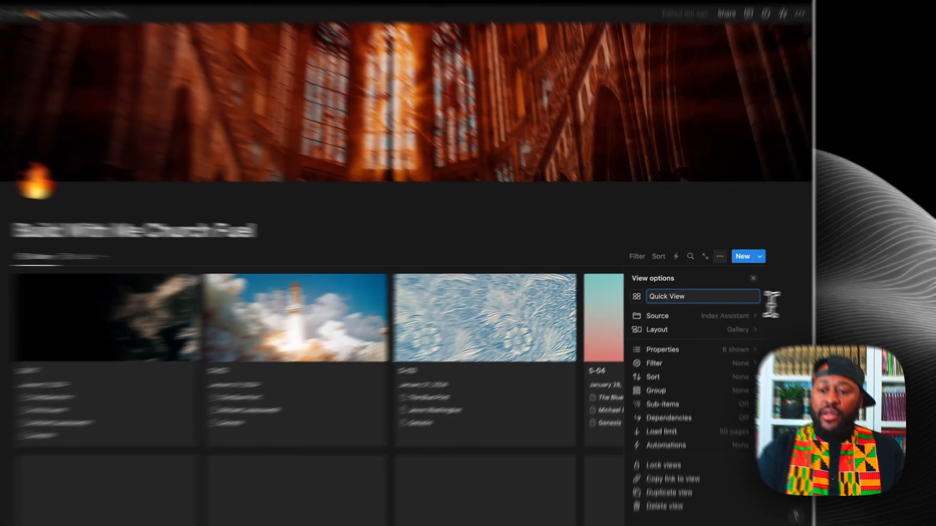
{"action": "left_click", "coordinate": [773, 293]}
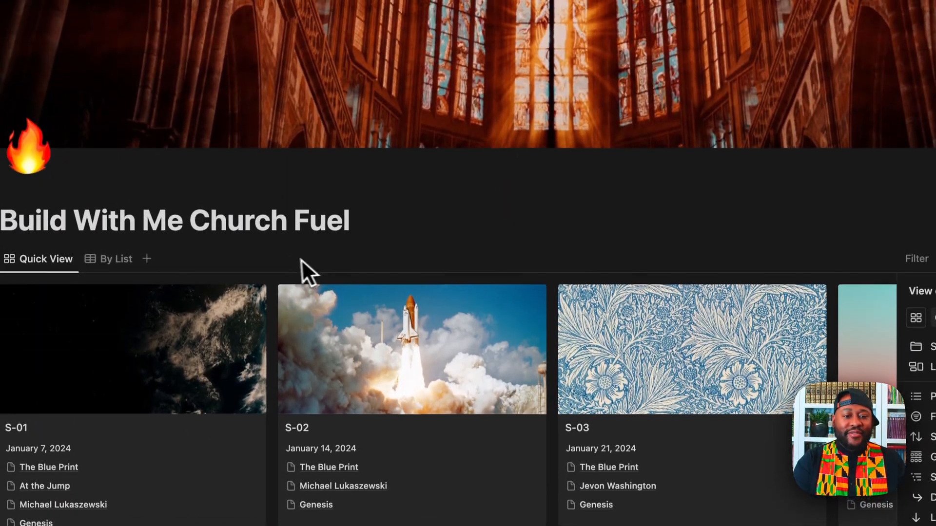
{"action": "left_click", "coordinate": [285, 125]}
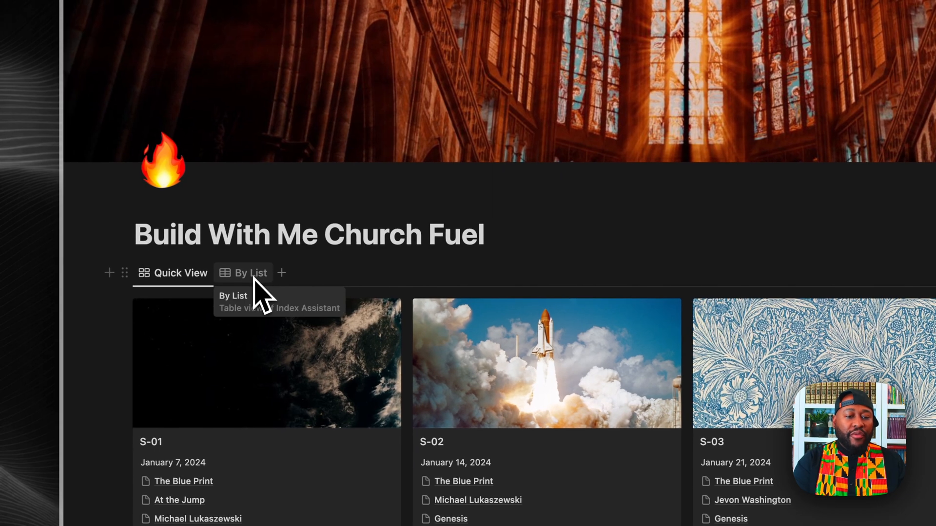
Step: Add a new view whose data source is the Preaching Roster database
{"action": "left_click", "coordinate": [282, 273]}
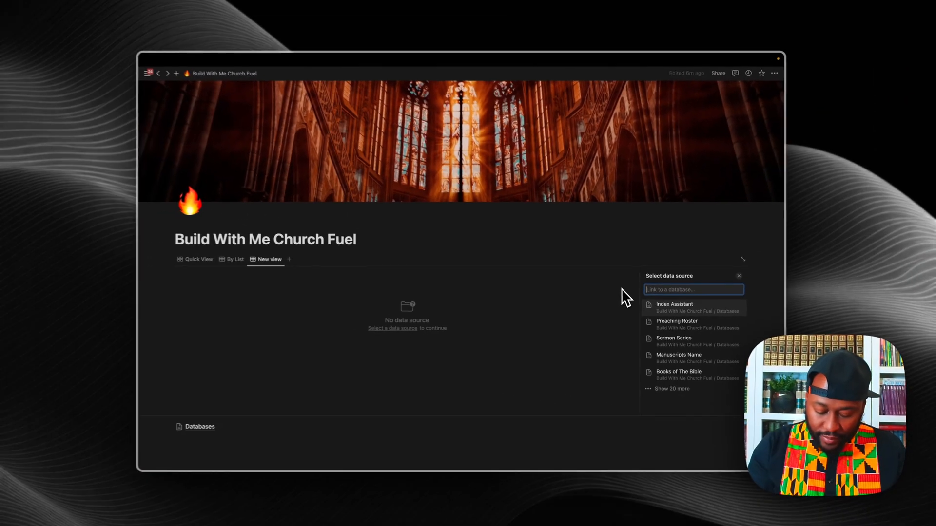
{"action": "type", "text": "By Pre"}
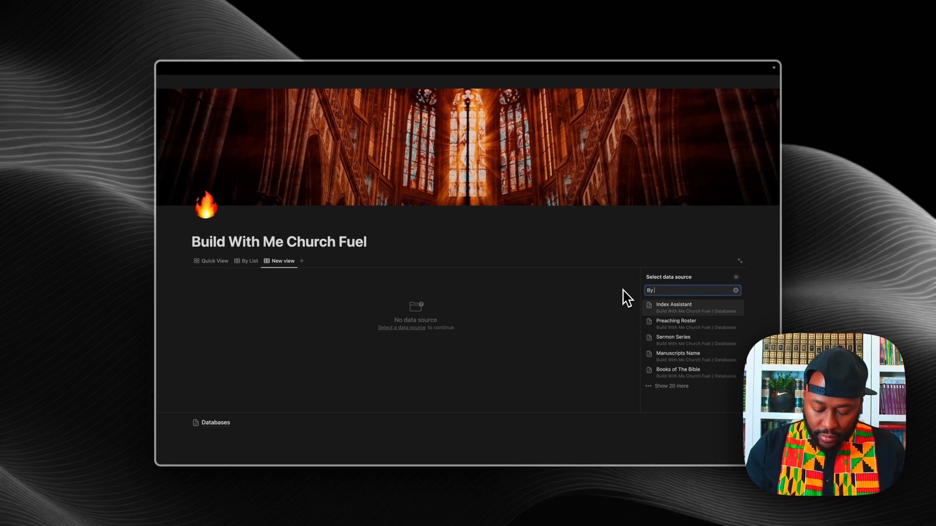
{"action": "key", "text": "BackSpace"}
{"action": "key", "text": "BackSpace"}
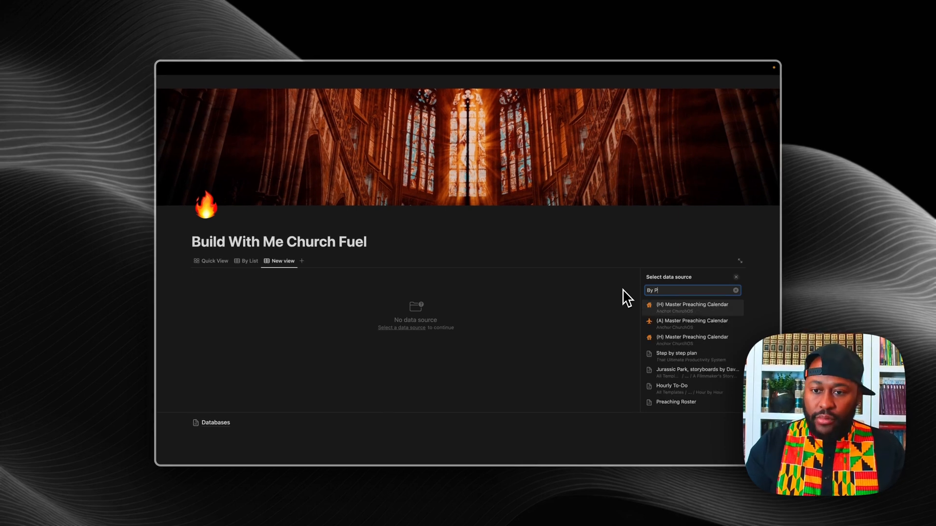
{"action": "key", "text": "BackSpace"}
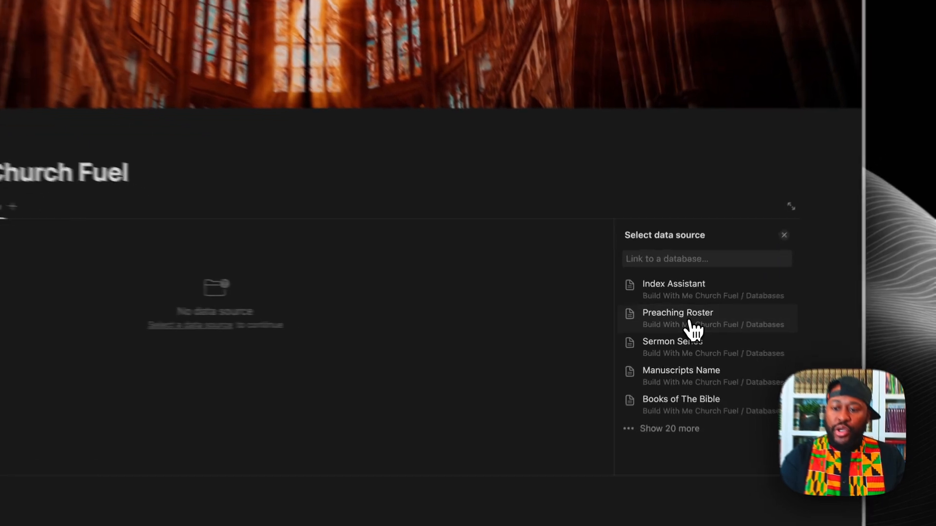
{"action": "left_click", "coordinate": [682, 322]}
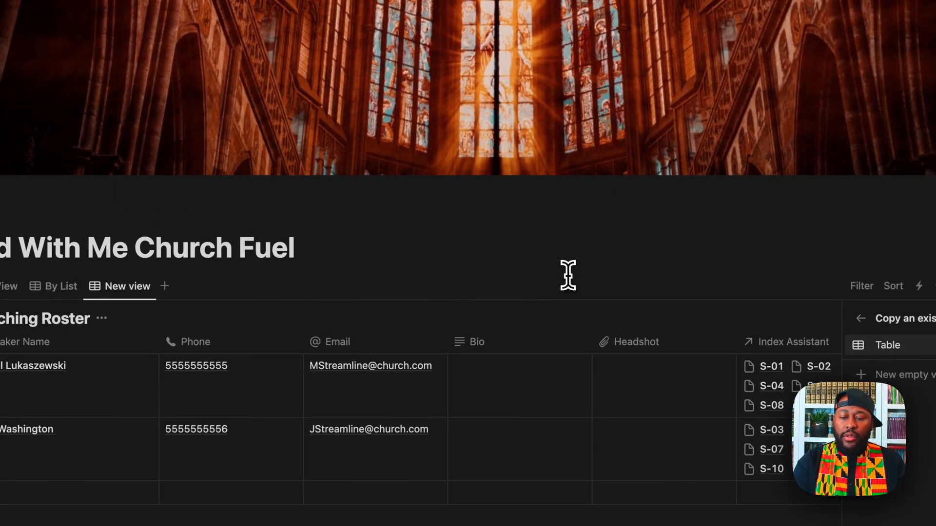
Step: Set the new Preaching Roster view to the Table layout and name it 'Preacher'
{"action": "left_click", "coordinate": [530, 259]}
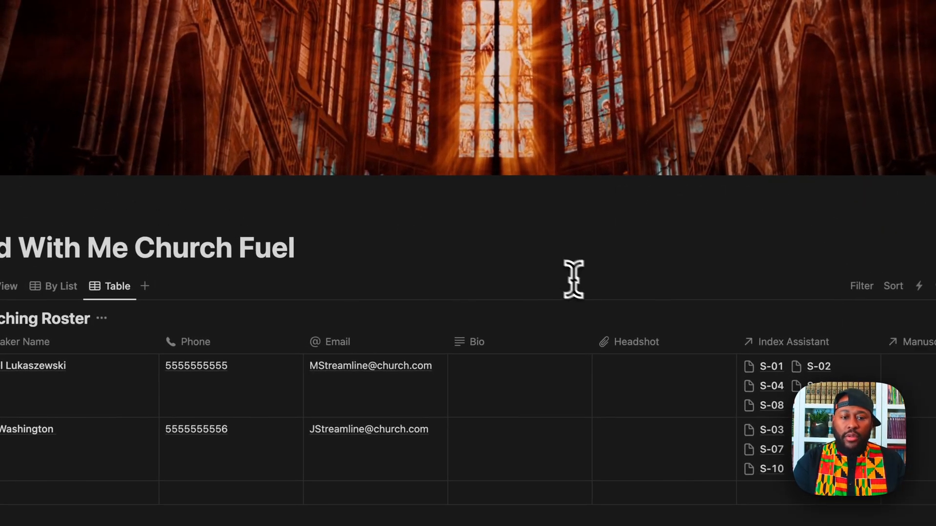
{"action": "left_click", "coordinate": [120, 292]}
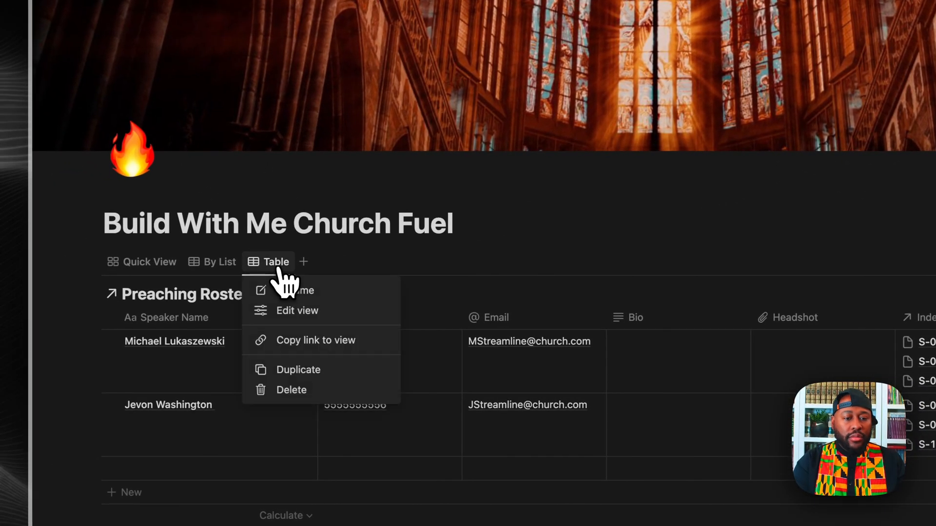
{"action": "left_click", "coordinate": [291, 291]}
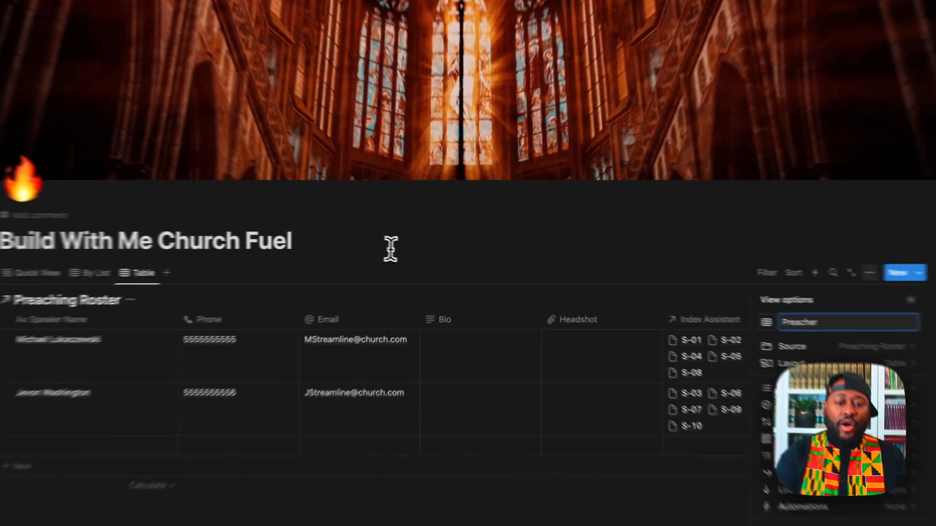
{"action": "left_click", "coordinate": [430, 247]}
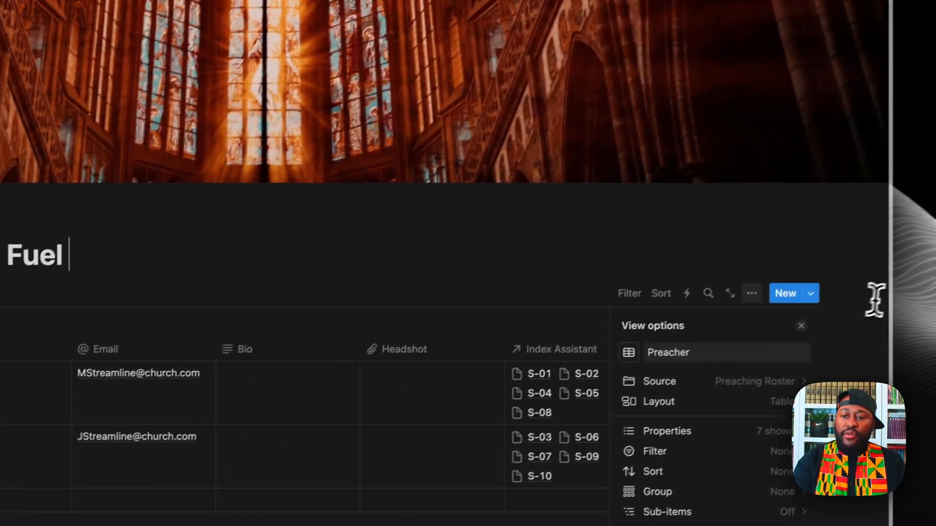
{"action": "left_click", "coordinate": [875, 300]}
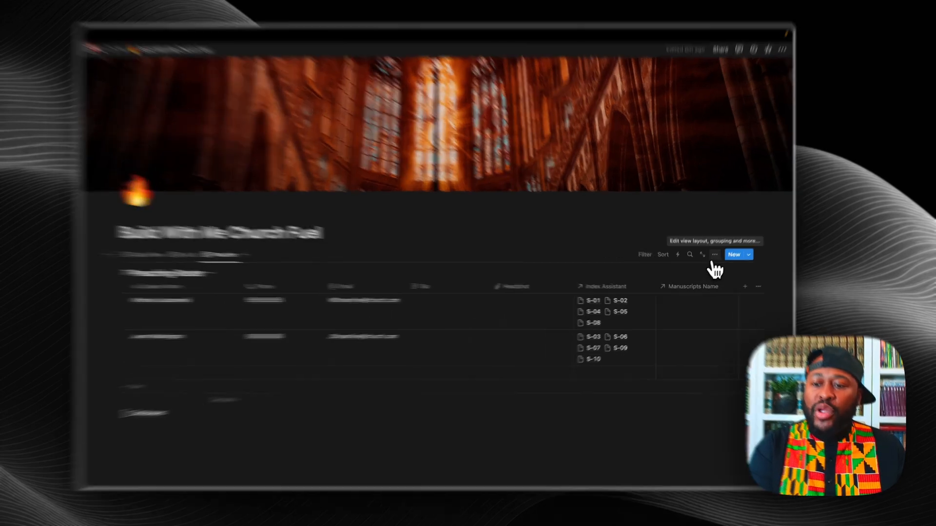
Step: Hide the Phone, Email, Bio and Headshot properties in the Preacher view's settings
{"action": "left_click", "coordinate": [711, 261]}
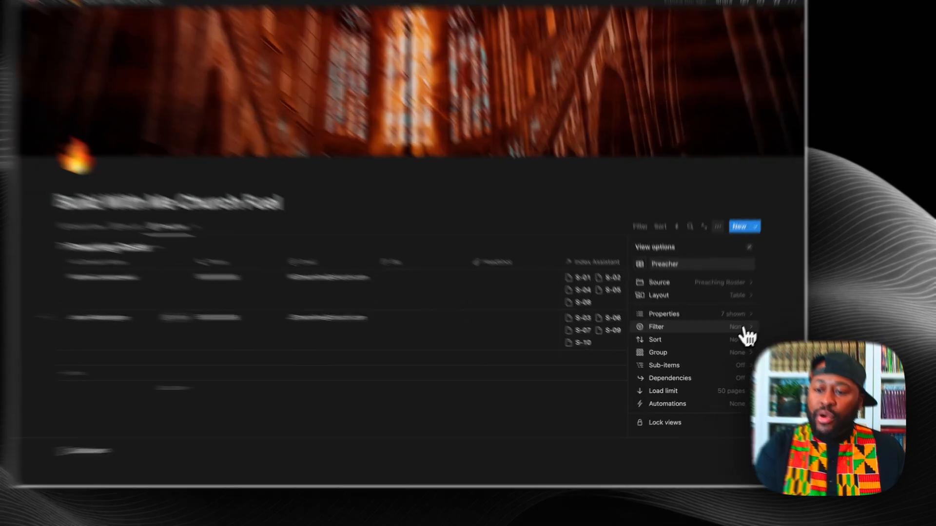
{"action": "left_click", "coordinate": [726, 330]}
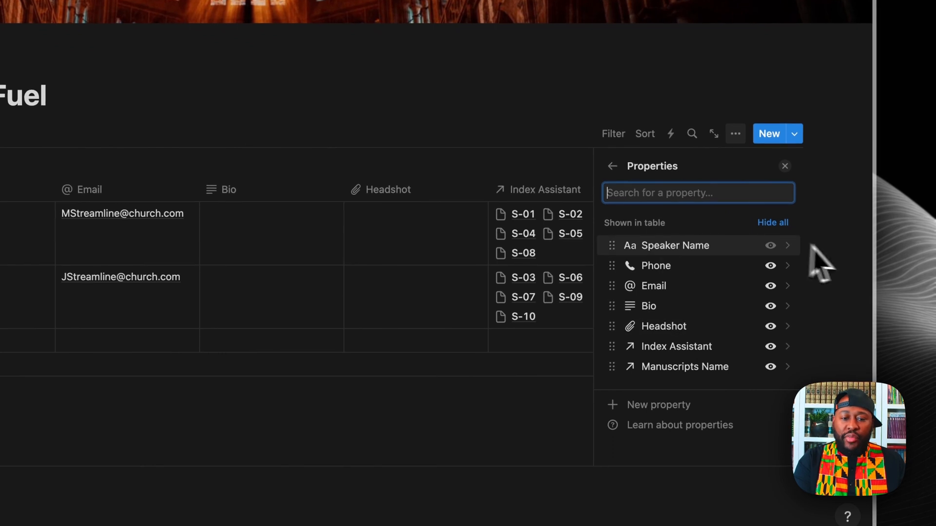
{"action": "left_click", "coordinate": [771, 266]}
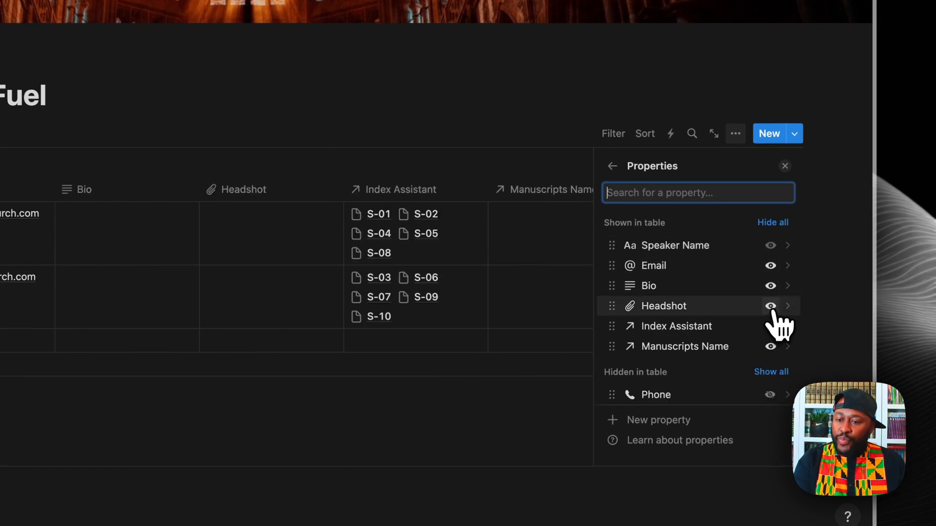
{"action": "left_click", "coordinate": [771, 267]}
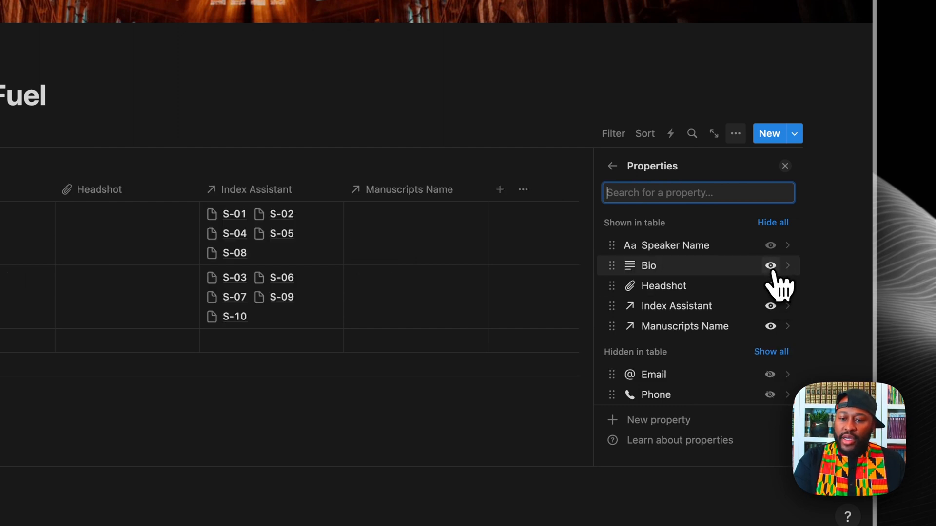
{"action": "left_click", "coordinate": [771, 268]}
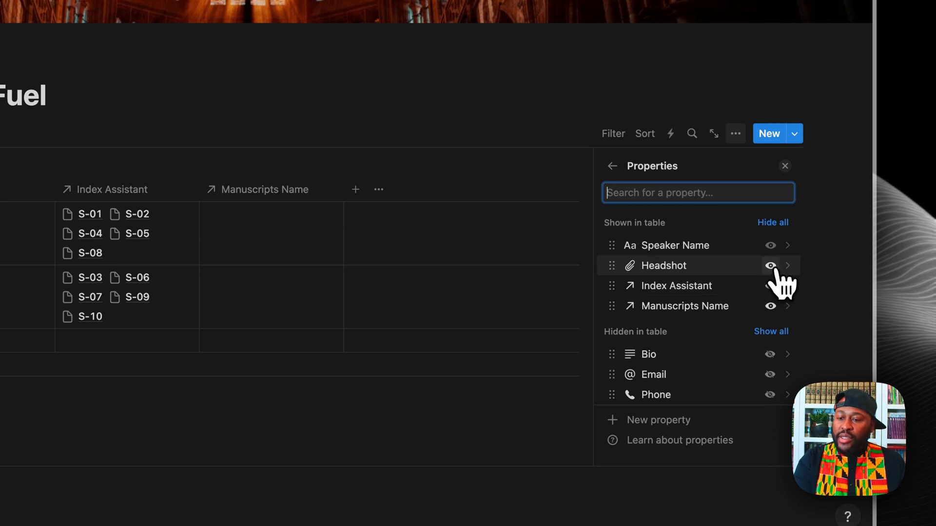
{"action": "left_click", "coordinate": [772, 267]}
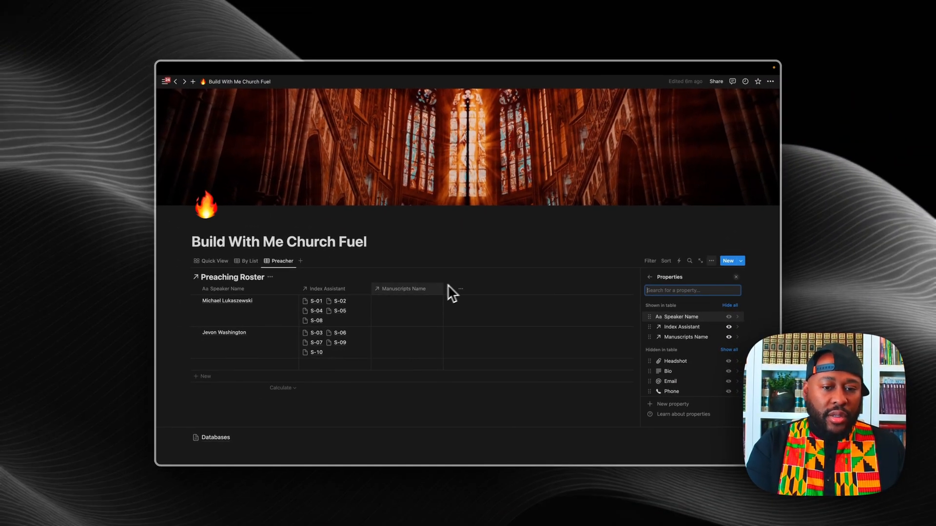
{"action": "left_click", "coordinate": [459, 247]}
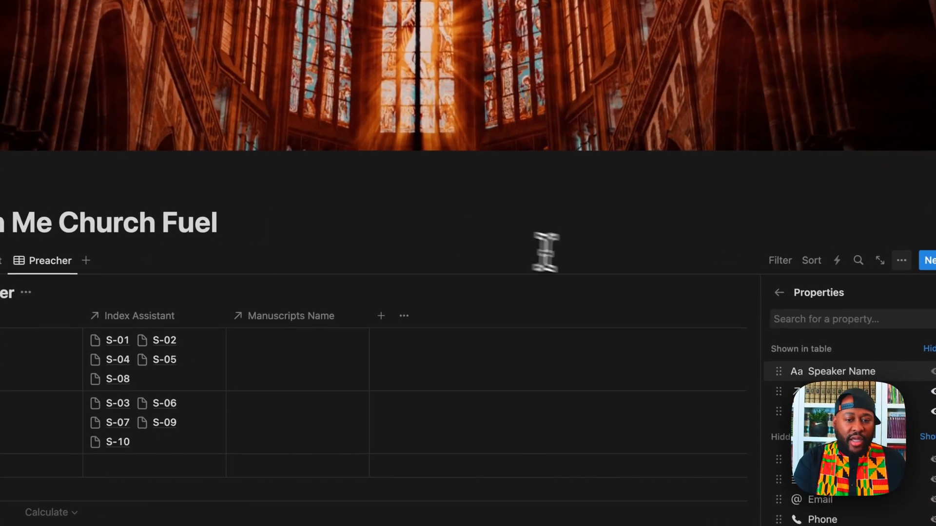
{"action": "left_click", "coordinate": [544, 280]}
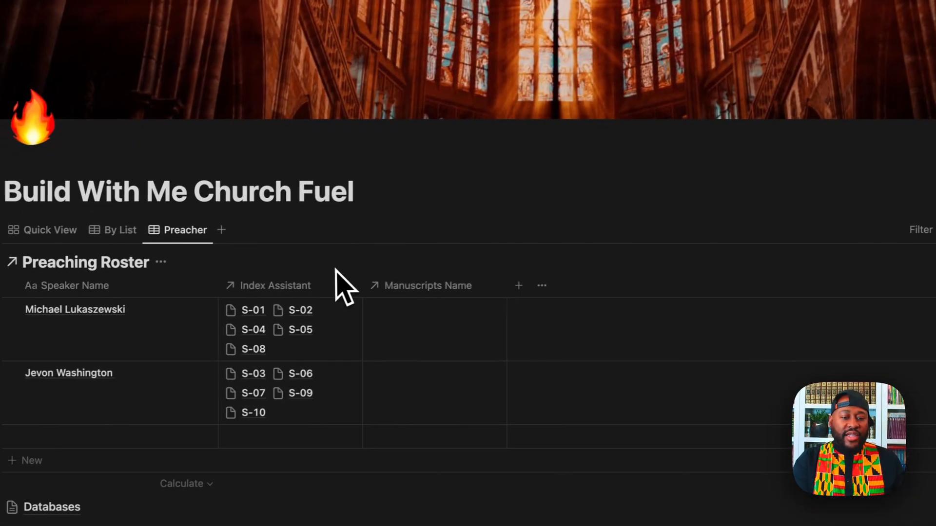
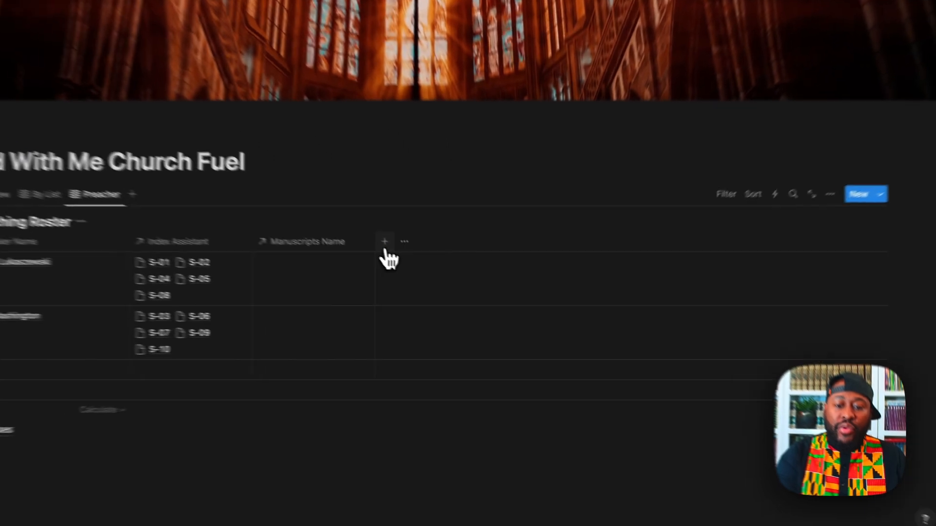
Step: Try adding a relation property to the Preaching Roster, then cancel without linking a database
{"action": "left_click", "coordinate": [449, 289]}
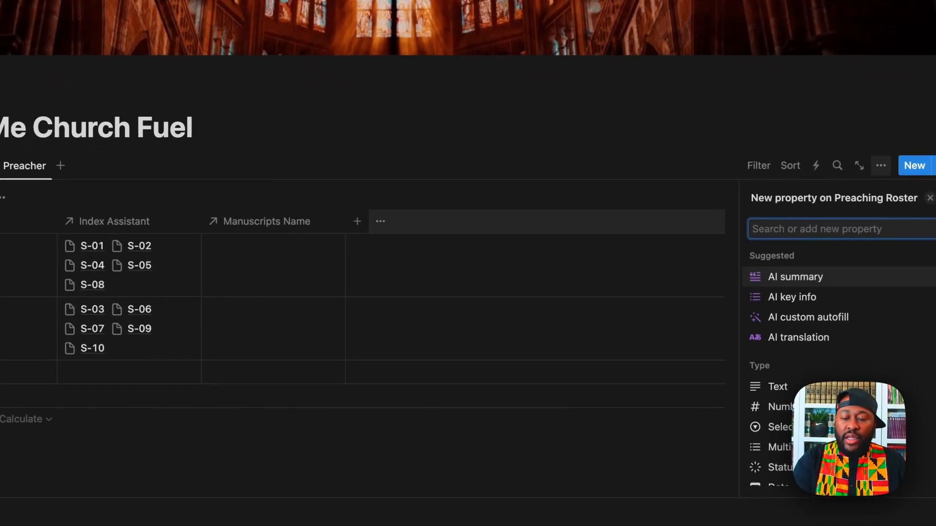
{"action": "scroll", "coordinate": [683, 375], "scroll_direction": "down", "scroll_amount": 5}
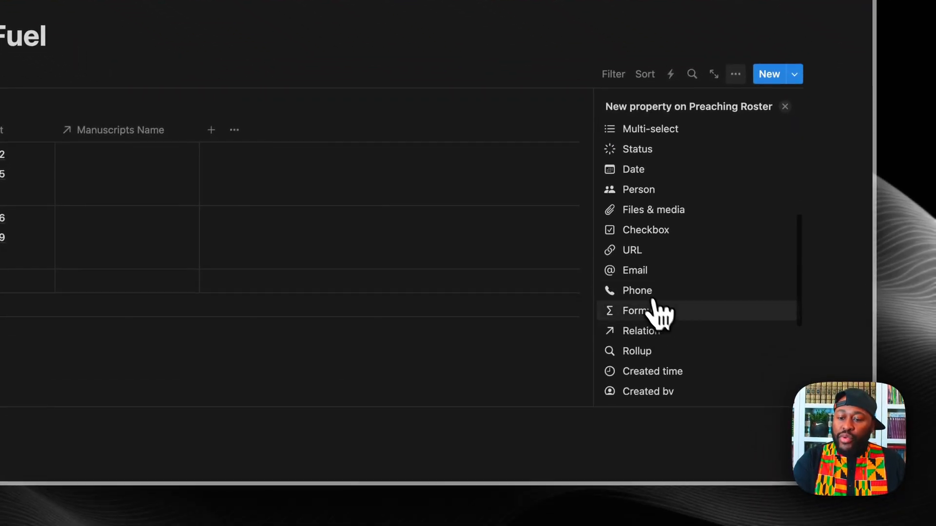
{"action": "left_click", "coordinate": [648, 338]}
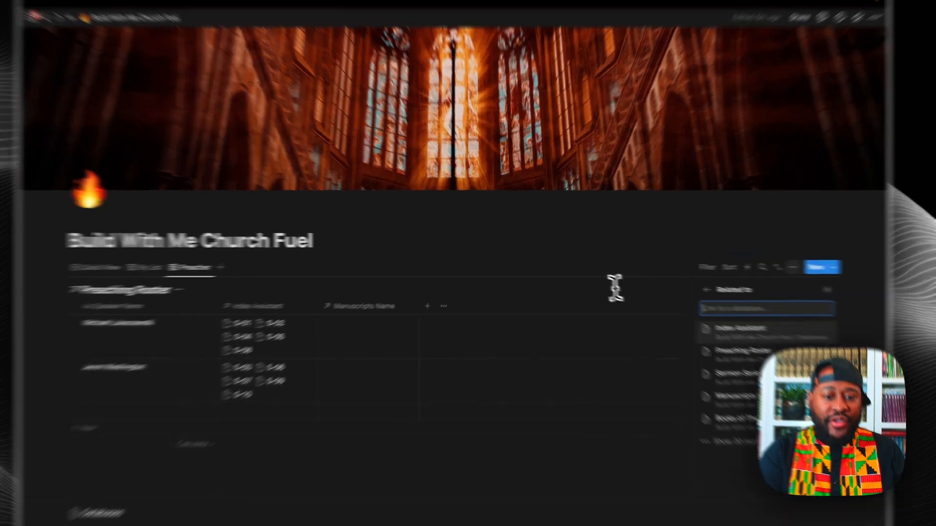
{"action": "left_click", "coordinate": [556, 240]}
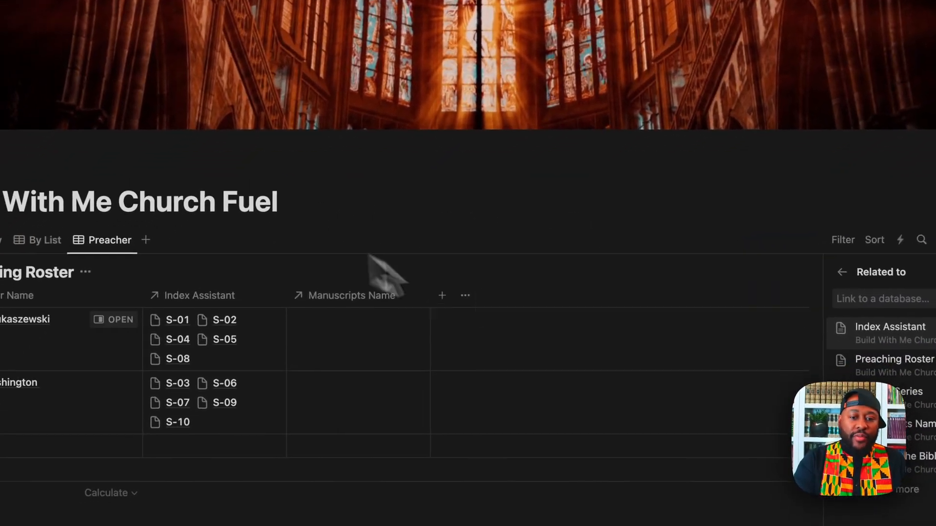
{"action": "left_click", "coordinate": [513, 271]}
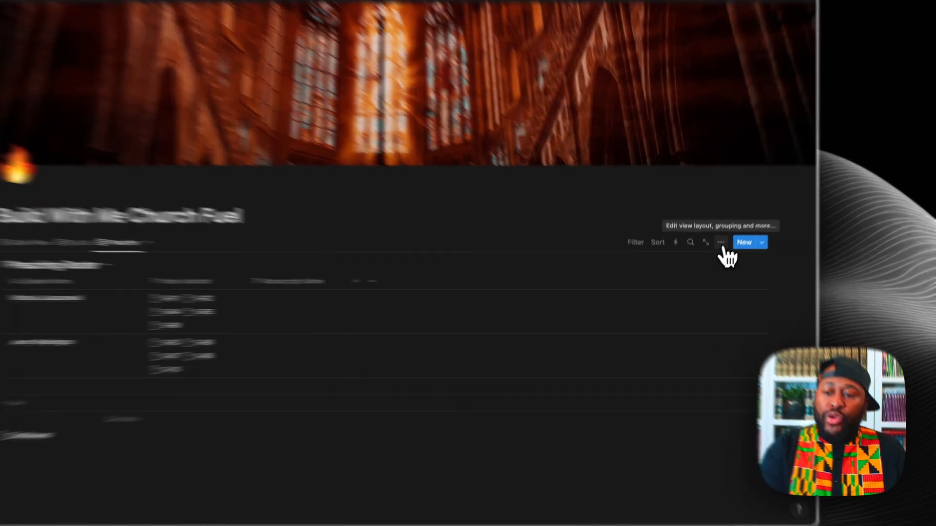
Step: Change the Preacher view's layout to Board, leaving card preview set to None
{"action": "left_click", "coordinate": [712, 261]}
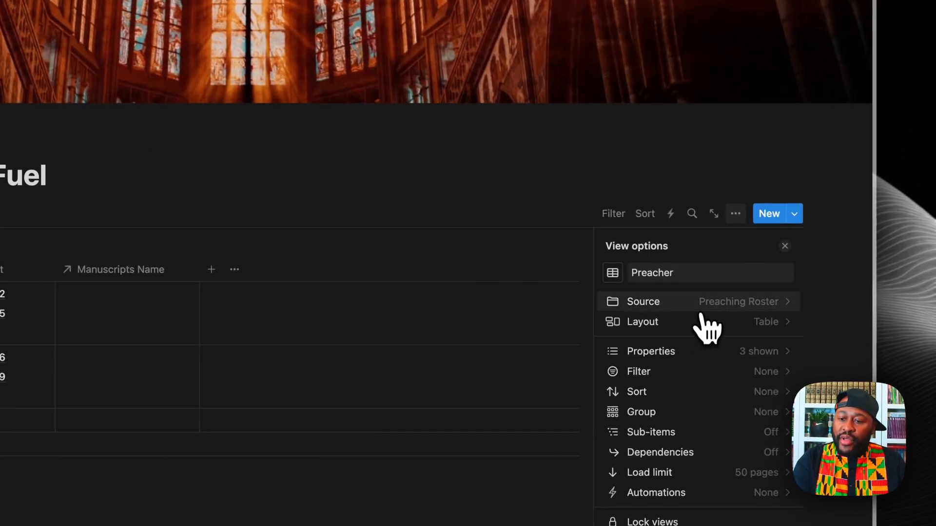
{"action": "left_click", "coordinate": [706, 322]}
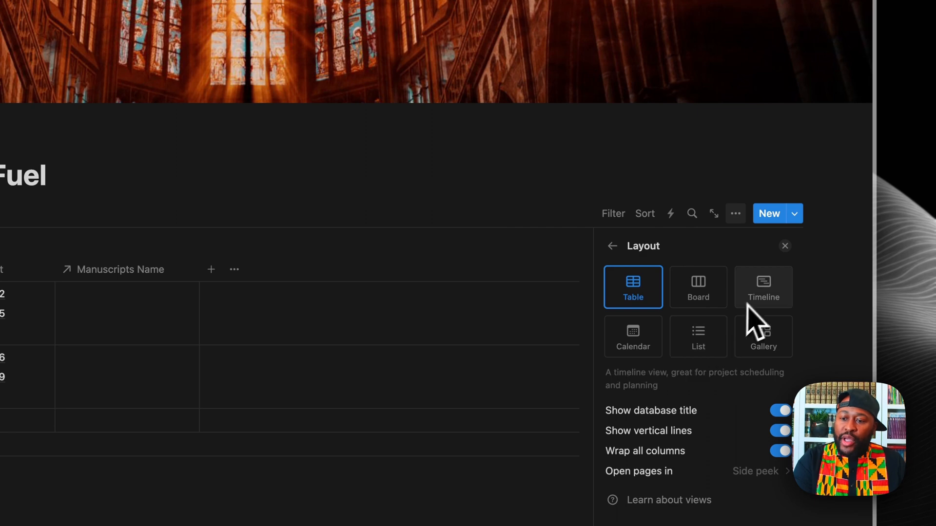
{"action": "left_click", "coordinate": [702, 294]}
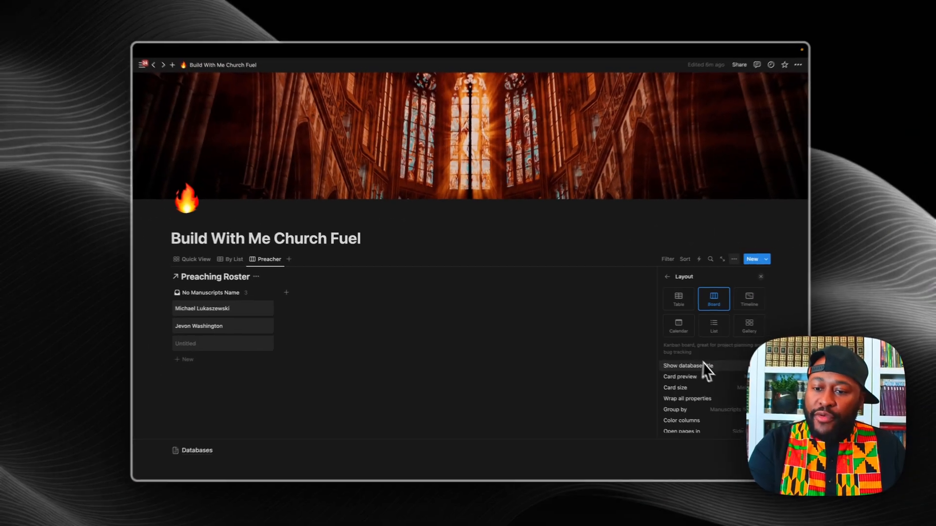
{"action": "scroll", "coordinate": [716, 368], "scroll_direction": "down", "scroll_amount": 2}
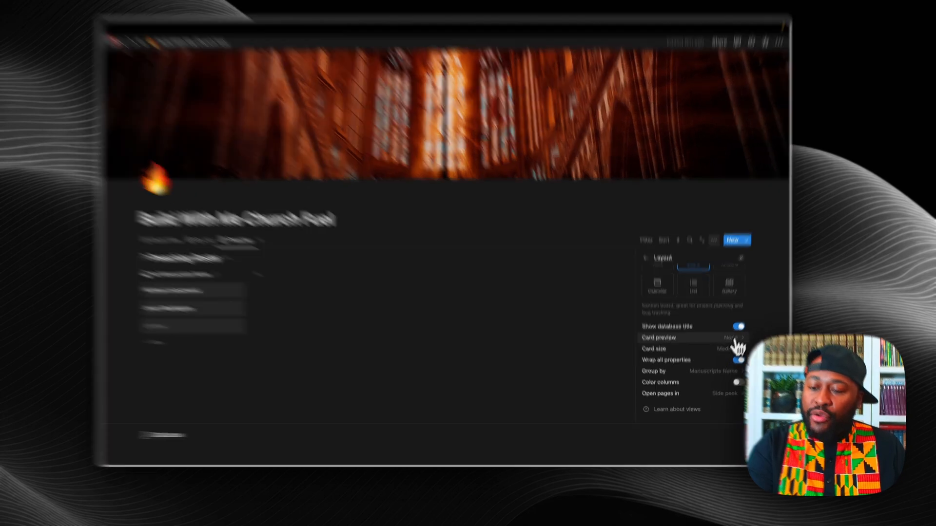
{"action": "left_click", "coordinate": [727, 349]}
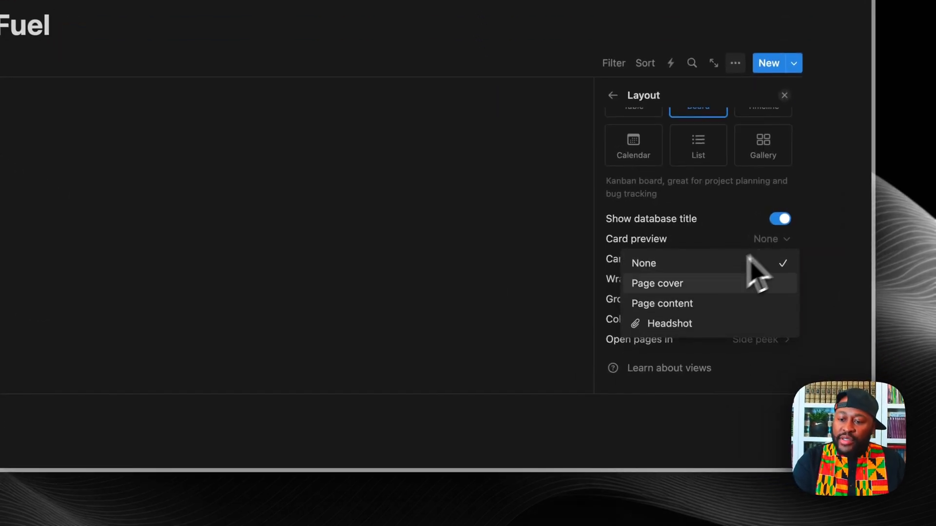
{"action": "left_click", "coordinate": [482, 244]}
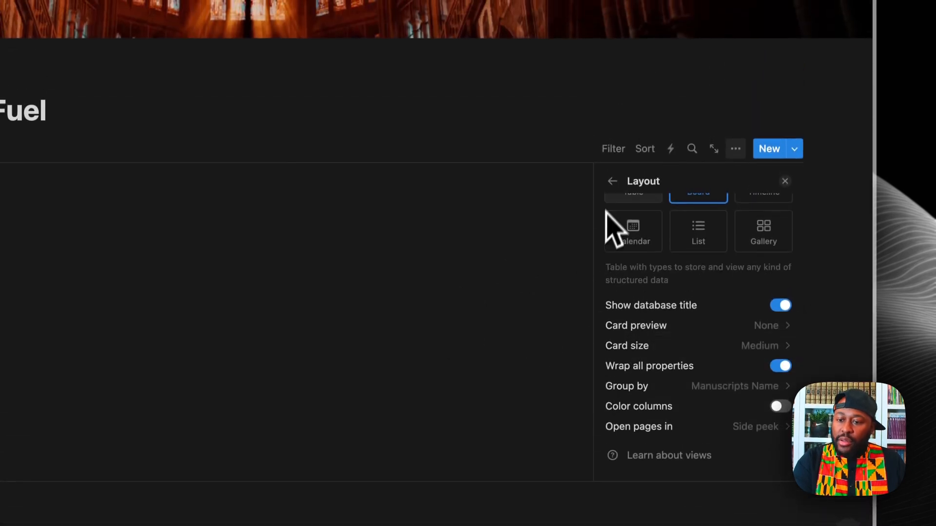
{"action": "scroll", "coordinate": [611, 278], "scroll_direction": "up", "scroll_amount": 2}
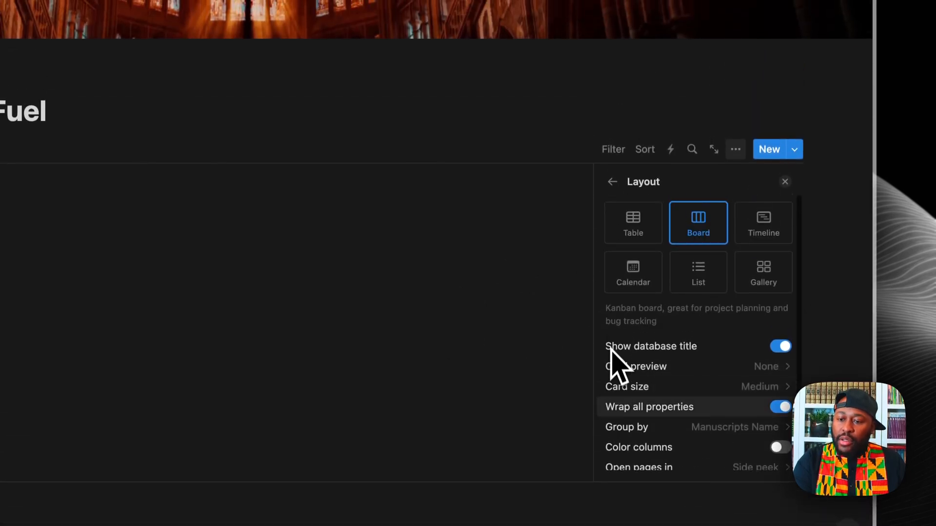
{"action": "left_click", "coordinate": [614, 186]}
{"action": "left_click", "coordinate": [761, 287]}
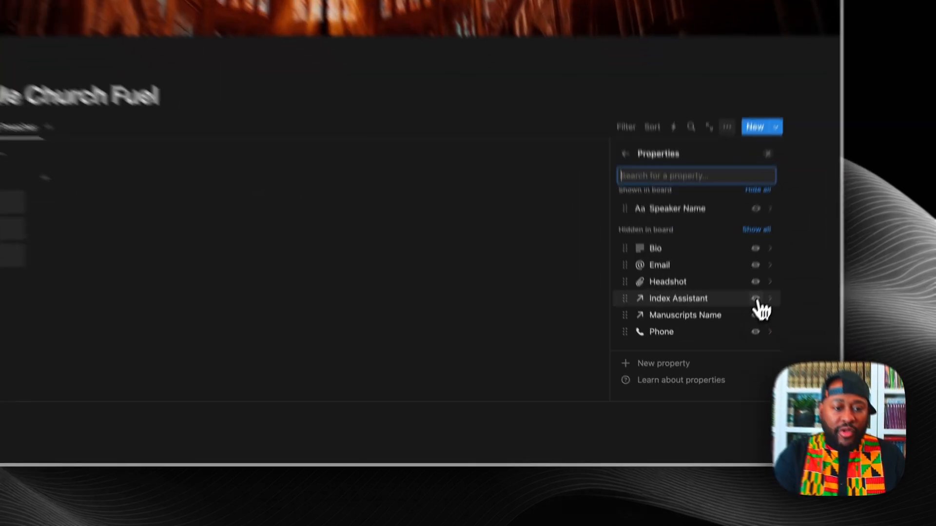
Step: Show each preacher's linked Index Assistant sermons (S-01 to S-10) on the board cards
{"action": "left_click", "coordinate": [728, 364]}
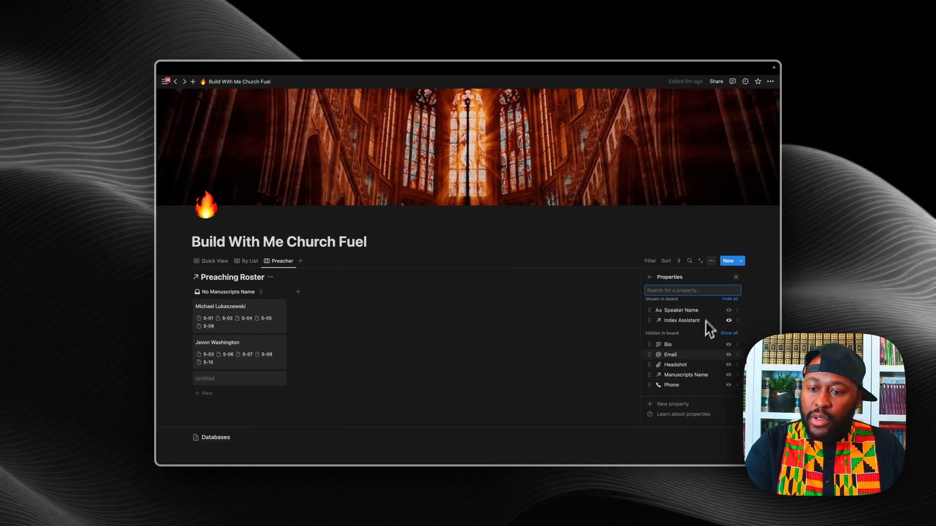
{"action": "left_click", "coordinate": [501, 251]}
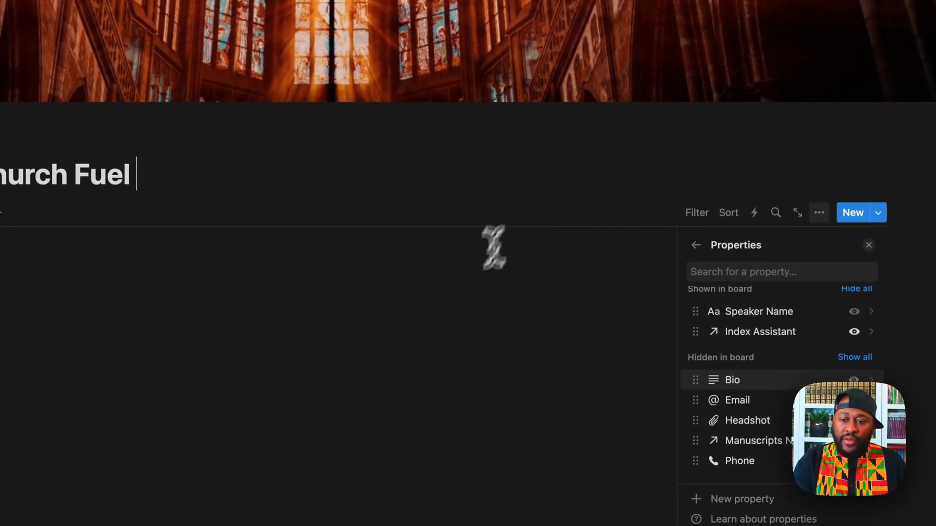
{"action": "key", "text": "Escape"}
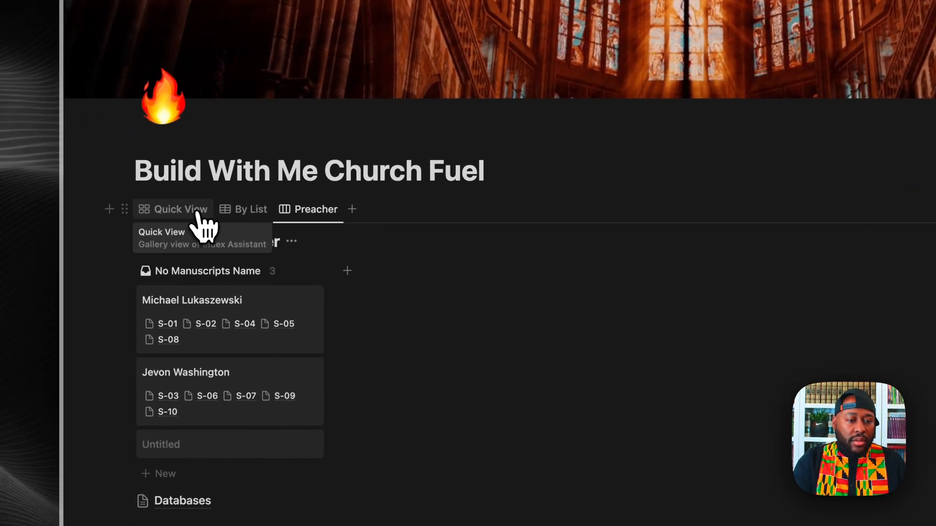
Step: Preview sermon S-01 in the Quick View gallery and check the gallery's settings
{"action": "left_click", "coordinate": [116, 244]}
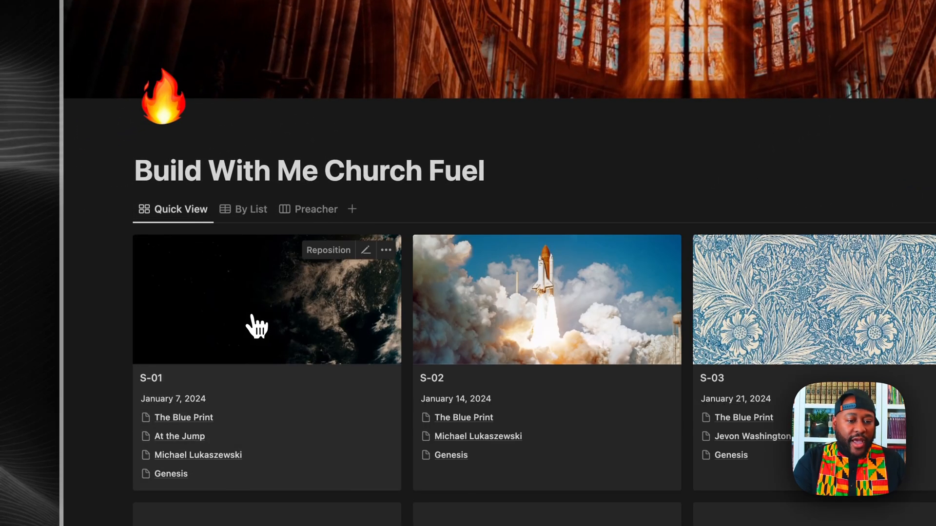
{"action": "left_click", "coordinate": [252, 317]}
{"action": "left_click", "coordinate": [195, 404]}
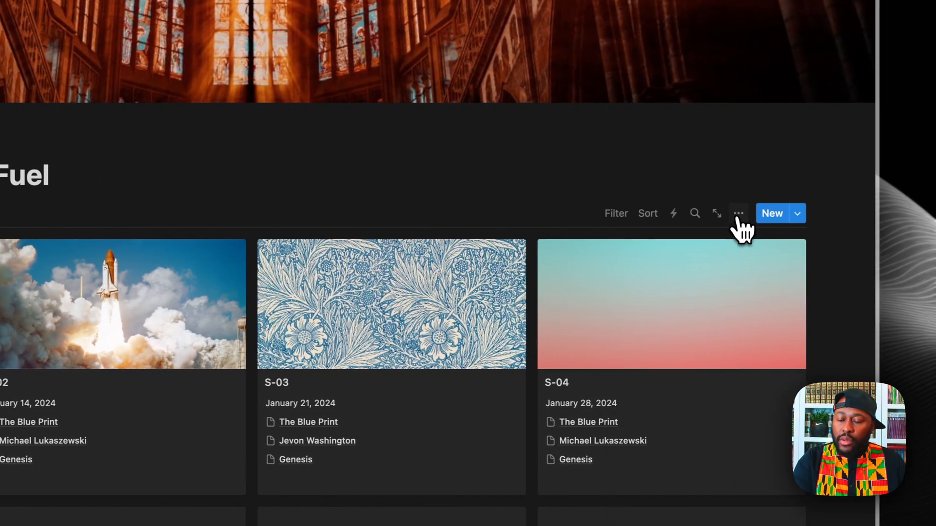
{"action": "left_click", "coordinate": [736, 213]}
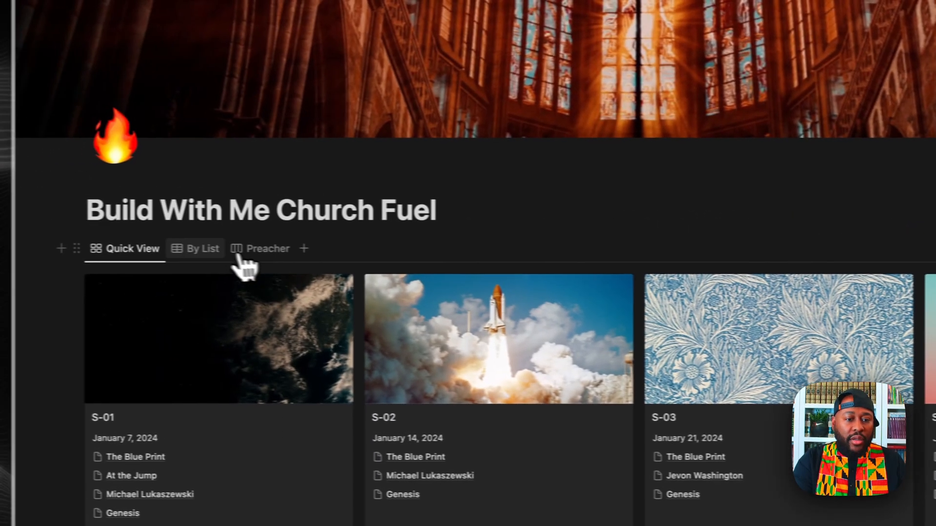
Step: Switch to the By List table and browse new property types without adding one
{"action": "left_click", "coordinate": [222, 251]}
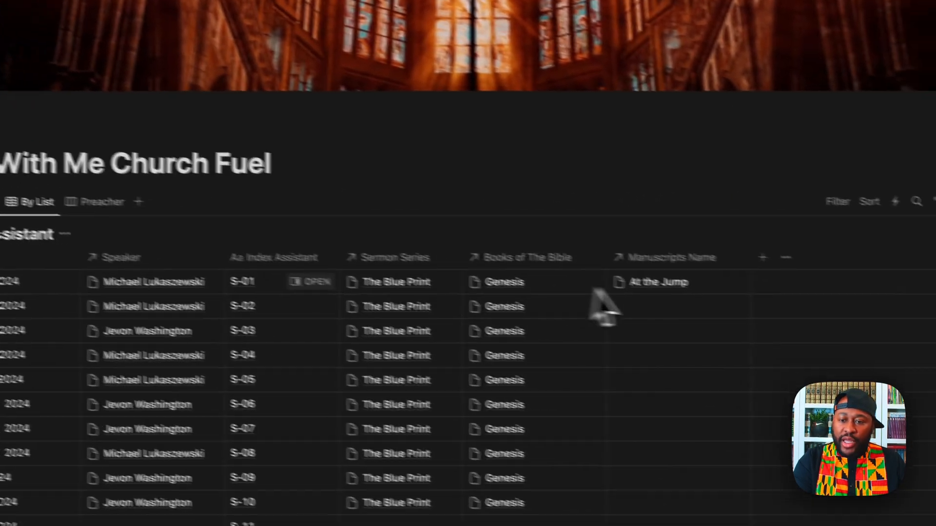
{"action": "left_click", "coordinate": [544, 161]}
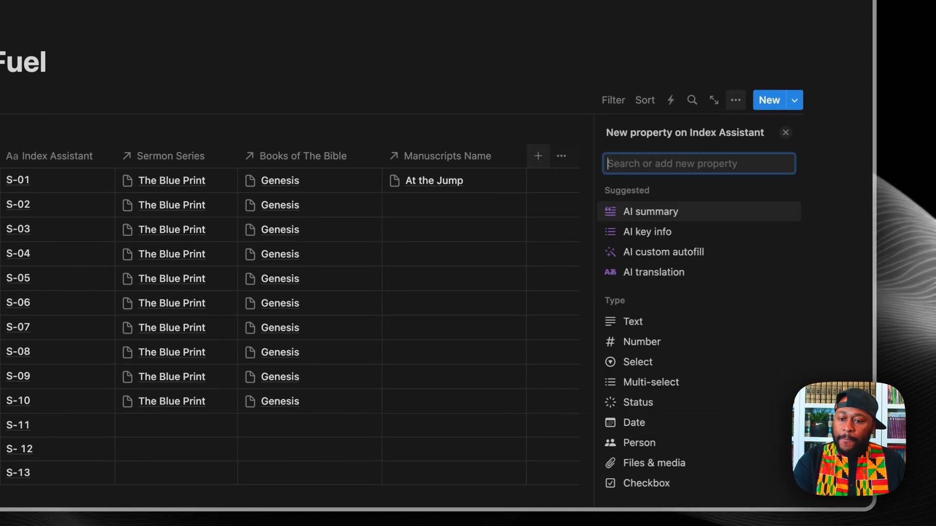
{"action": "scroll", "coordinate": [668, 317], "scroll_direction": "down", "scroll_amount": 3}
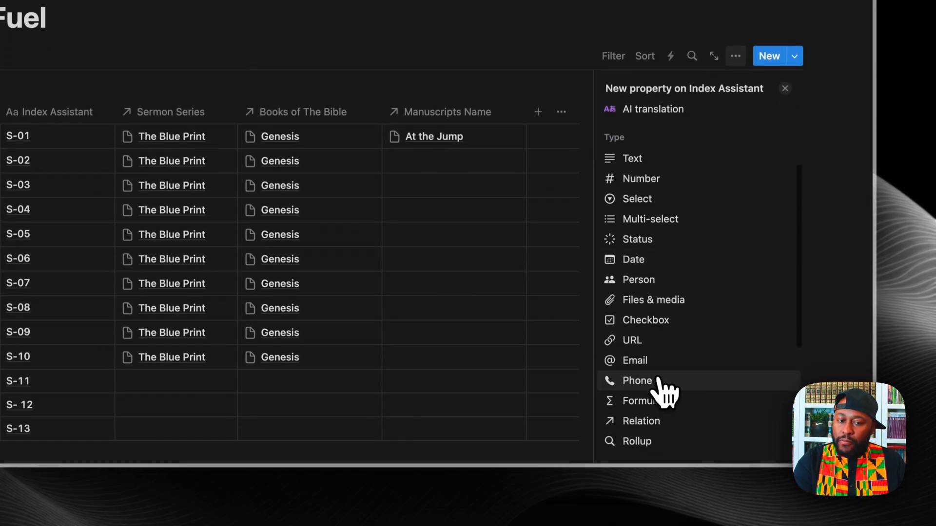
{"action": "scroll", "coordinate": [666, 392], "scroll_direction": "down", "scroll_amount": 2}
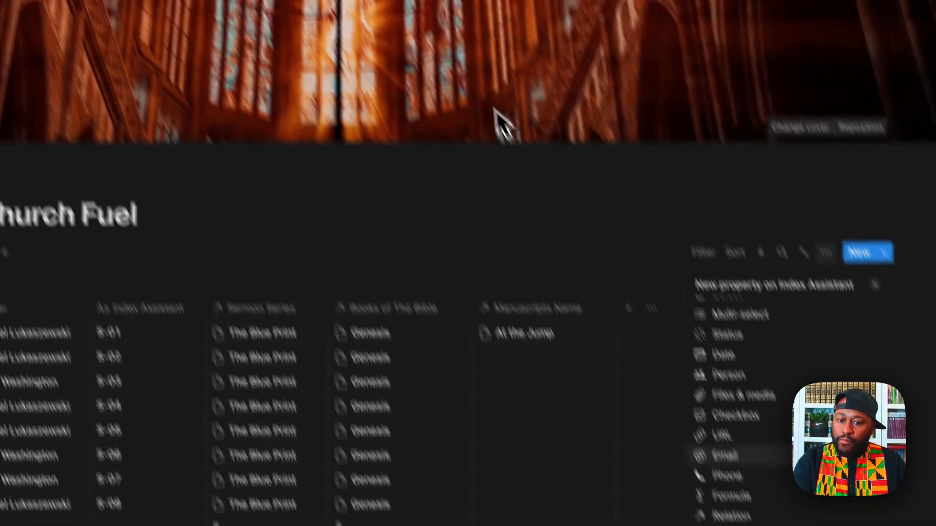
{"action": "left_click", "coordinate": [545, 245]}
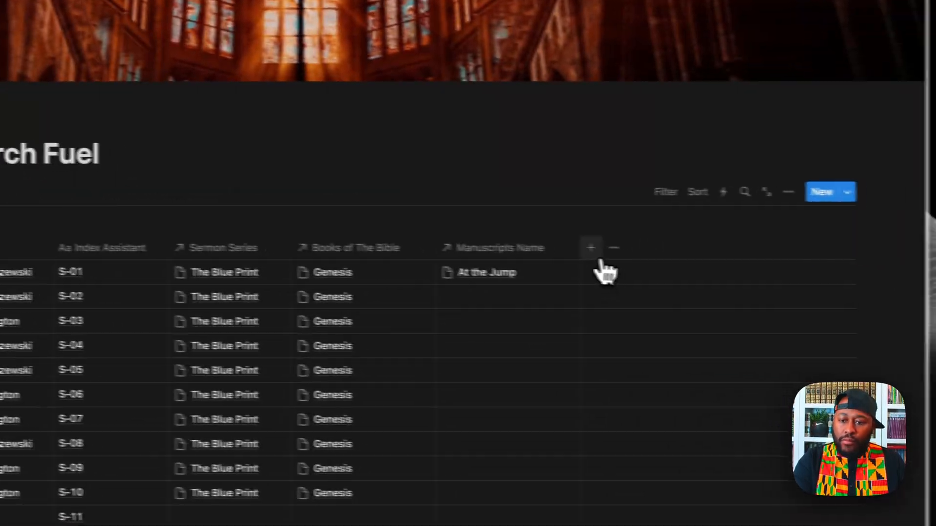
Step: Start a relation property linking Index Assistant to itself, then cancel it
{"action": "left_click", "coordinate": [596, 254]}
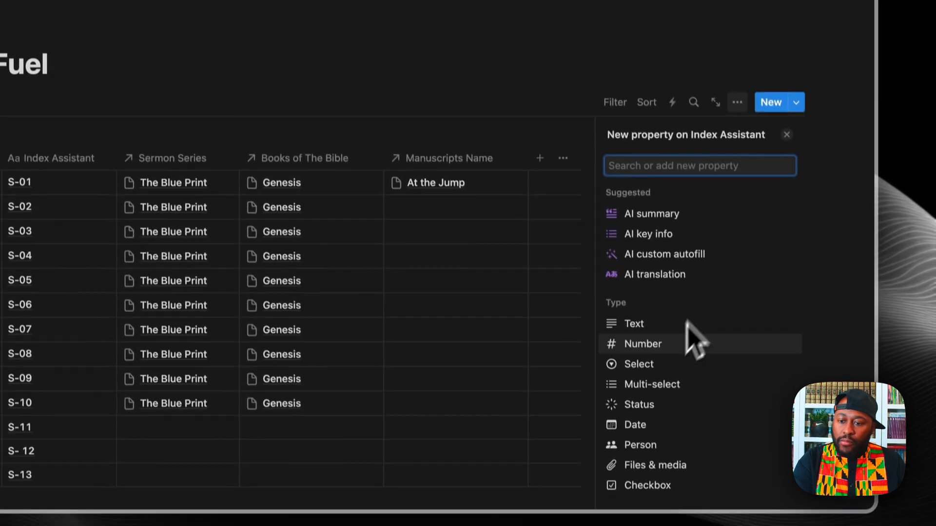
{"action": "scroll", "coordinate": [645, 463], "scroll_direction": "down", "scroll_amount": 4}
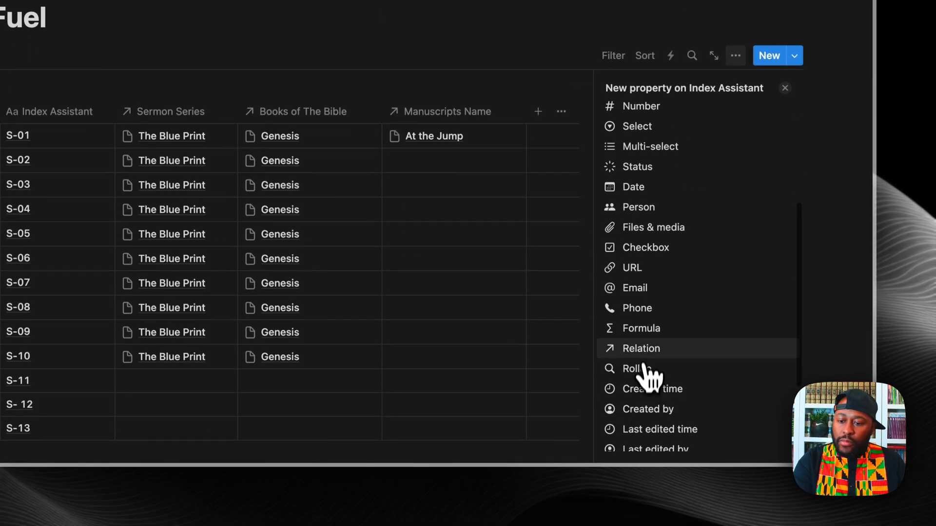
{"action": "left_click", "coordinate": [644, 376]}
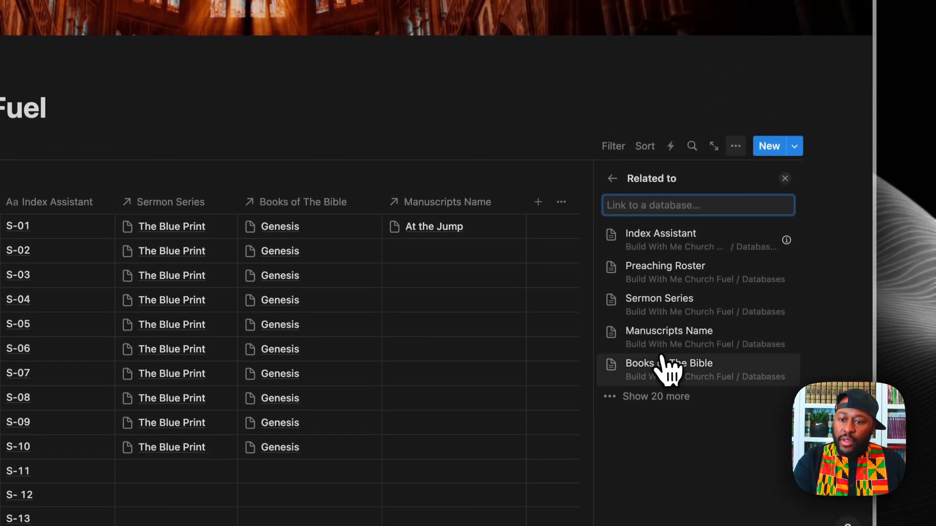
{"action": "left_click", "coordinate": [666, 255]}
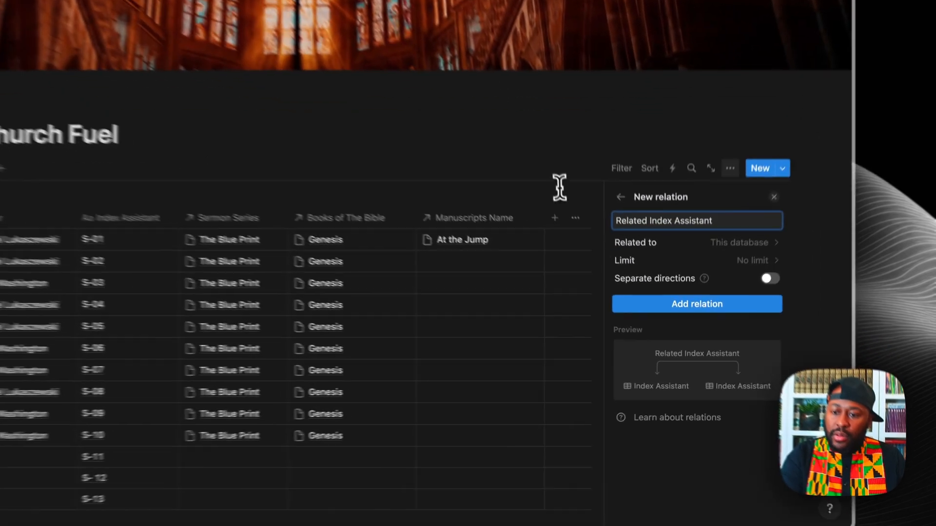
{"action": "left_click", "coordinate": [619, 271]}
{"action": "left_click", "coordinate": [538, 197]}
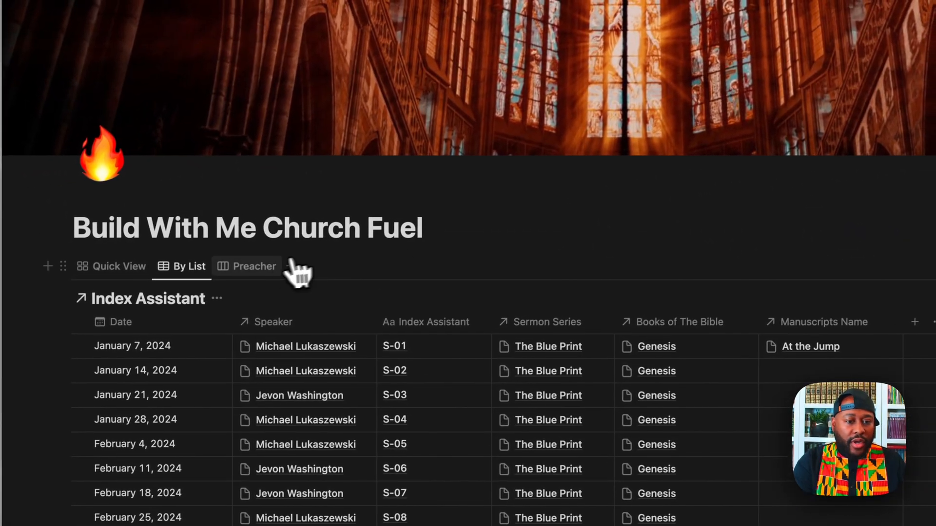
Step: Show Manuscripts Name on the Preacher board's cards alongside each speaker
{"action": "left_click", "coordinate": [269, 248]}
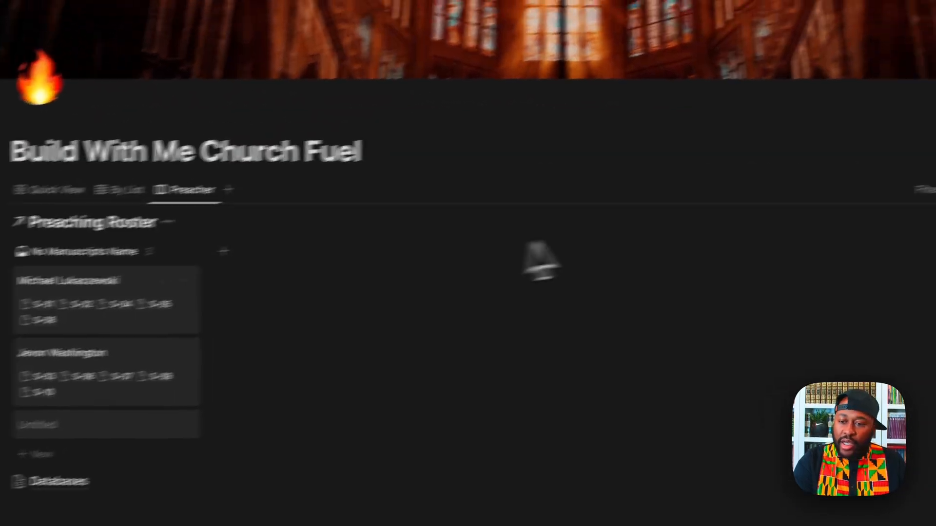
{"action": "left_click", "coordinate": [737, 176]}
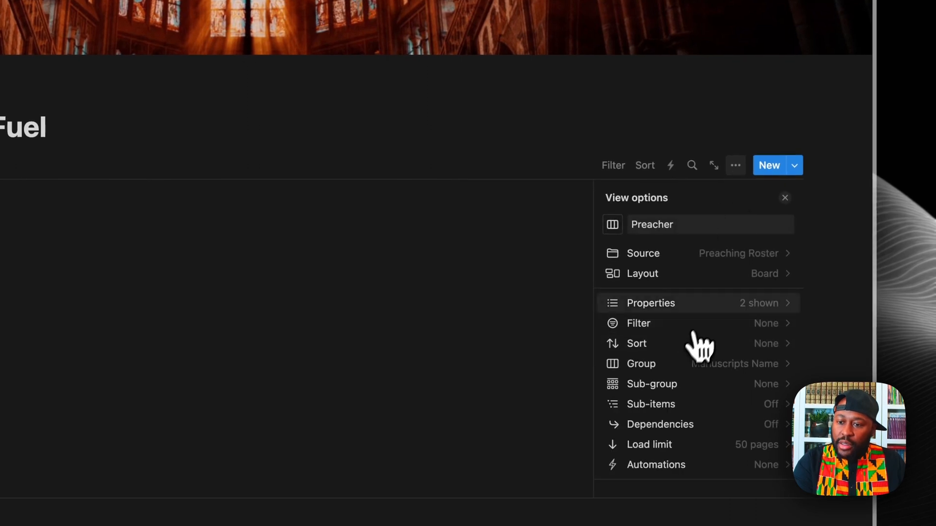
{"action": "left_click", "coordinate": [714, 304]}
{"action": "scroll", "coordinate": [736, 349], "scroll_direction": "down", "scroll_amount": 2}
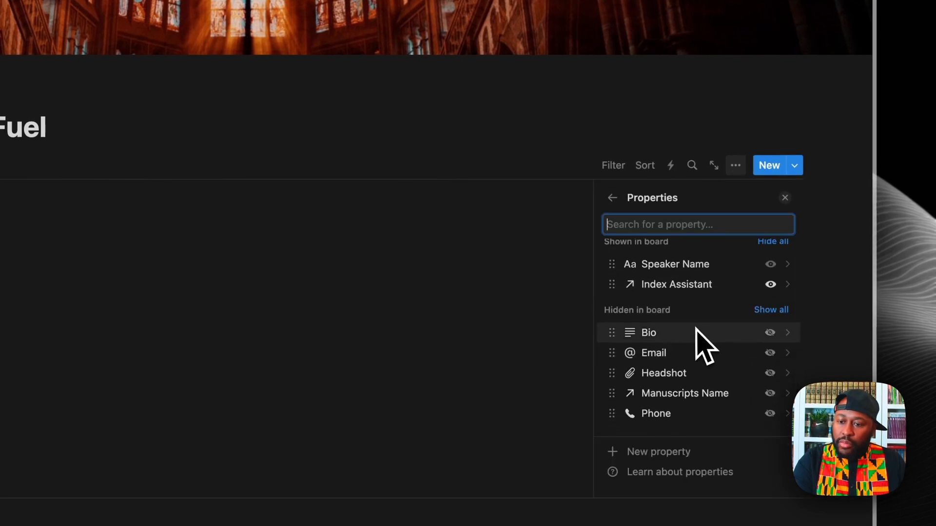
{"action": "left_click", "coordinate": [780, 264]}
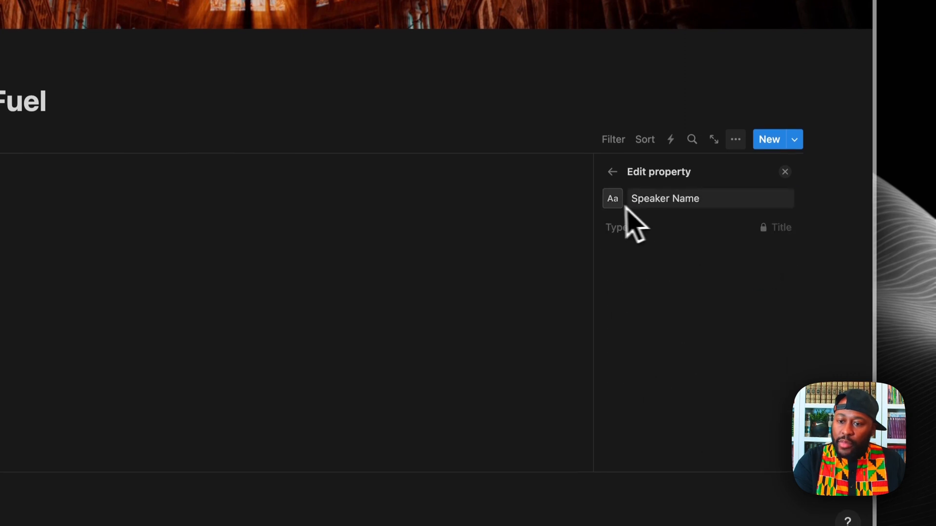
{"action": "left_click", "coordinate": [612, 172]}
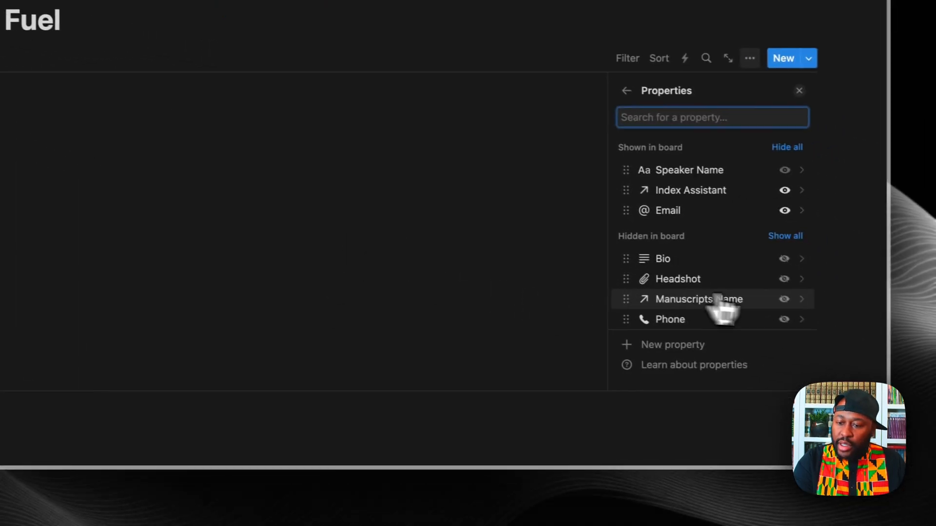
{"action": "left_click", "coordinate": [782, 299]}
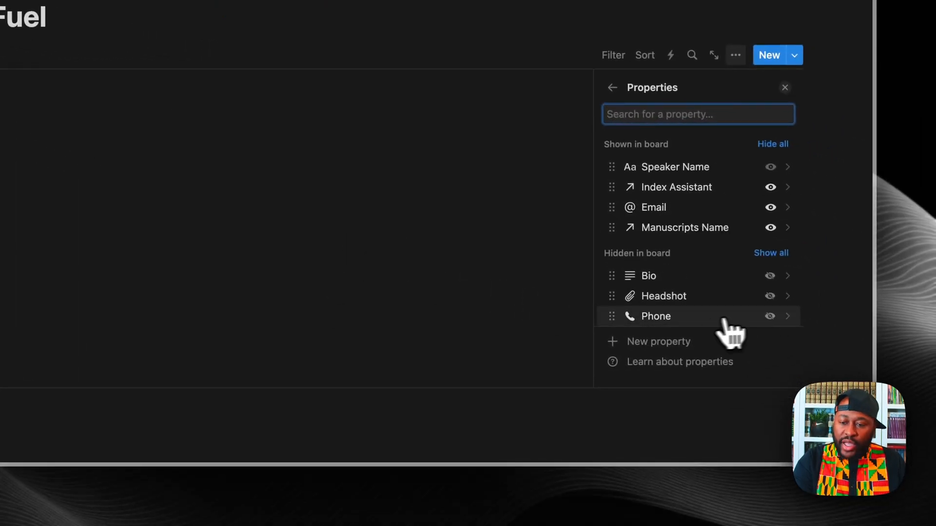
{"action": "left_click", "coordinate": [424, 308]}
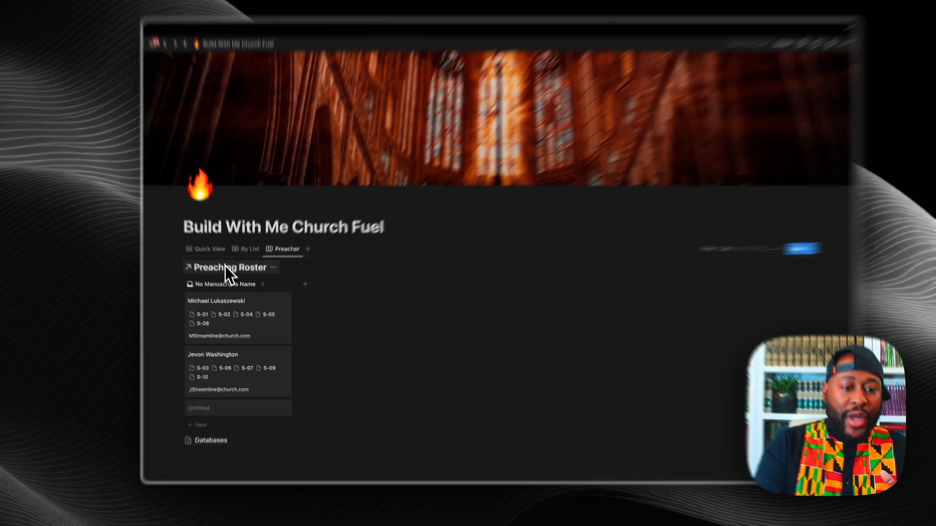
Step: Check which properties the Quick View gallery displays, then add a new view to the page
{"action": "left_click", "coordinate": [217, 262]}
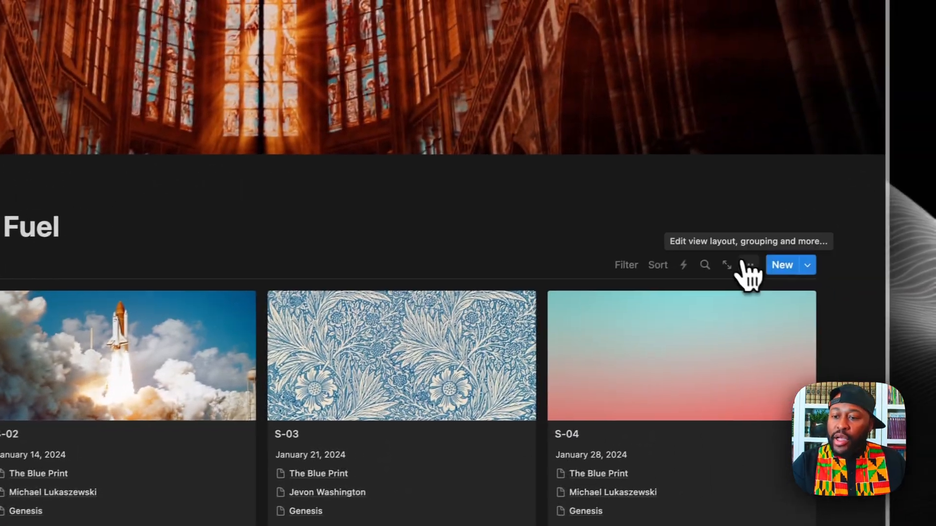
{"action": "left_click", "coordinate": [741, 265]}
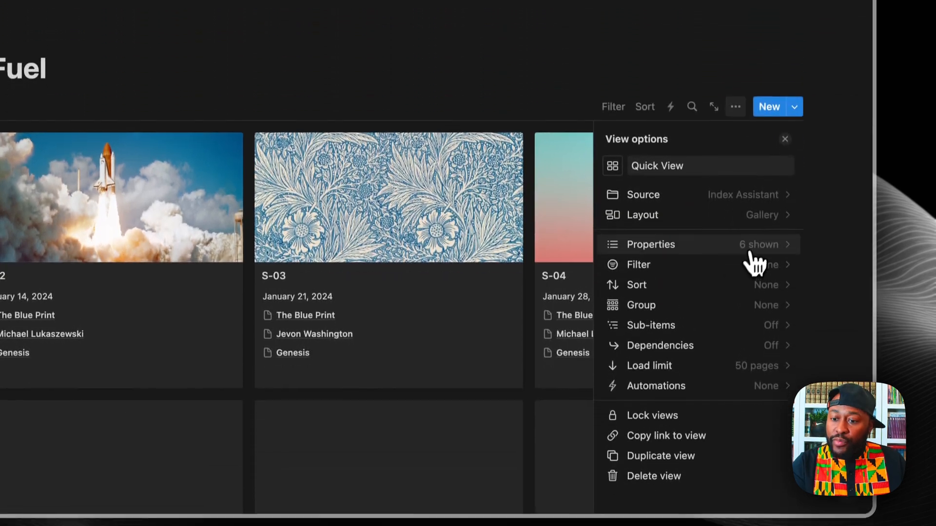
{"action": "left_click", "coordinate": [748, 312]}
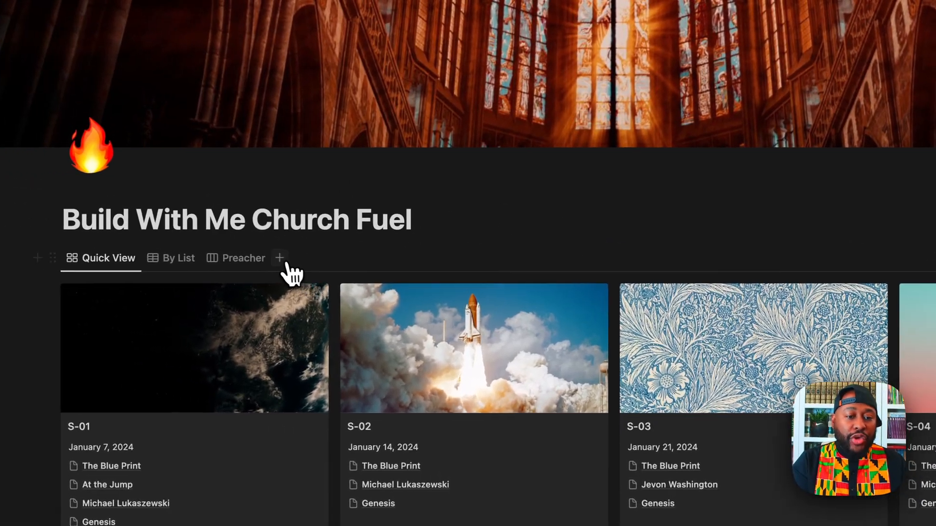
{"action": "left_click", "coordinate": [301, 261]}
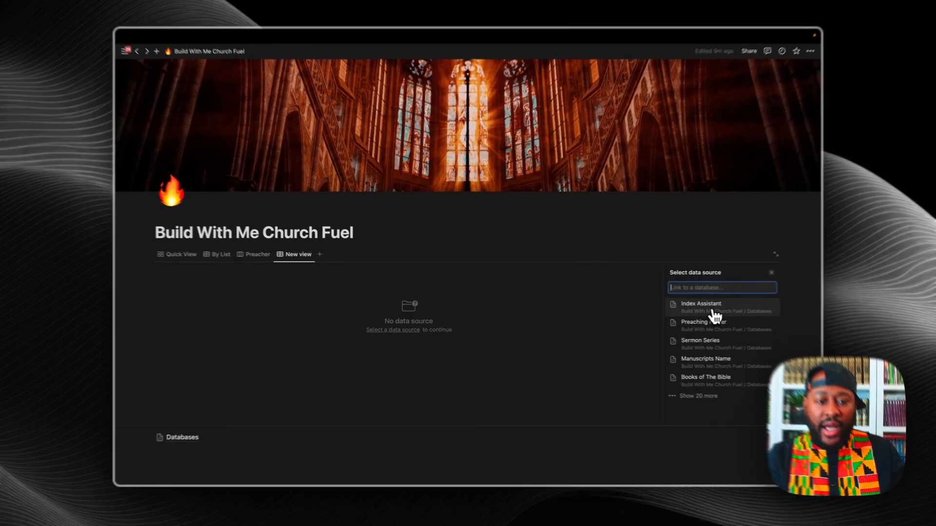
Step: Base the new view on Index Assistant, copying Quick View, and switch it to a Table layout
{"action": "left_click", "coordinate": [679, 306]}
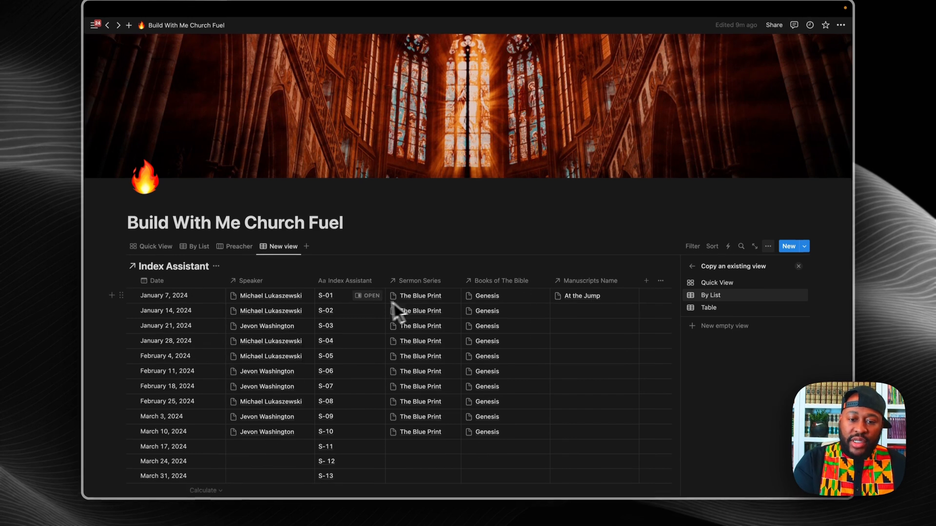
{"action": "left_click", "coordinate": [702, 286]}
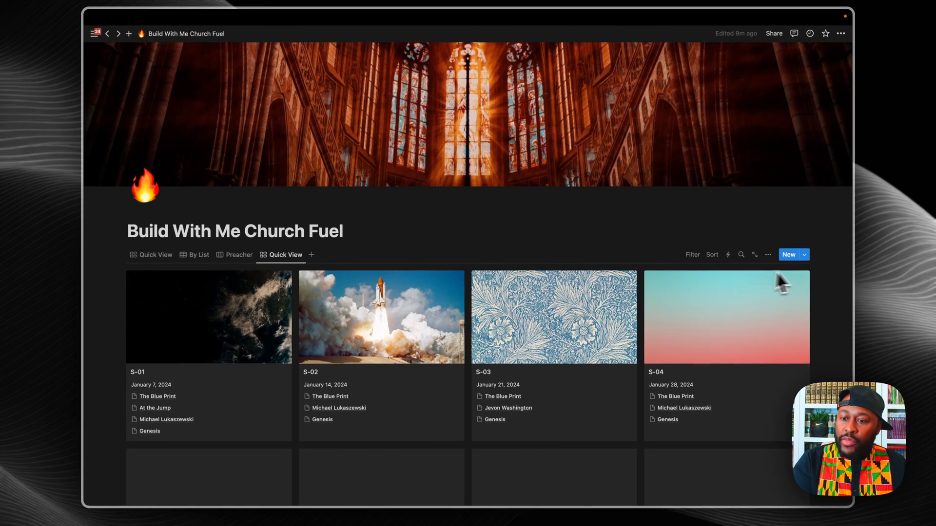
{"action": "left_click", "coordinate": [286, 255]}
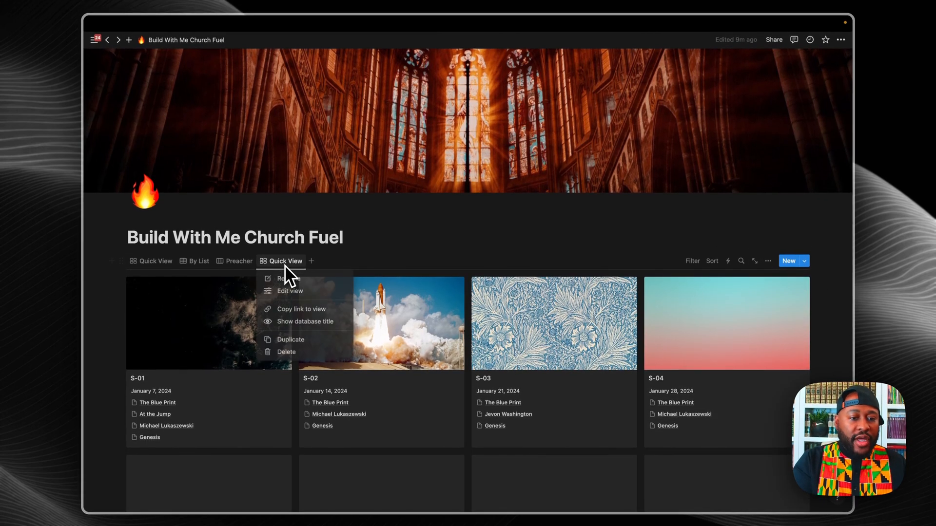
{"action": "left_click", "coordinate": [271, 261]}
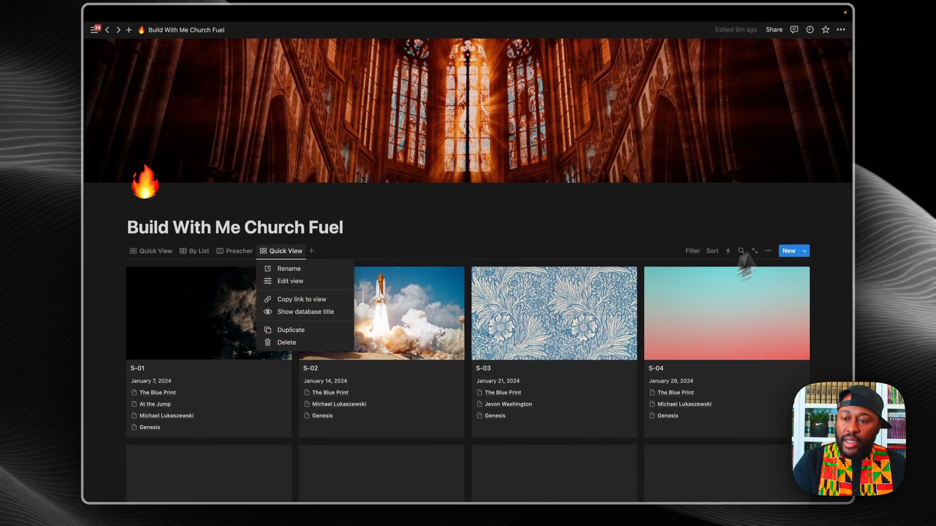
{"action": "left_click", "coordinate": [771, 246]}
{"action": "left_click", "coordinate": [769, 249]}
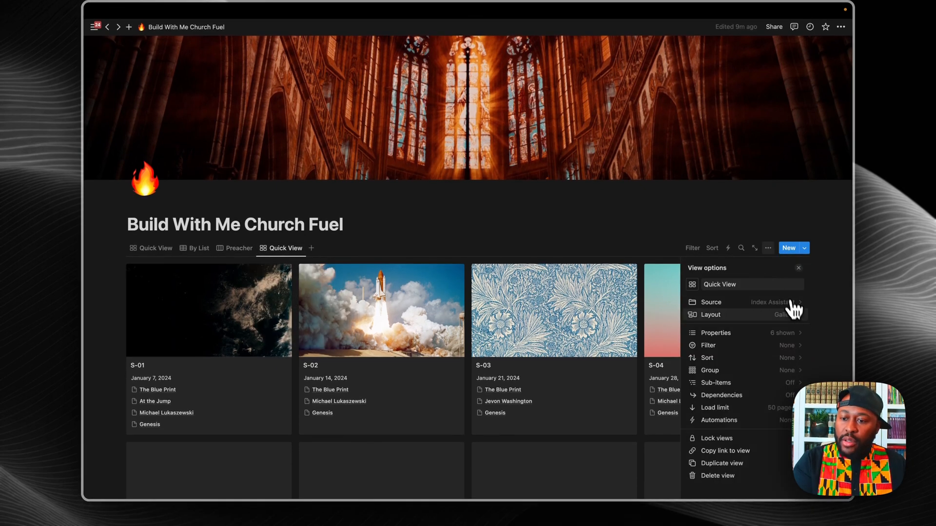
{"action": "left_click", "coordinate": [796, 324]}
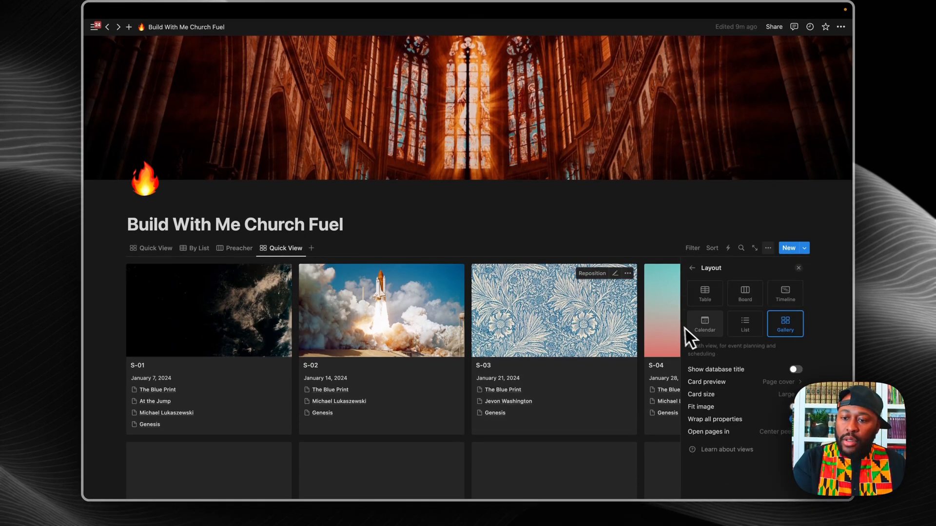
{"action": "left_click", "coordinate": [705, 295]}
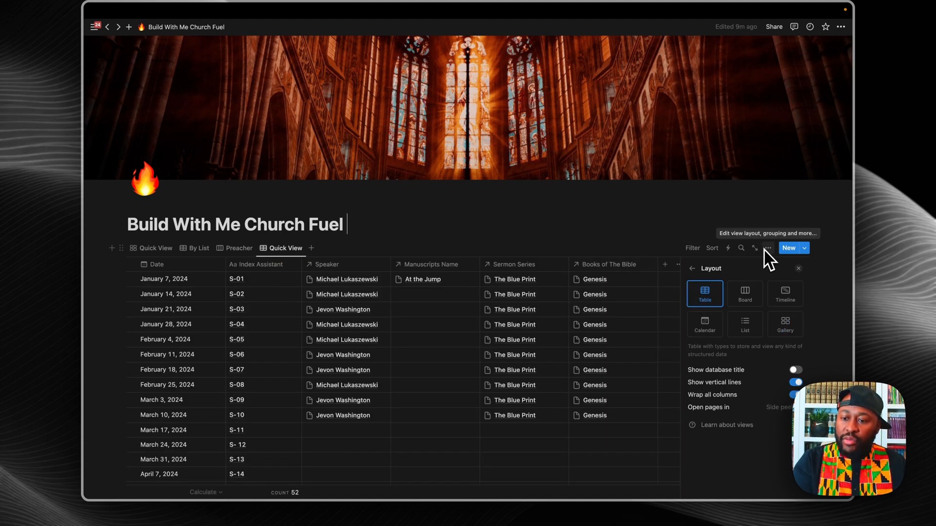
{"action": "left_click", "coordinate": [692, 269]}
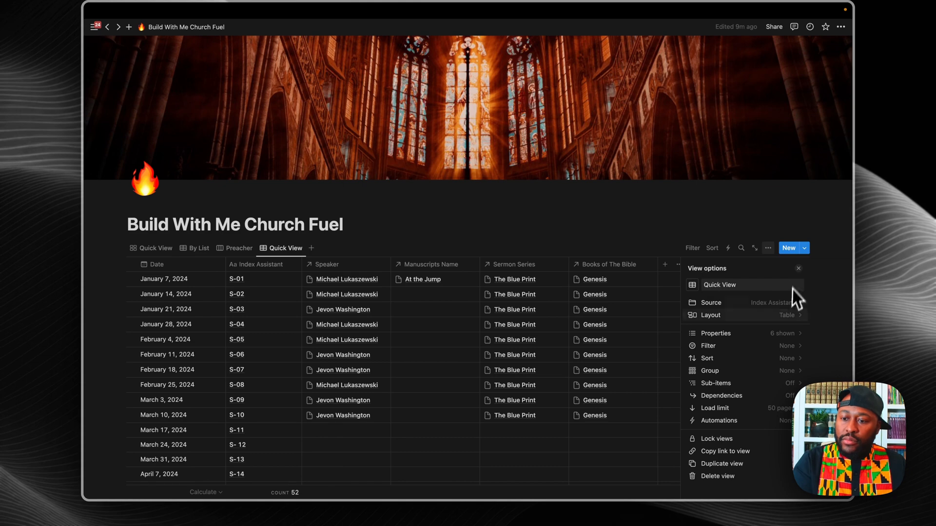
Step: Hide the Sermon Series, Manuscripts Name and Books of The Bible columns
{"action": "left_click", "coordinate": [794, 335]}
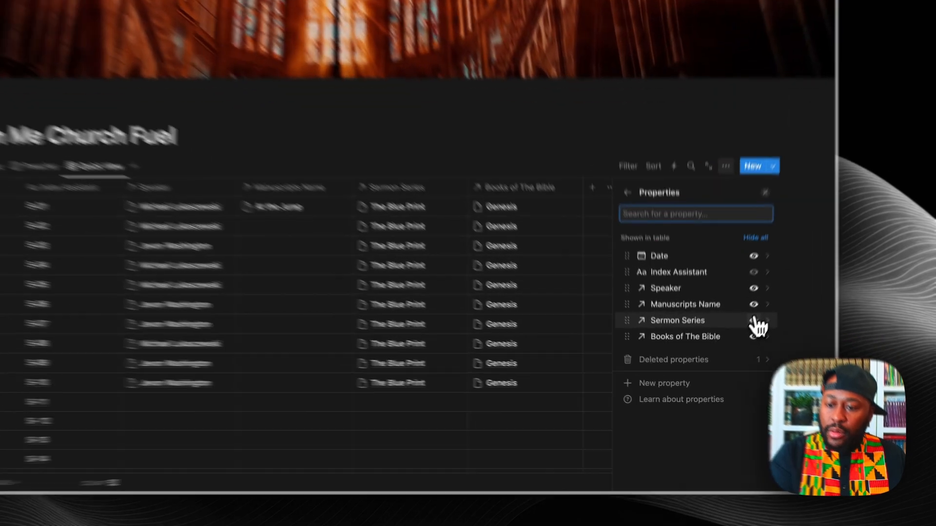
{"action": "left_click", "coordinate": [729, 358]}
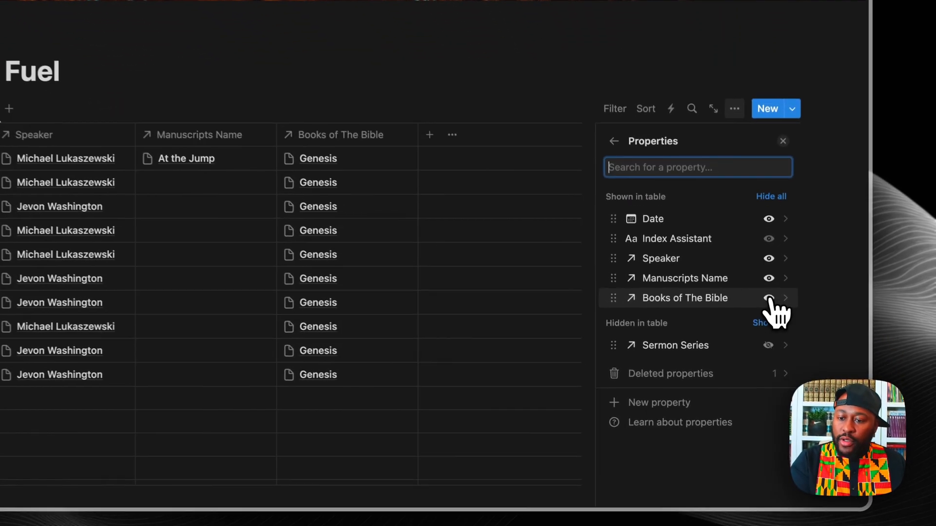
{"action": "left_click", "coordinate": [728, 347]}
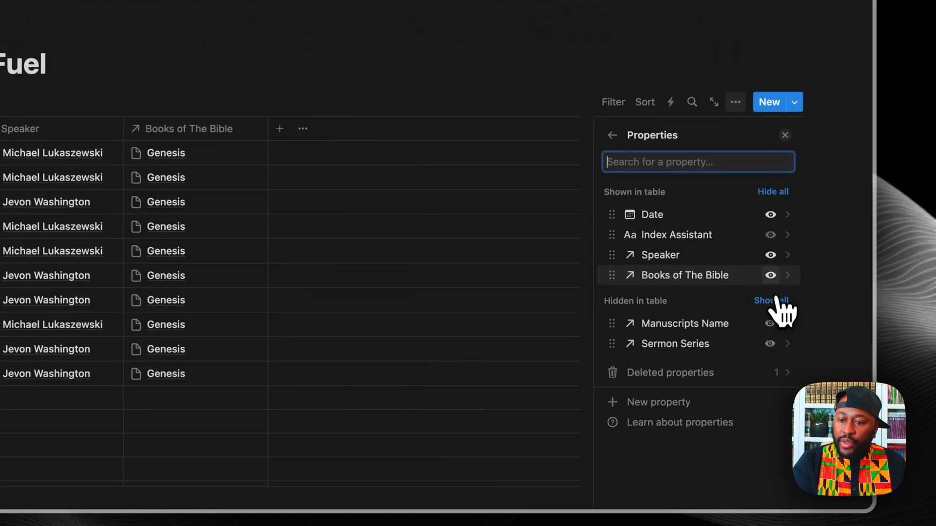
{"action": "left_click", "coordinate": [770, 274]}
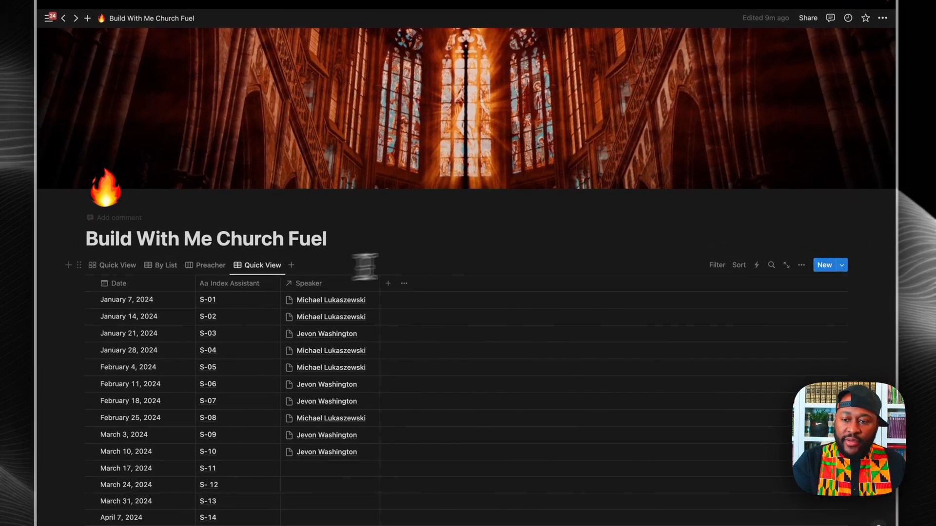
{"action": "left_click", "coordinate": [800, 265]}
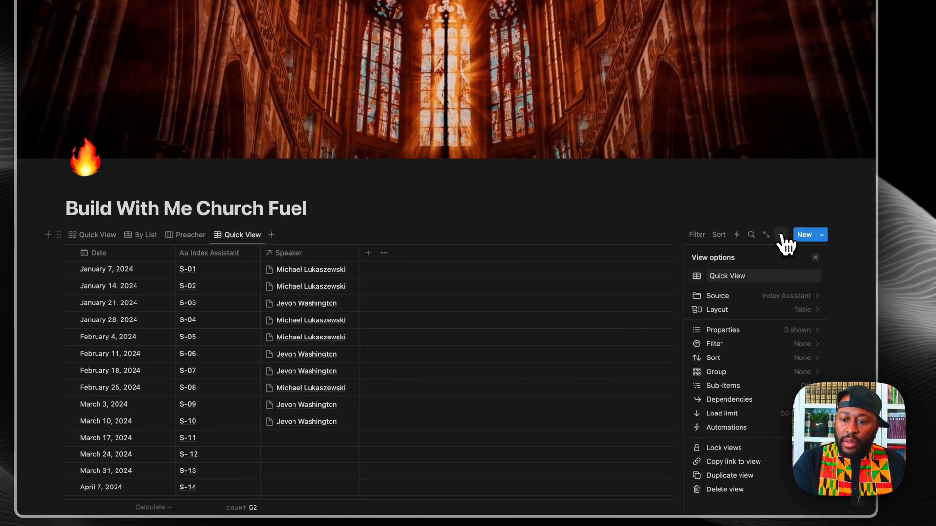
Step: Convert the table to a board grouped by speaker, showing each sermon card's date
{"action": "left_click", "coordinate": [788, 312]}
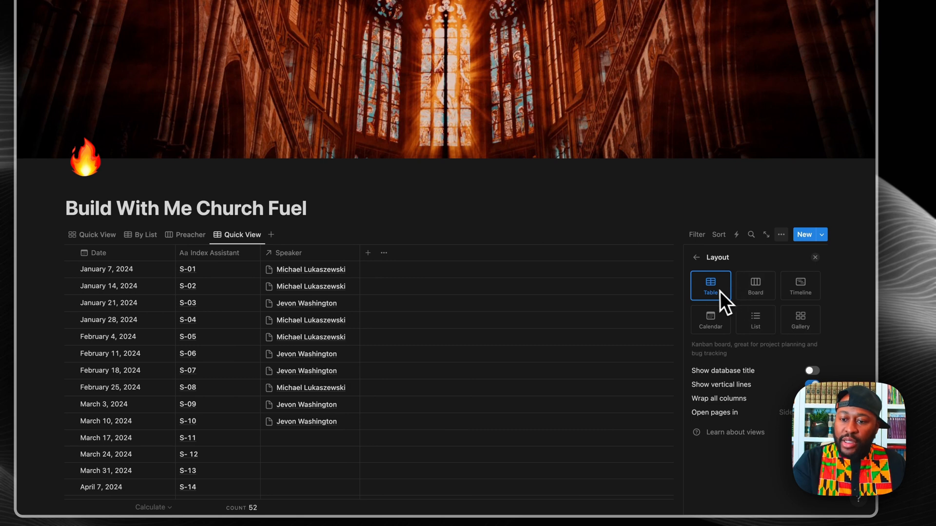
{"action": "left_click", "coordinate": [754, 287]}
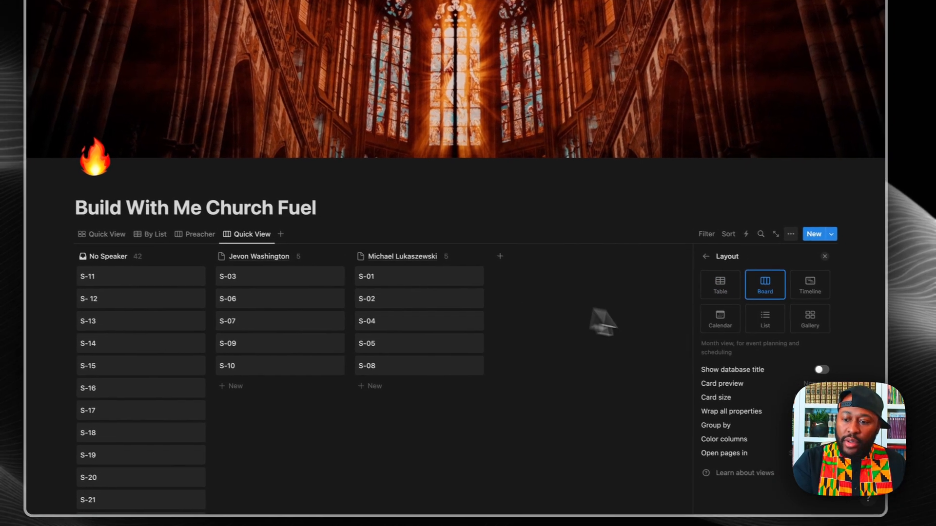
{"action": "left_click", "coordinate": [706, 257]}
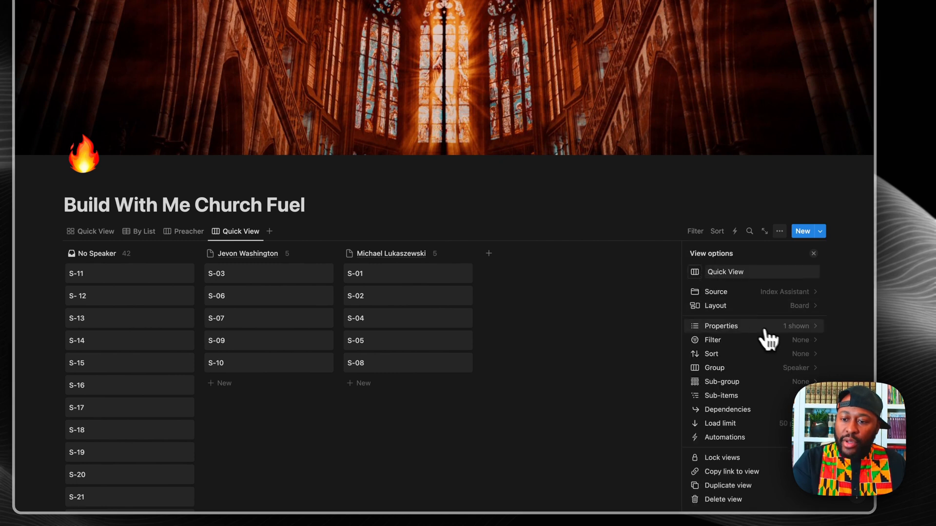
{"action": "left_click", "coordinate": [769, 326]}
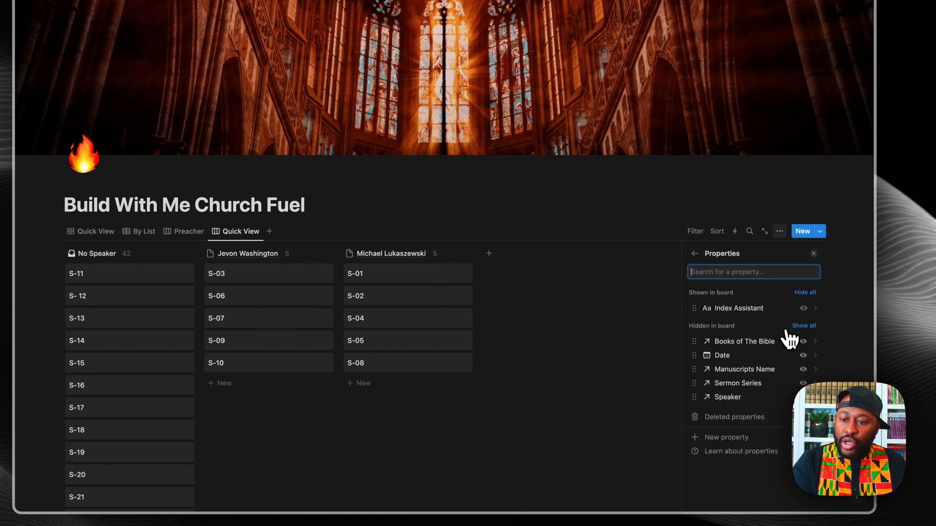
{"action": "left_click", "coordinate": [802, 356]}
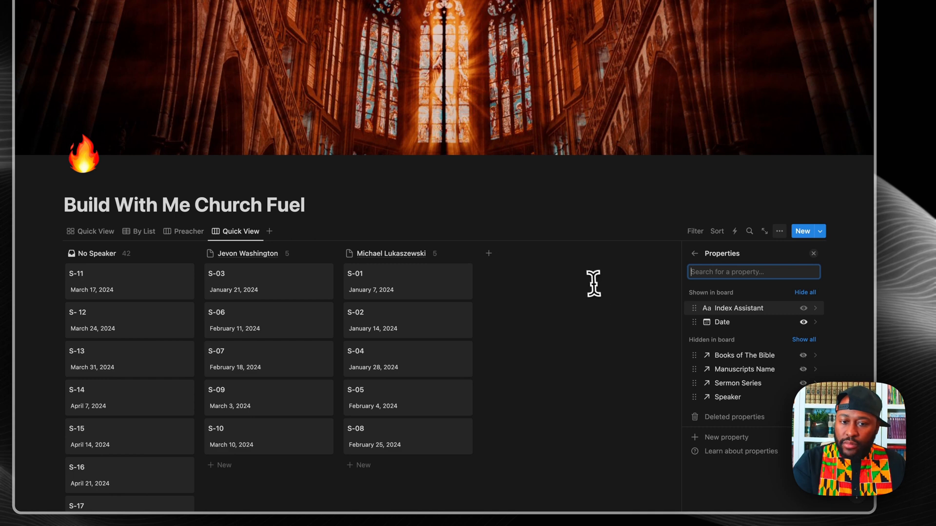
{"action": "left_click", "coordinate": [585, 338]}
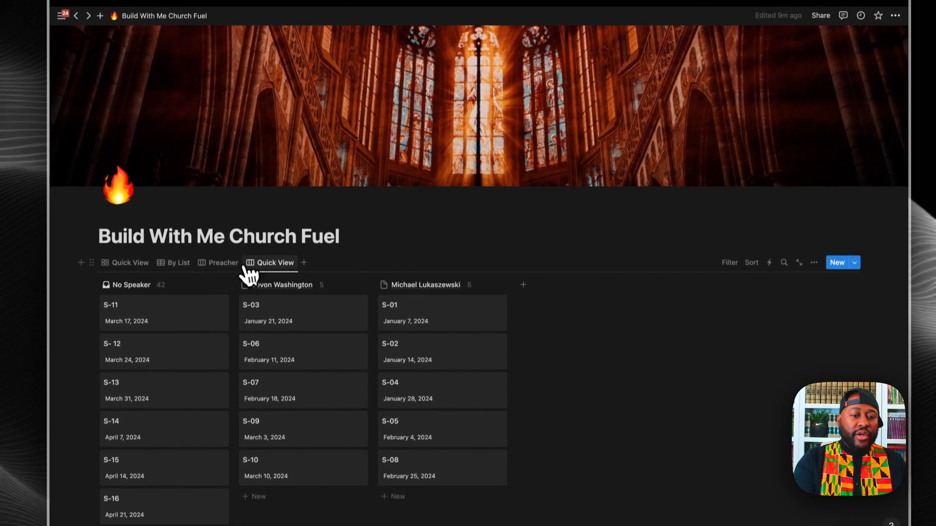
{"action": "left_click", "coordinate": [240, 233]}
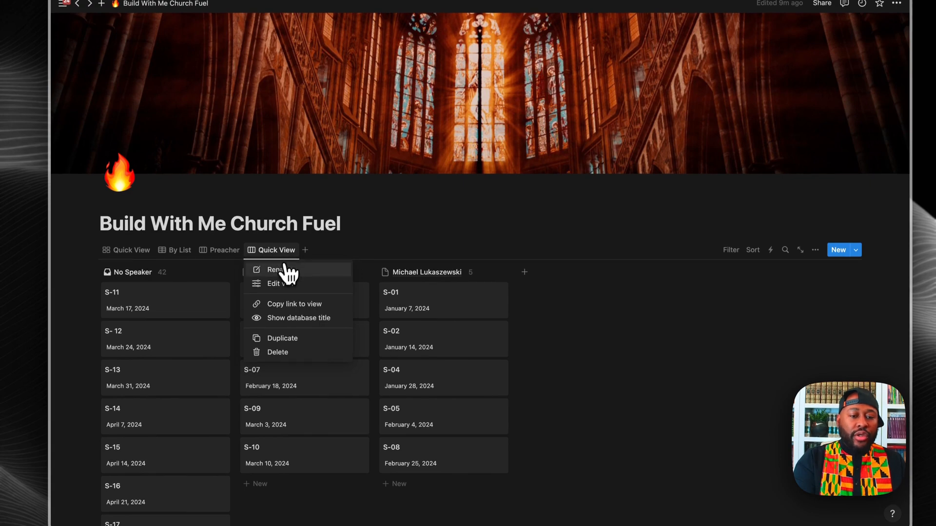
Step: Rename the speaker board view to 'By Date'
{"action": "left_click", "coordinate": [285, 269]}
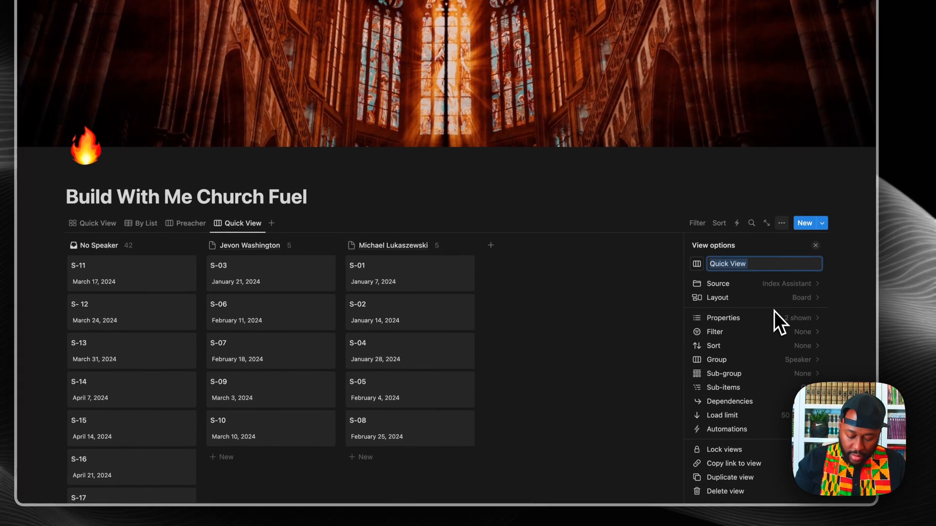
{"action": "type", "text": "By Date"}
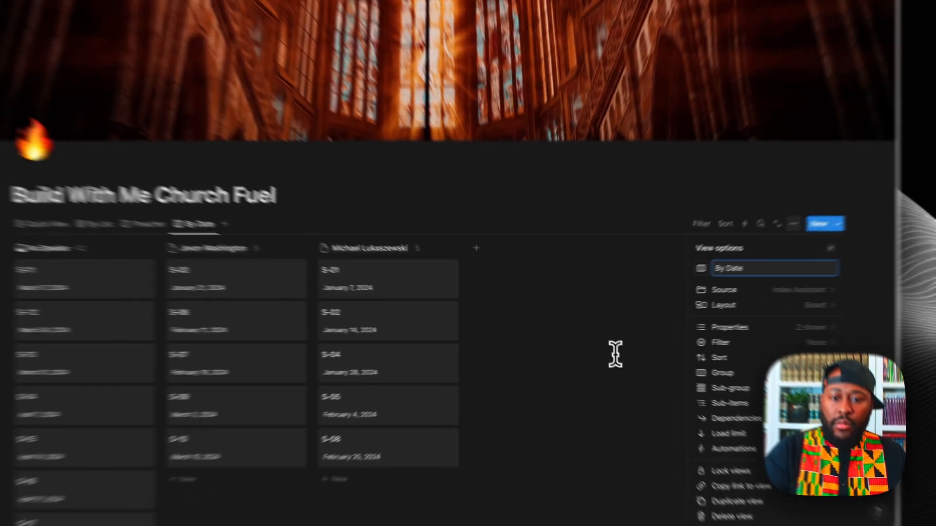
{"action": "left_click", "coordinate": [598, 358]}
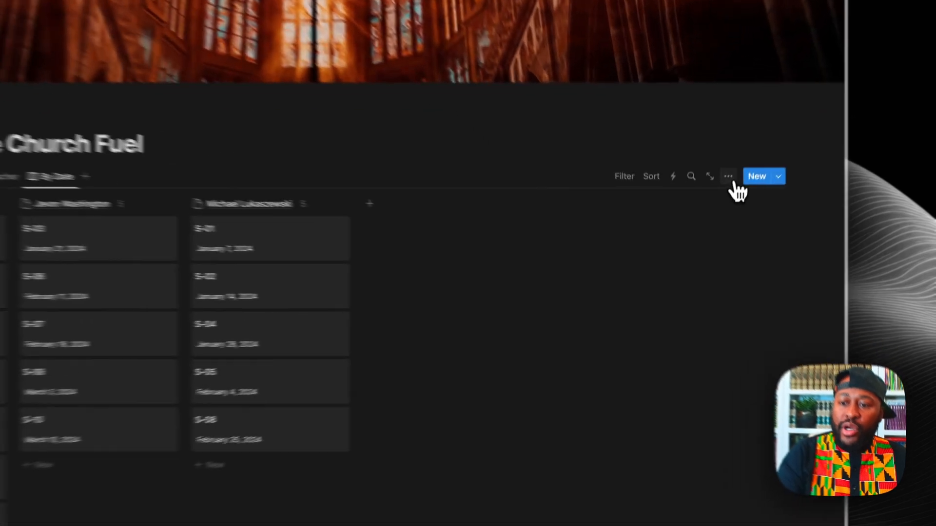
Step: Show Sermon Series and Manuscripts Name on the By Date board cards
{"action": "left_click", "coordinate": [731, 183]}
{"action": "left_click", "coordinate": [746, 312]}
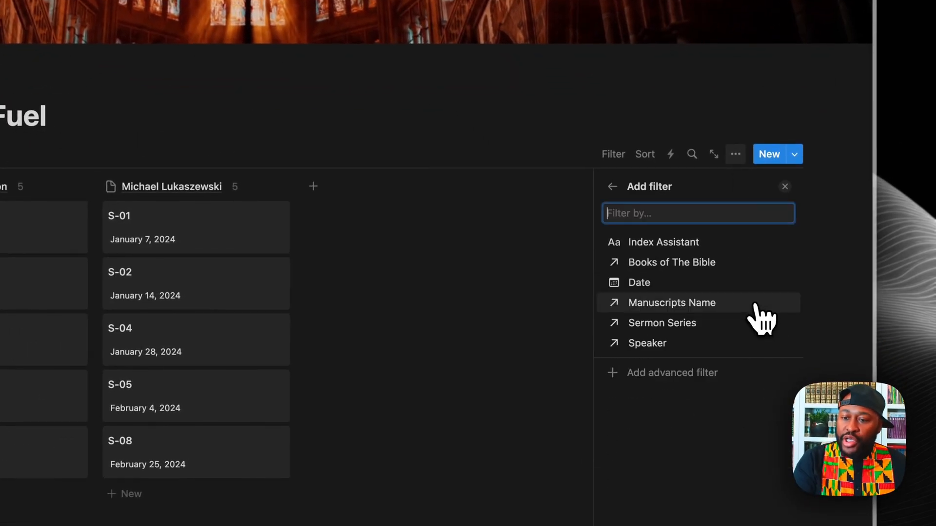
{"action": "left_click", "coordinate": [613, 188]}
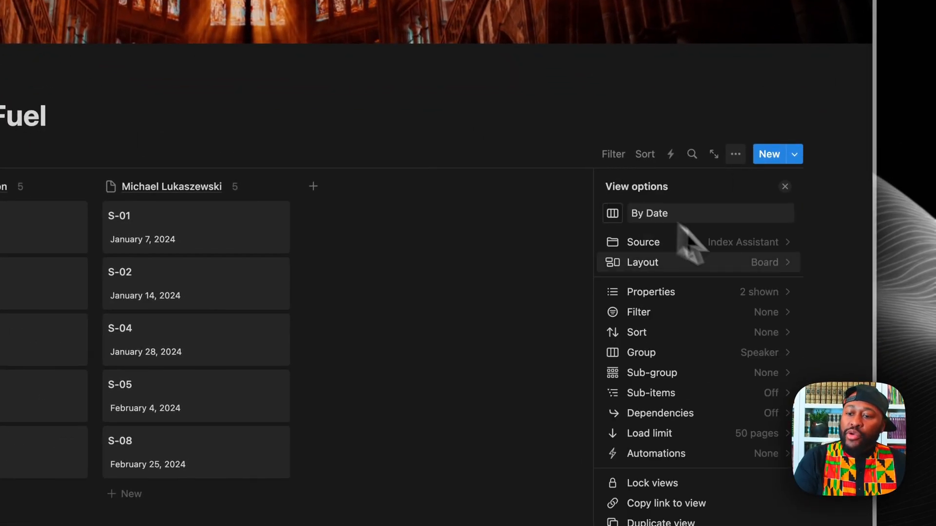
{"action": "left_click", "coordinate": [770, 292]}
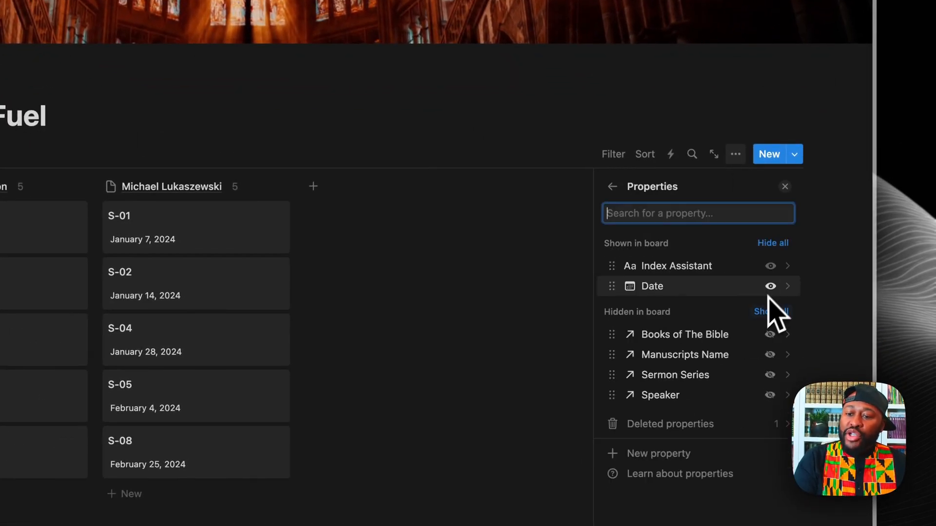
{"action": "scroll", "coordinate": [780, 370], "scroll_direction": "down", "scroll_amount": 1}
{"action": "left_click", "coordinate": [770, 357]}
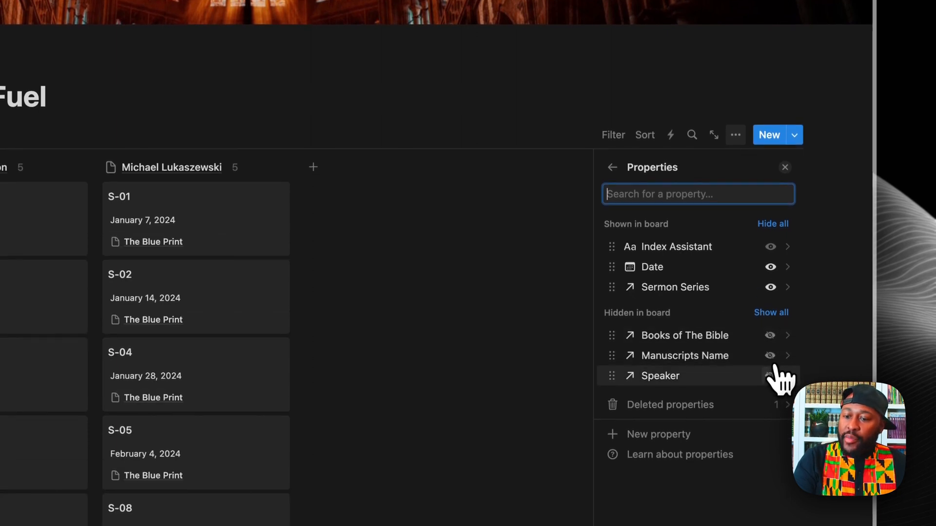
{"action": "left_click", "coordinate": [771, 356]}
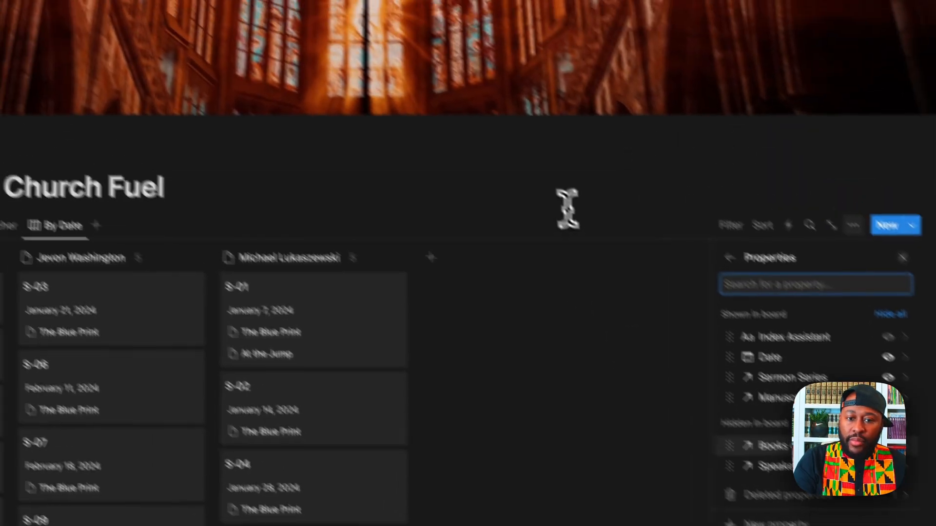
{"action": "left_click", "coordinate": [448, 118]}
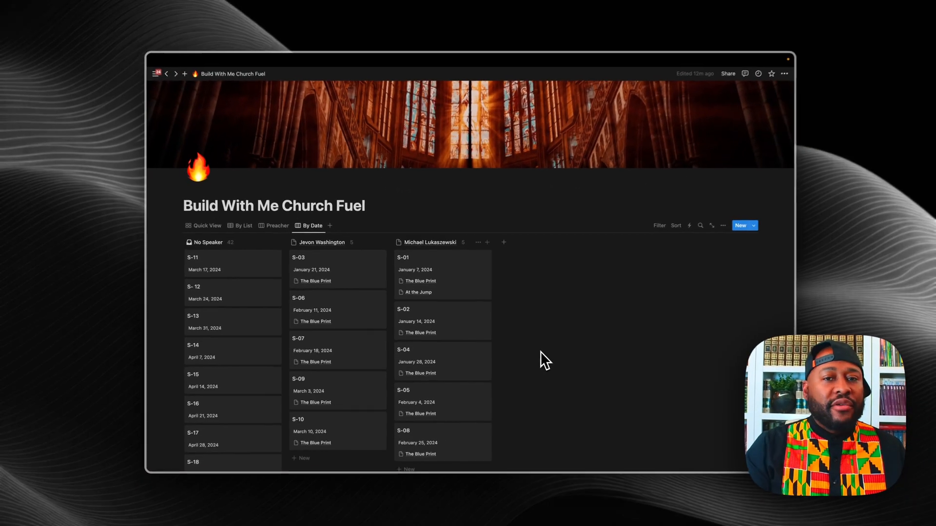
Step: Start another new view on the Build With Me Church Fuel page
{"action": "scroll", "coordinate": [410, 376], "scroll_direction": "down", "scroll_amount": 3}
{"action": "scroll", "coordinate": [410, 372], "scroll_direction": "up", "scroll_amount": 4}
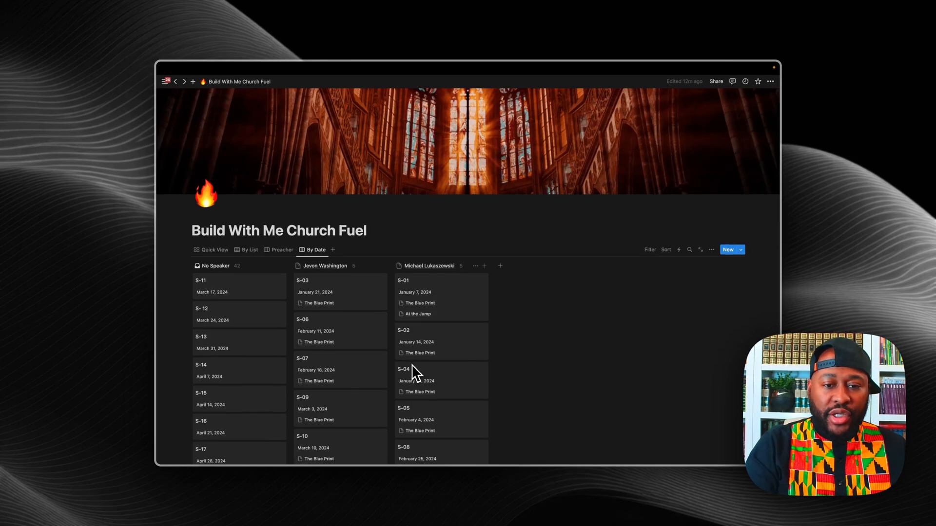
{"action": "scroll", "coordinate": [415, 374], "scroll_direction": "down", "scroll_amount": 2}
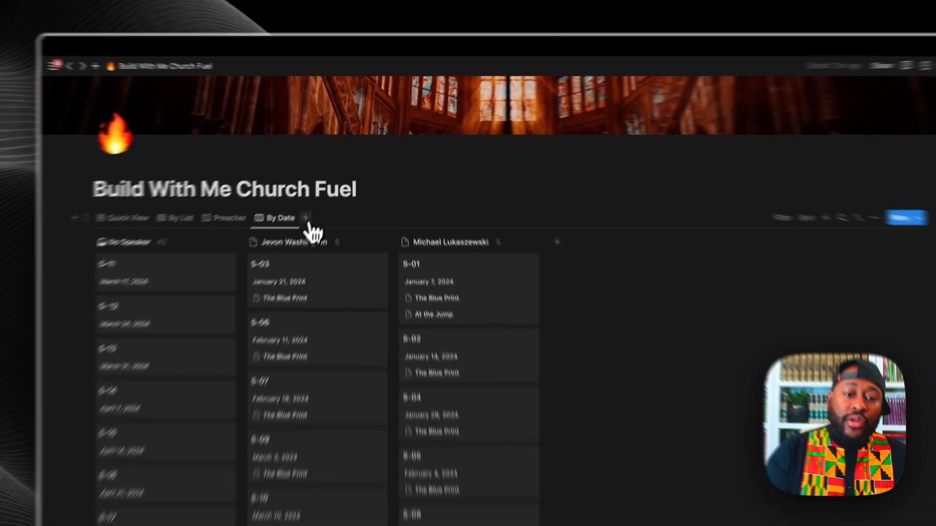
{"action": "left_click", "coordinate": [332, 182]}
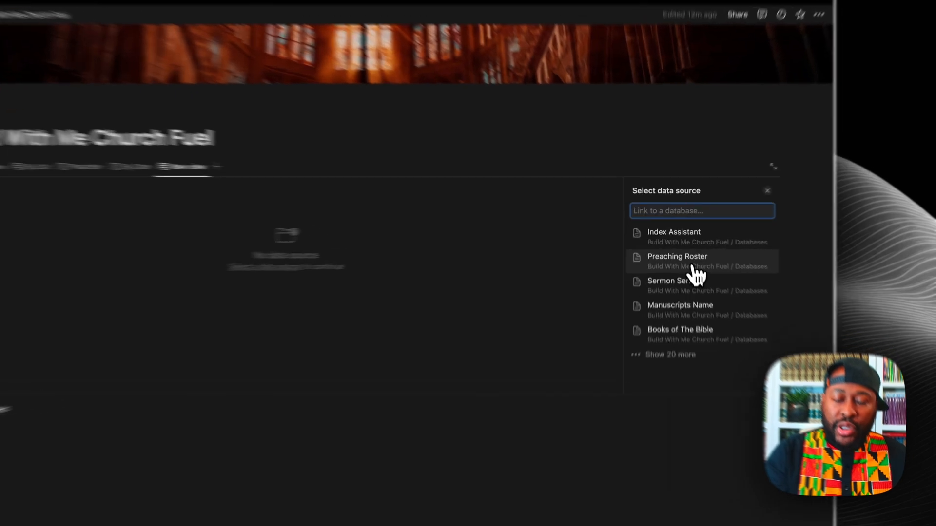
Step: Create a Preaching Roster view copied from Preacher, filtered to Speaker Name contains 'm'
{"action": "left_click", "coordinate": [679, 244]}
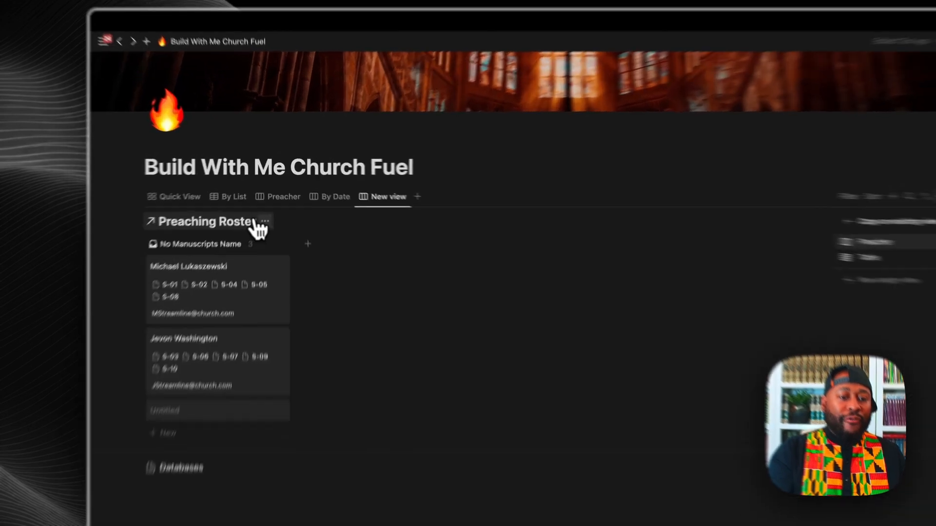
{"action": "left_click", "coordinate": [270, 199]}
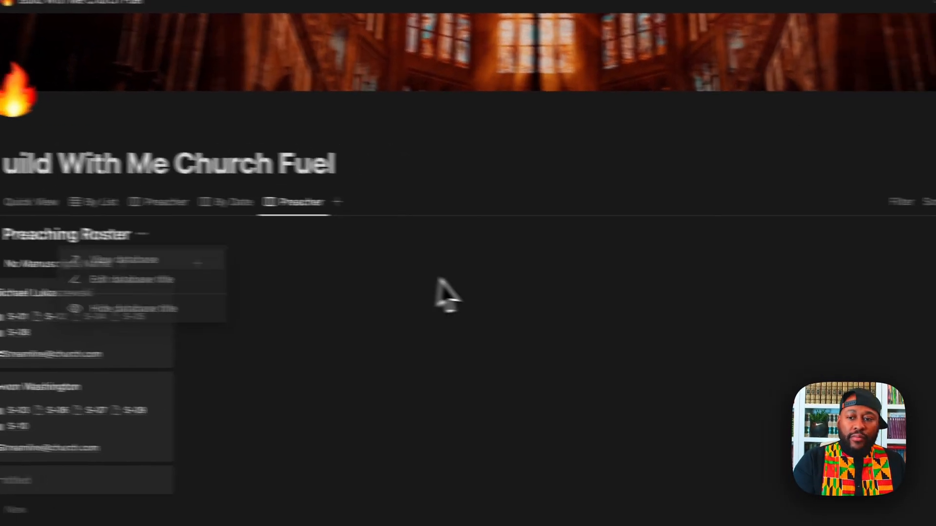
{"action": "left_click", "coordinate": [901, 201]}
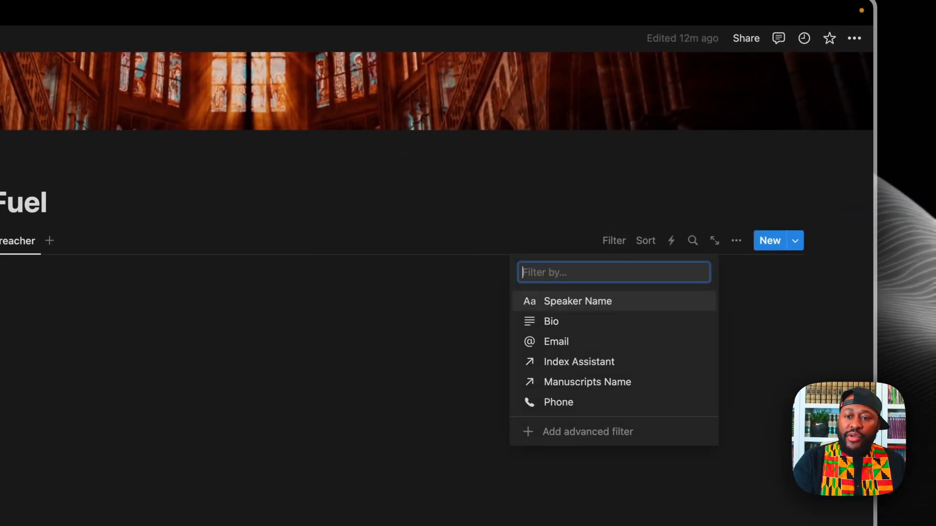
{"action": "left_click", "coordinate": [559, 303]}
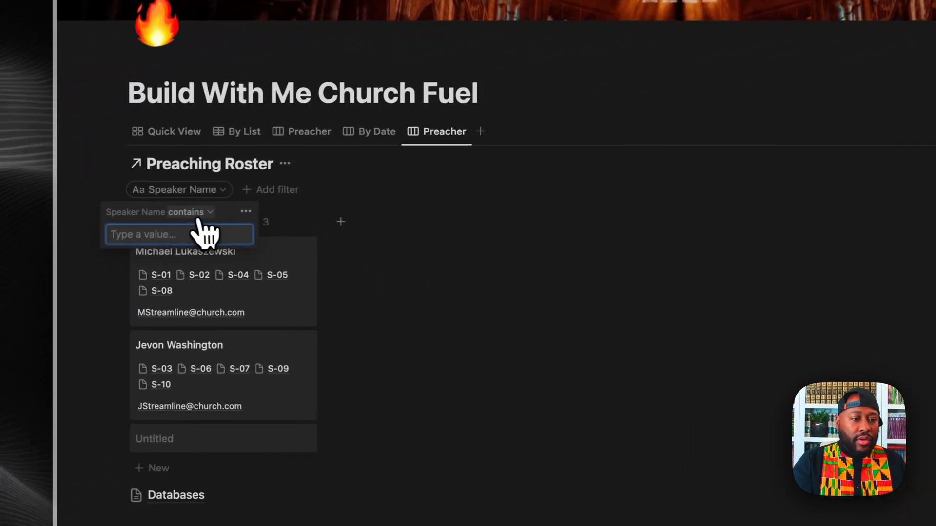
{"action": "left_click", "coordinate": [199, 213]}
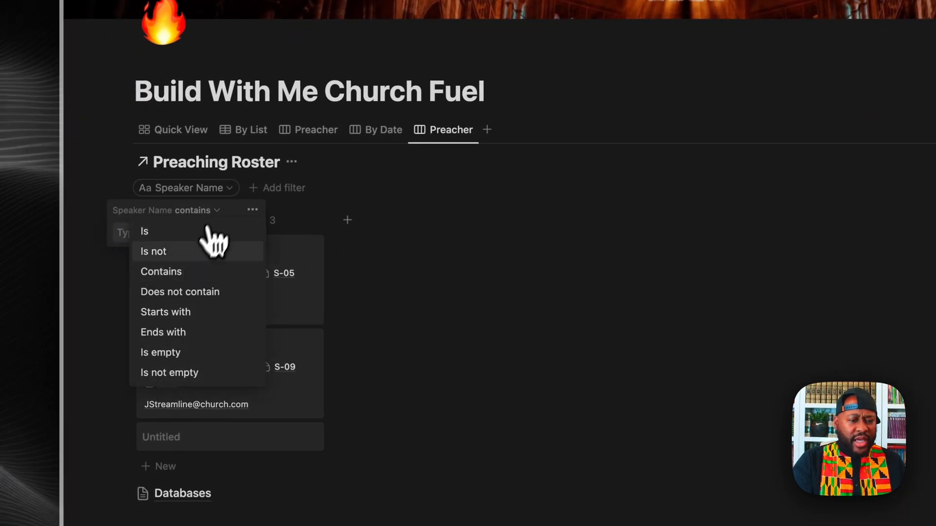
{"action": "left_click", "coordinate": [183, 285]}
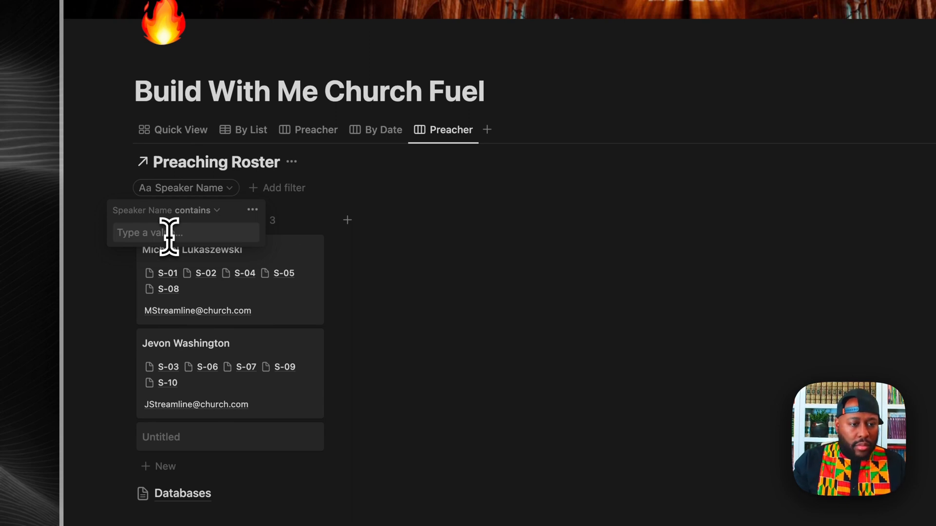
{"action": "type", "text": "m"}
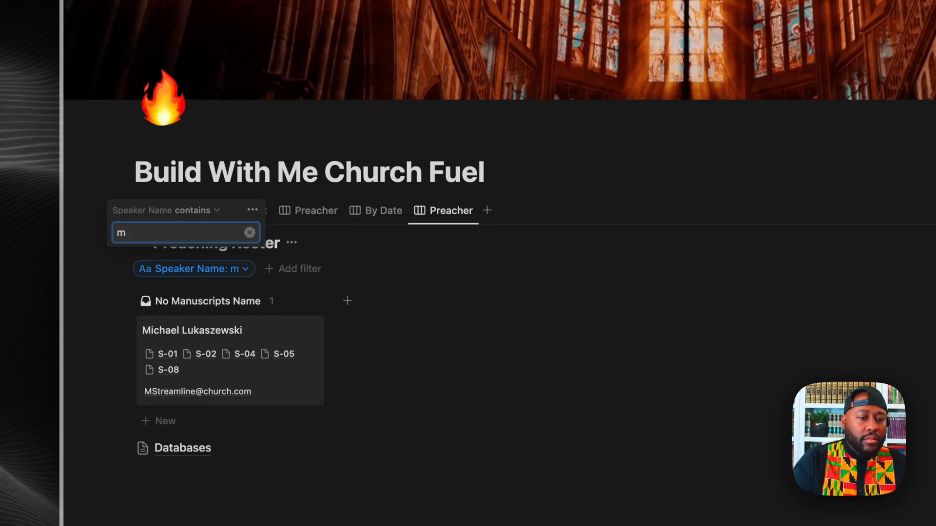
{"action": "left_click", "coordinate": [469, 347]}
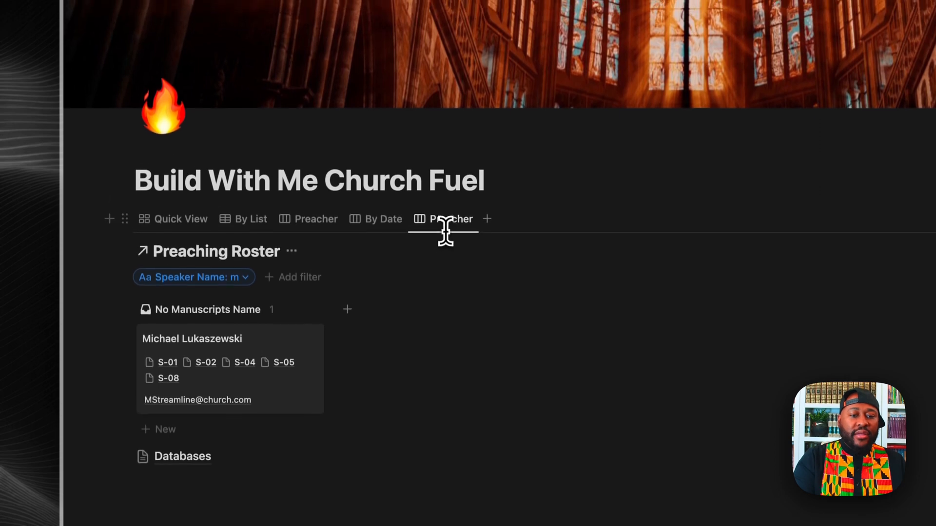
Step: Rename the filtered view after the remaining preacher's first name
{"action": "left_click", "coordinate": [445, 225]}
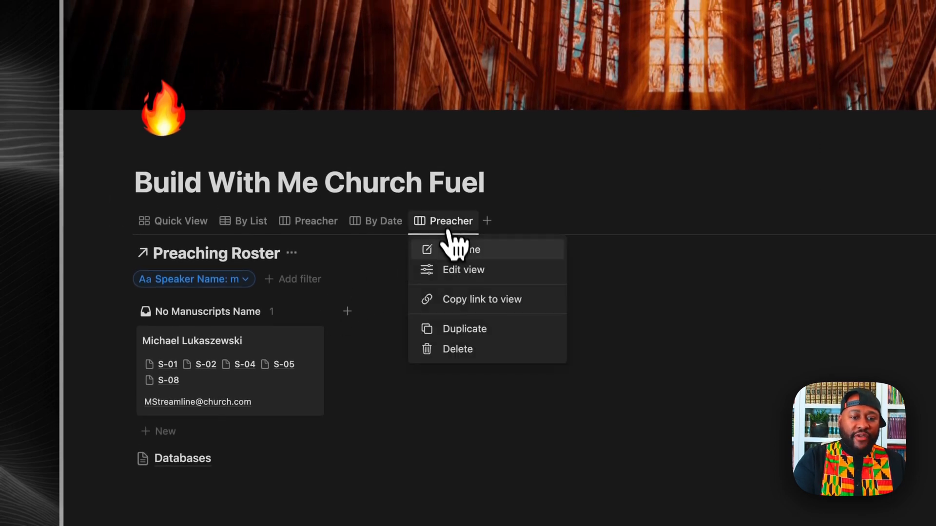
{"action": "left_click", "coordinate": [456, 252]}
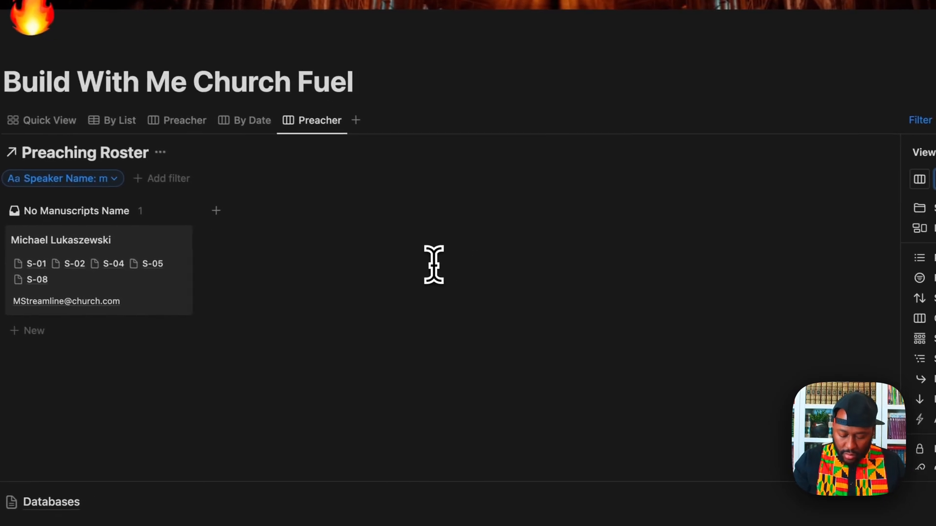
{"action": "type", "text": "Michael"}
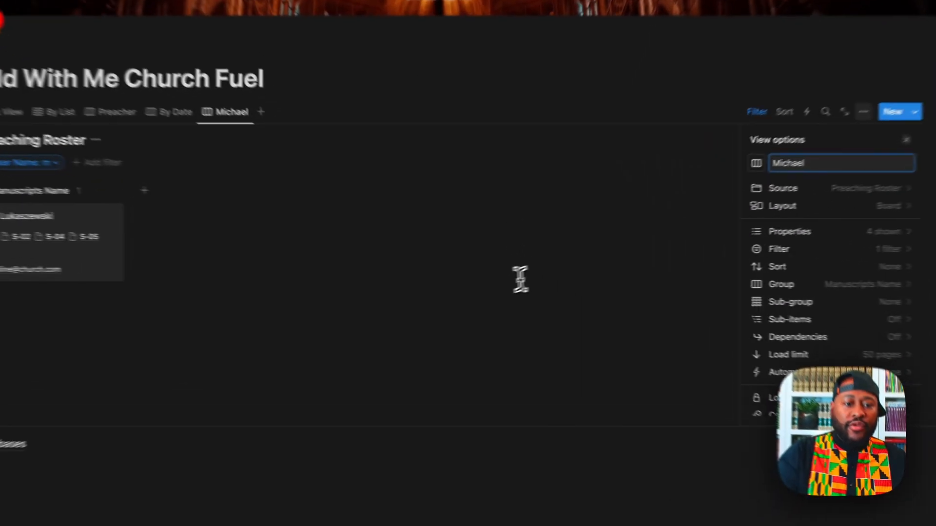
{"action": "left_click", "coordinate": [515, 279]}
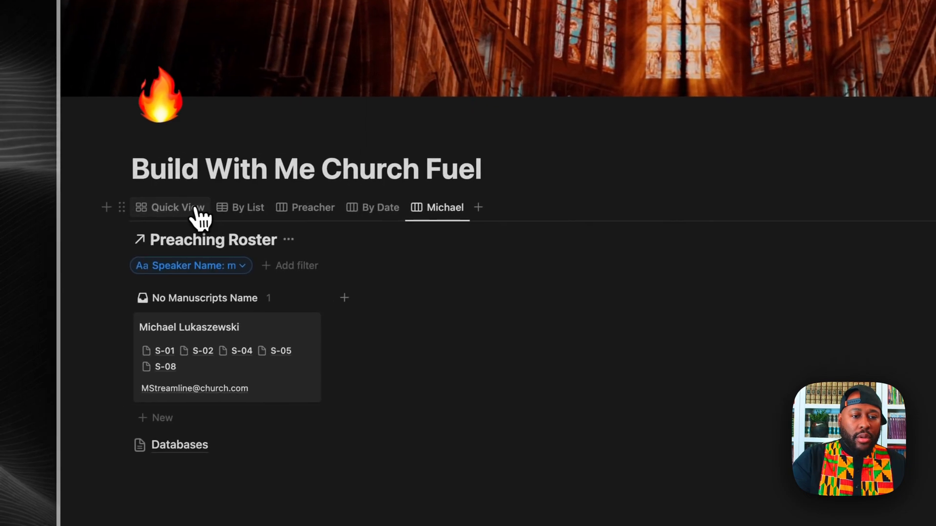
Step: Cycle through Quick View, By List, Preacher, By Date and the filtered view, ending on Quick View
{"action": "left_click", "coordinate": [199, 214]}
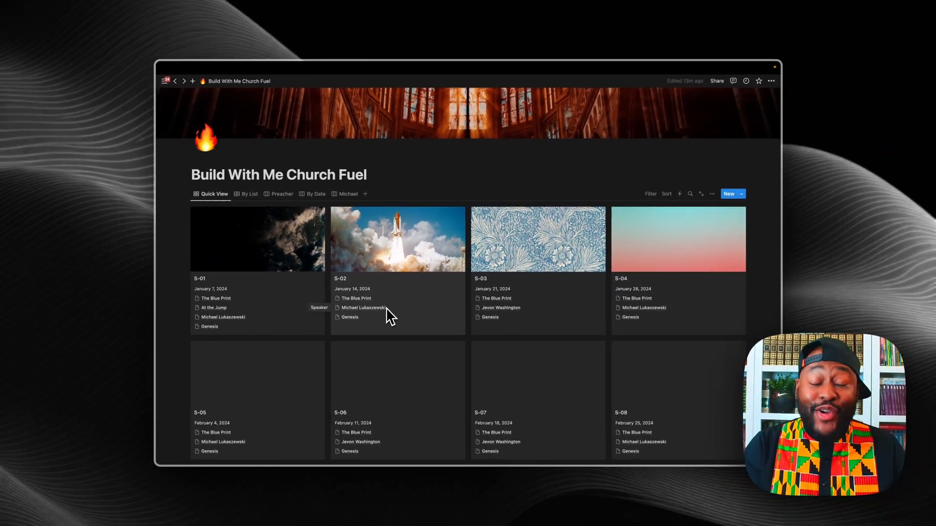
{"action": "scroll", "coordinate": [387, 315], "scroll_direction": "down", "scroll_amount": 2}
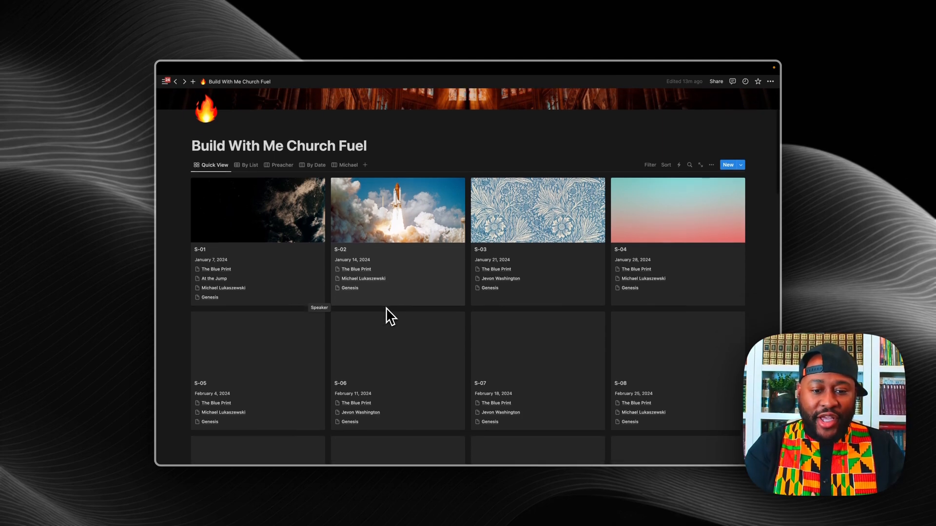
{"action": "scroll", "coordinate": [690, 334], "scroll_direction": "up", "scroll_amount": 4}
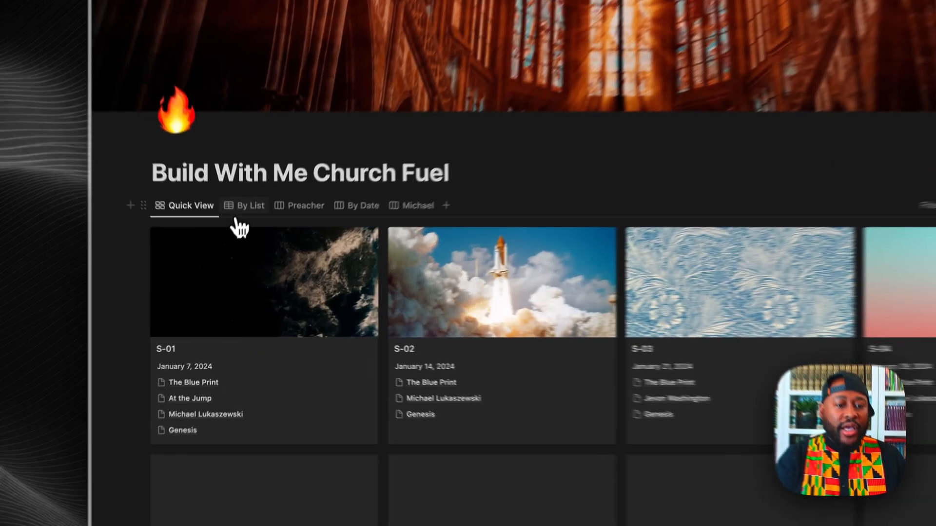
{"action": "left_click", "coordinate": [247, 250]}
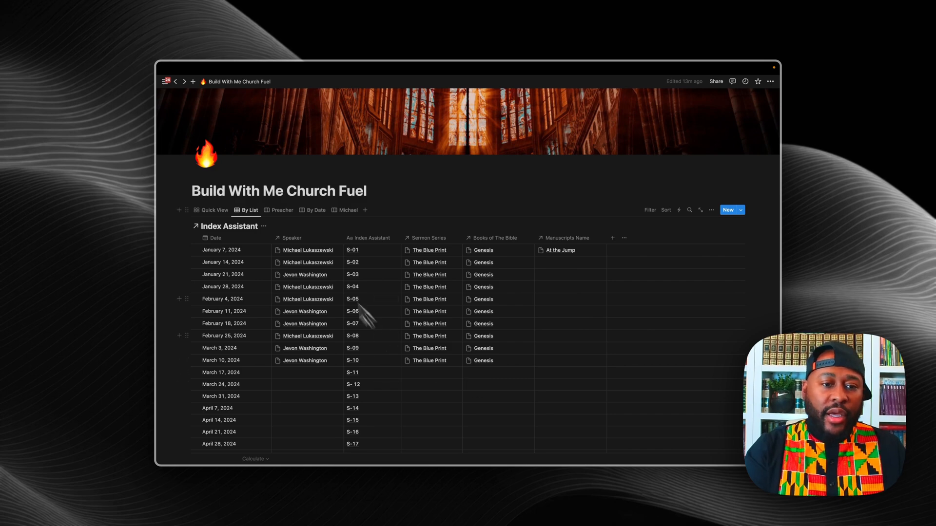
{"action": "left_click", "coordinate": [282, 210]}
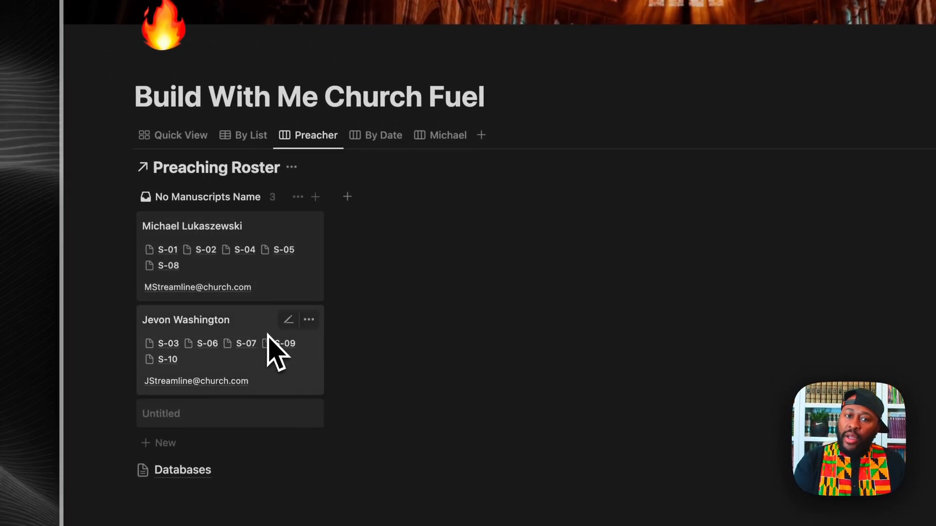
{"action": "scroll", "coordinate": [366, 178], "scroll_direction": "up", "scroll_amount": 4}
{"action": "left_click", "coordinate": [397, 209]}
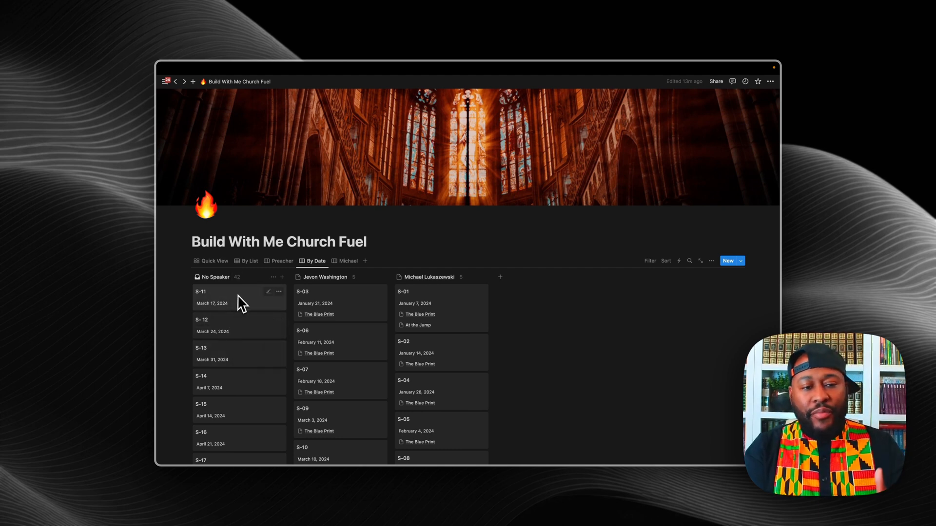
{"action": "scroll", "coordinate": [241, 346], "scroll_direction": "down", "scroll_amount": 10}
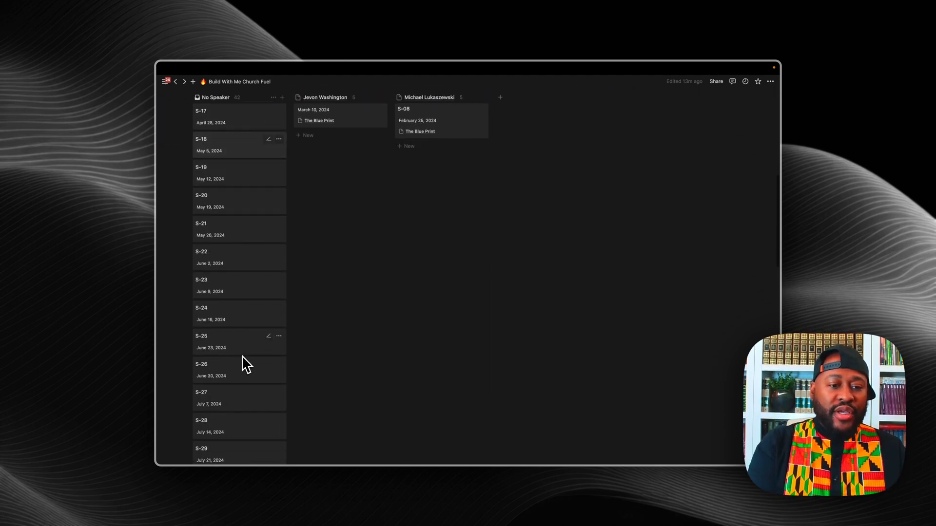
{"action": "scroll", "coordinate": [243, 364], "scroll_direction": "down", "scroll_amount": 5}
{"action": "scroll", "coordinate": [244, 364], "scroll_direction": "up", "scroll_amount": 15}
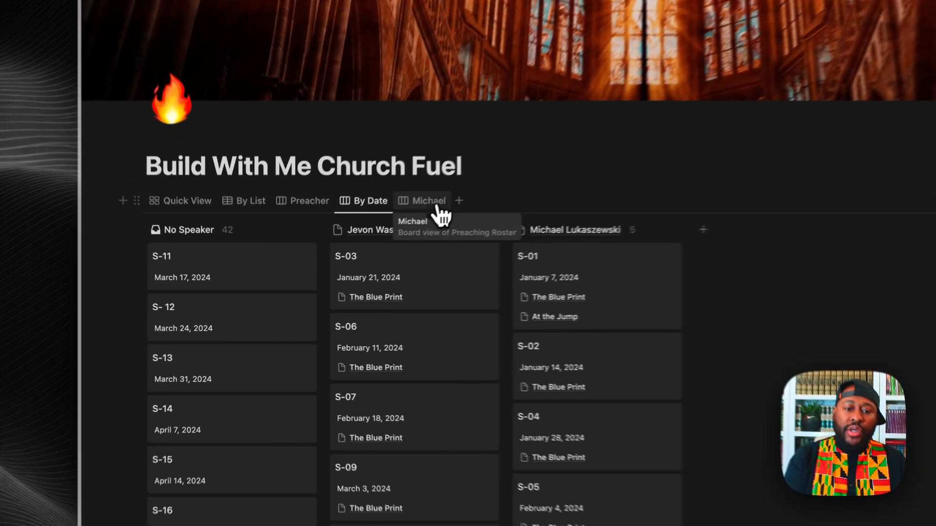
{"action": "left_click", "coordinate": [439, 209]}
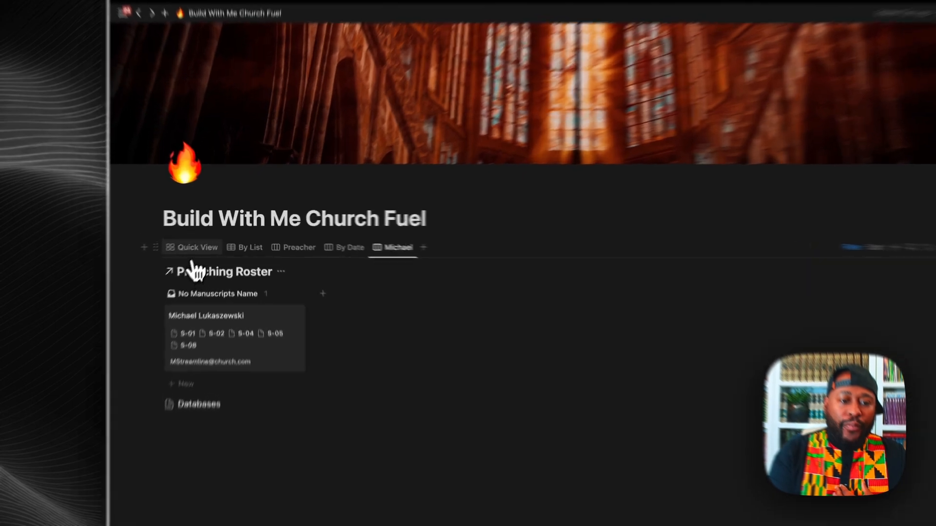
{"action": "left_click", "coordinate": [211, 238]}
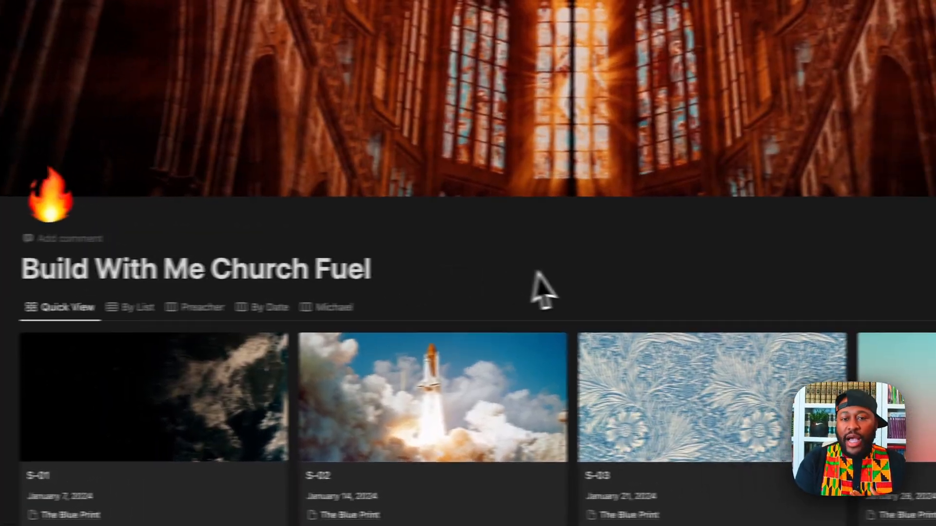